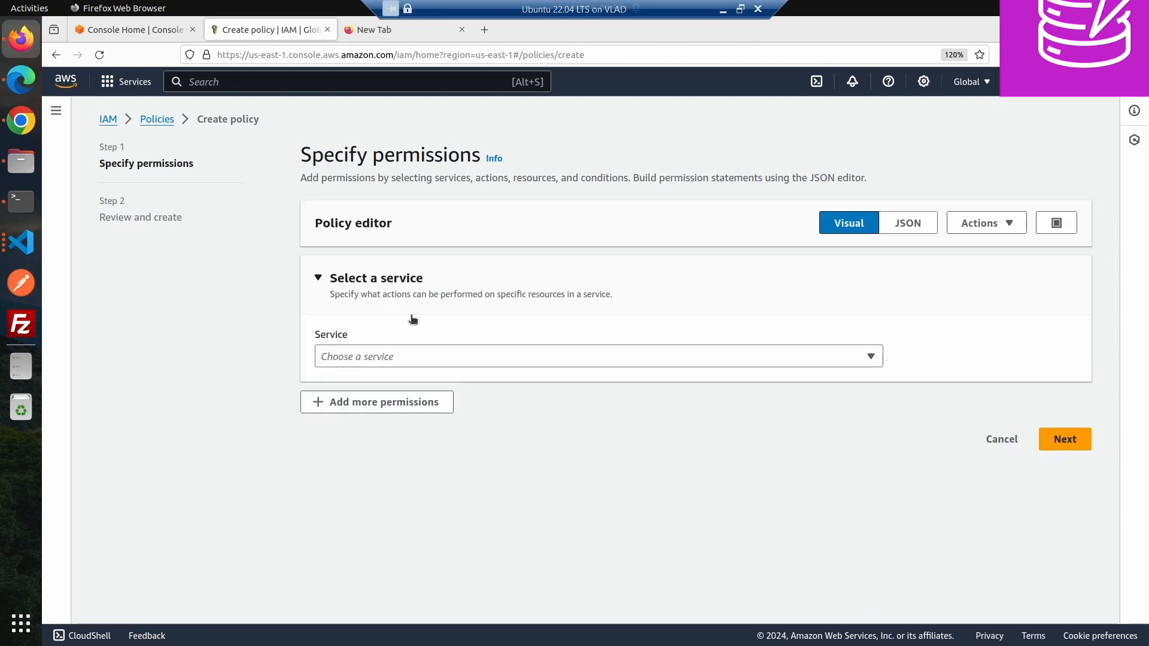
# - Choose DynamoDB as the service for the new policy's permissions
pyautogui.click(368, 357)
pyautogui.click(369, 357)
pyautogui.write('dyn')
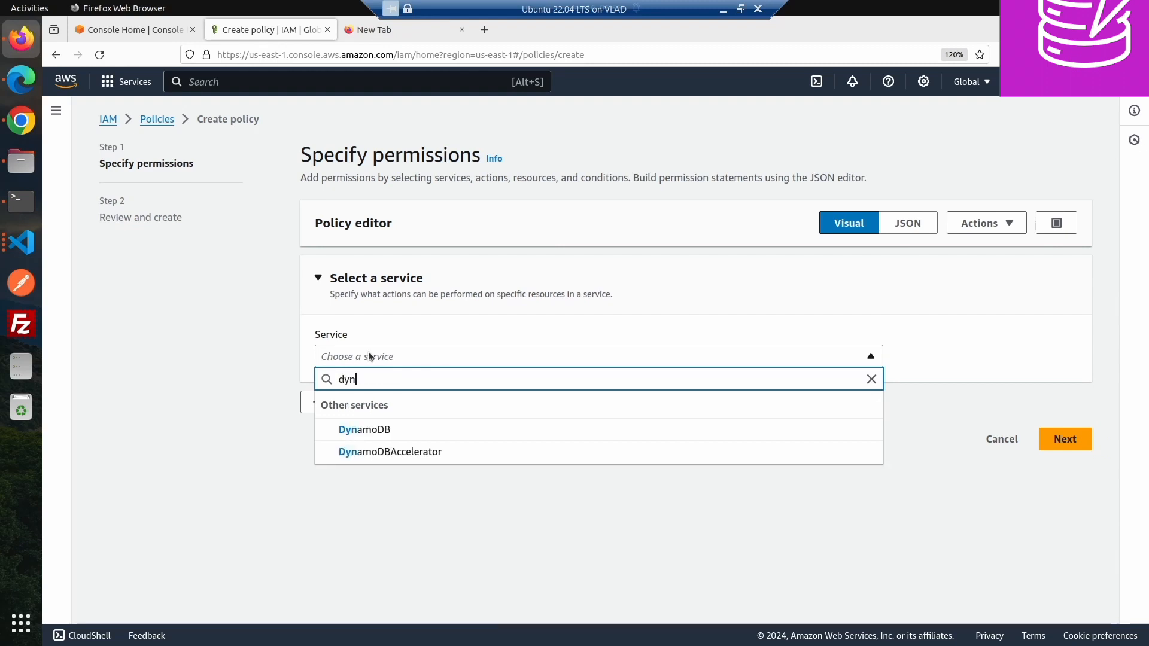
pyautogui.click(366, 430)
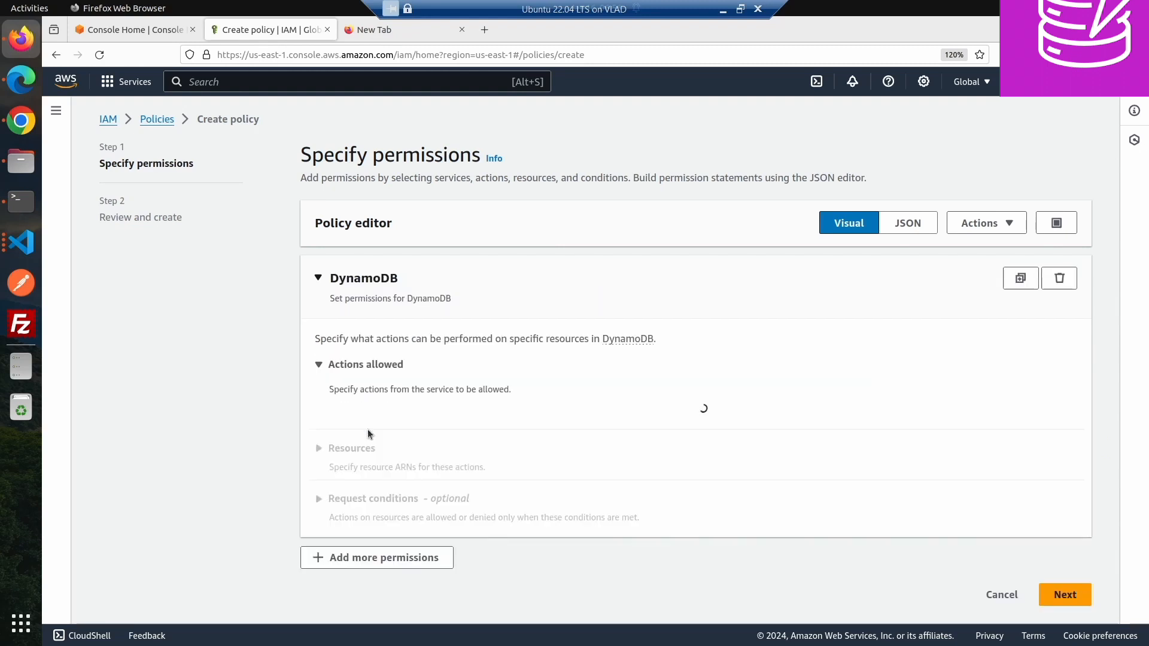
# - Allow all List actions and all Read actions for DynamoDB
pyautogui.click(333, 521)
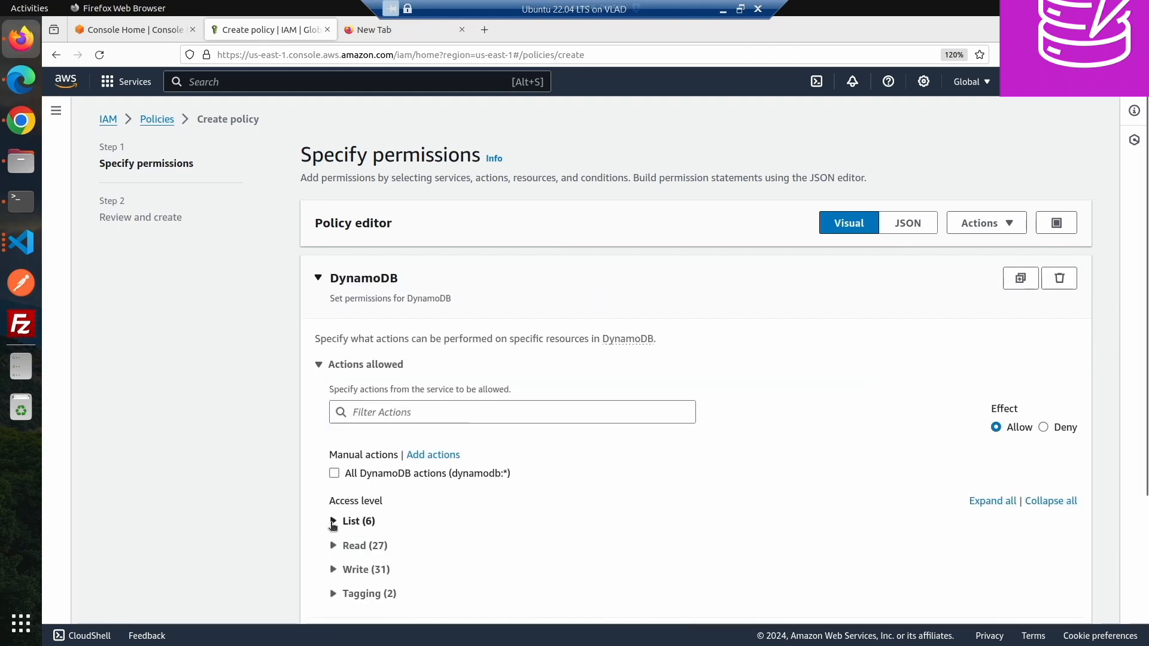
pyautogui.click(349, 546)
pyautogui.scroll(-3, 296, 473)
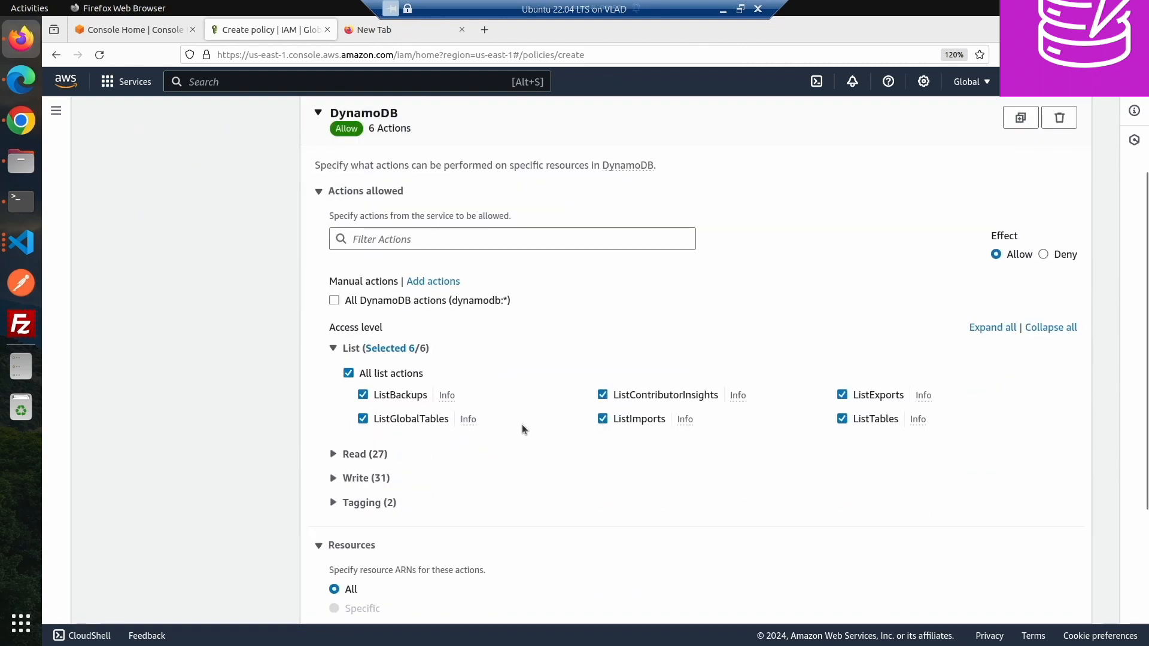
pyautogui.click(333, 454)
pyautogui.click(348, 478)
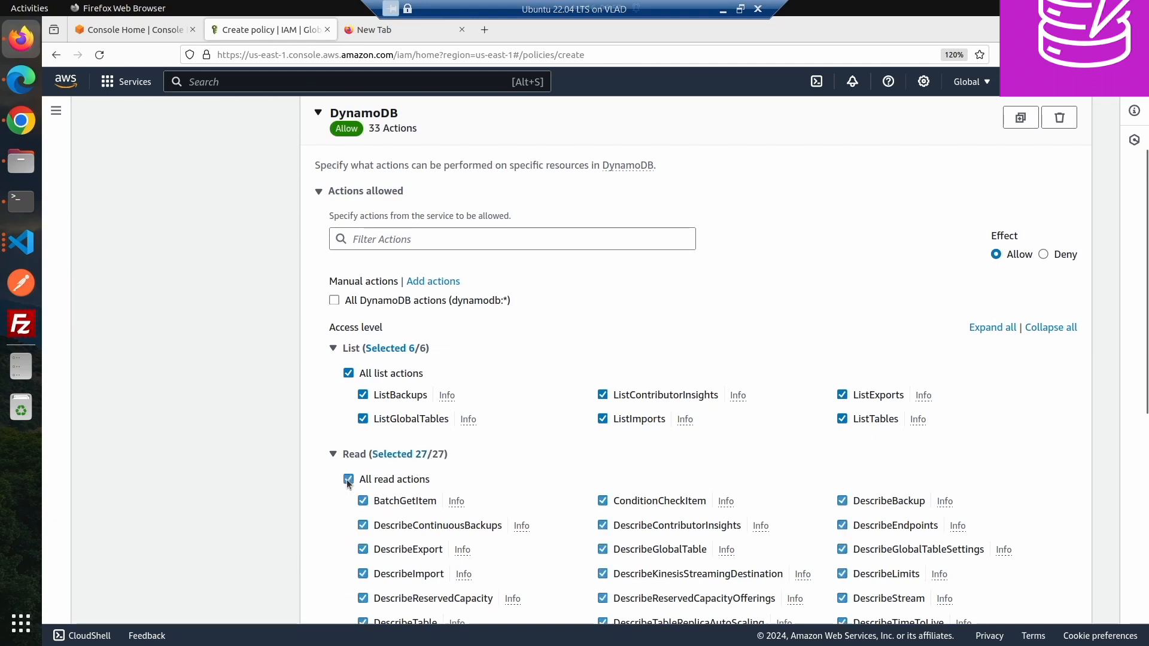
# - Set the policy's resources to Specific instead of All
pyautogui.scroll(-1, 245, 448)
pyautogui.scroll(-6, 245, 453)
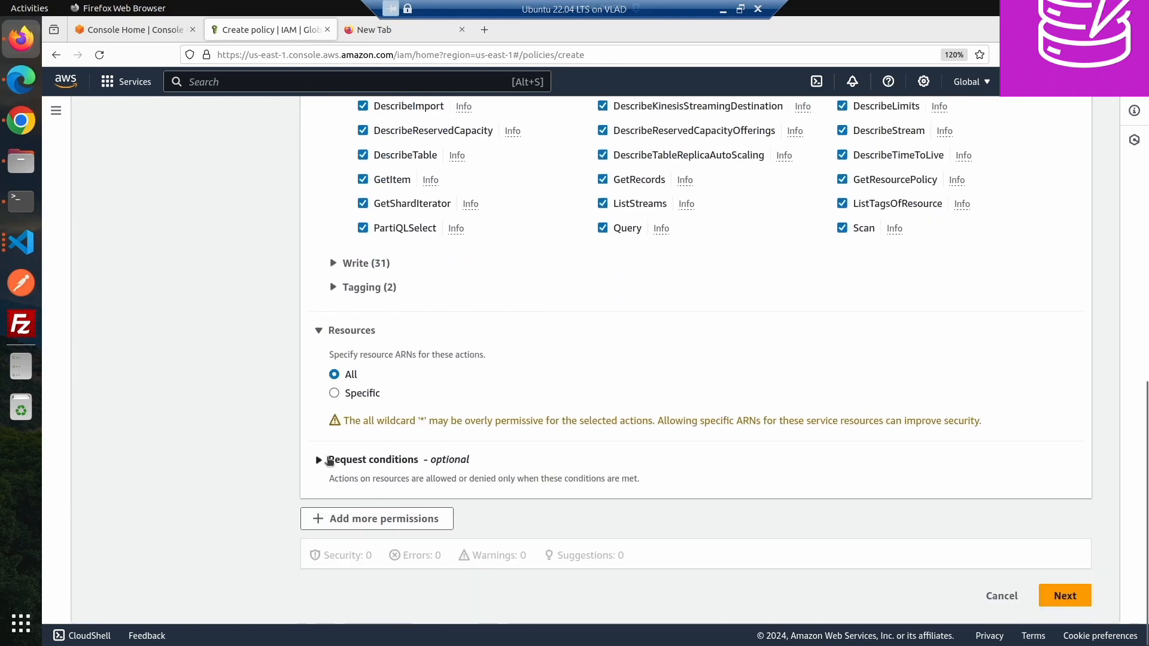
pyautogui.click(334, 393)
pyautogui.scroll(-4, 329, 428)
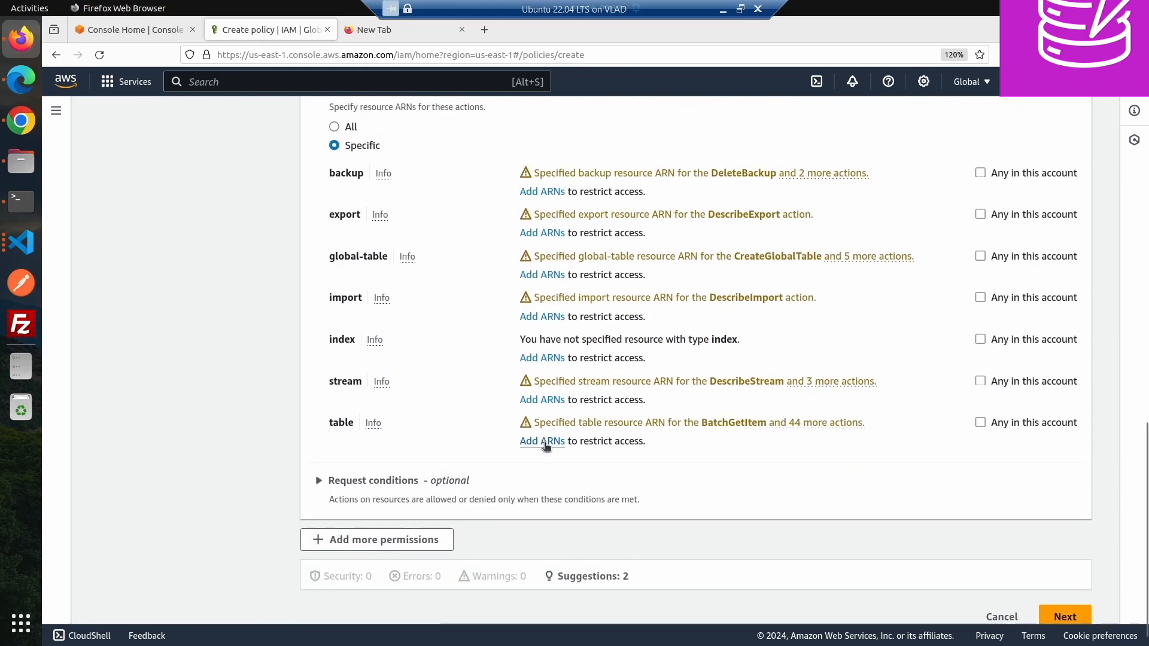
# - Switch to Microsoft Edge, open the Planets3 table's details in DynamoDB and copy its ARN
pyautogui.click(24, 81)
pyautogui.click(162, 27)
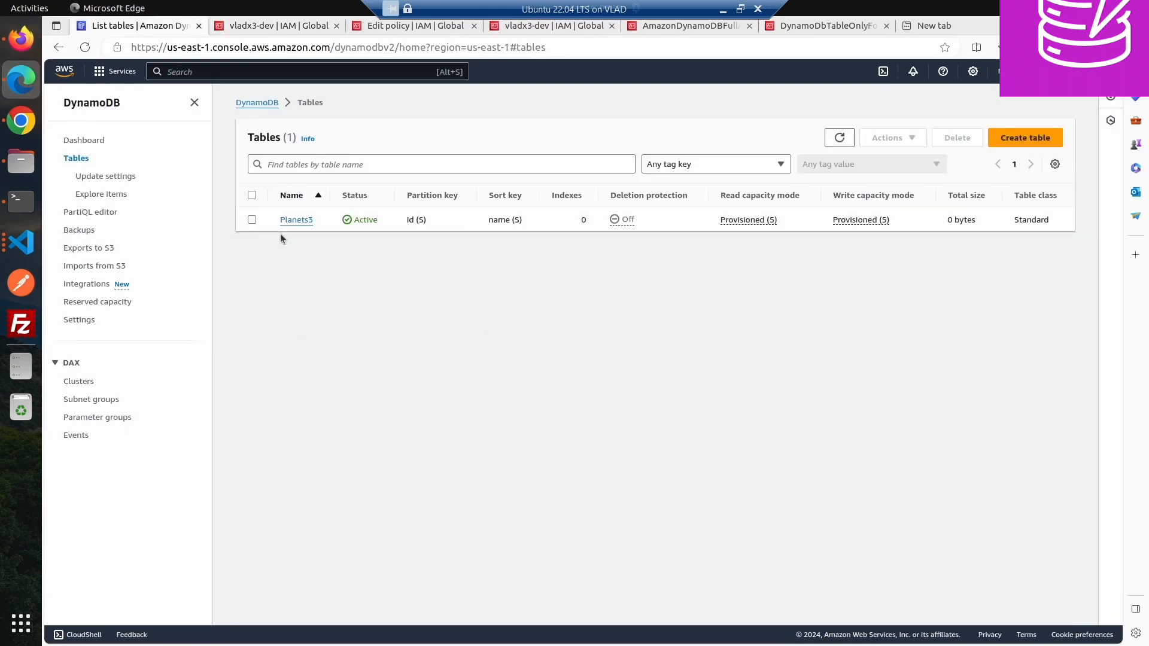
pyautogui.click(292, 220)
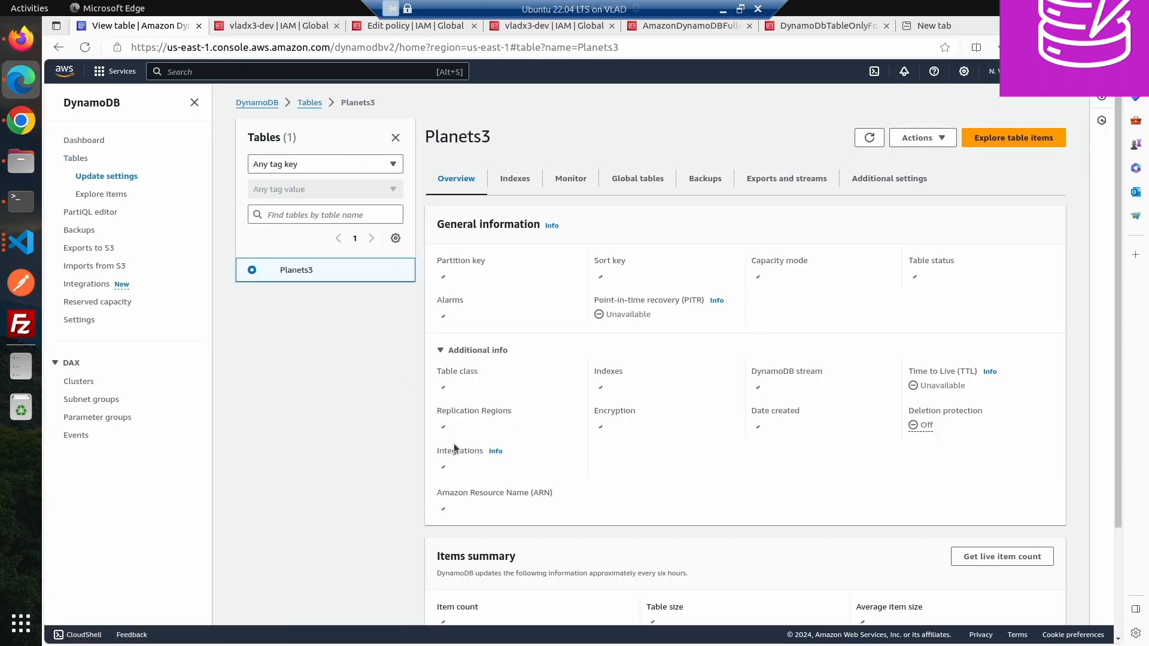
pyautogui.scroll(-2, 390, 429)
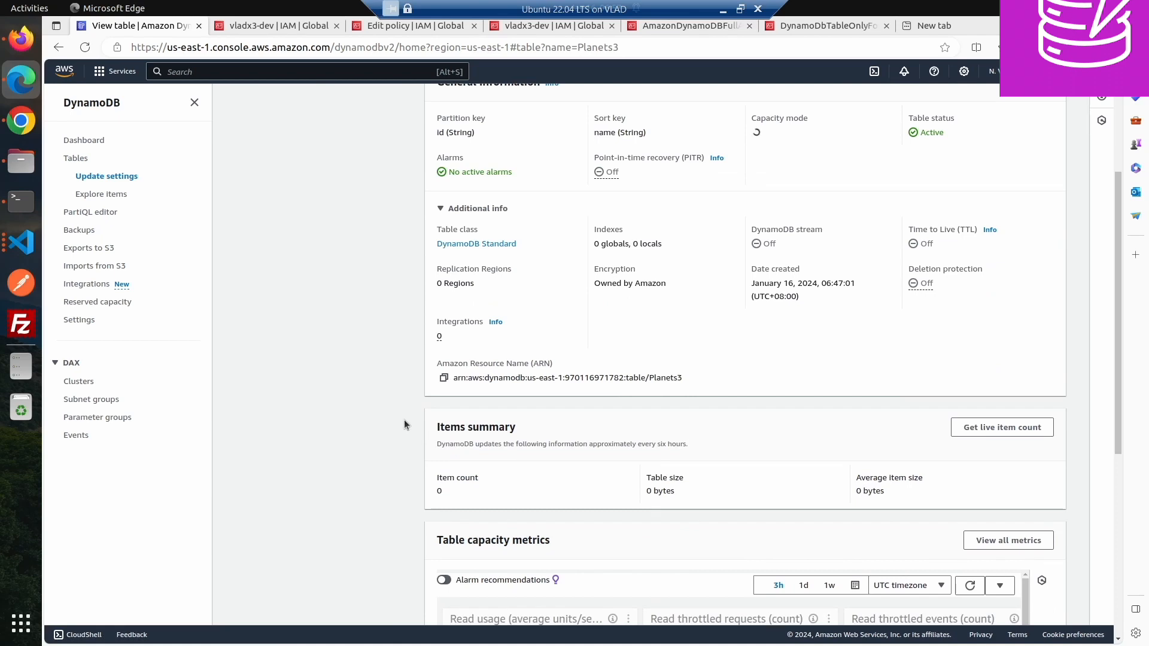
pyautogui.click(444, 379)
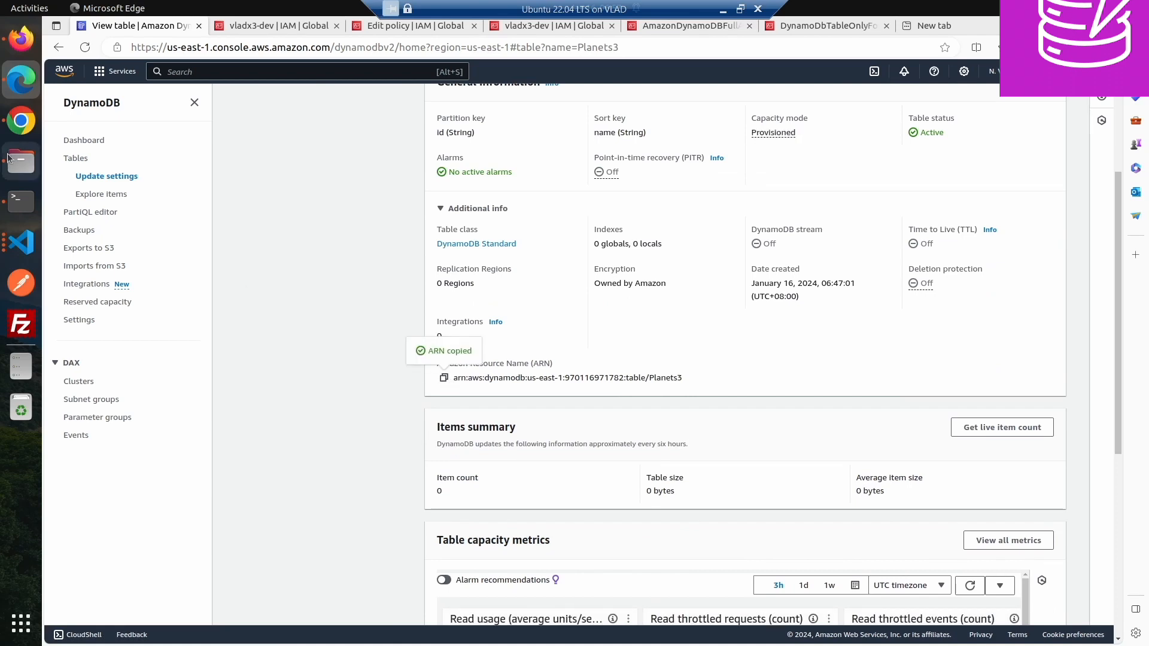
# - Return to Firefox and add the copied Planets3 table ARN as the table resource
pyautogui.click(21, 38)
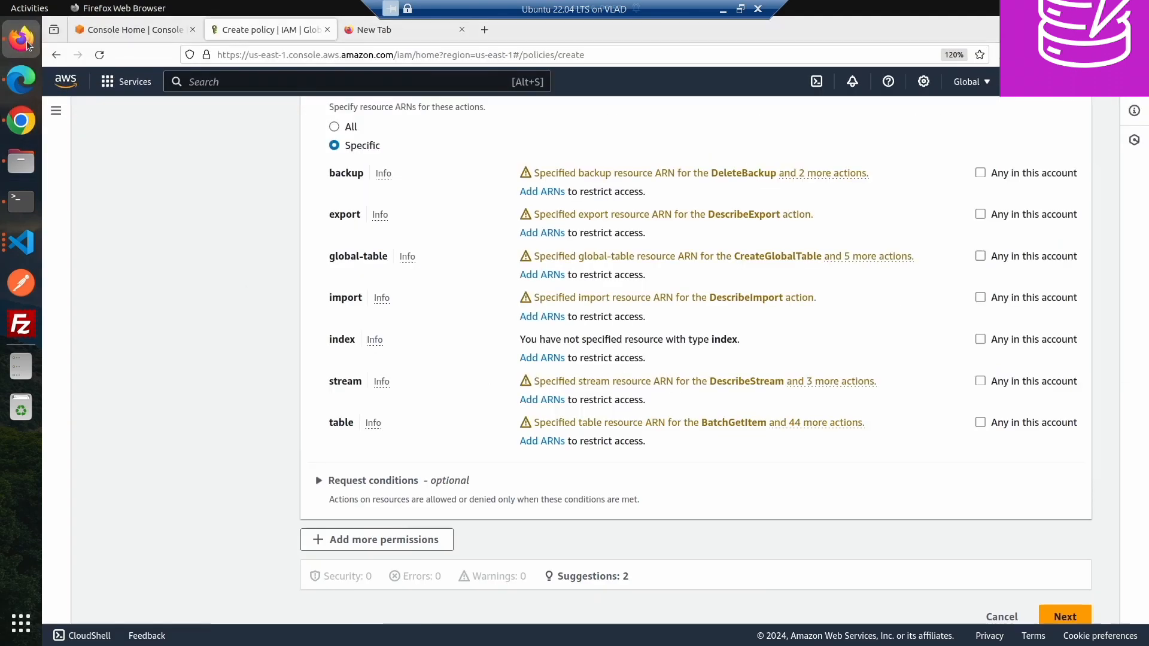
pyautogui.click(527, 441)
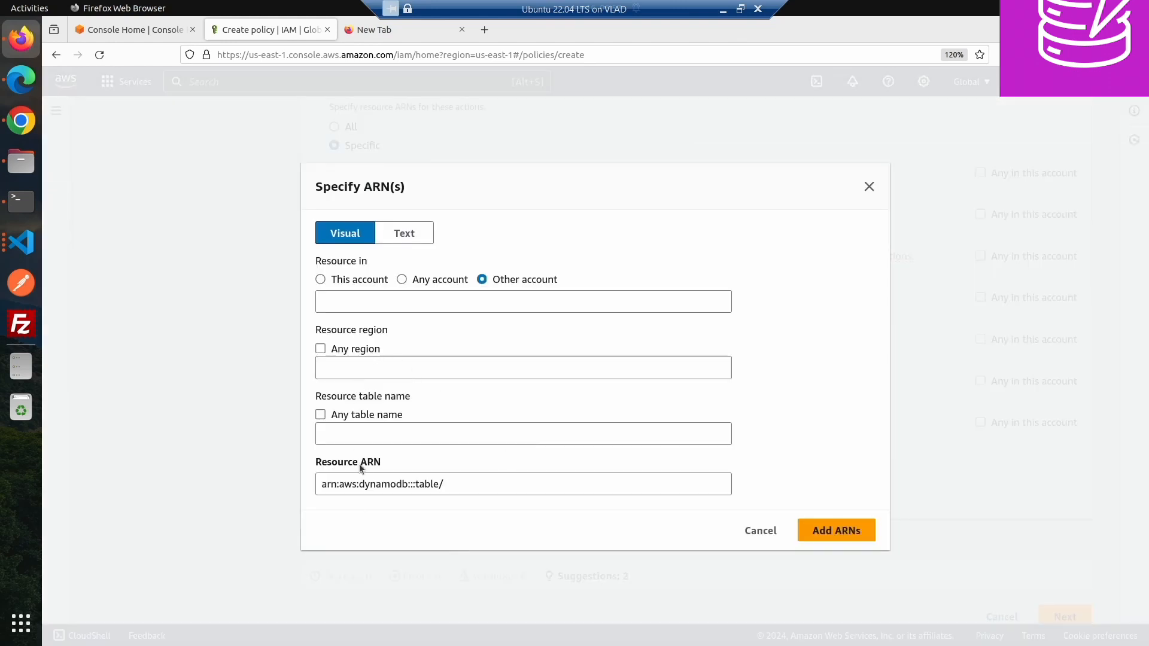
pyautogui.click(369, 483)
pyautogui.hotkey('ctrl', 'a')
pyautogui.hotkey('ctrl', 'v')
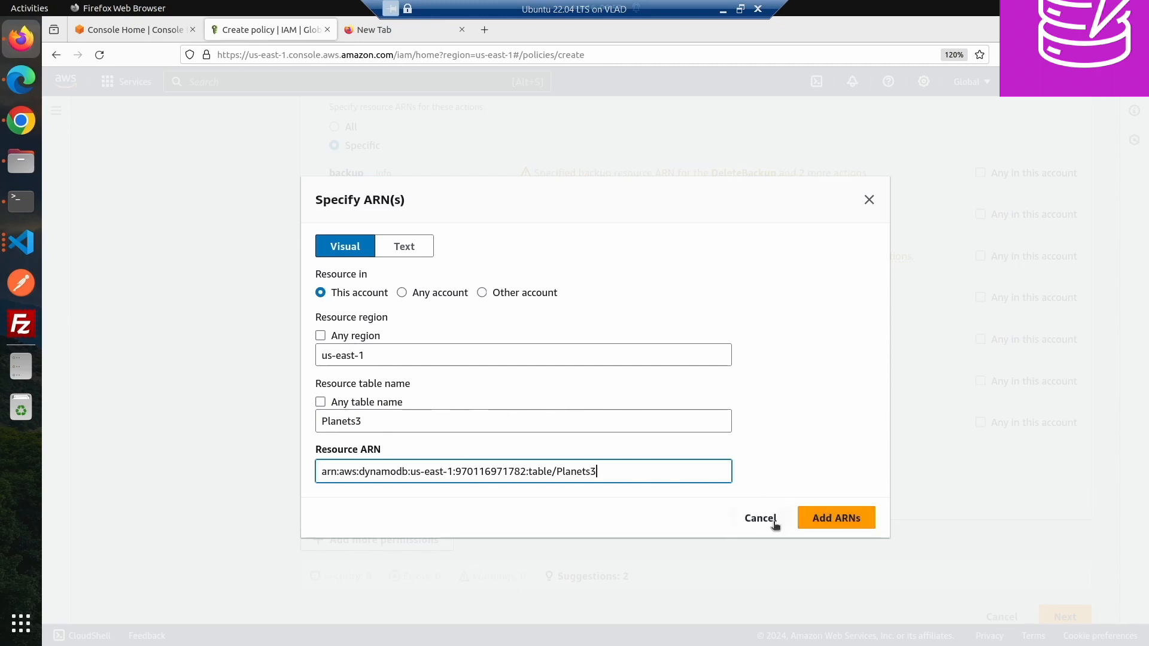
pyautogui.click(839, 520)
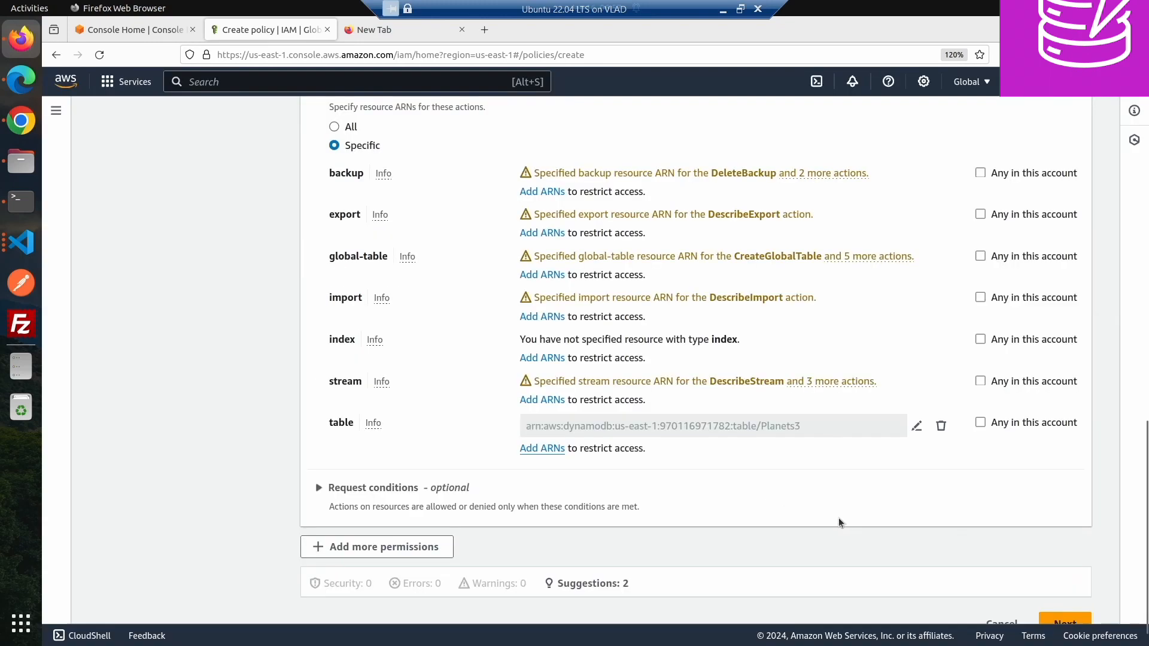
# - Continue to review and name the policy DynamoDBLeastPrivilegeAccessFor followed by the IAM user's name
pyautogui.scroll(-1, 921, 563)
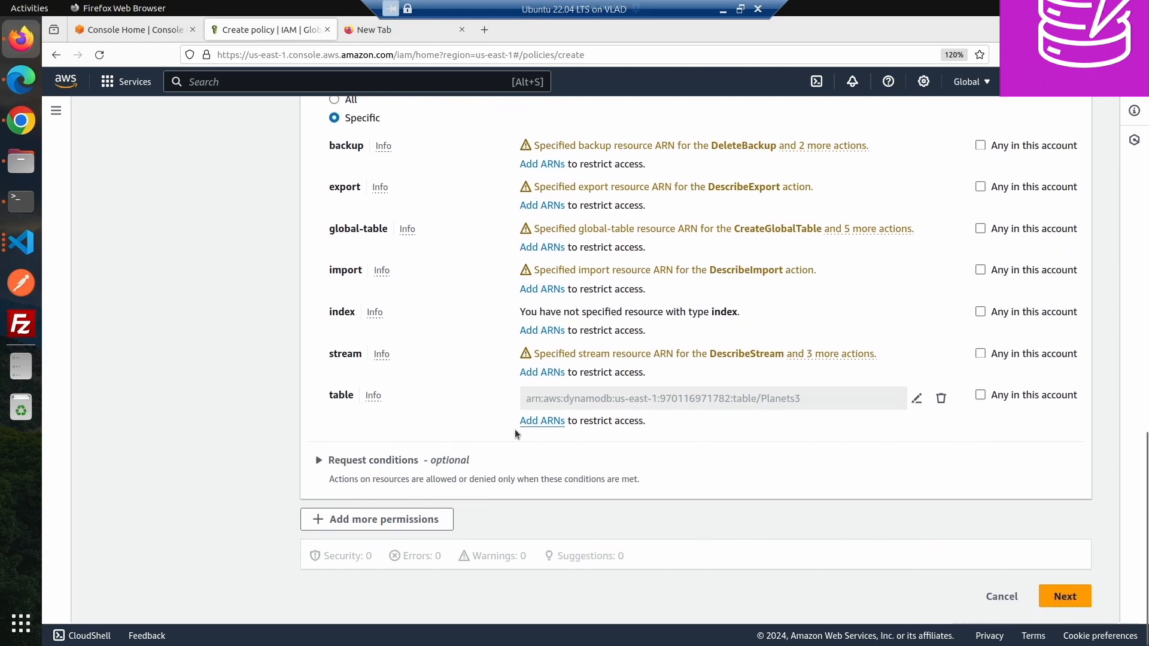
pyautogui.click(1064, 596)
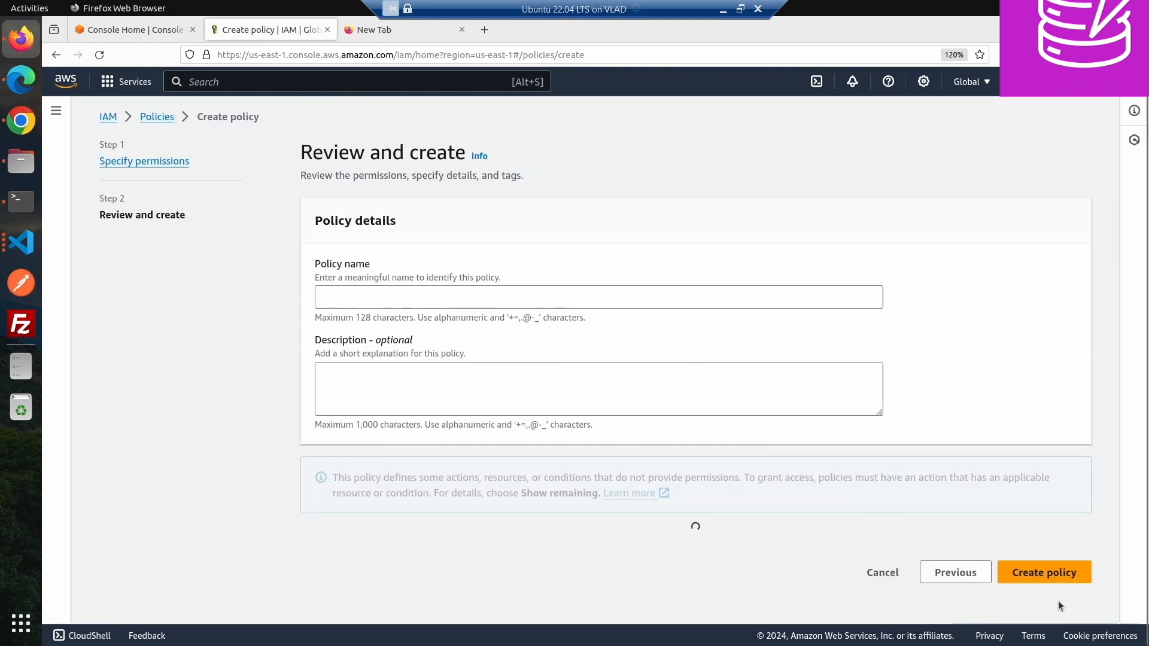
pyautogui.click(391, 297)
pyautogui.scroll(-5, 392, 297)
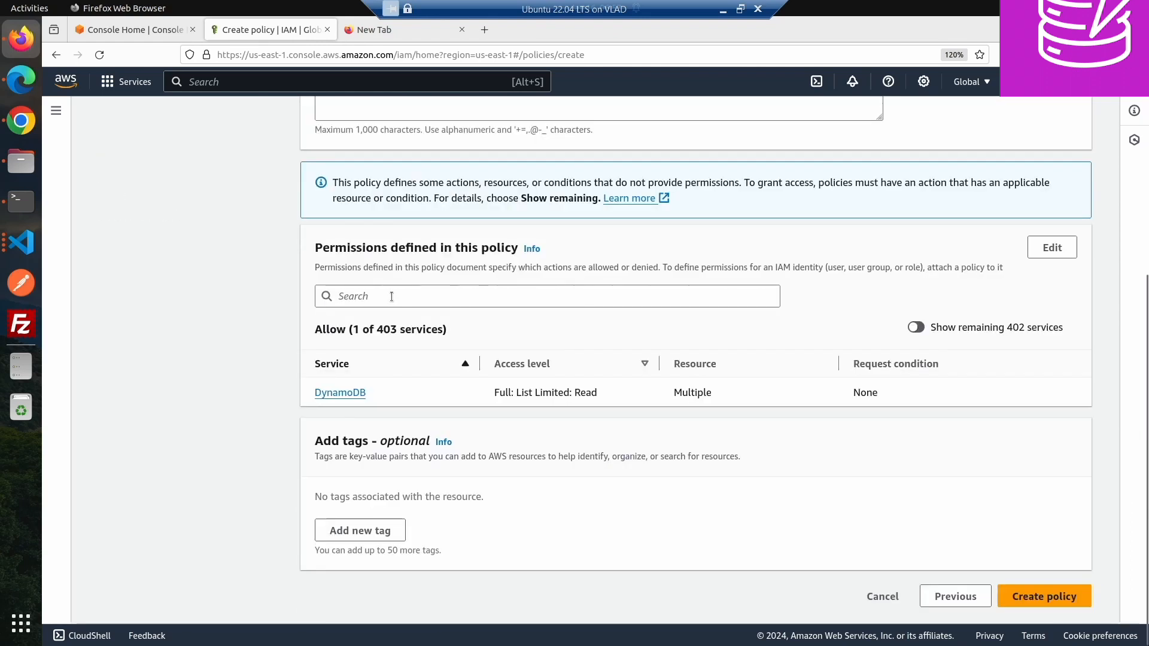
pyautogui.scroll(4, 367, 235)
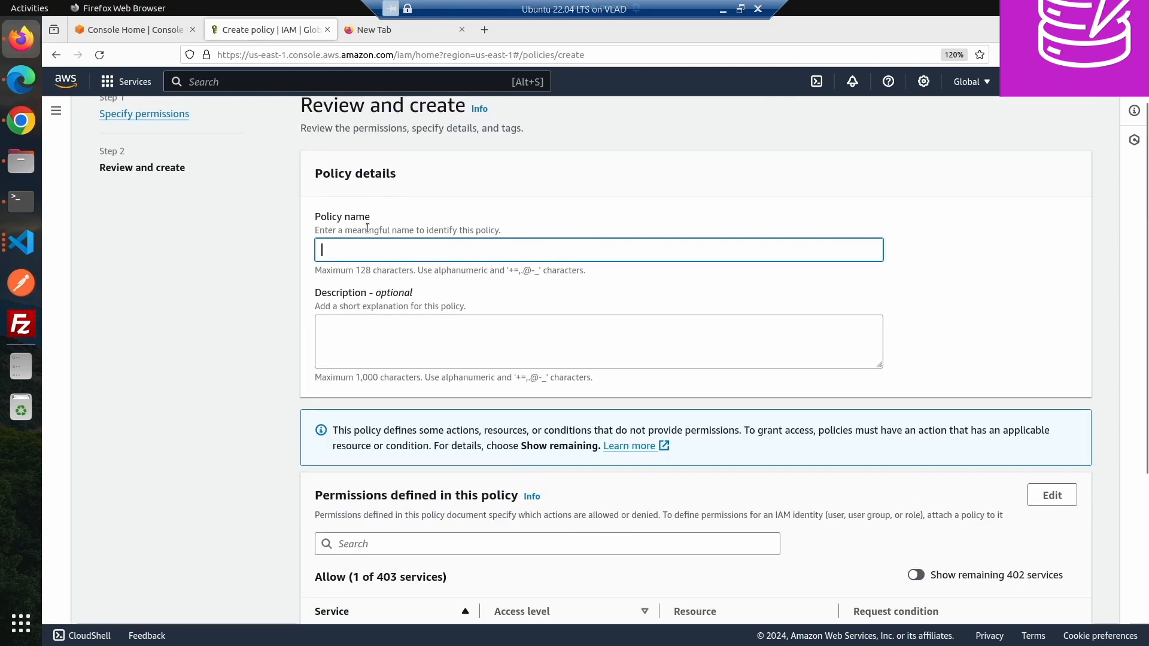
pyautogui.write('Dynamo')
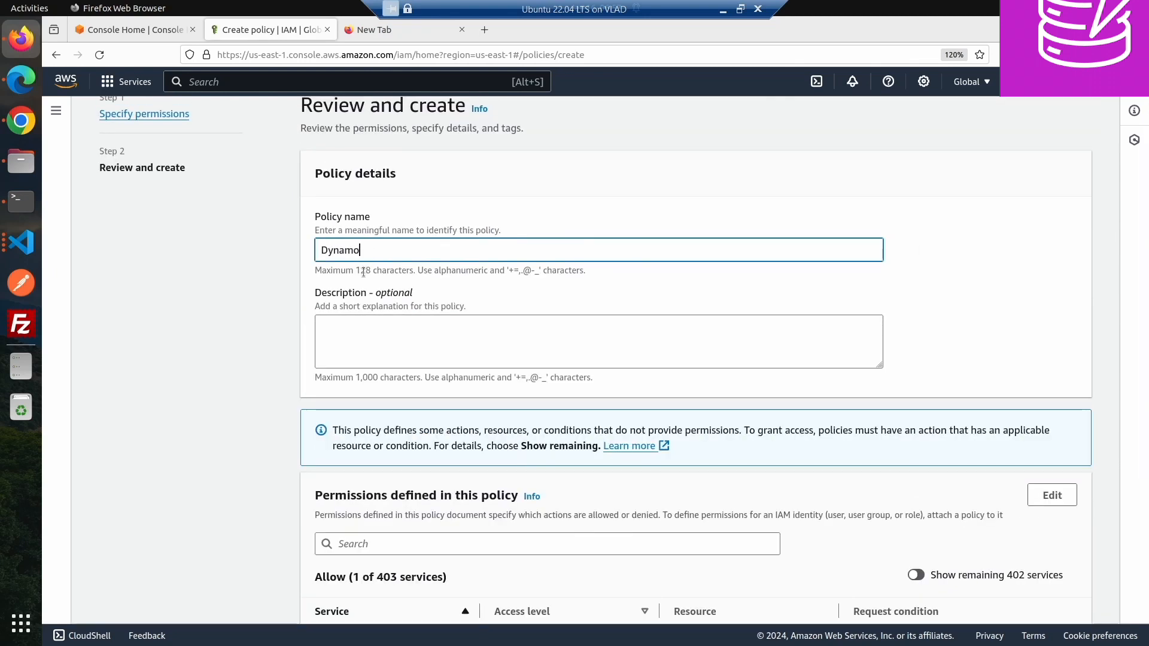
pyautogui.write('DBLeastPrivilege')
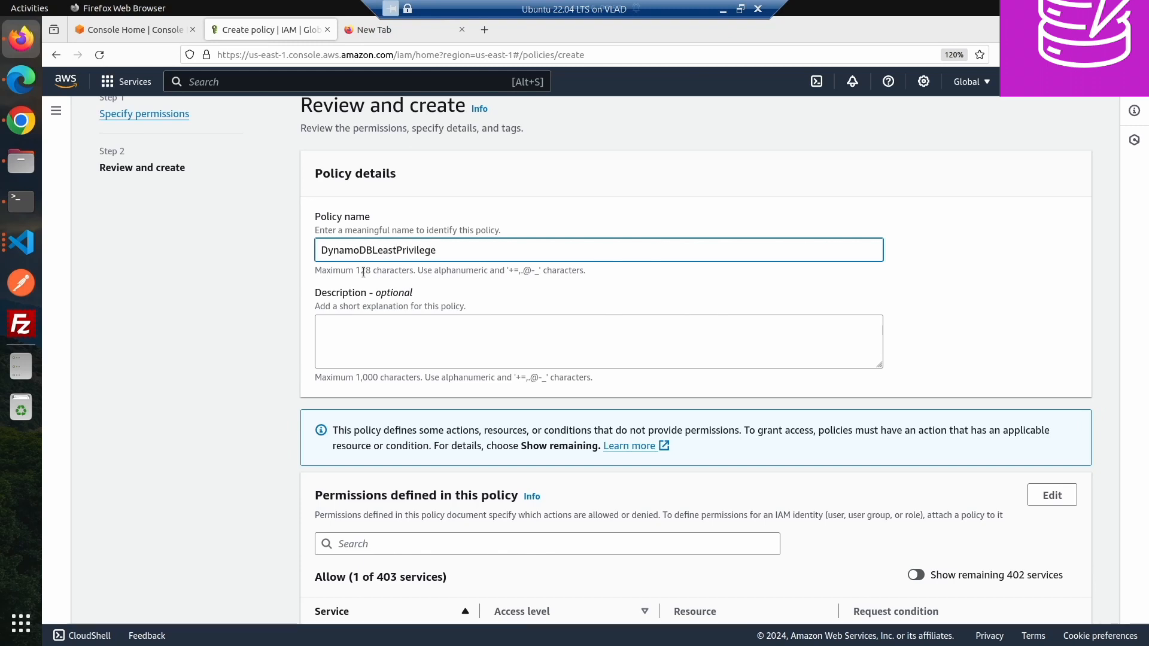
pyautogui.write('Access')
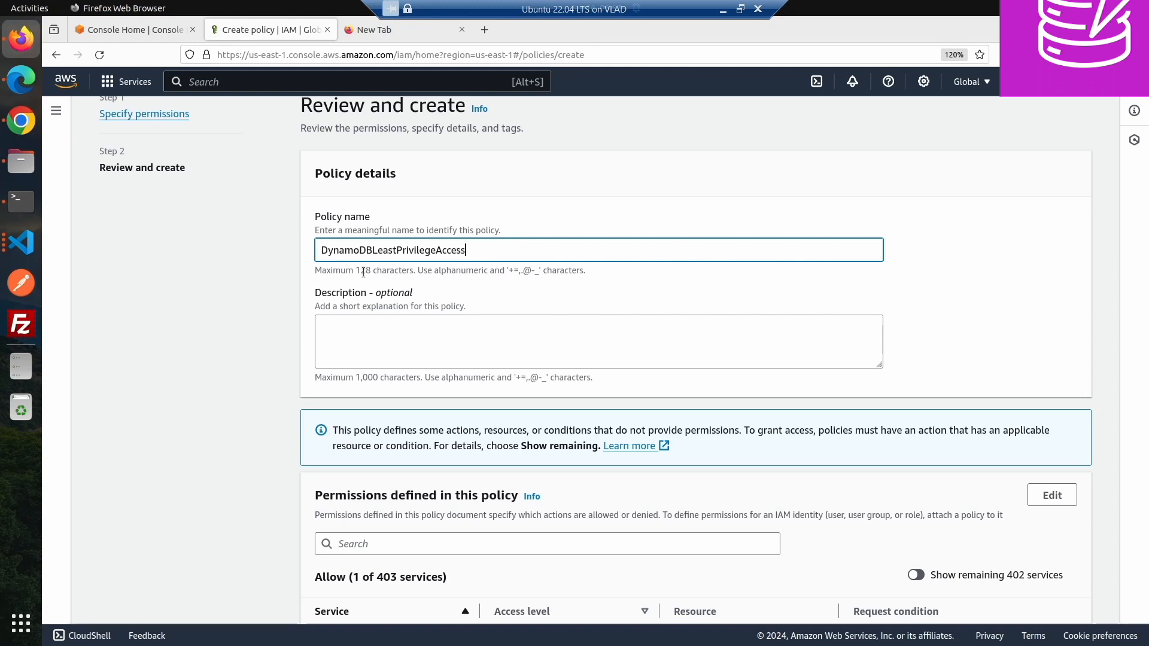
pyautogui.write('ForVladx3')
# - Create the policy
pyautogui.hotkey('ctrl', 'a')
pyautogui.scroll(-4, 516, 405)
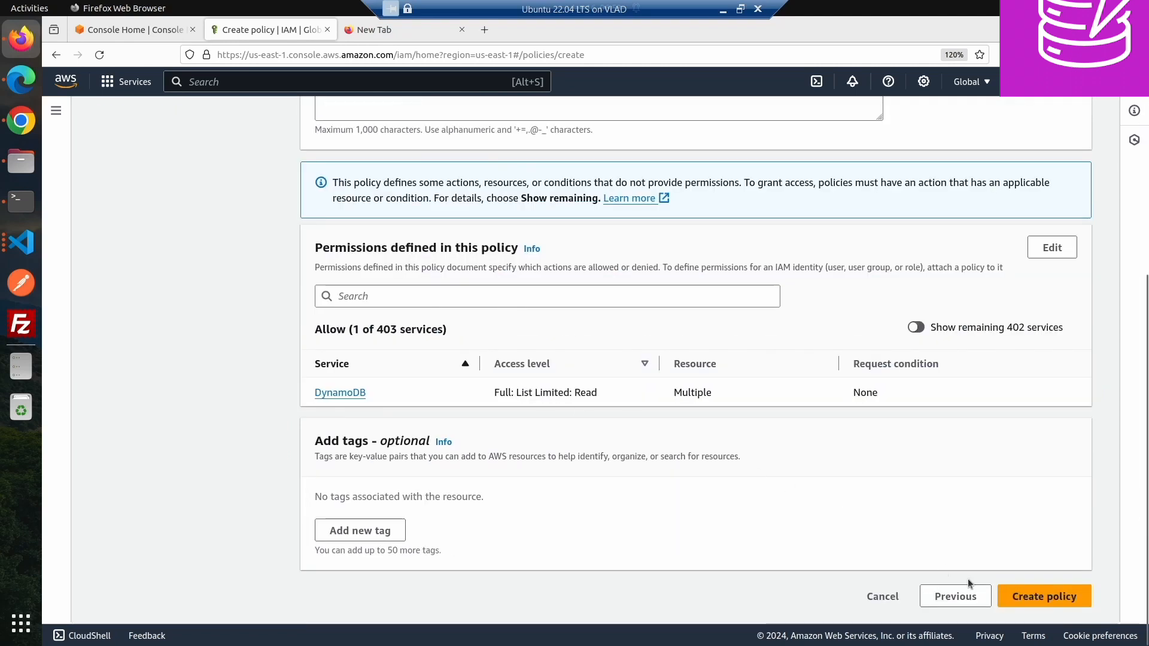
pyautogui.click(1067, 605)
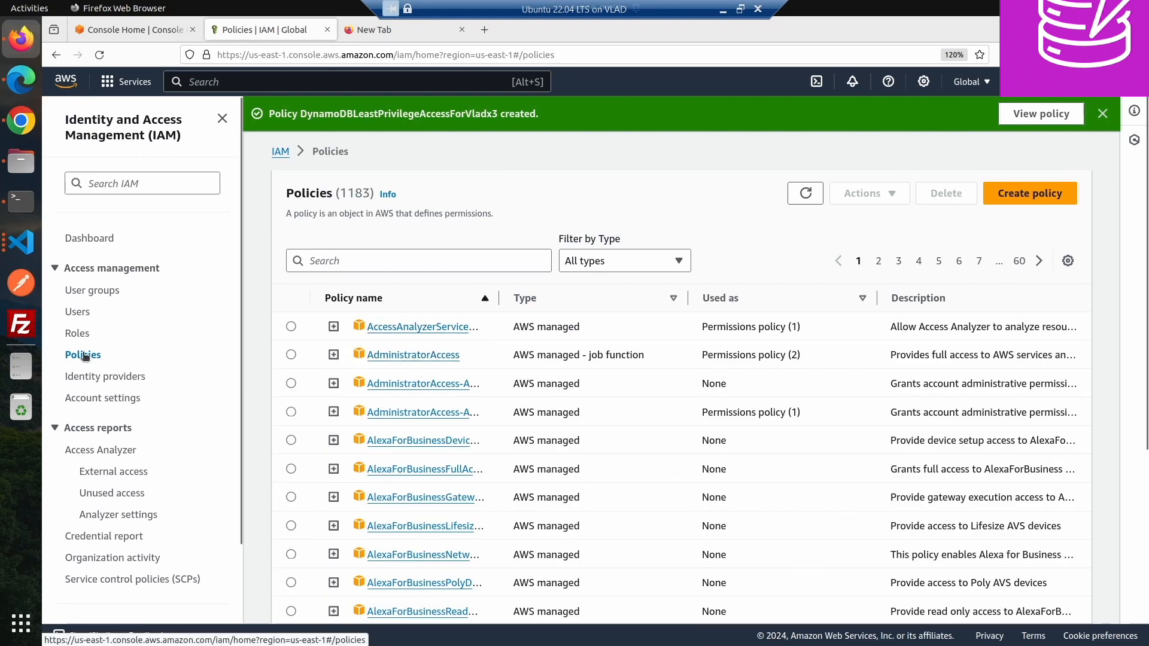
# - Open the IAM user and search its permission policies for the new DynamoDB policy
pyautogui.click(83, 314)
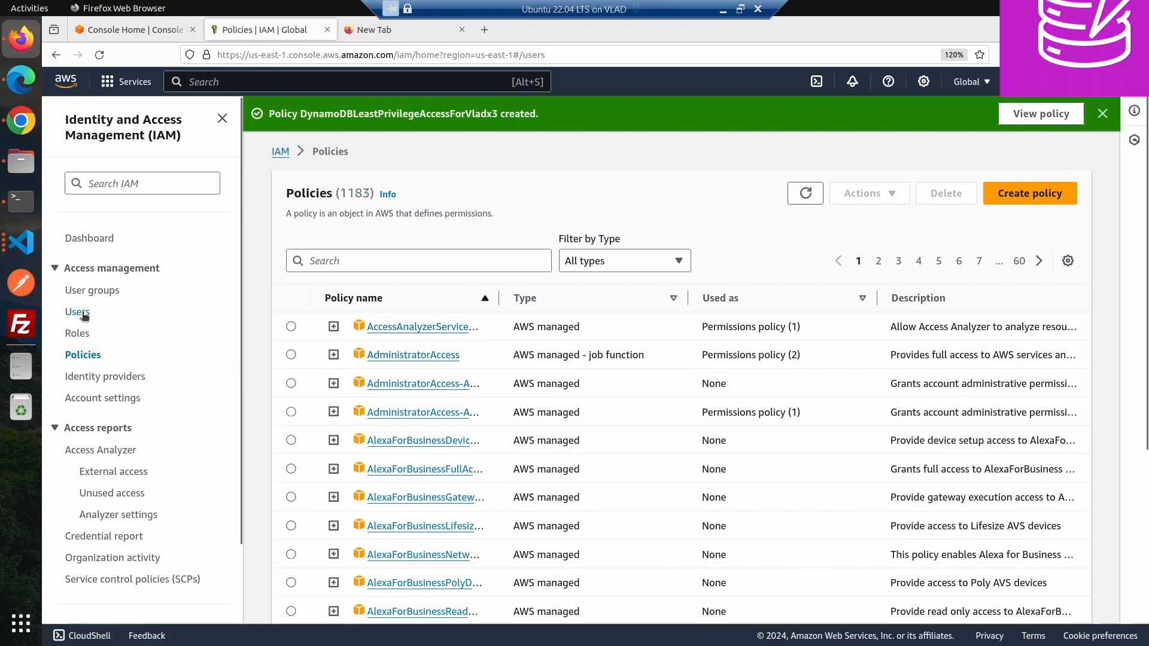
pyautogui.click(358, 441)
pyautogui.scroll(-1, 358, 443)
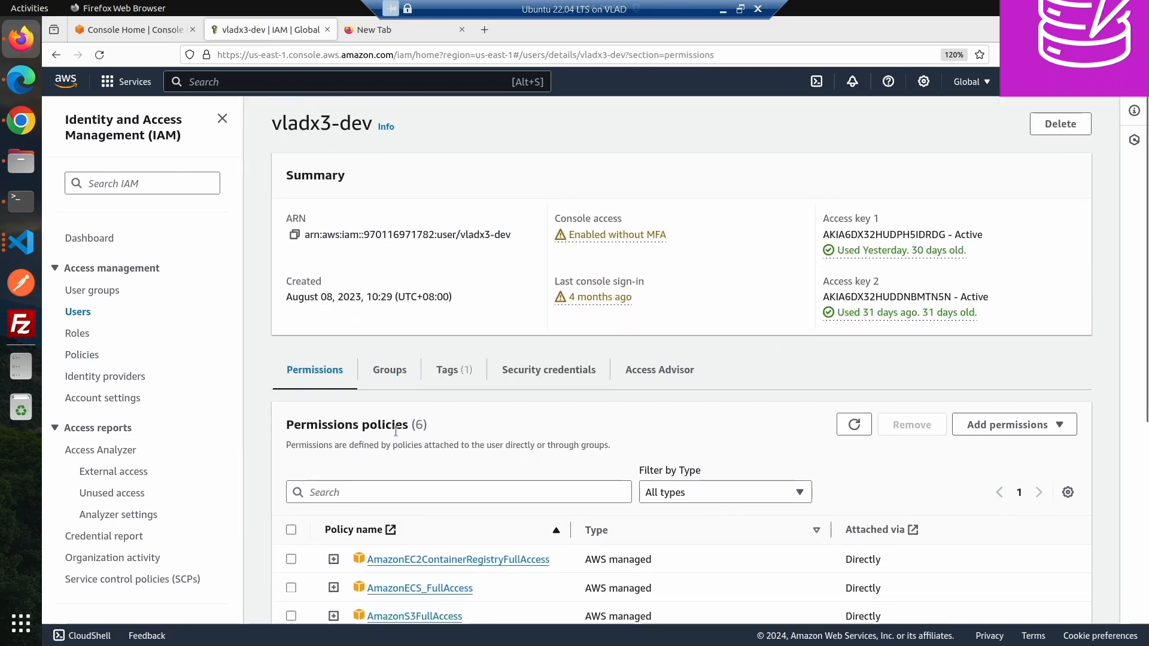
pyautogui.click(364, 491)
pyautogui.write('vlad')
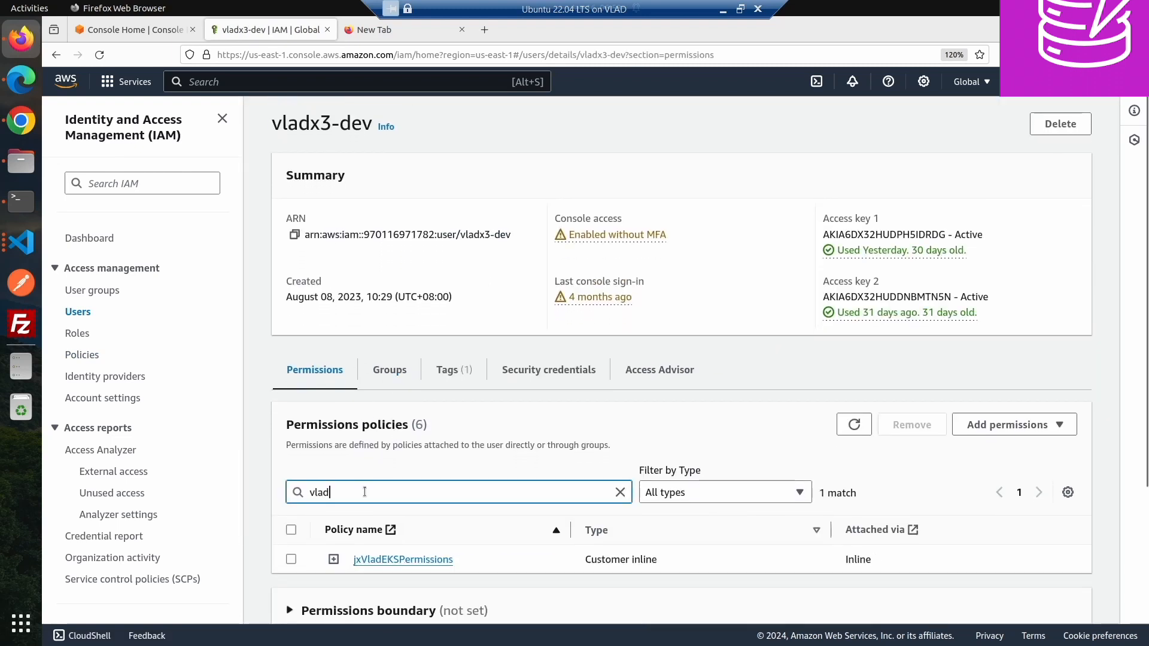
pyautogui.hotkey('ctrl', 'a')
pyautogui.press('BackSpace')
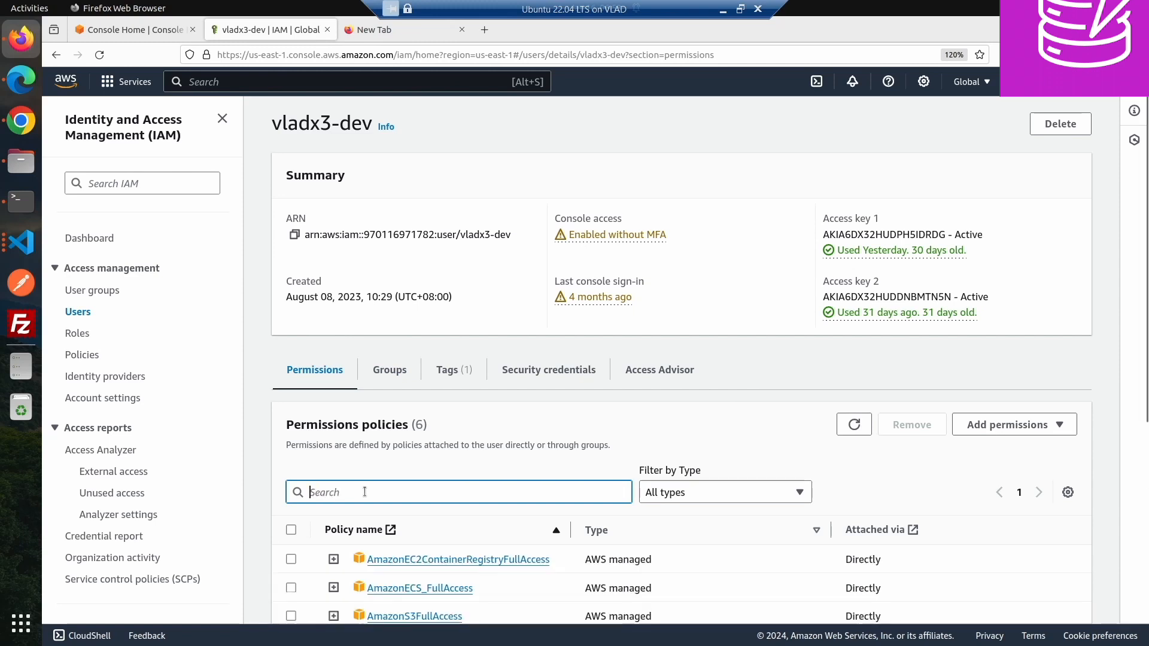
pyautogui.write('Lease')
pyautogui.hotkey('ctrl', 'a')
pyautogui.press('BackSpace')
pyautogui.write('le')
pyautogui.press('BackSpace')
pyautogui.press('BackSpace')
pyautogui.scroll(-3, 379, 468)
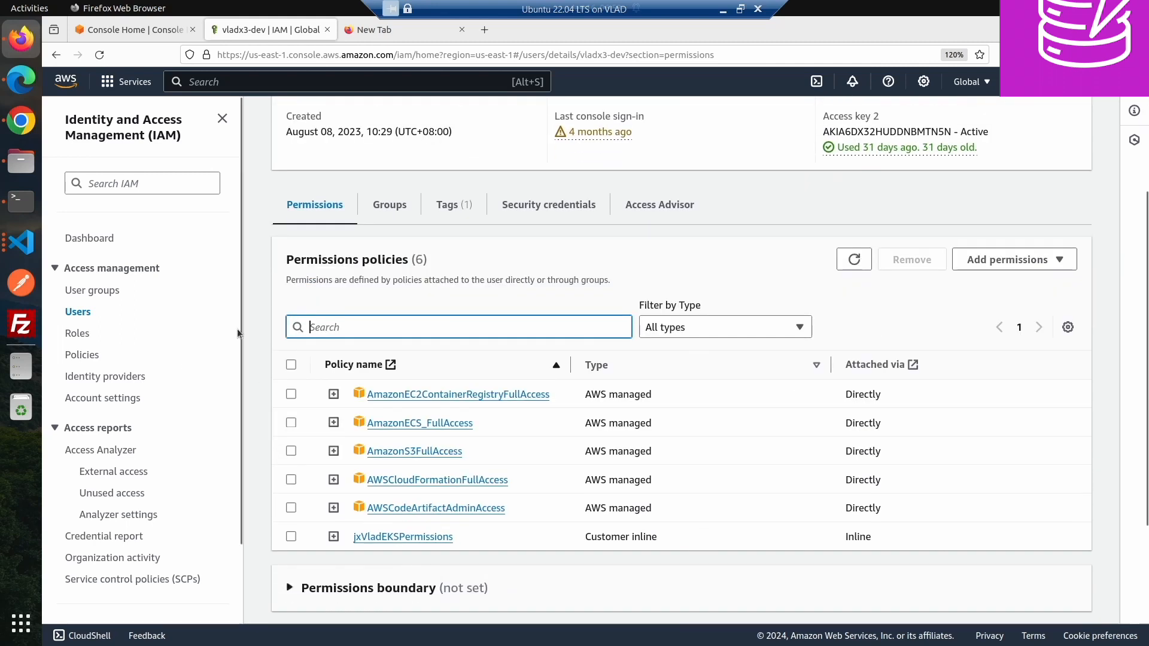
# - Search the policies list for "least" and select the new policy's name
pyautogui.click(82, 354)
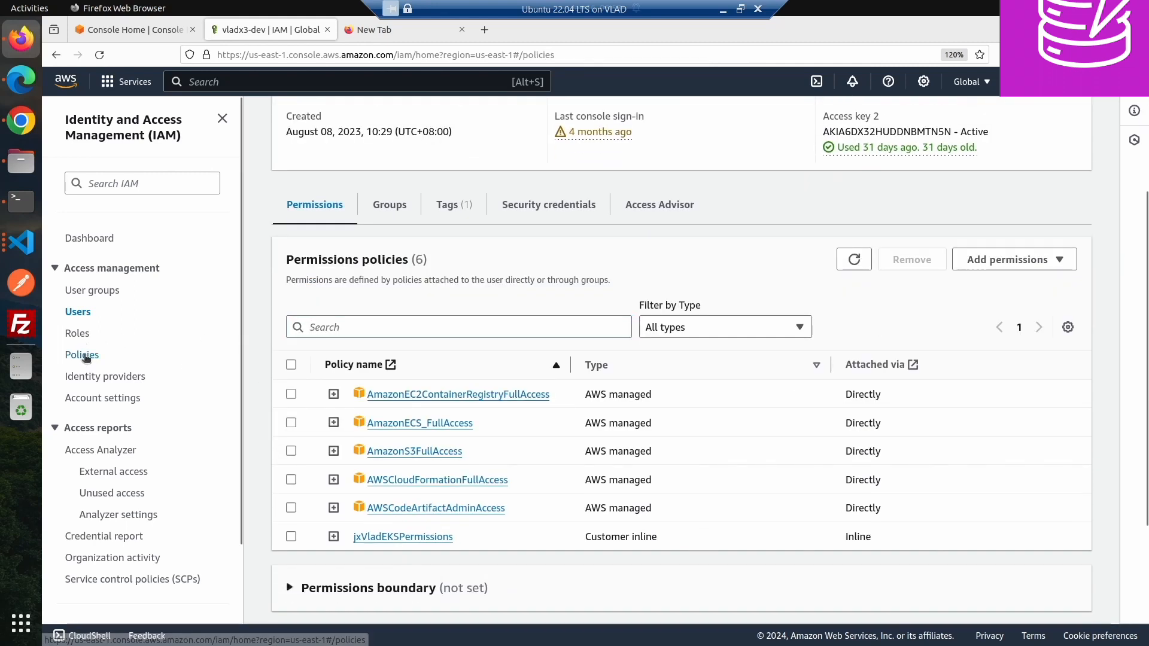
pyautogui.click(392, 186)
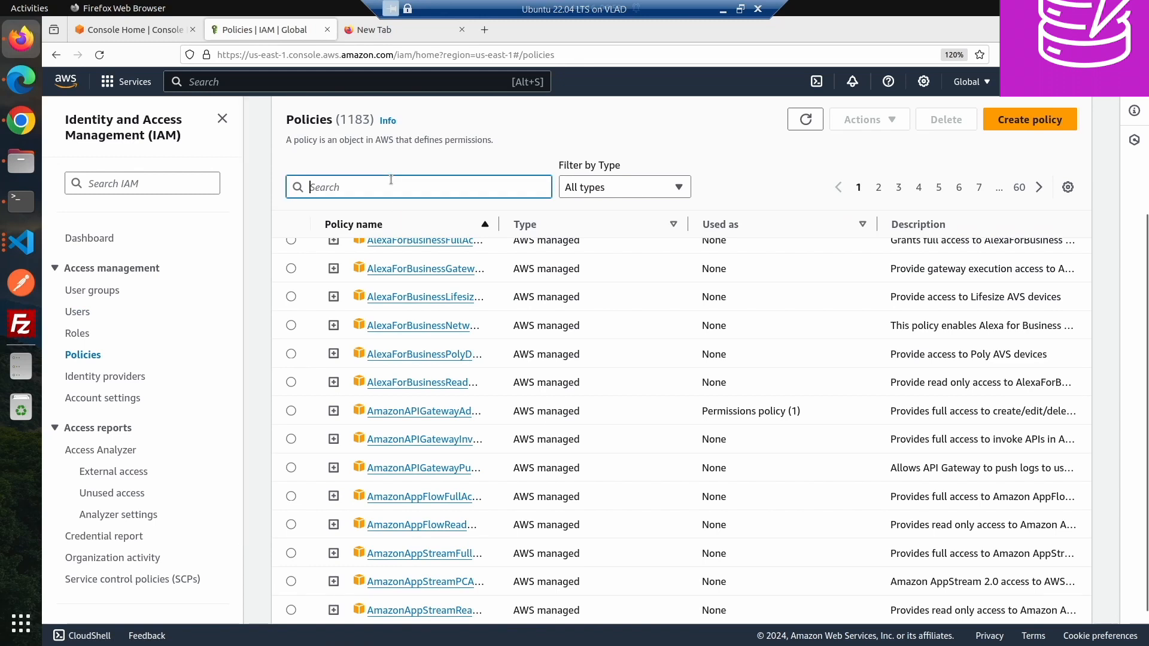
pyautogui.write('least')
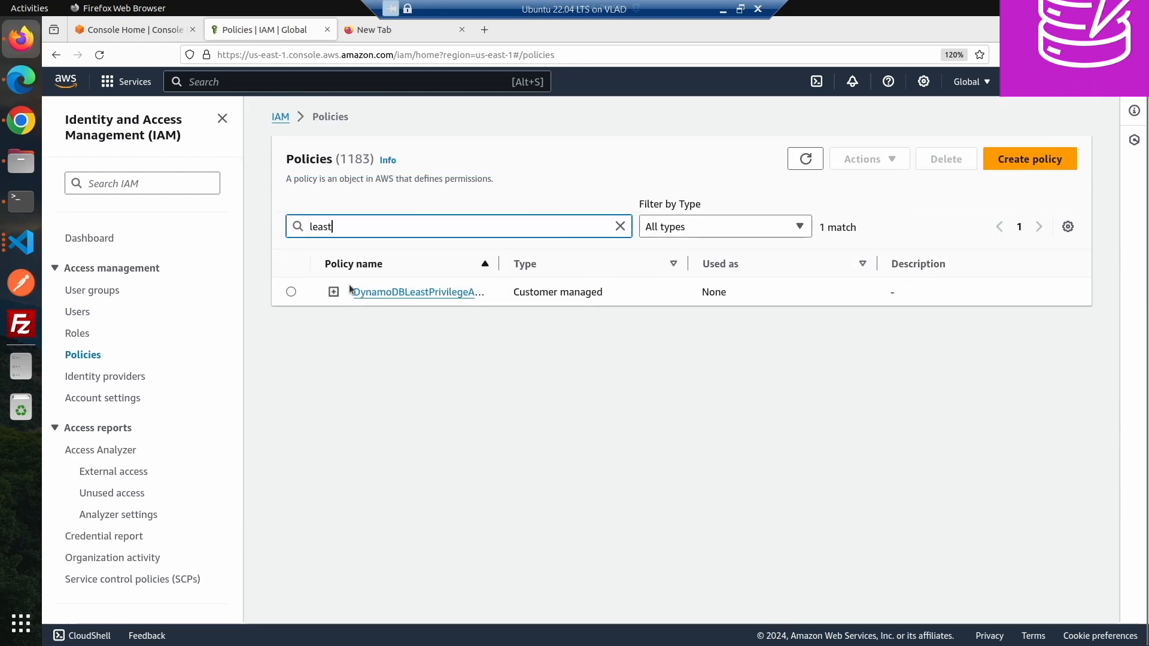
pyautogui.moveTo(350, 285); pyautogui.dragTo(422, 293)
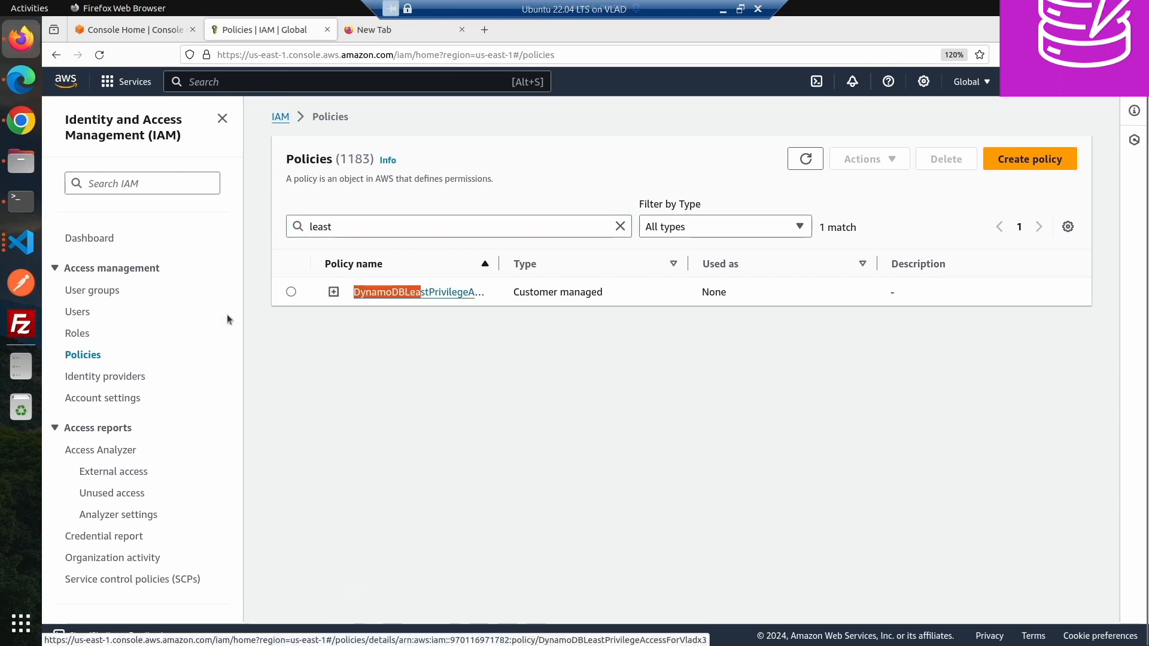
# - Open the IAM user's permission policies from the users list
pyautogui.click(77, 311)
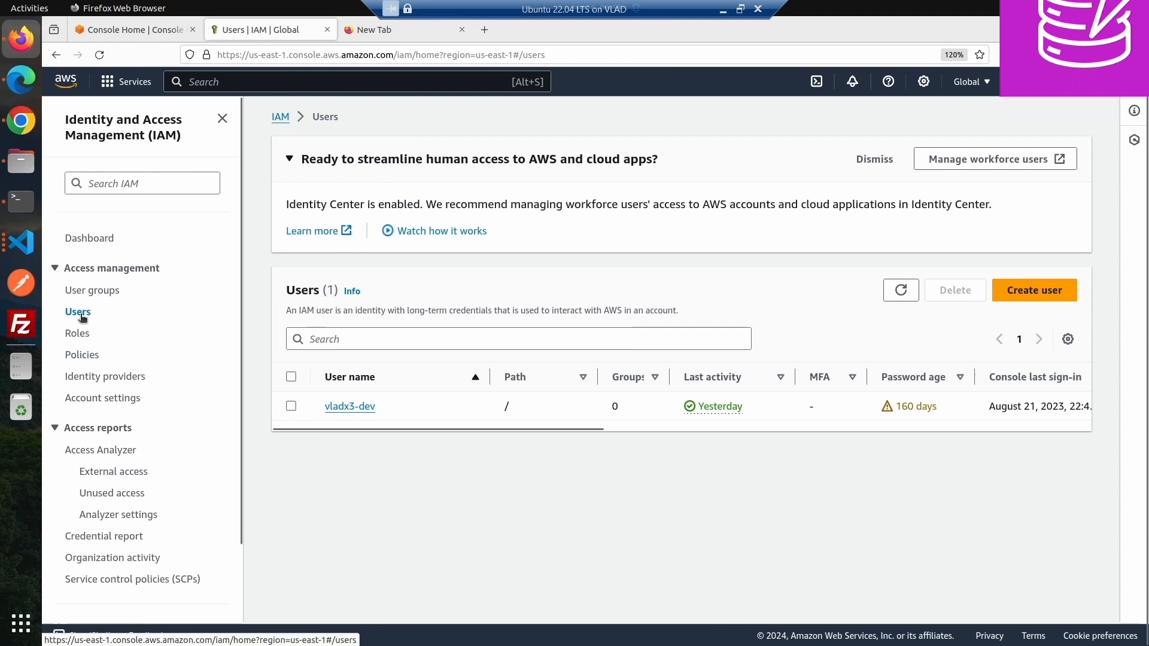
pyautogui.click(336, 407)
pyautogui.click(356, 527)
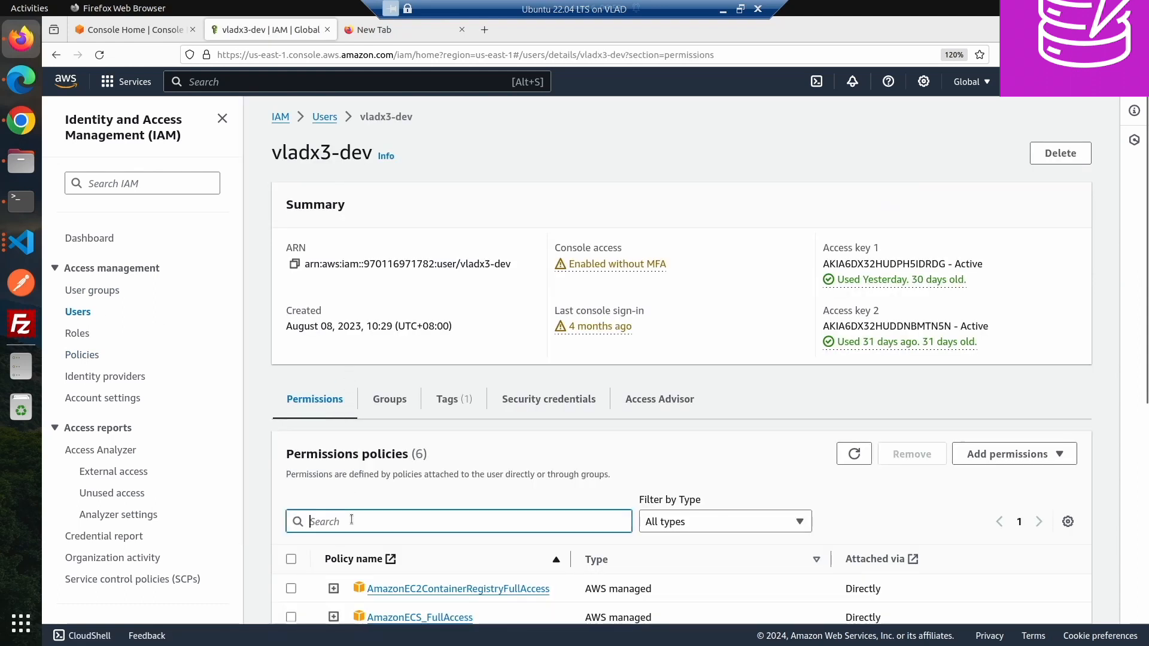
pyautogui.scroll(-3, 949, 392)
pyautogui.click(1015, 286)
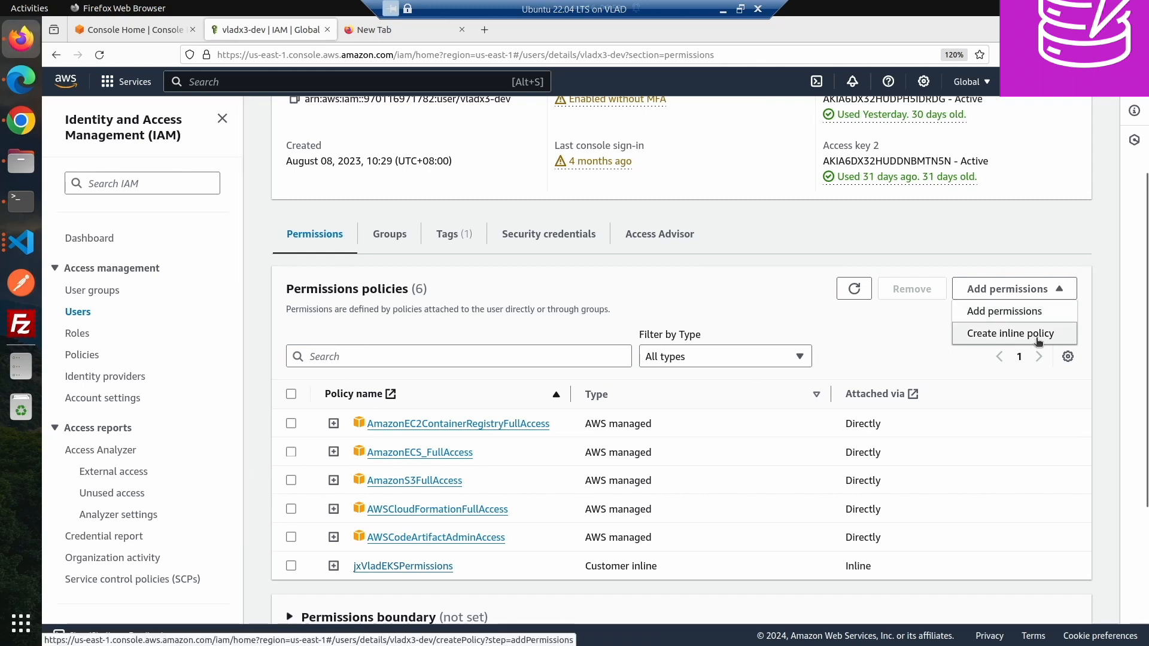
pyautogui.click(1011, 335)
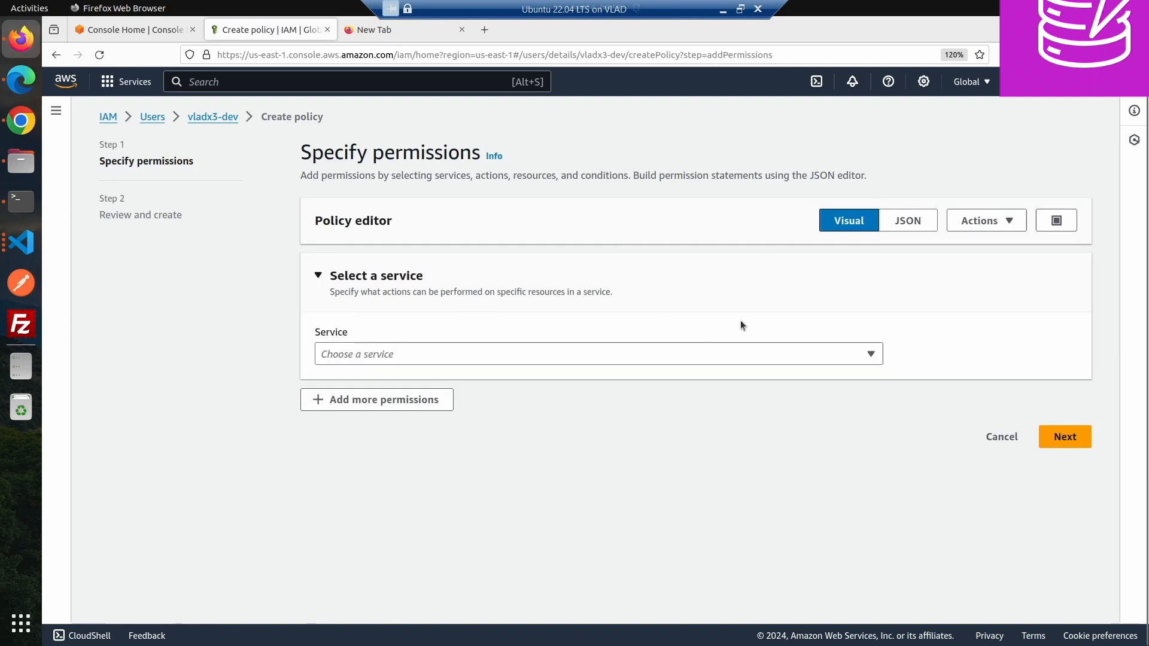
pyautogui.click(1014, 437)
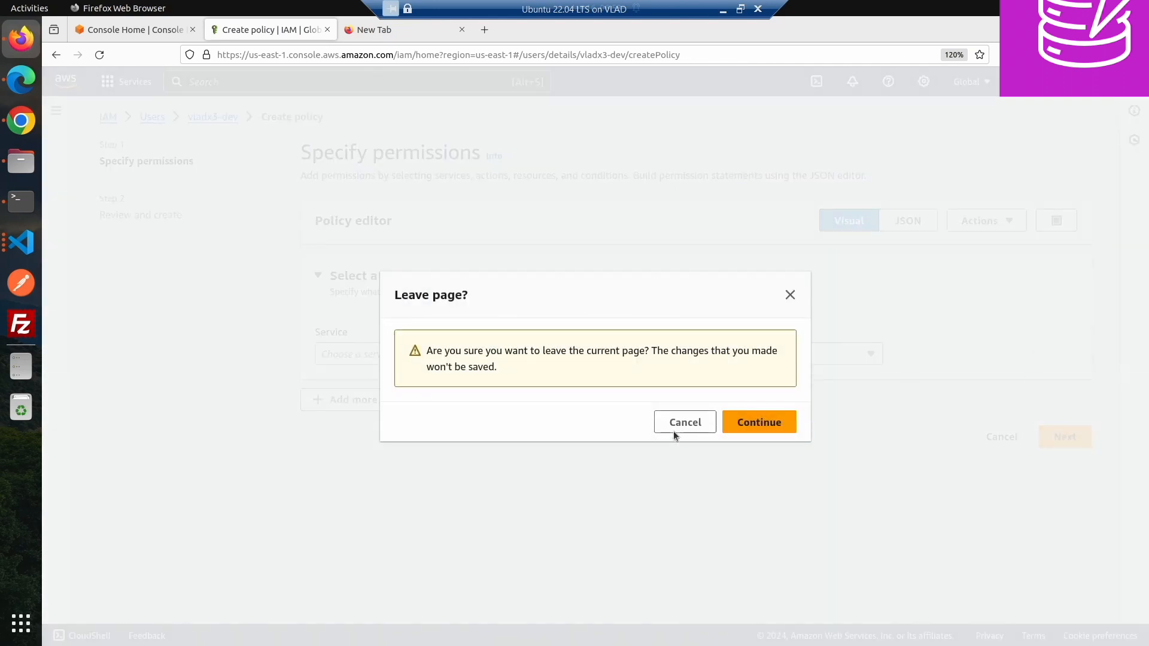
pyautogui.click(758, 423)
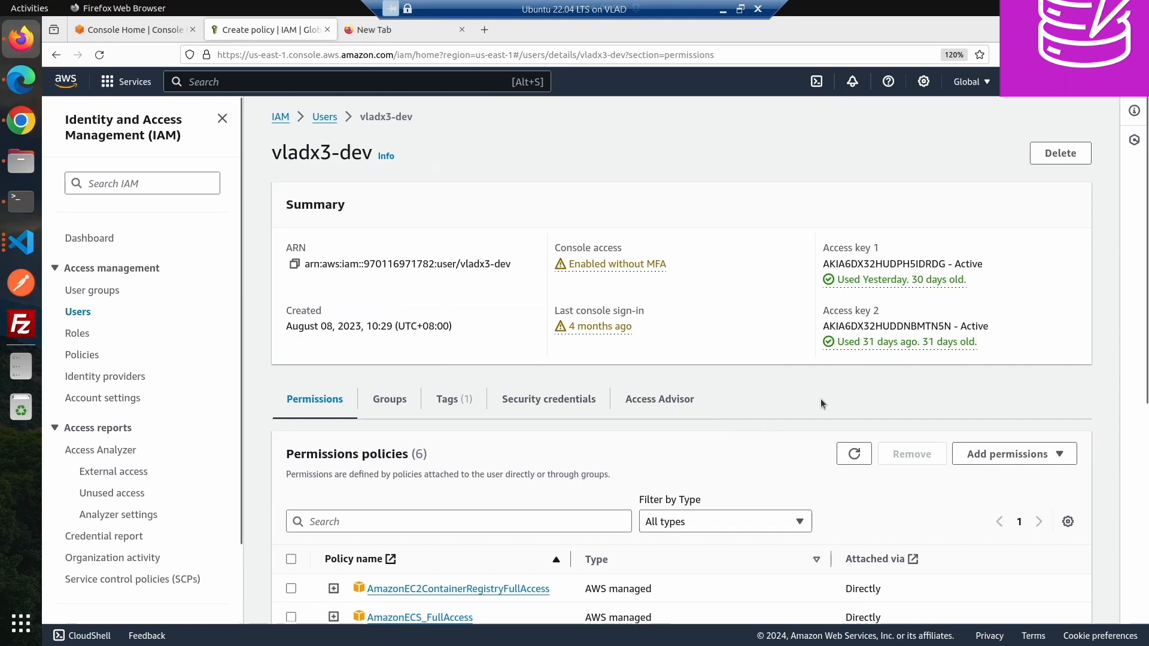
# - Attach the DynamoDBLeastPrivilegeAccessForVladx3 policy directly to the user, searching policies for "Least"
pyautogui.click(1014, 458)
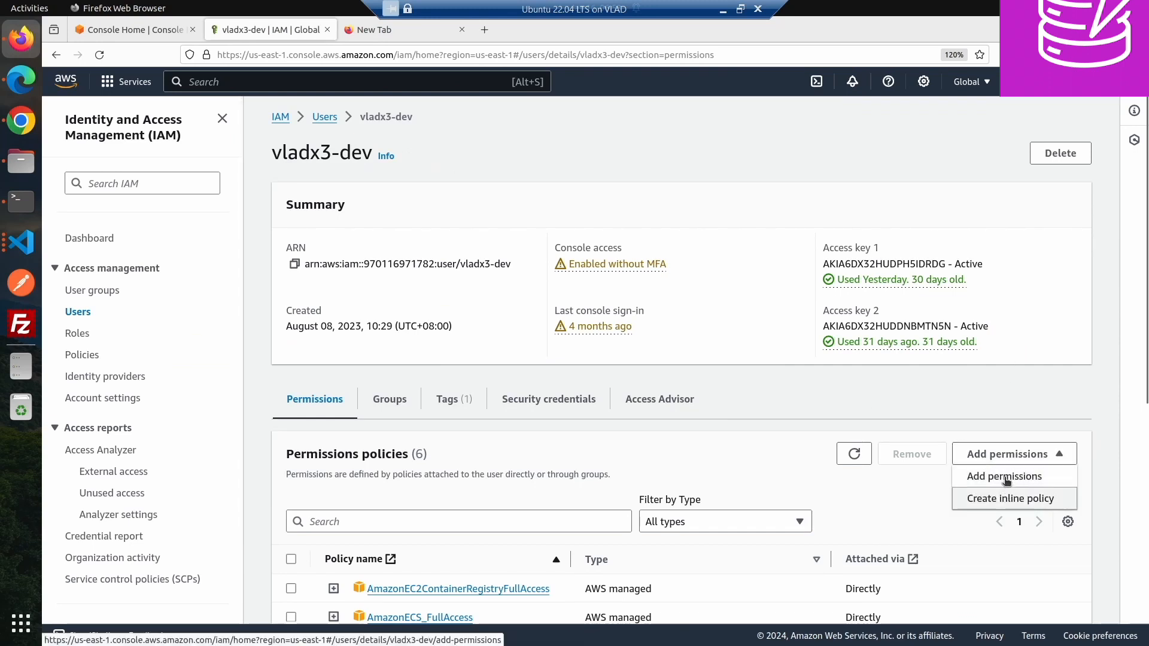
pyautogui.click(1006, 477)
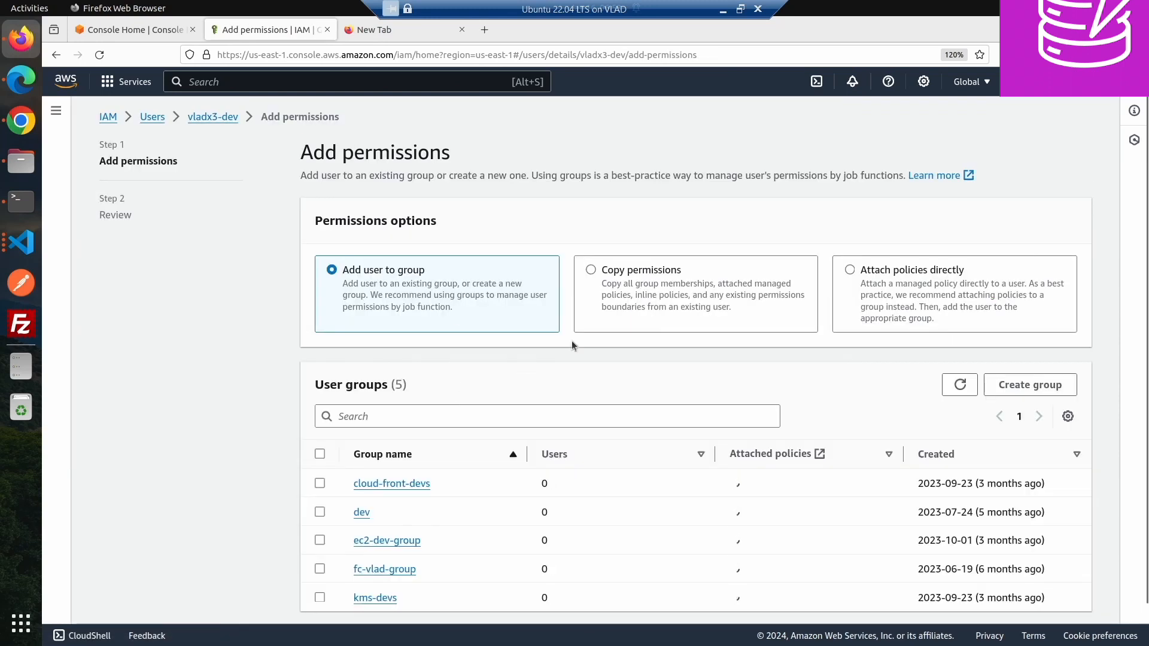
pyautogui.click(856, 274)
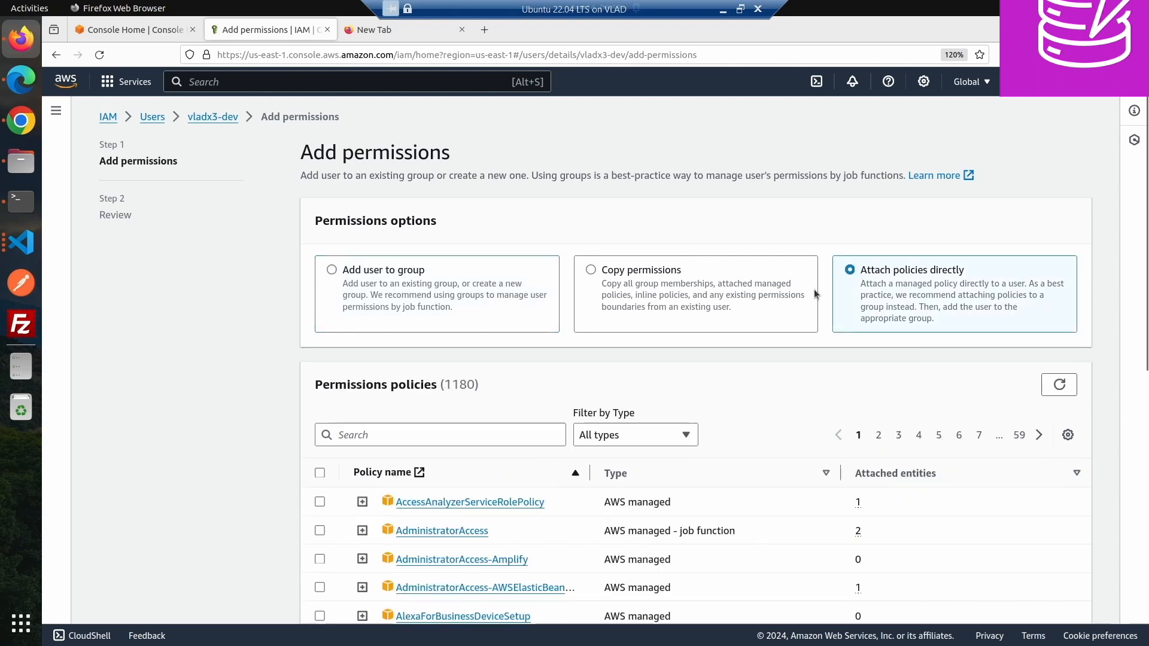
pyautogui.click(426, 428)
pyautogui.write('Least')
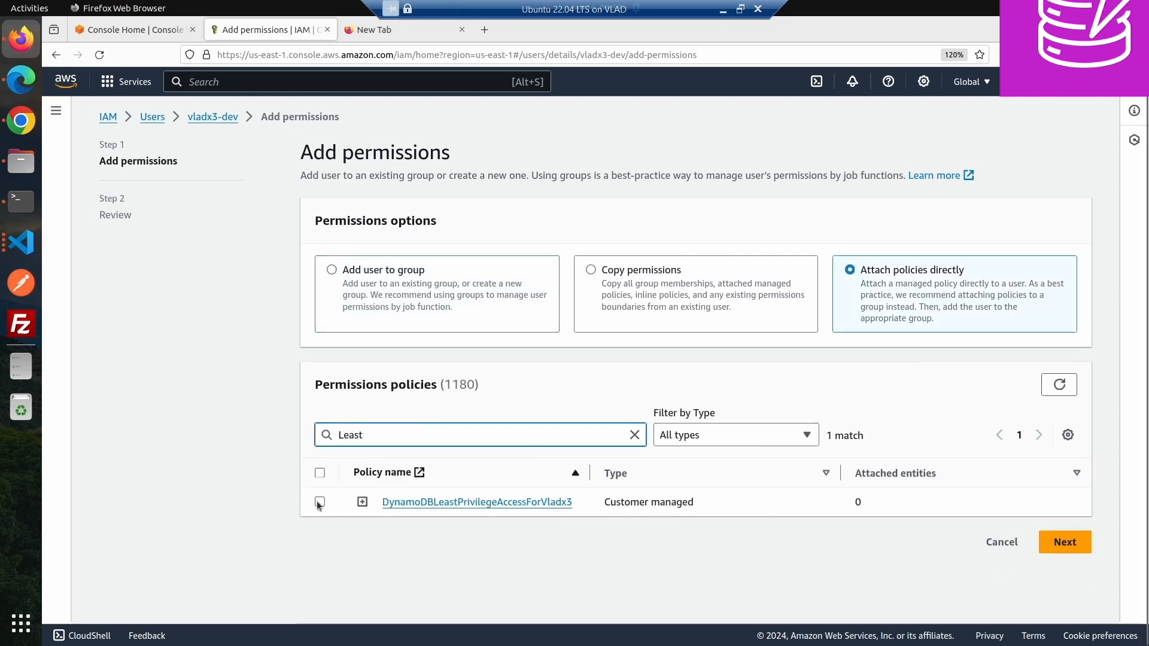
pyautogui.click(319, 503)
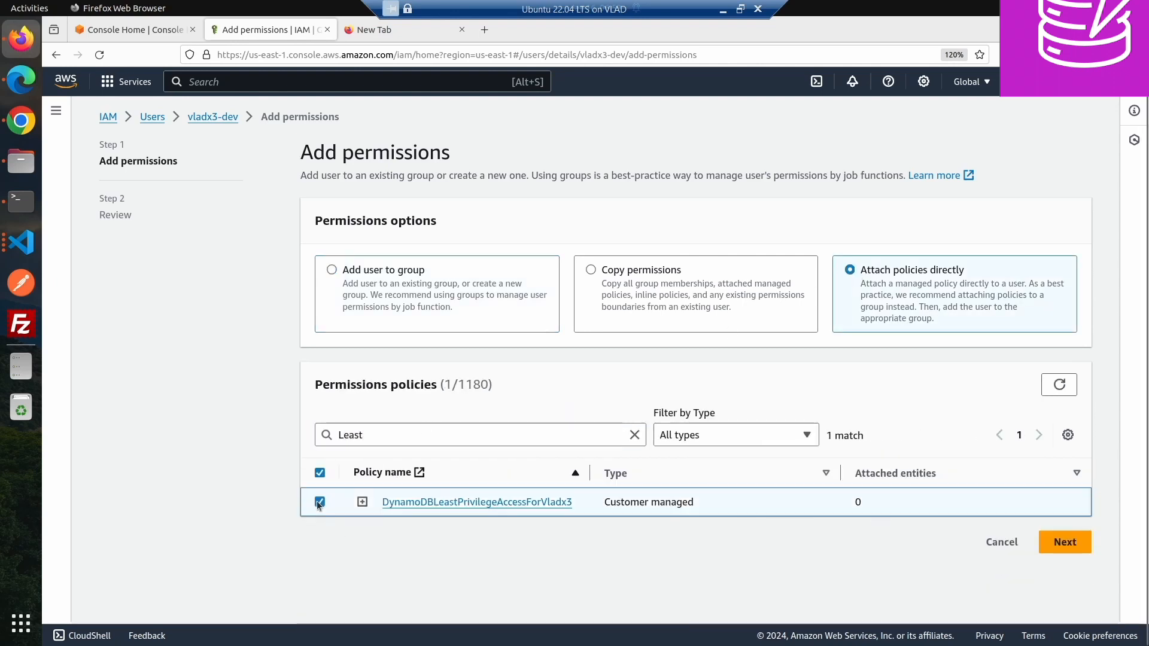
pyautogui.click(1060, 548)
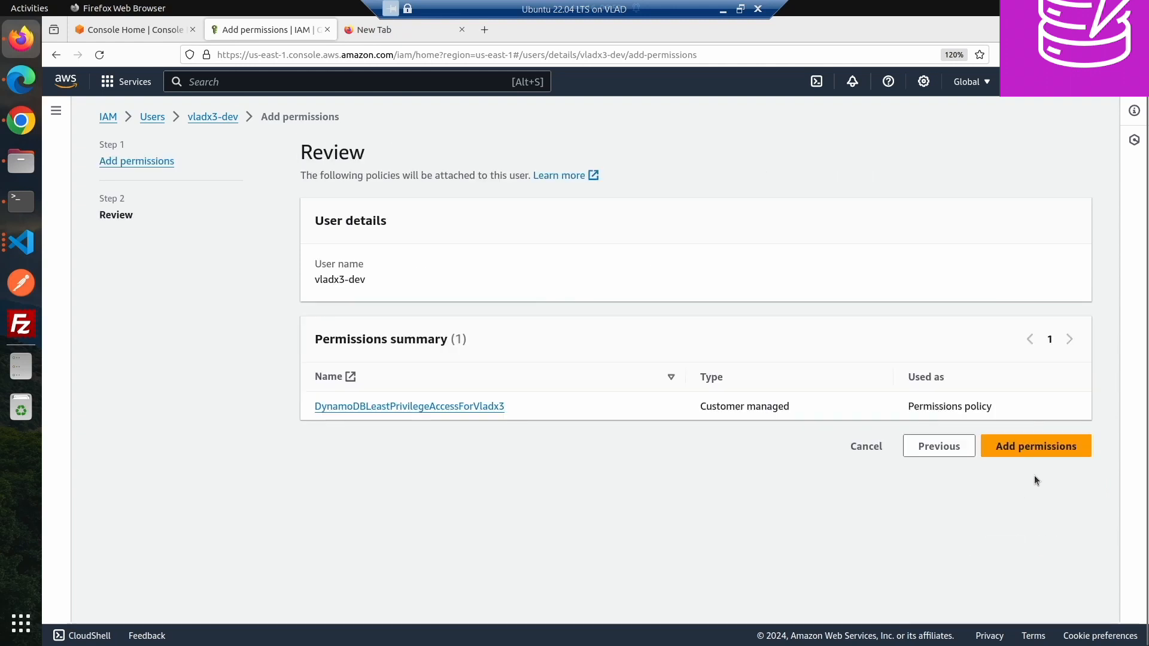
pyautogui.click(1033, 446)
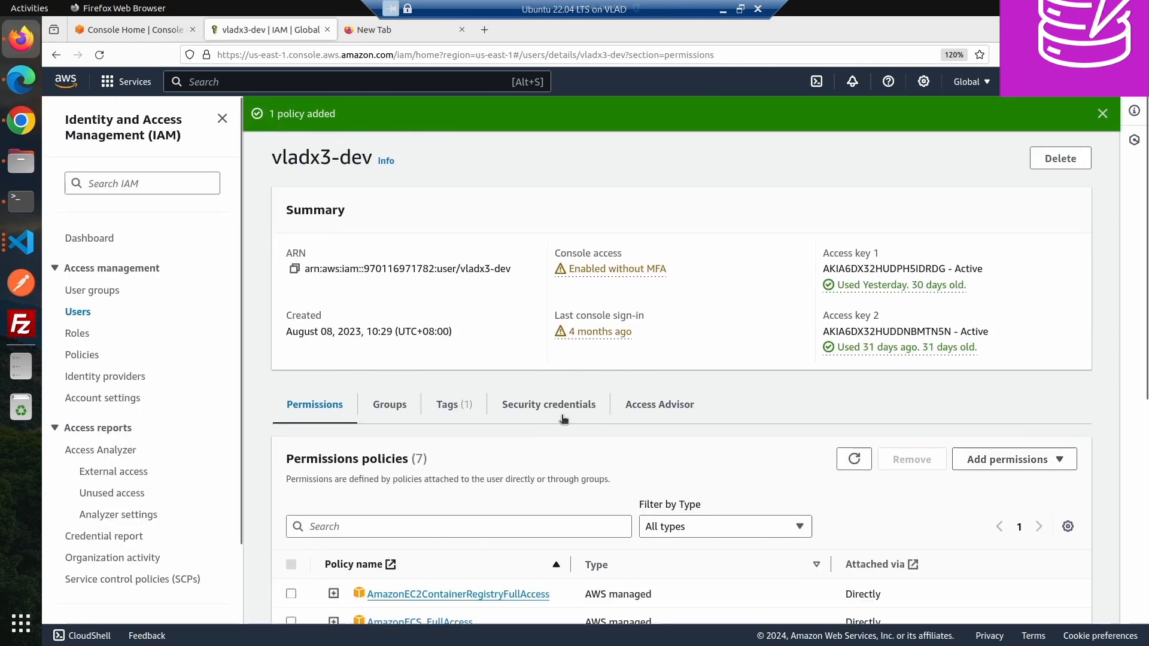
# - Review the user's attached permission policies
pyautogui.scroll(-5, 386, 297)
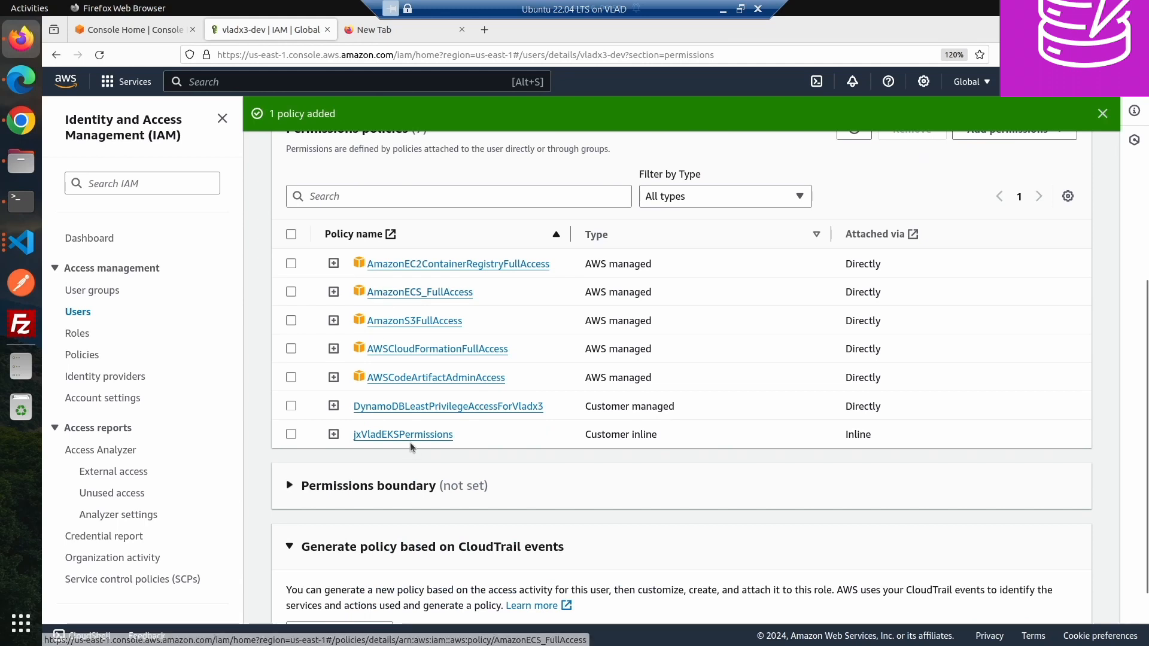
pyautogui.scroll(2, 371, 401)
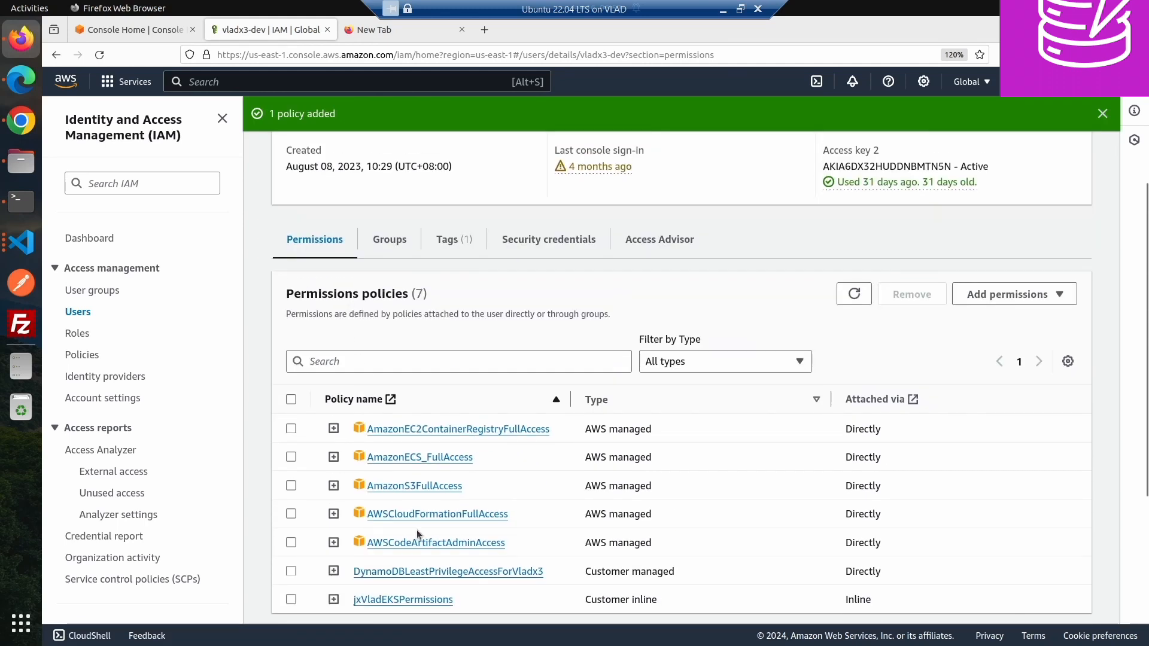
pyautogui.scroll(3, 416, 530)
pyautogui.scroll(-5, 433, 449)
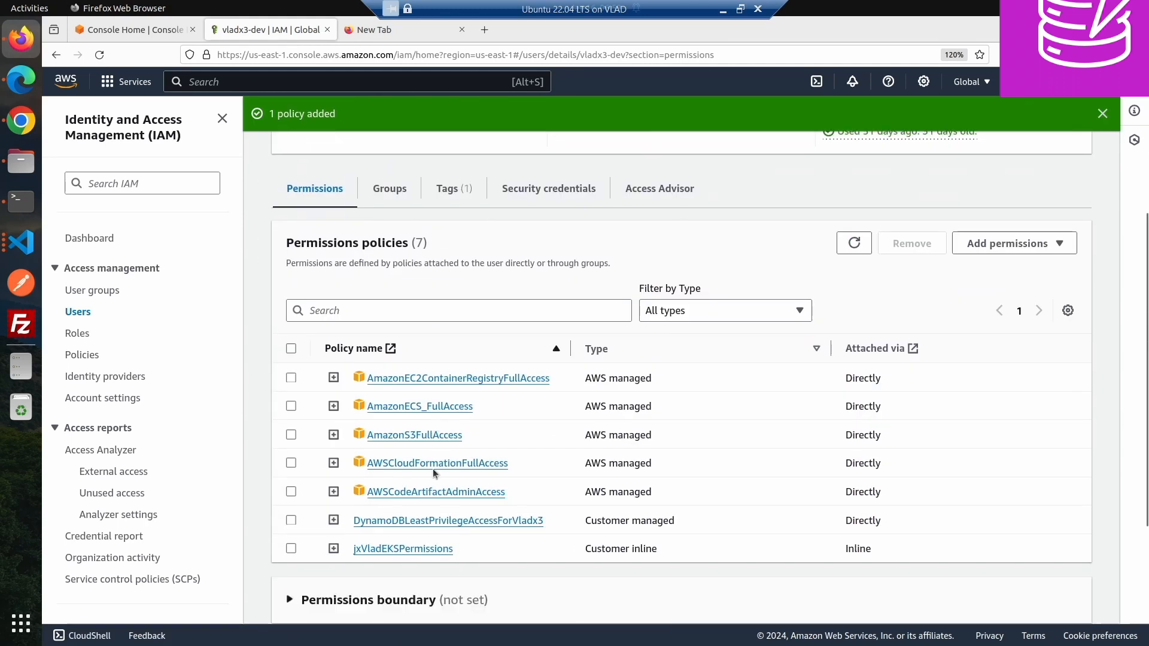
# - Switch to Chrome, reload the DynamoDB tables list, and change the region to US East (N. Virginia)
pyautogui.click(22, 123)
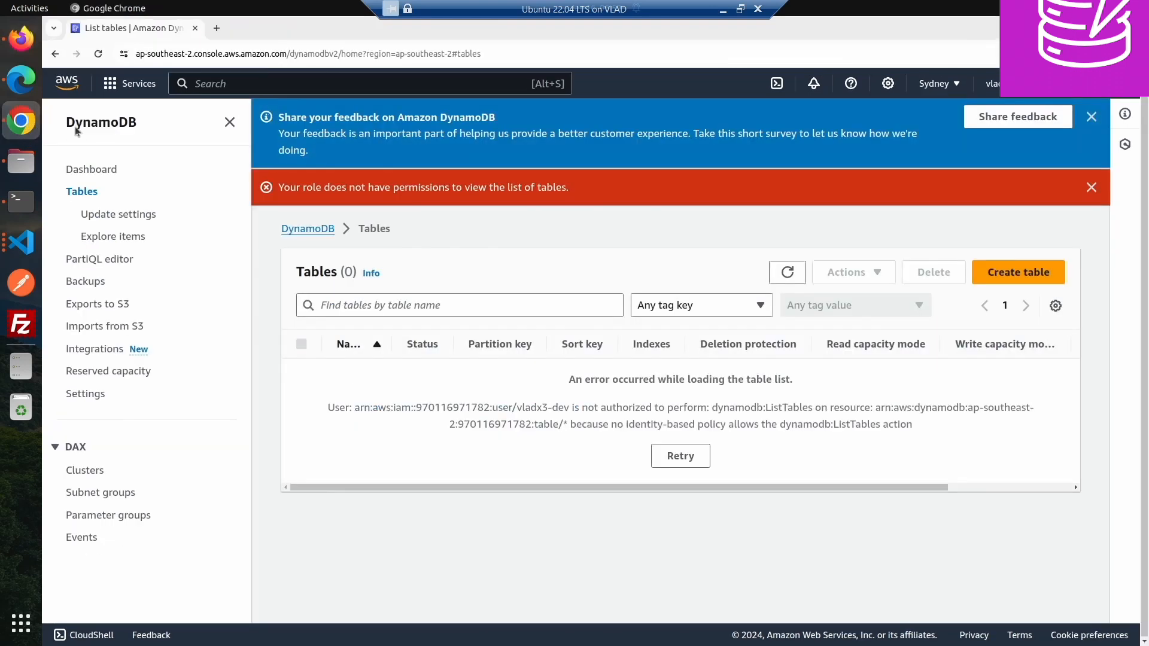
pyautogui.click(787, 273)
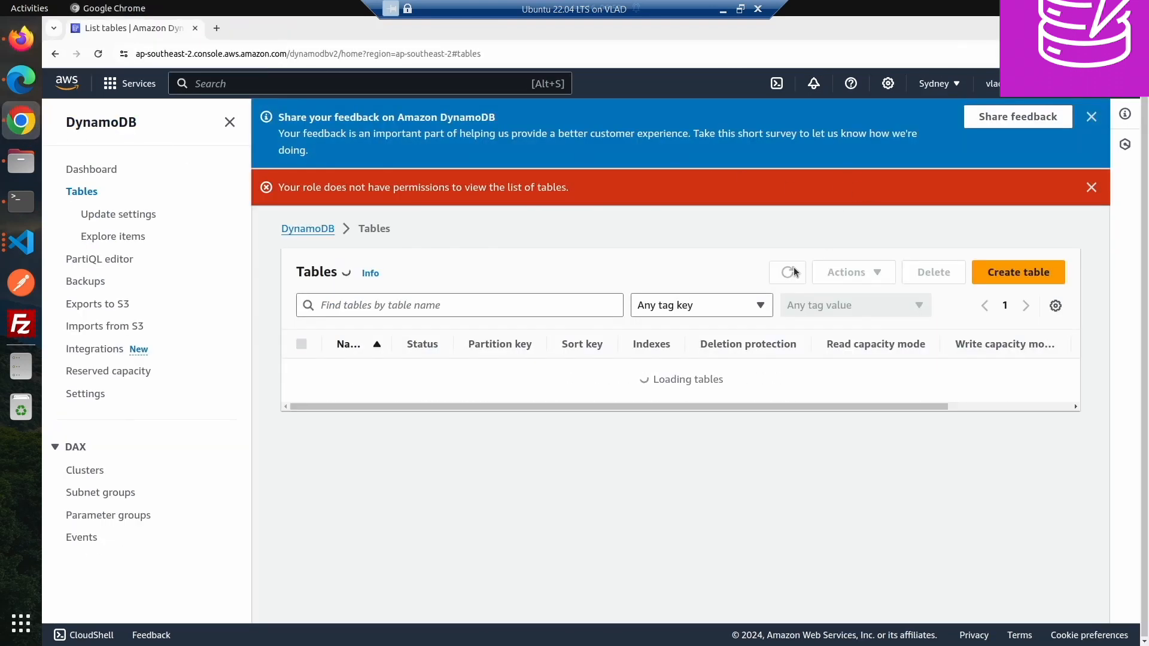
pyautogui.click(98, 54)
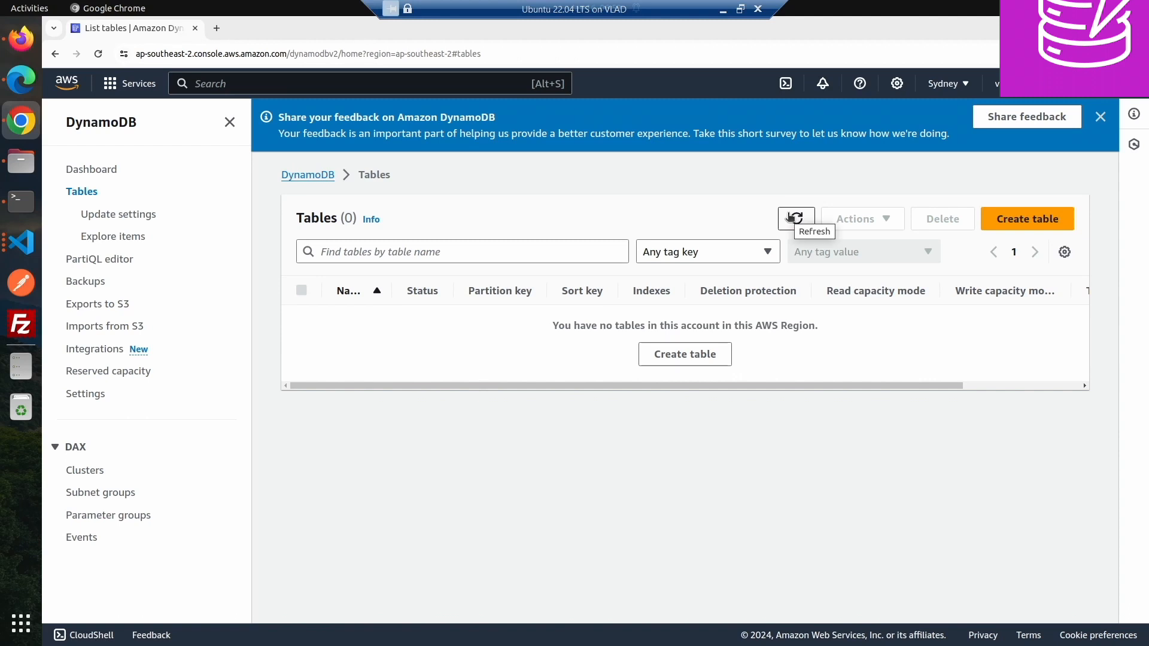
pyautogui.click(950, 84)
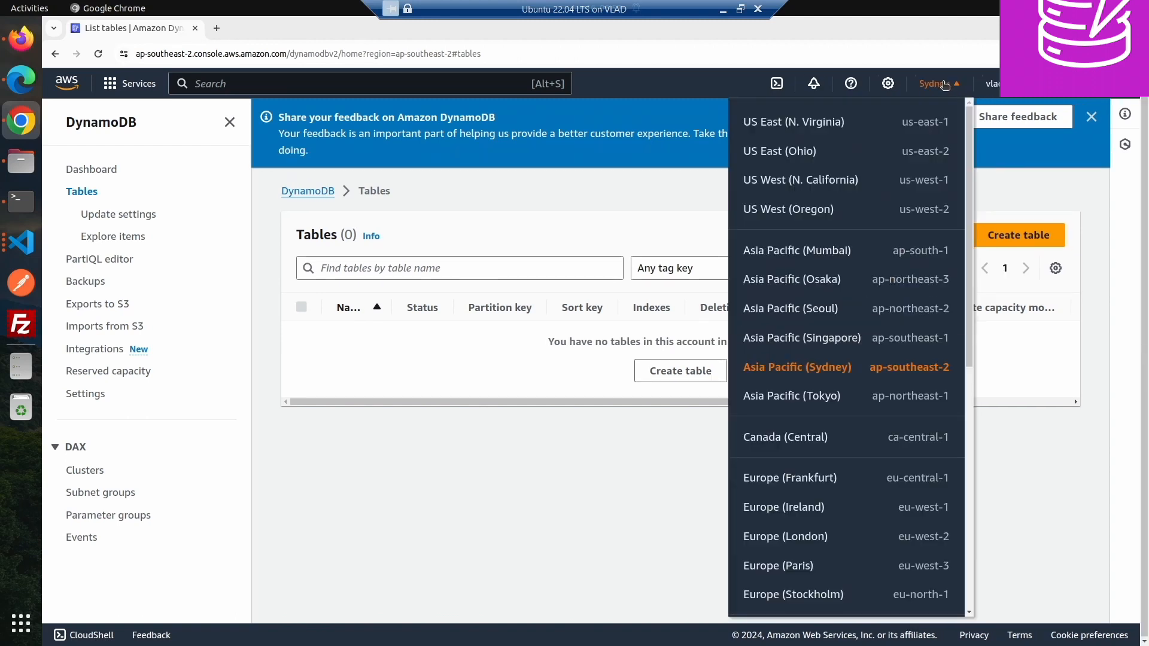
pyautogui.click(812, 127)
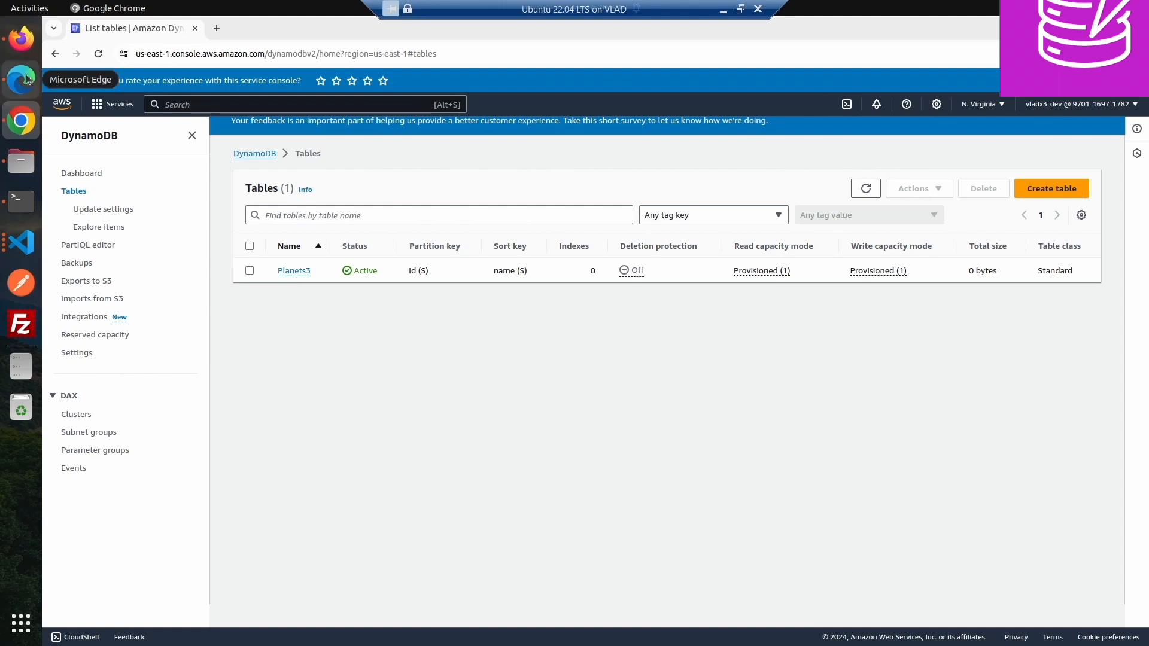
# - Switch back to Firefox and remove the DynamoDBLeastPrivilegeAccessForVladx3 policy from the user
pyautogui.click(21, 38)
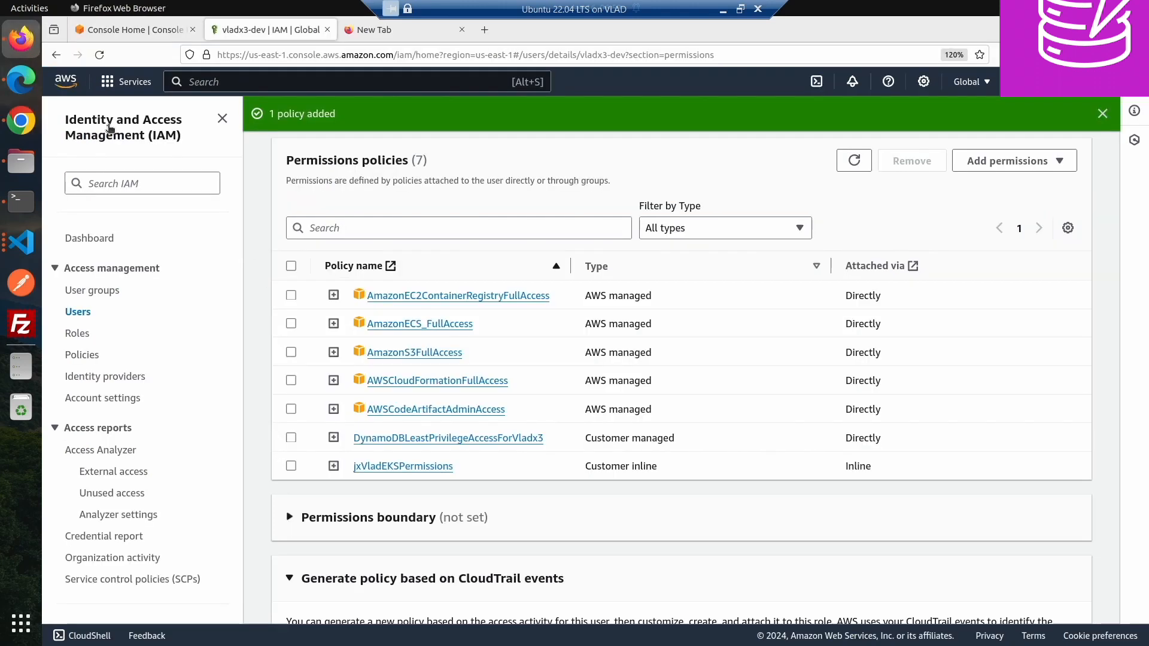
pyautogui.click(291, 437)
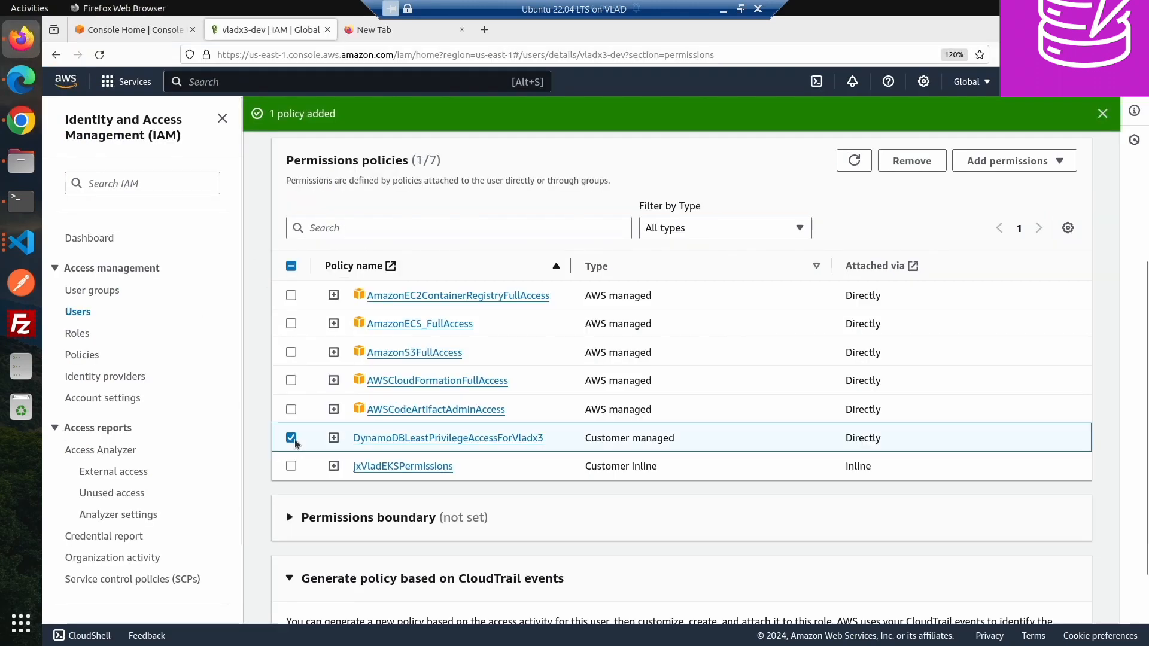
pyautogui.click(927, 162)
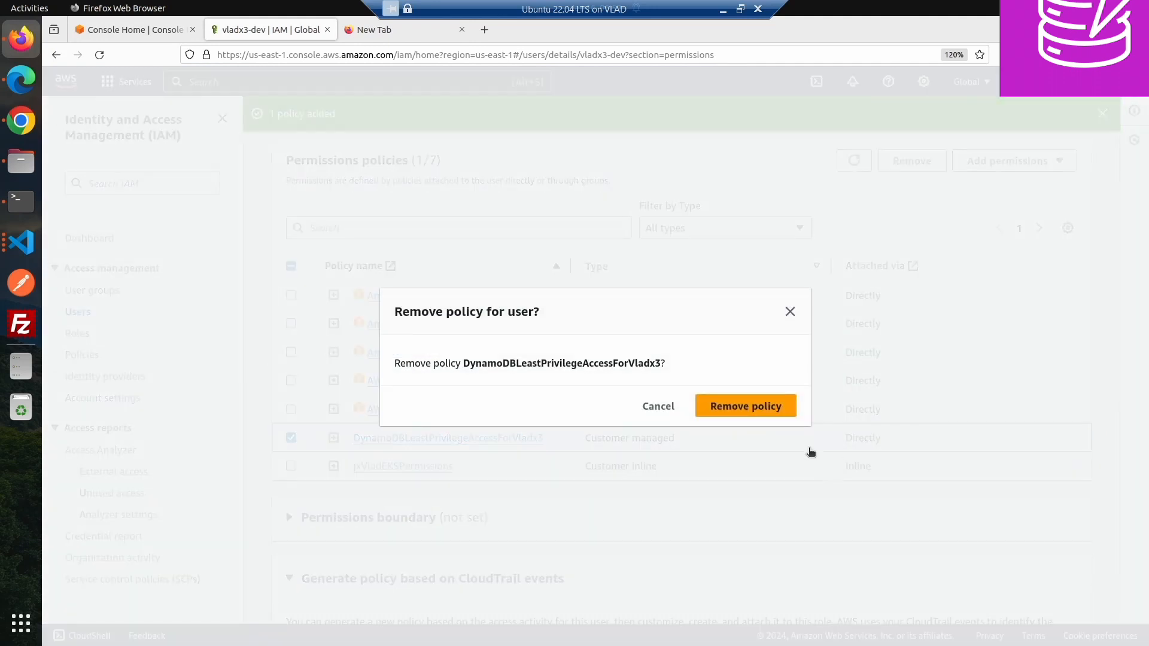
pyautogui.click(761, 400)
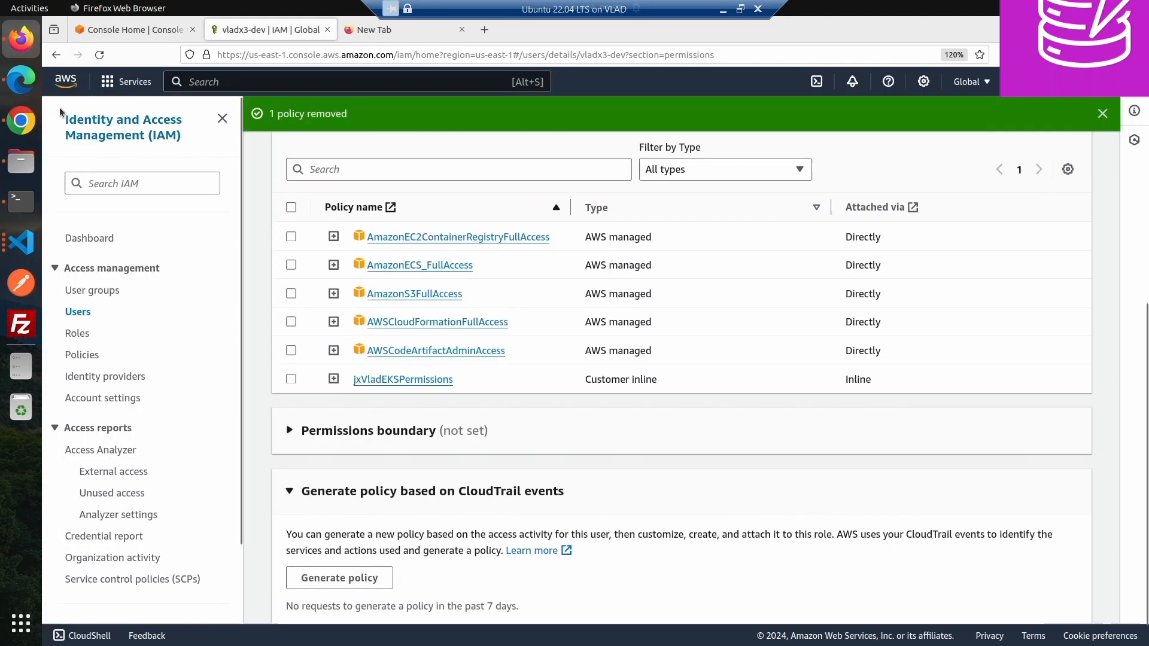
# - Switch to Chrome and reload the DynamoDB tables list to check the user's access
pyautogui.click(21, 120)
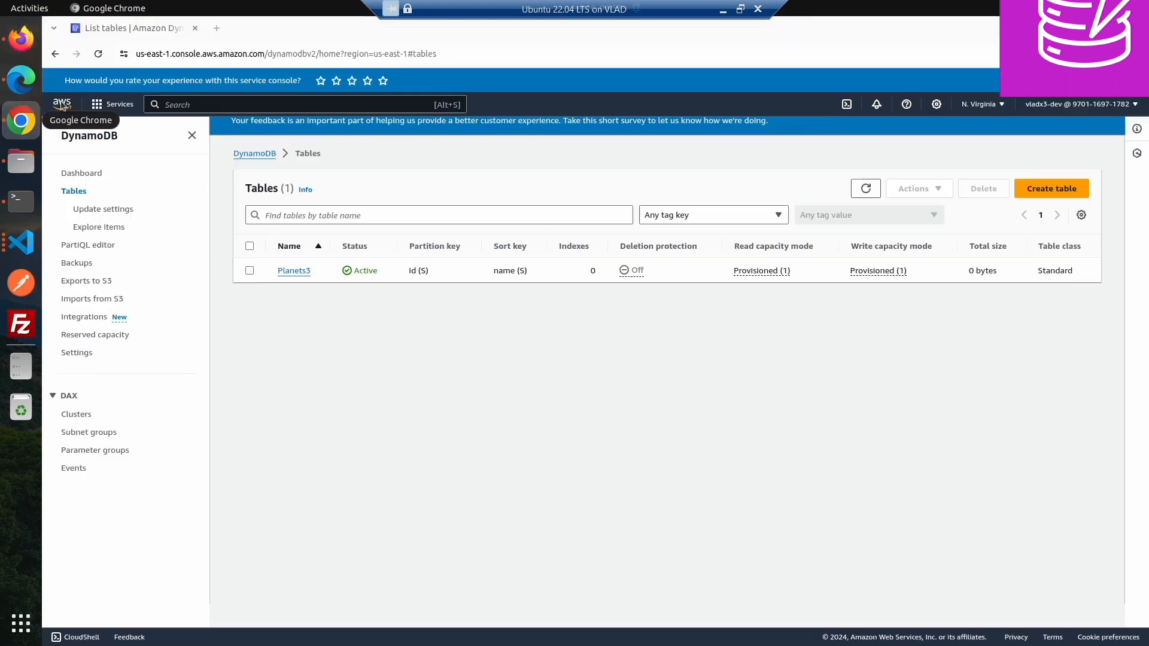
pyautogui.click(865, 190)
pyautogui.click(866, 190)
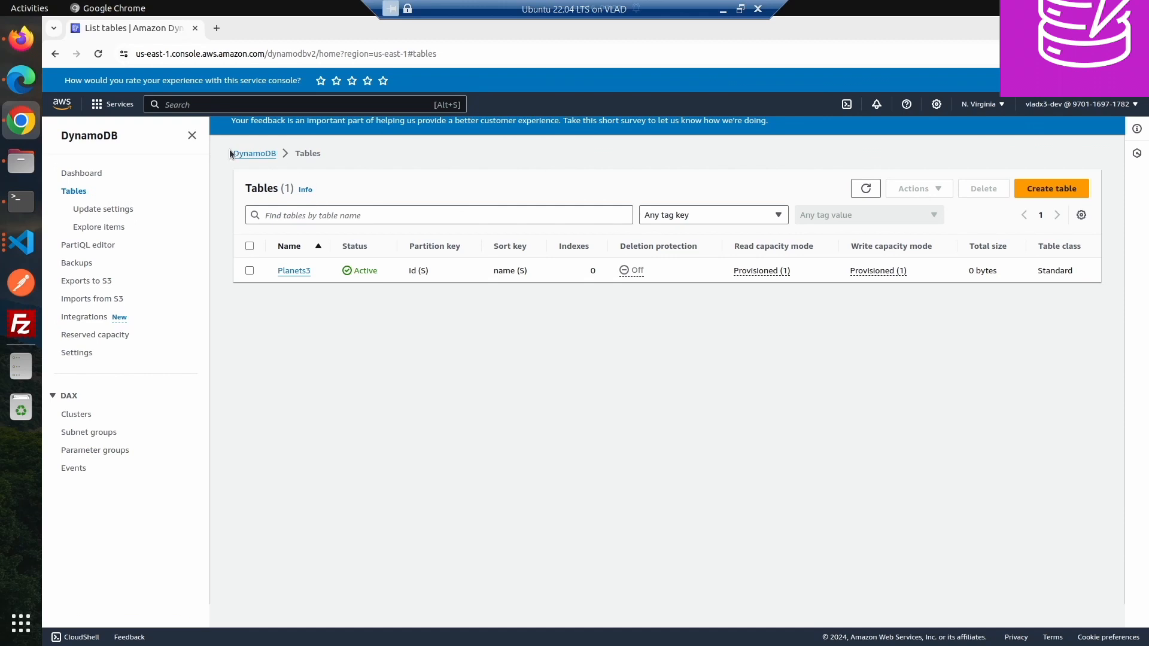
pyautogui.click(254, 155)
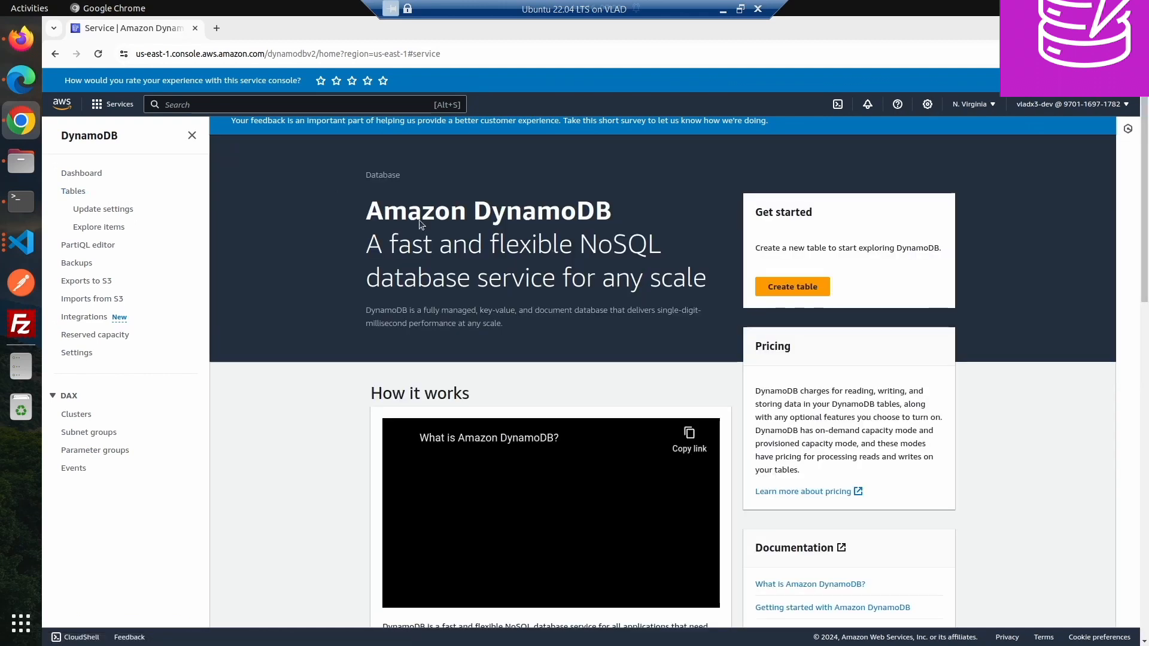
pyautogui.click(83, 192)
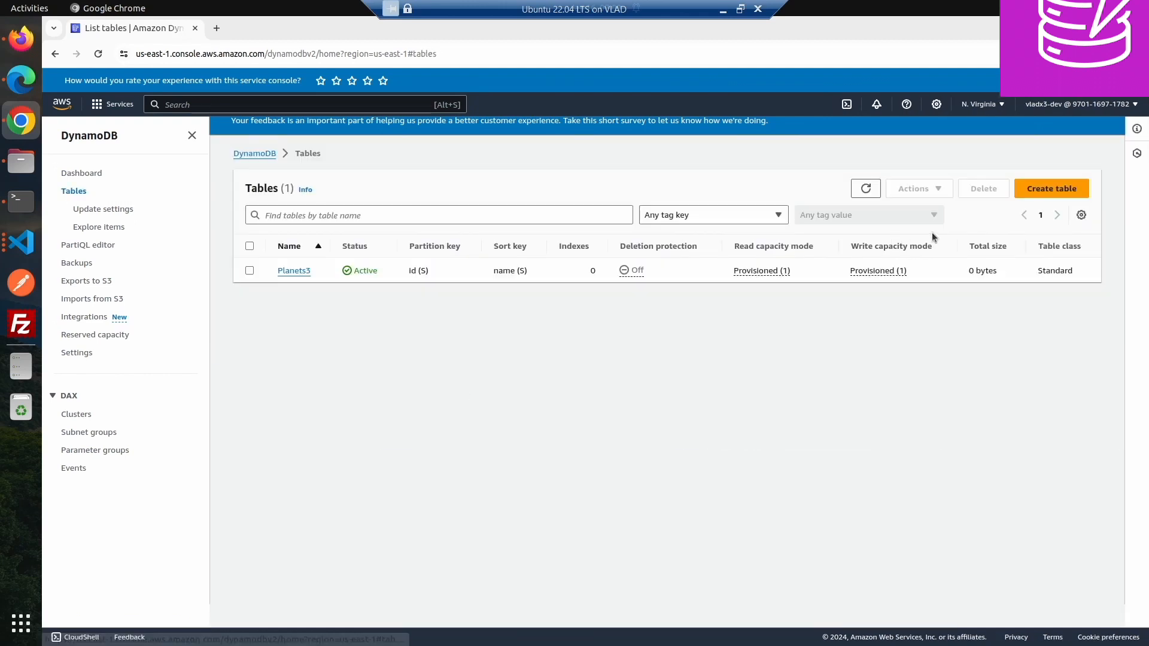
pyautogui.click(871, 190)
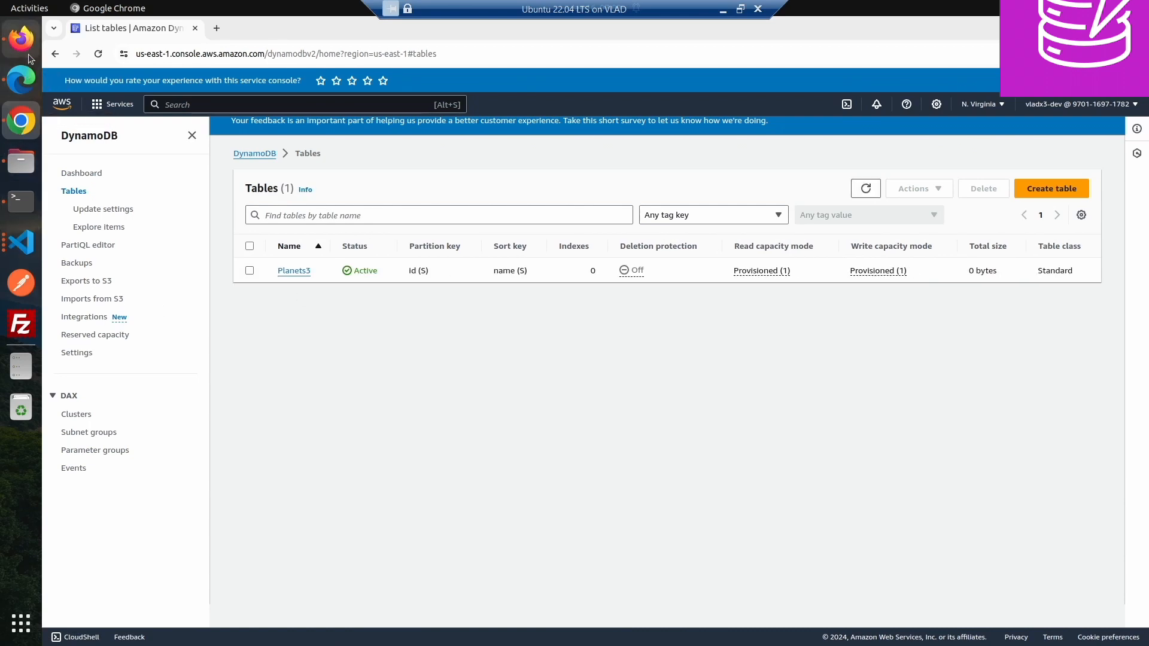
# - Reopen the IAM user's permission policies in Firefox
pyautogui.click(22, 39)
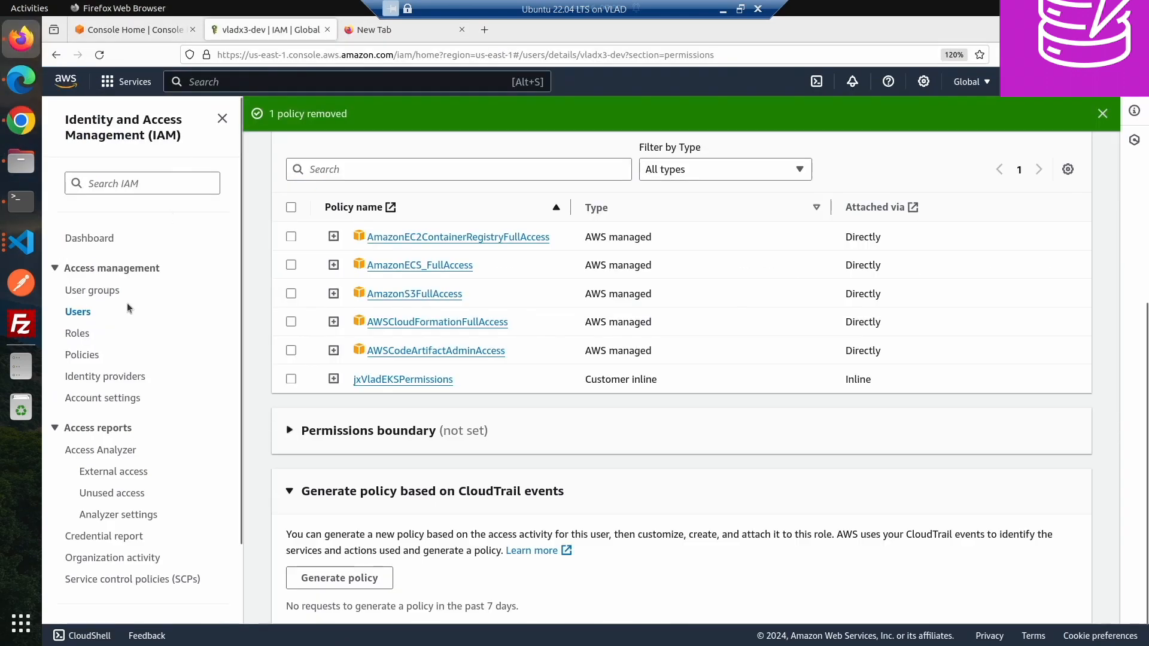
pyautogui.click(91, 313)
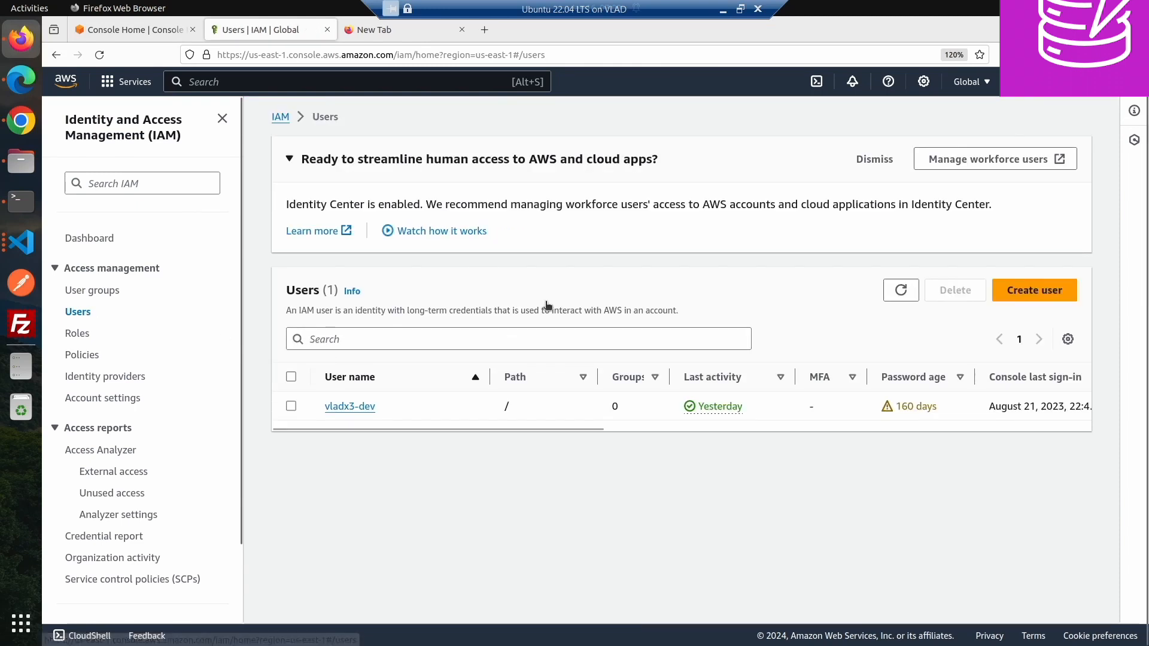
pyautogui.click(369, 407)
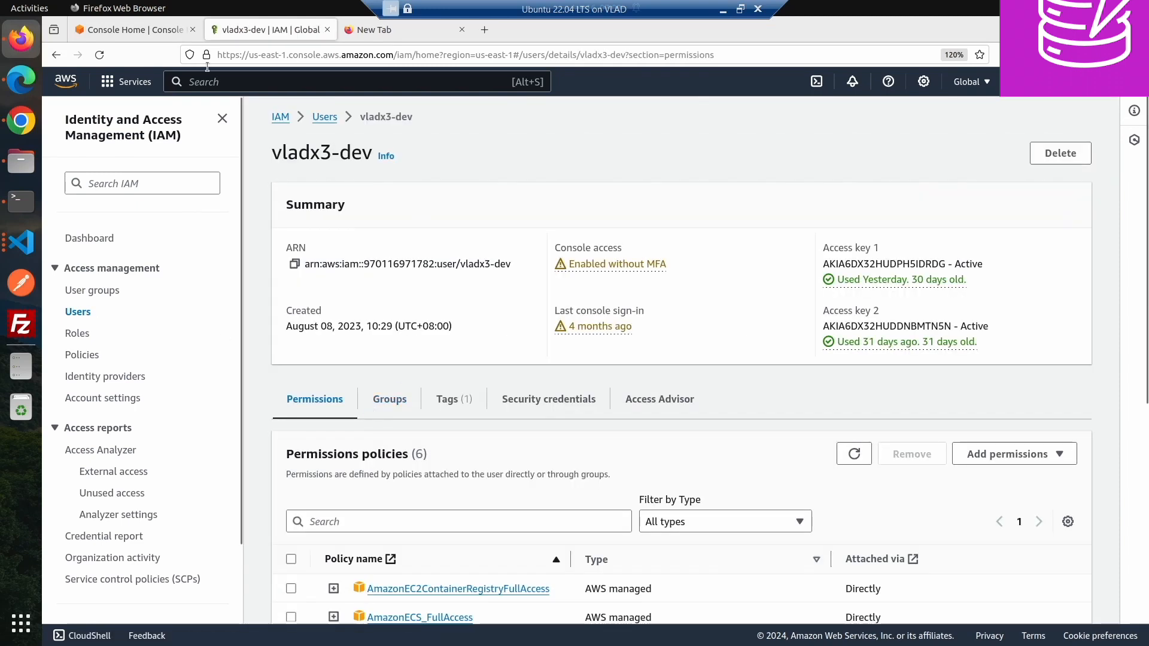
pyautogui.scroll(-1, 738, 382)
pyautogui.scroll(-3, 738, 387)
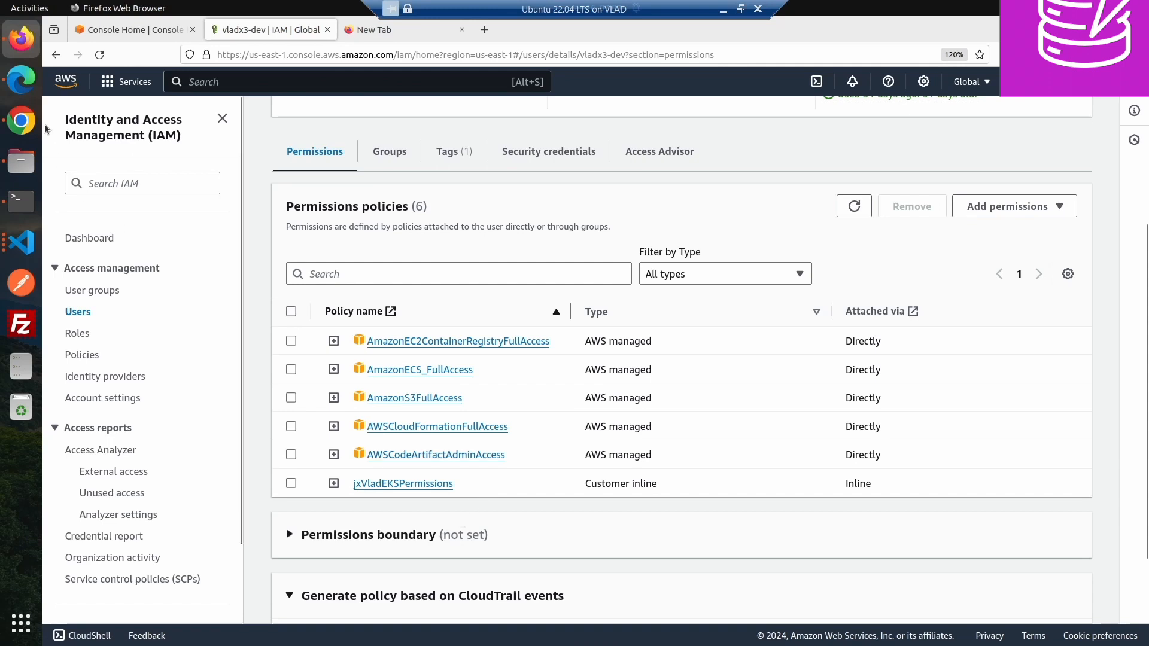
# - Switch to Edge and return from the Planets3 table details to the DynamoDB tables list
pyautogui.click(17, 82)
pyautogui.scroll(3, 348, 301)
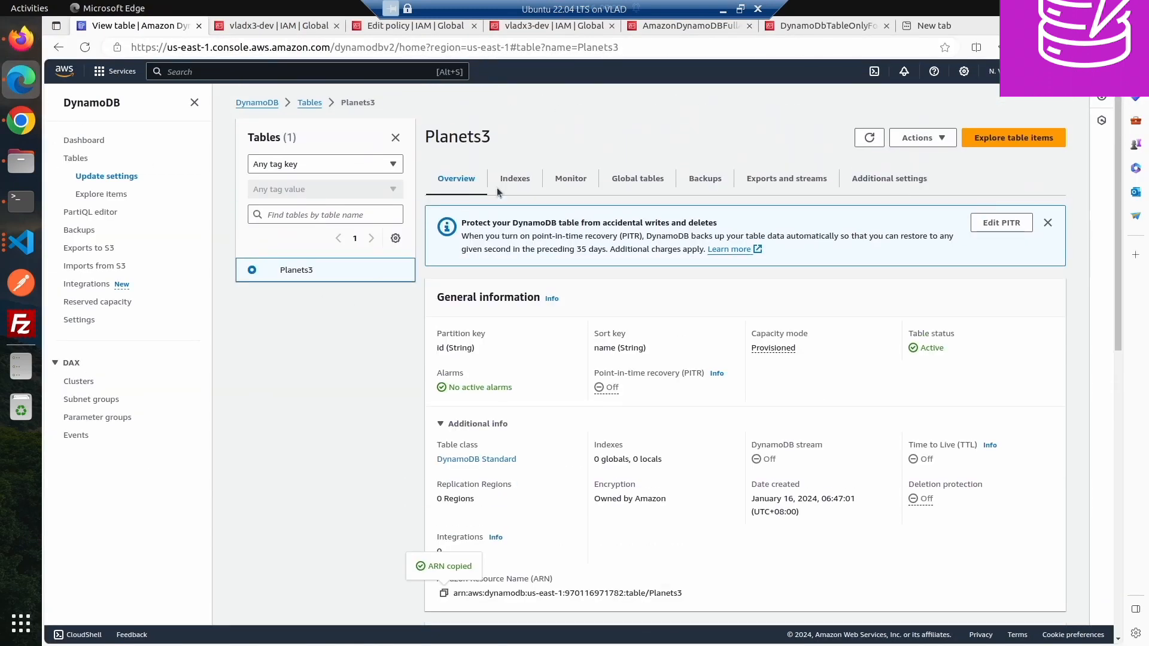
pyautogui.click(311, 103)
pyautogui.click(296, 220)
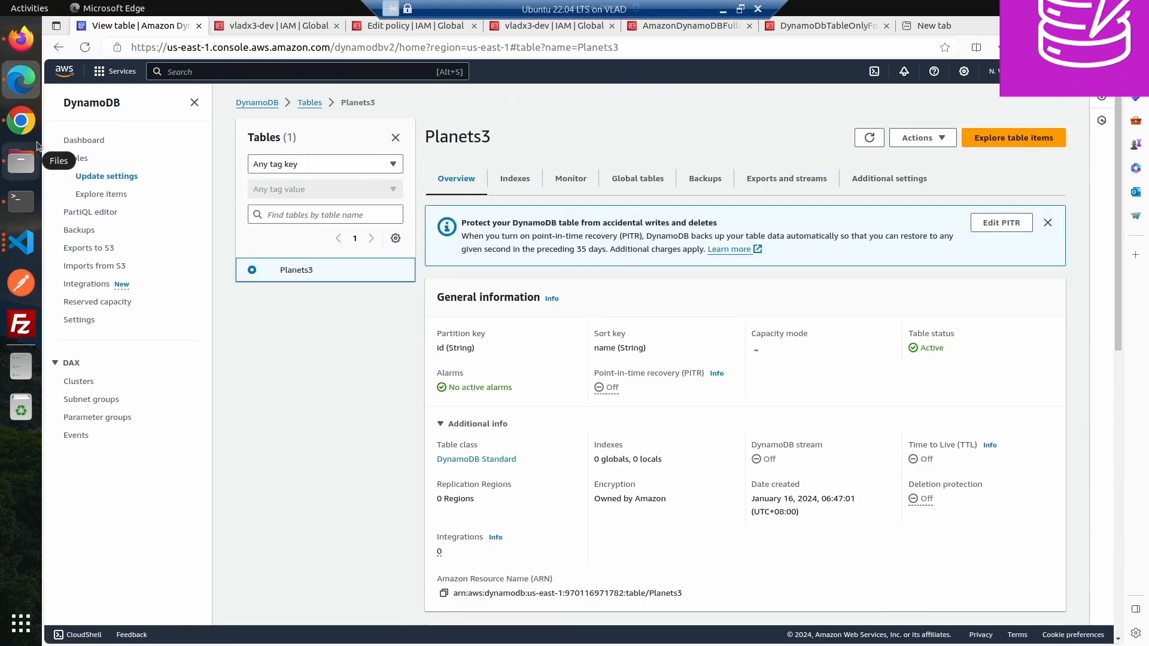
# - Switch to Chrome, enlarge the page, and open the Planets3 table and the tables list to test the user's access
pyautogui.click(32, 122)
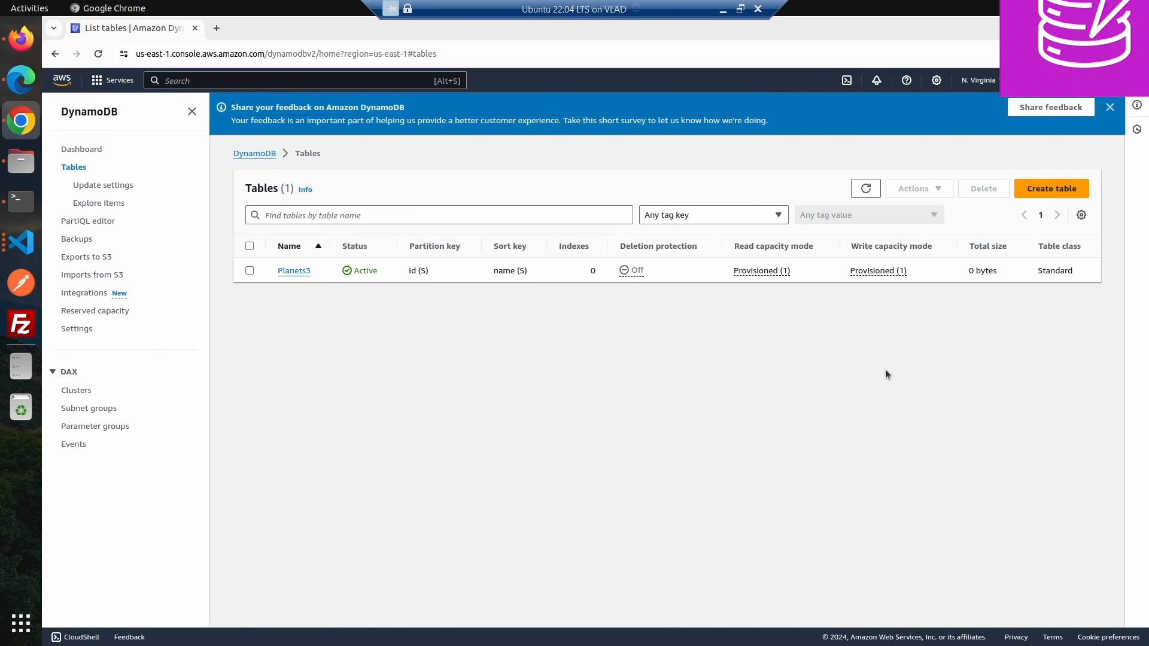
pyautogui.hotkey('ctrl', '+')
pyautogui.hotkey('ctrl', '+')
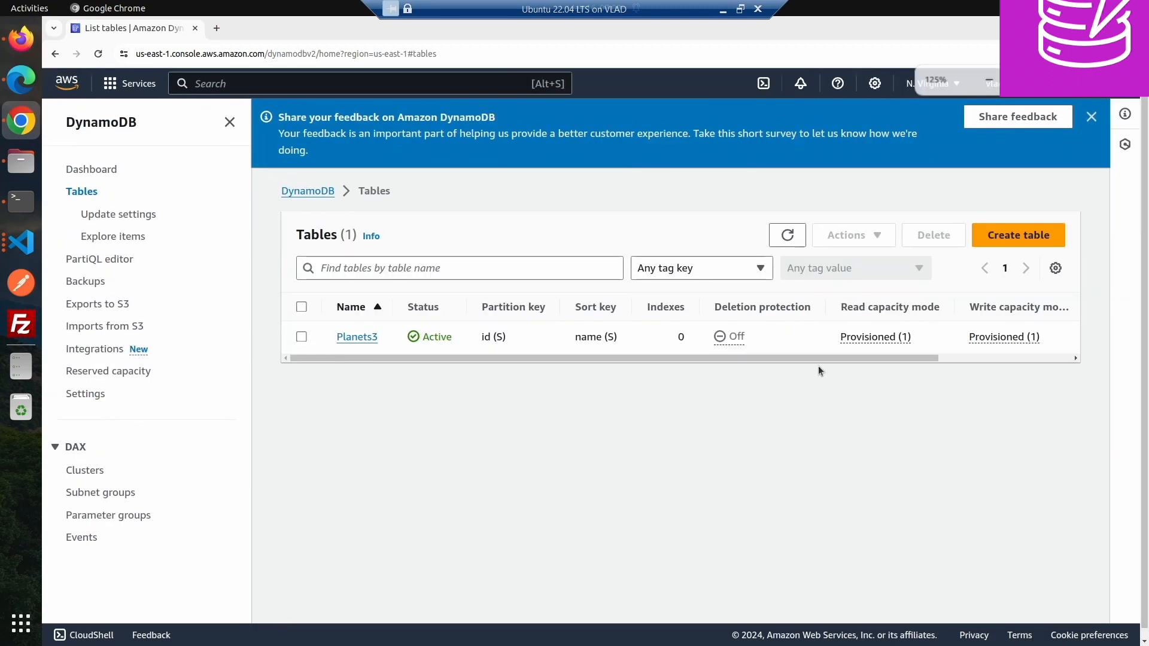
pyautogui.click(368, 337)
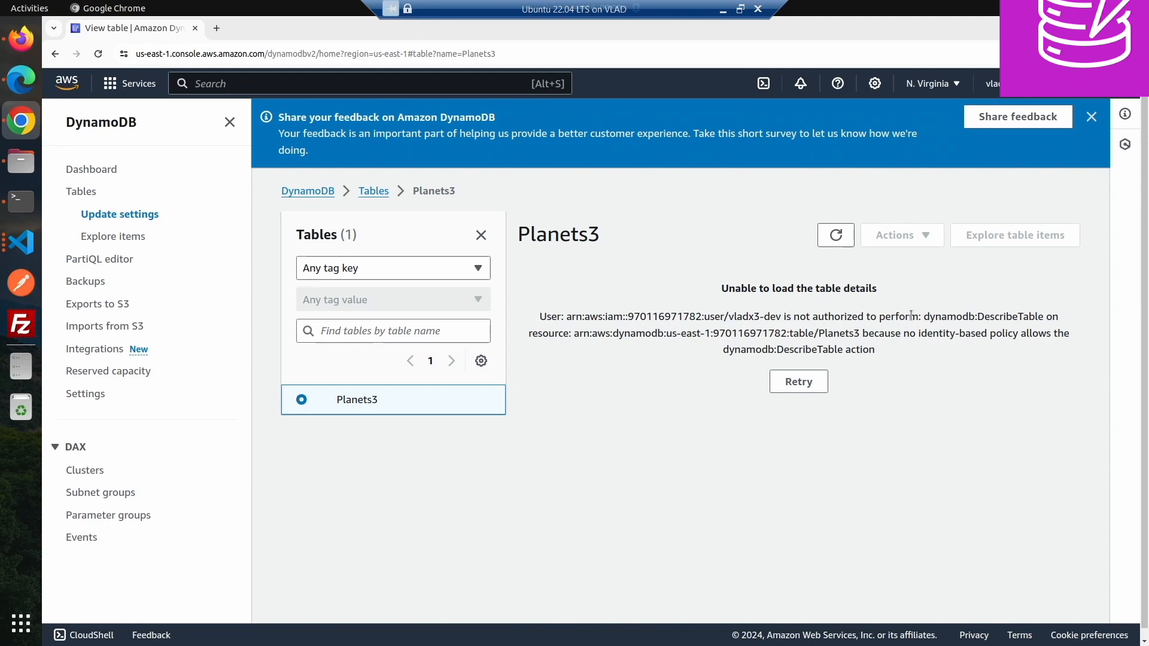
pyautogui.click(374, 191)
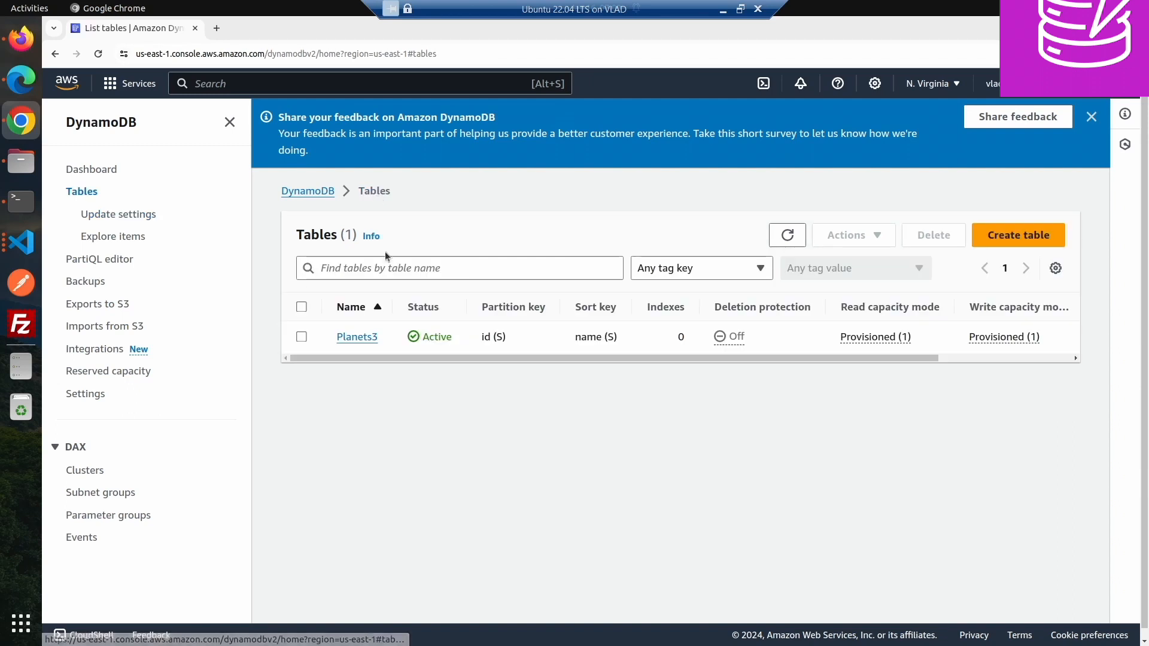
pyautogui.click(785, 235)
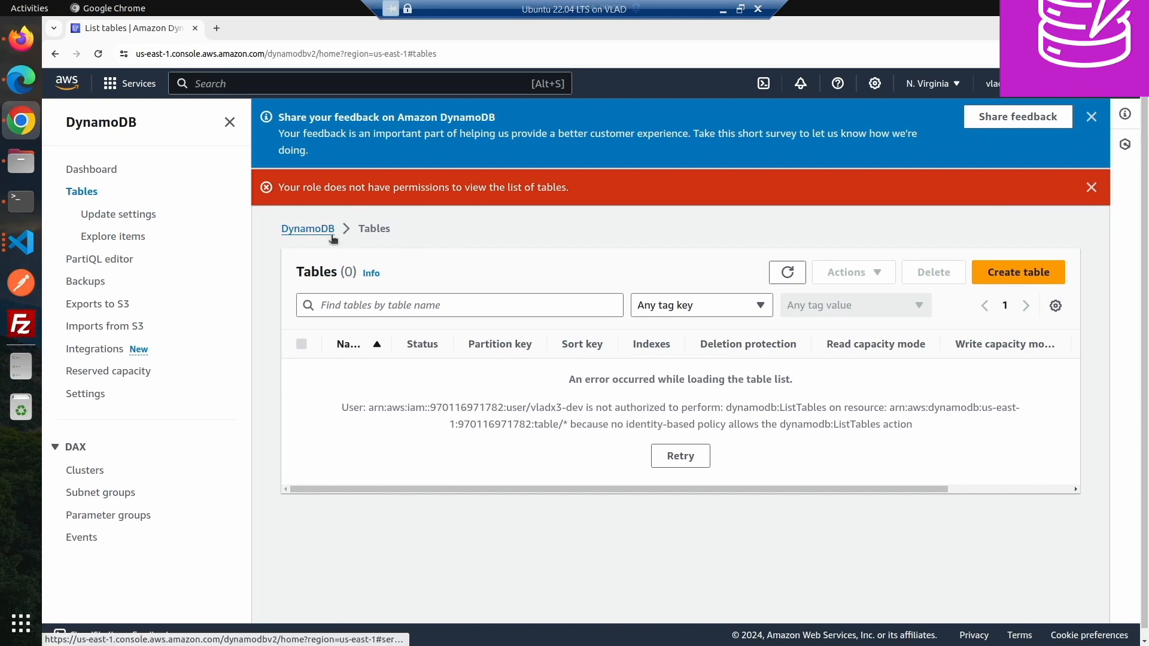
pyautogui.click(307, 229)
pyautogui.click(82, 191)
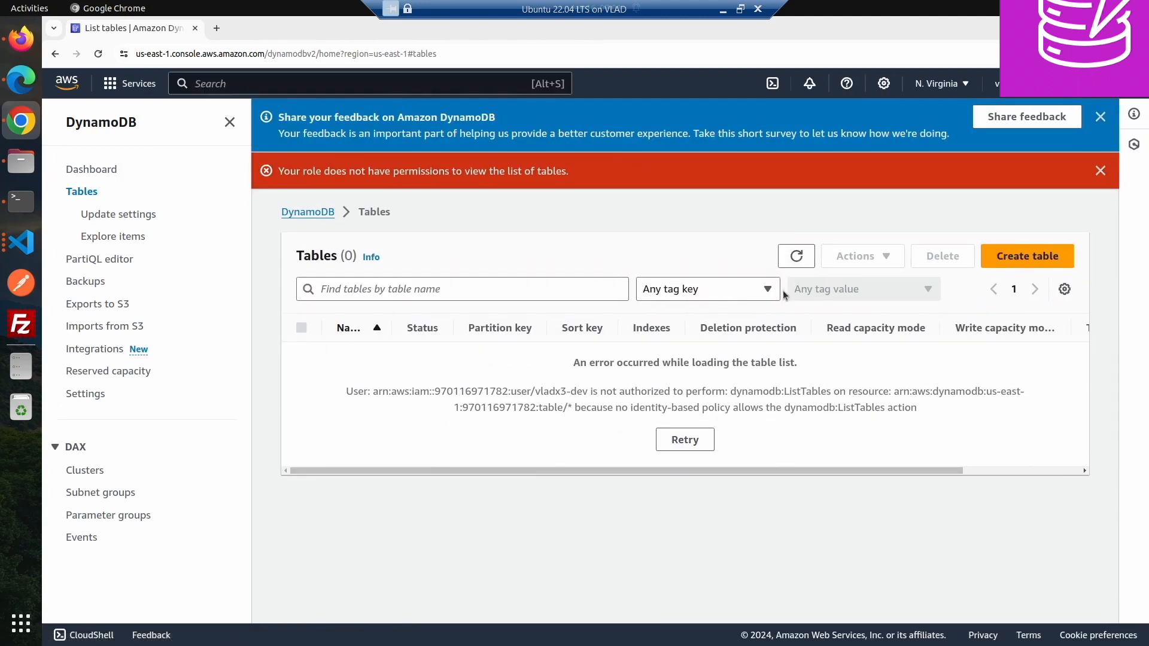
# - In Firefox, attach the DynamoDBLeastPrivilegeAccessForVladx3 policy directly to the user again
pyautogui.click(27, 45)
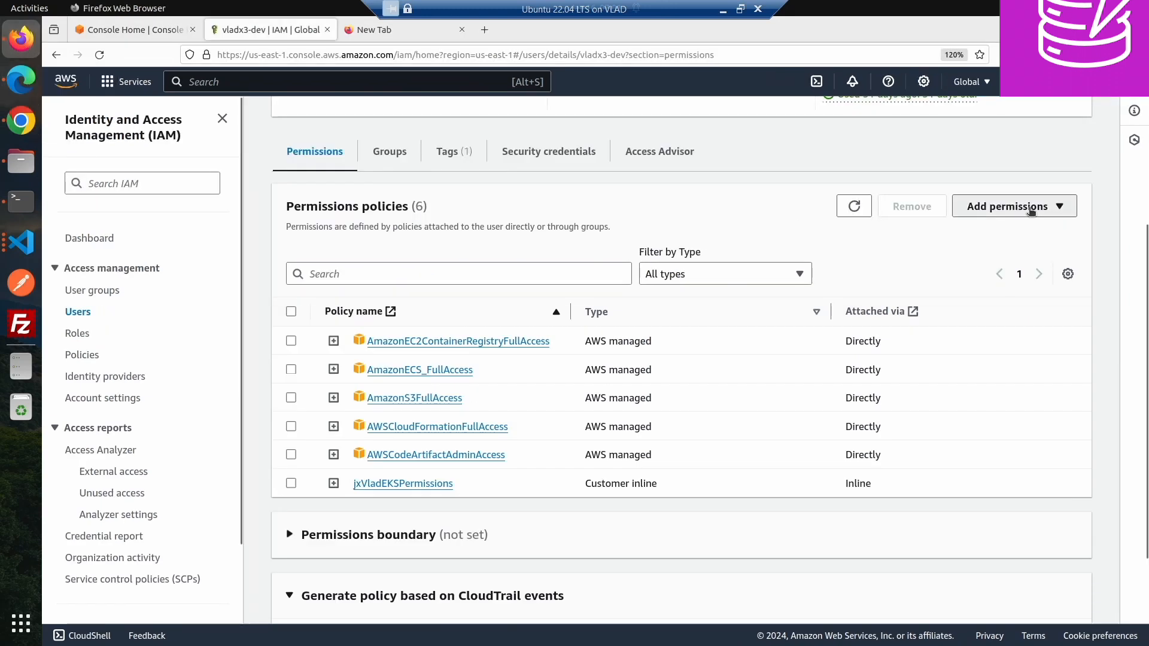
pyautogui.click(1002, 209)
pyautogui.click(1000, 229)
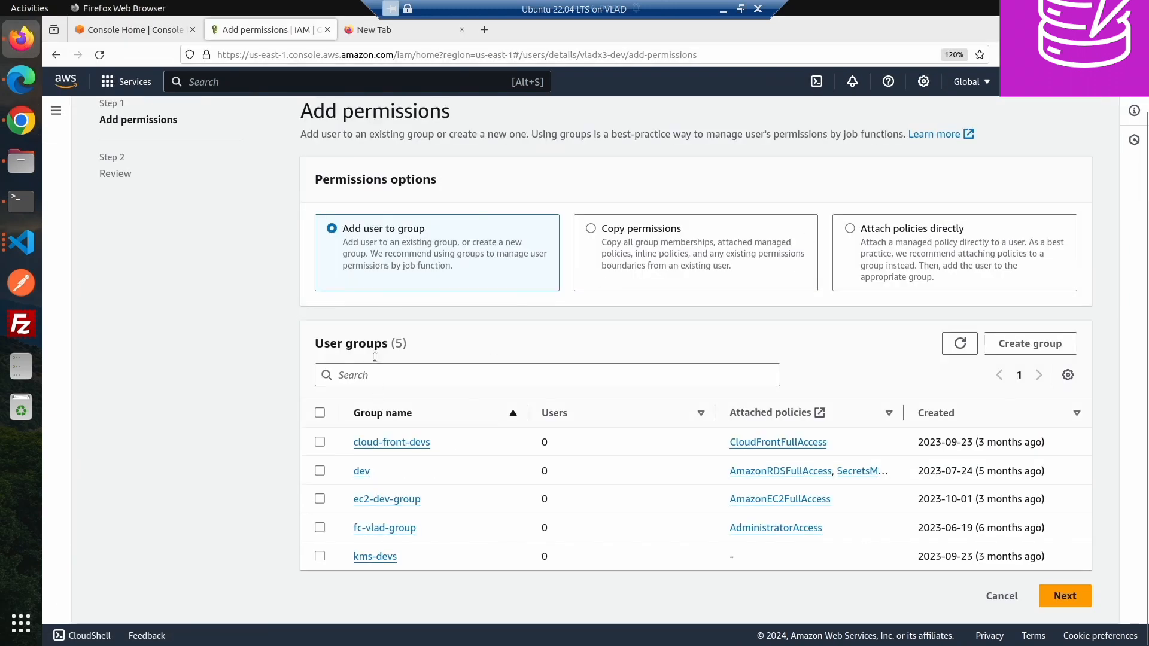
pyautogui.click(961, 239)
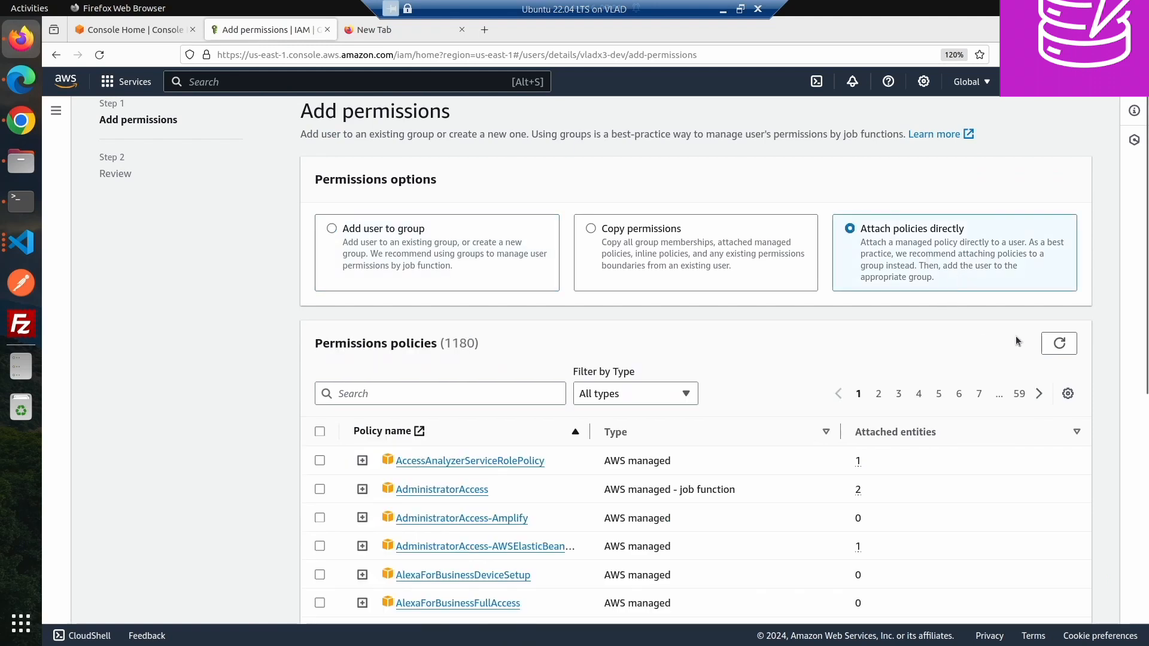
pyautogui.click(388, 397)
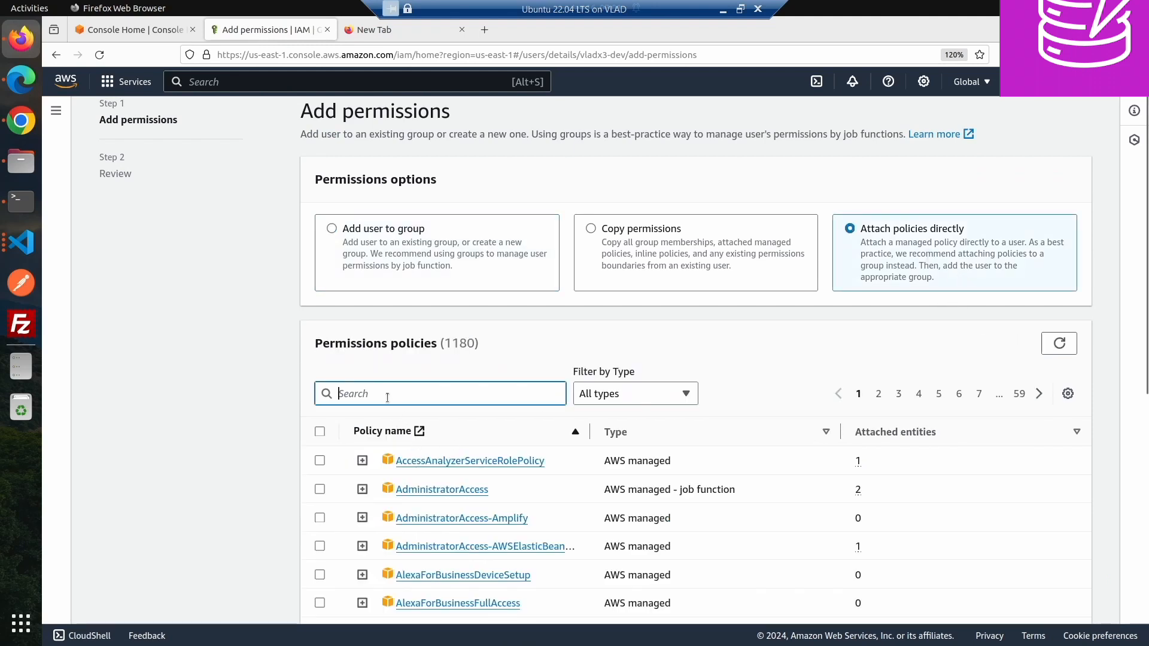
pyautogui.write('Least')
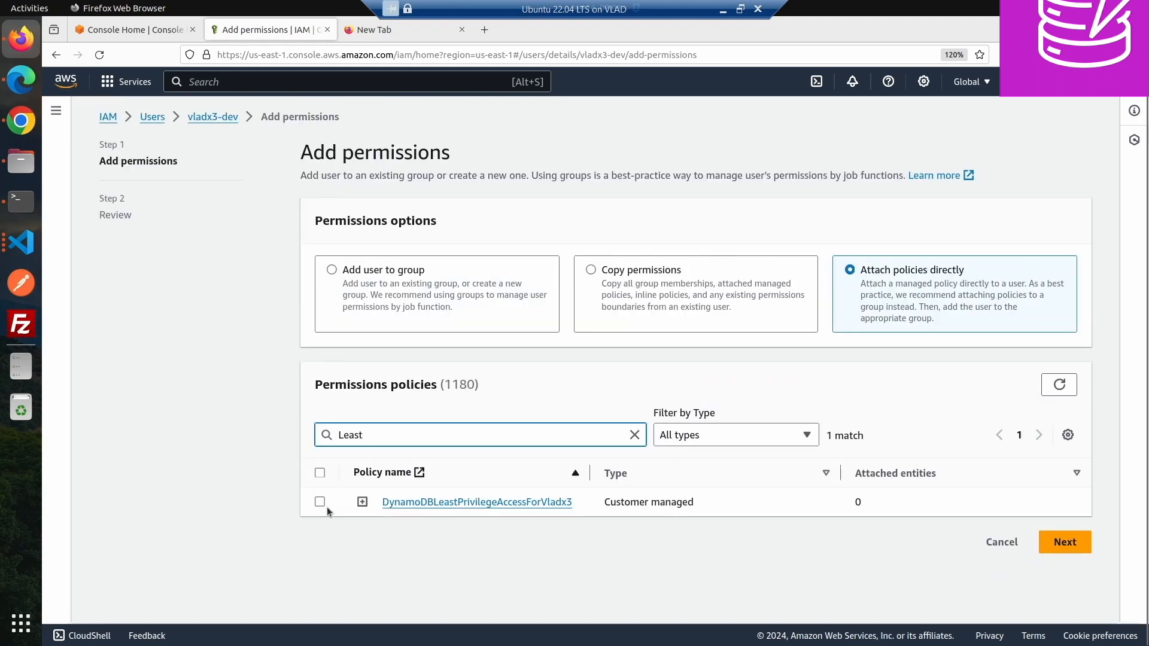
pyautogui.click(320, 503)
pyautogui.click(1064, 542)
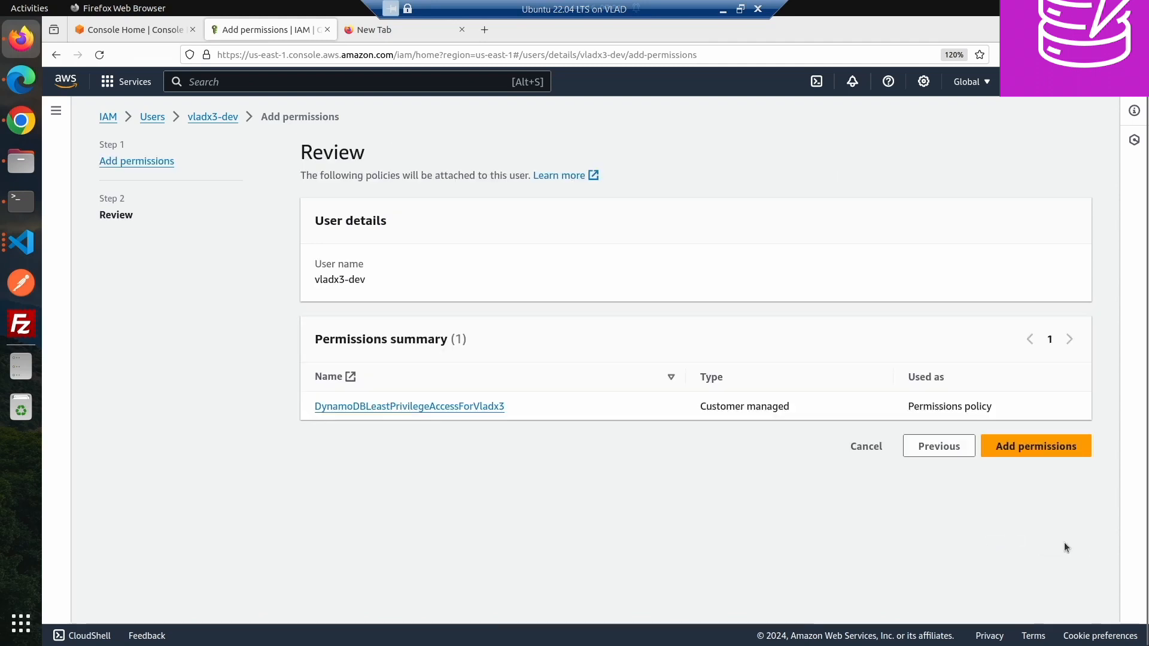
pyautogui.click(1032, 448)
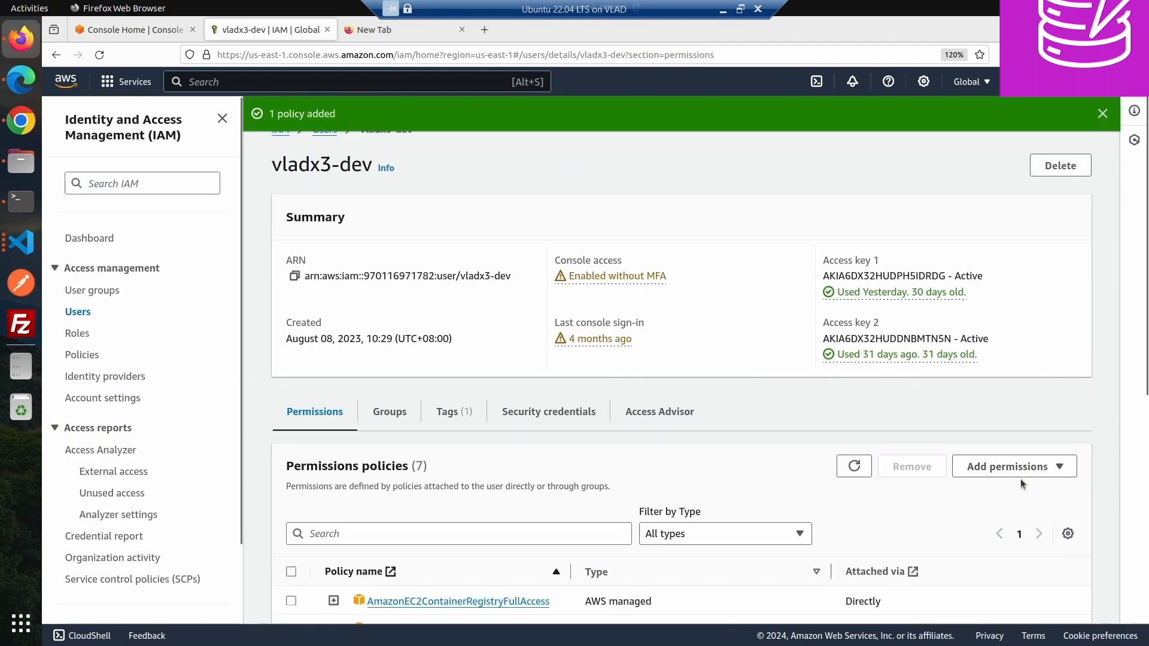
pyautogui.scroll(-4, 835, 518)
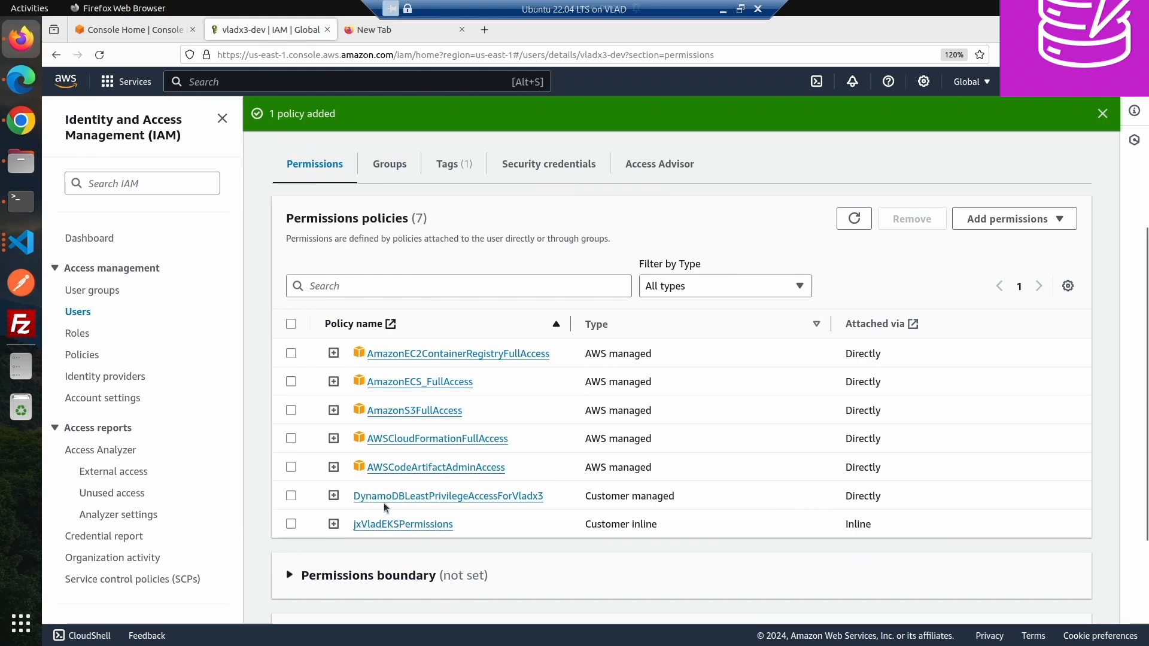
pyautogui.scroll(5, 392, 483)
# - Switch to Chrome and refresh the DynamoDB tables list and service page to test the restored access
pyautogui.click(21, 121)
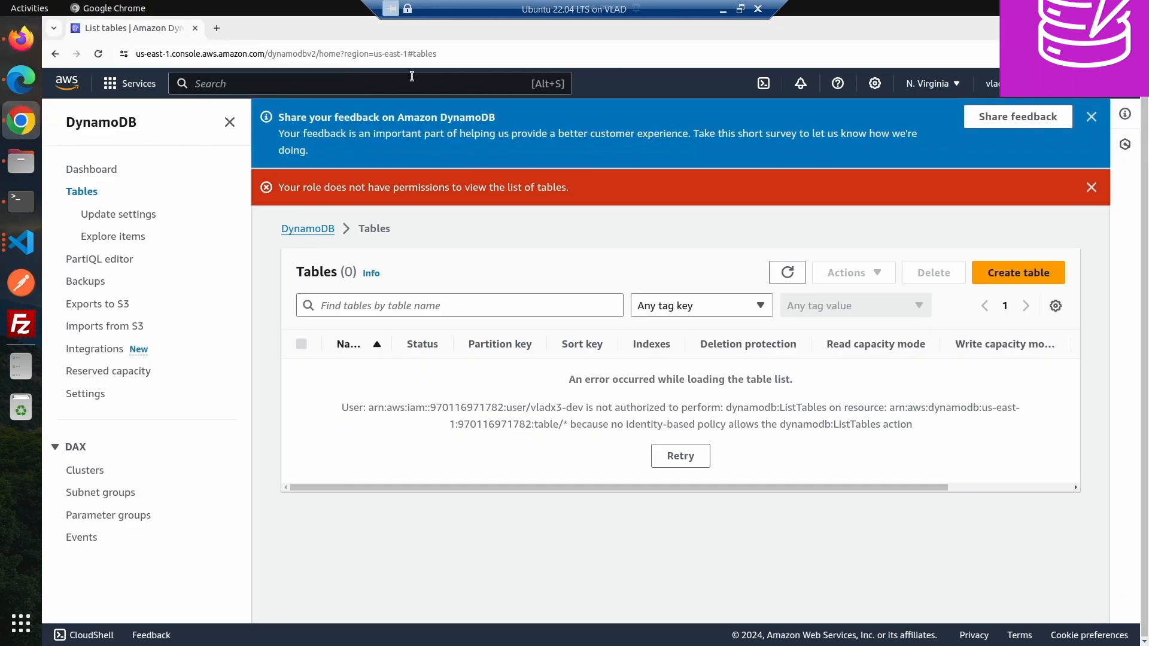
pyautogui.click(786, 273)
pyautogui.click(320, 231)
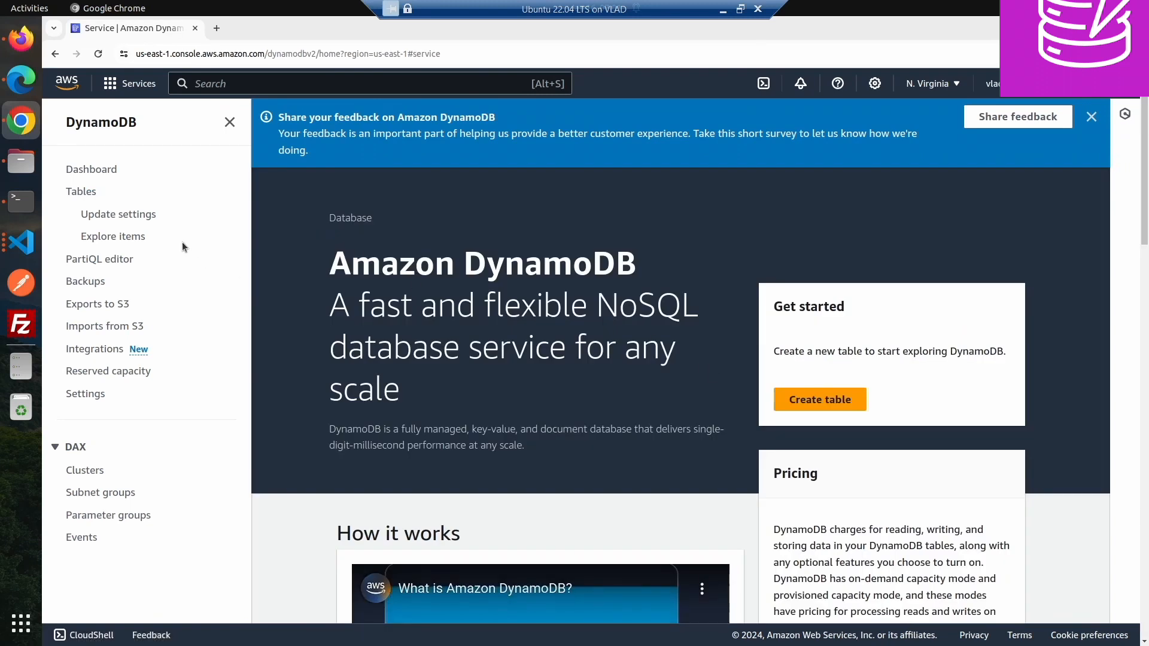
pyautogui.click(96, 190)
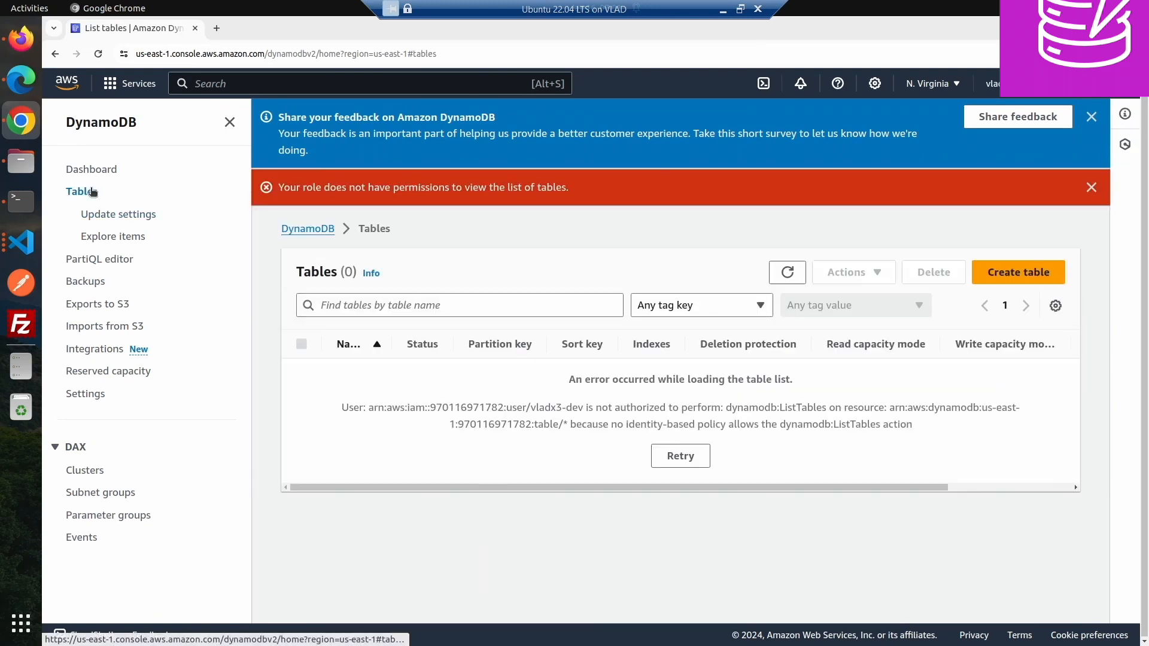
pyautogui.click(787, 272)
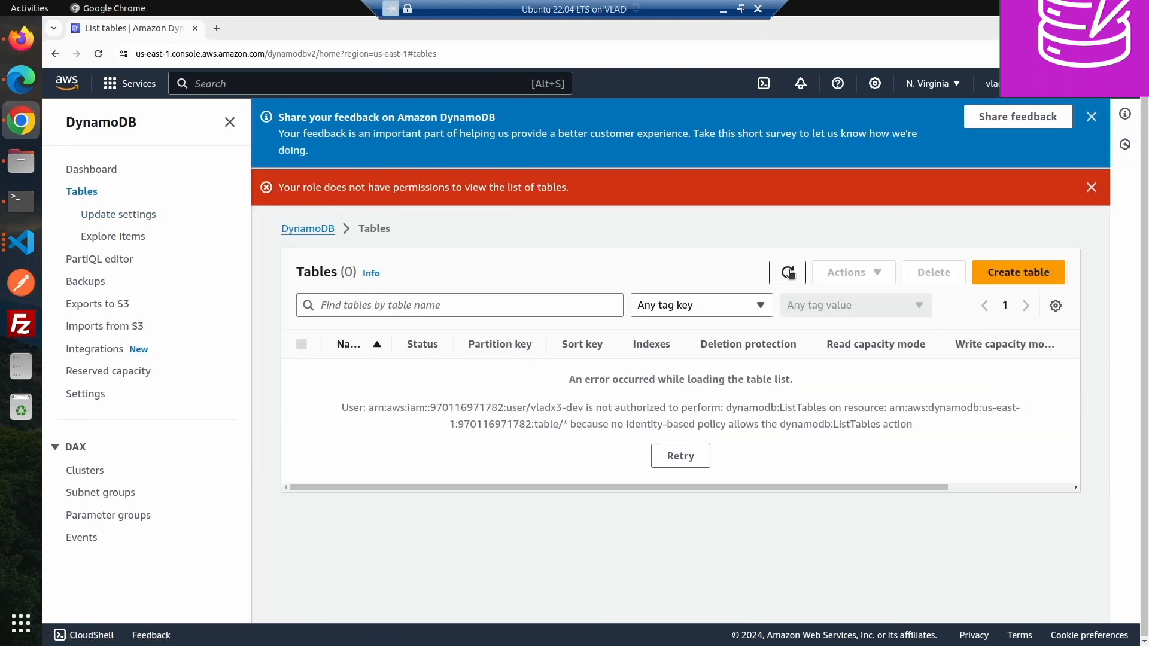
pyautogui.click(788, 272)
pyautogui.click(787, 270)
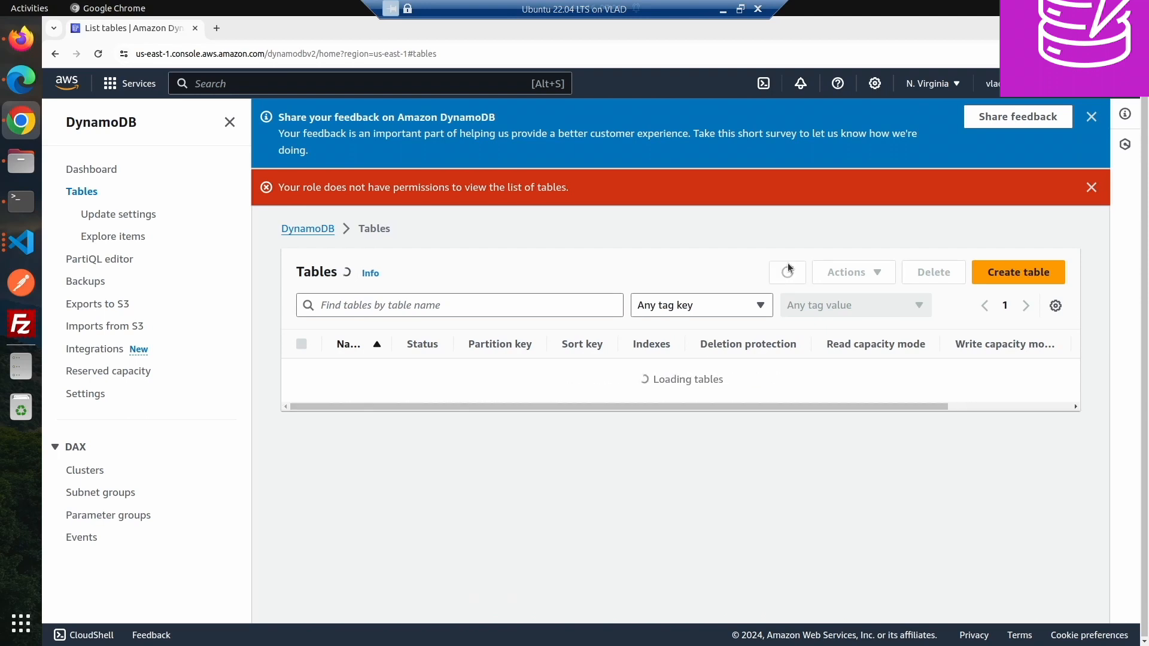
pyautogui.click(787, 270)
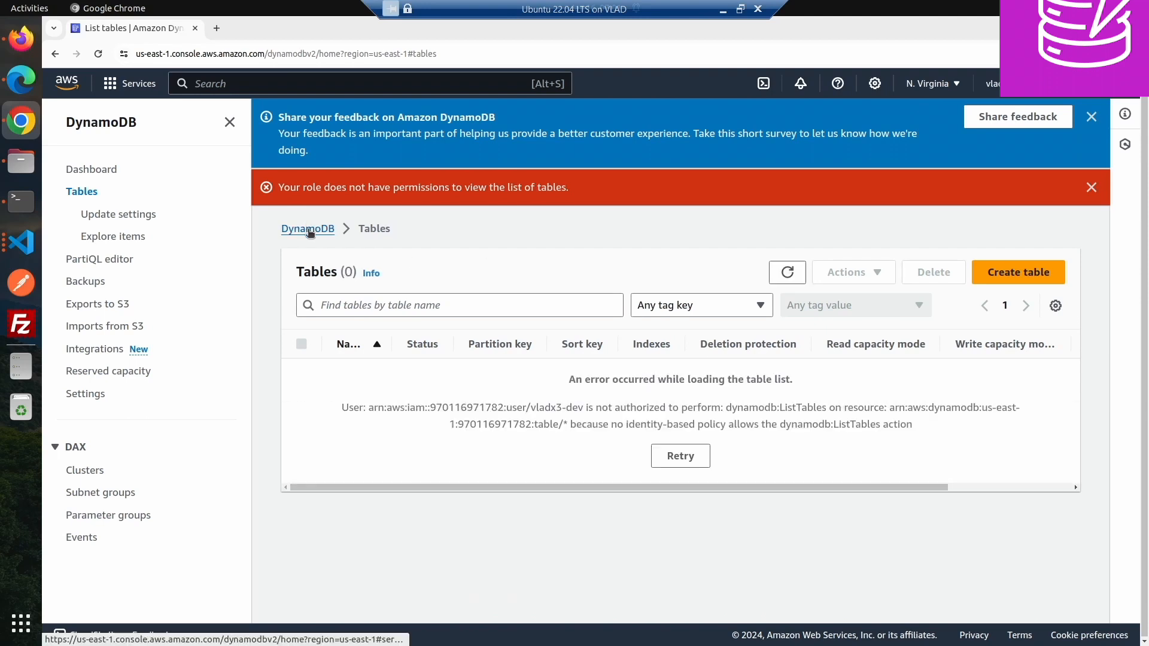
pyautogui.click(308, 229)
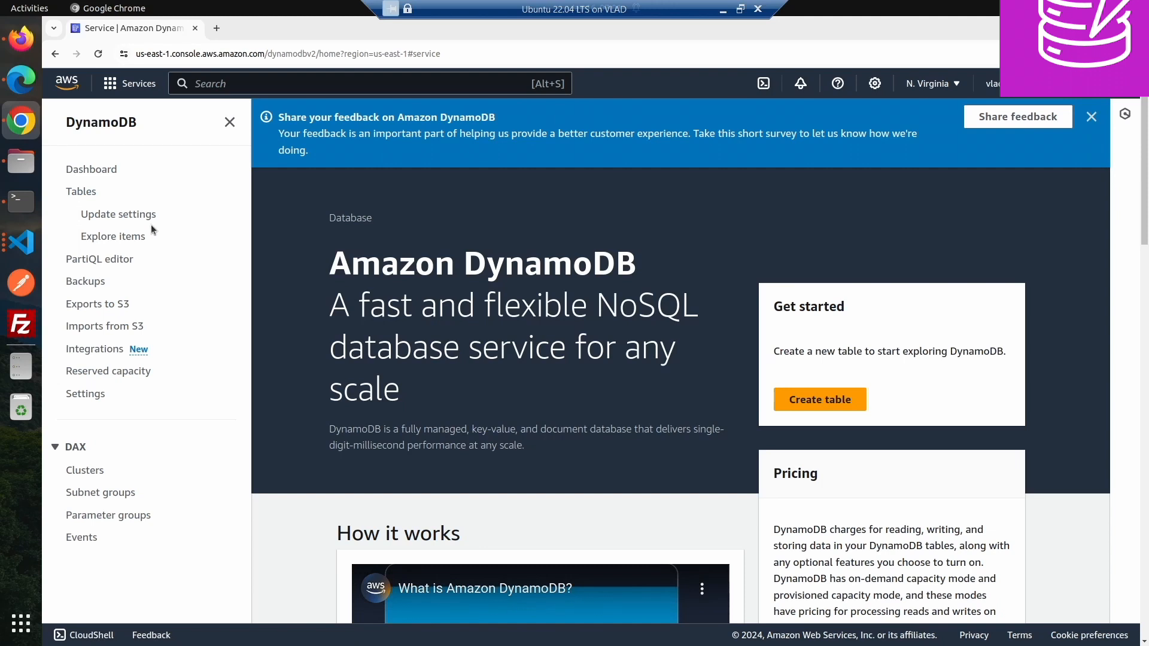
pyautogui.press('F5')
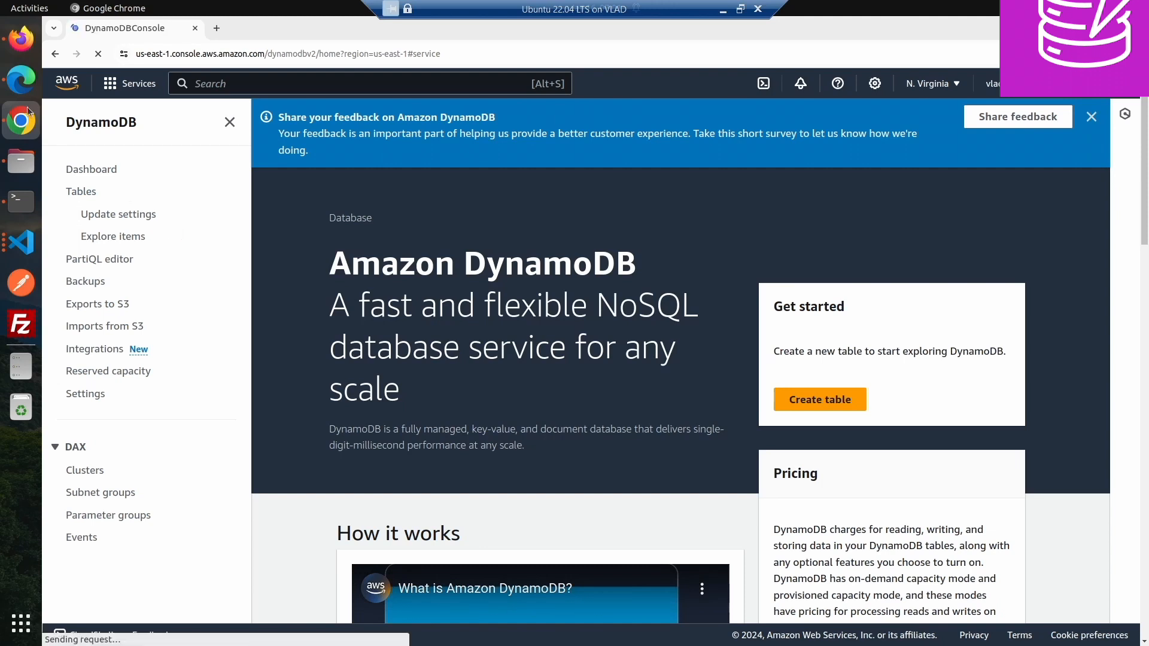
# - Review the user's permission policies in Firefox
pyautogui.click(21, 38)
pyautogui.scroll(-3, 490, 326)
pyautogui.scroll(-5, 489, 326)
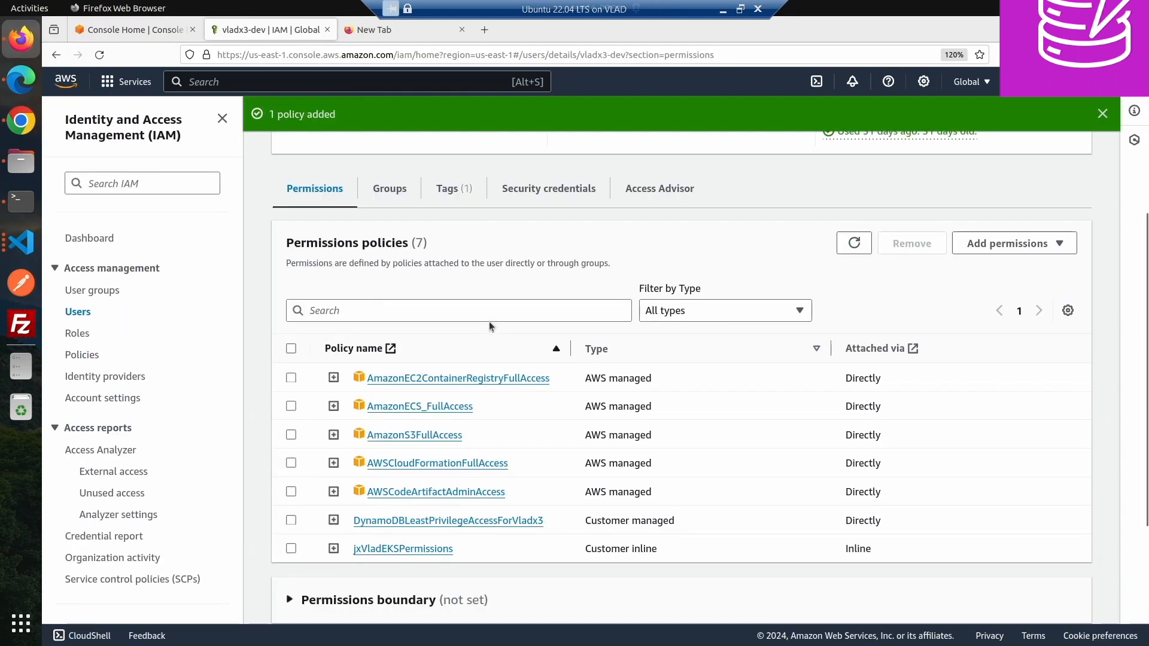
pyautogui.scroll(5, 489, 322)
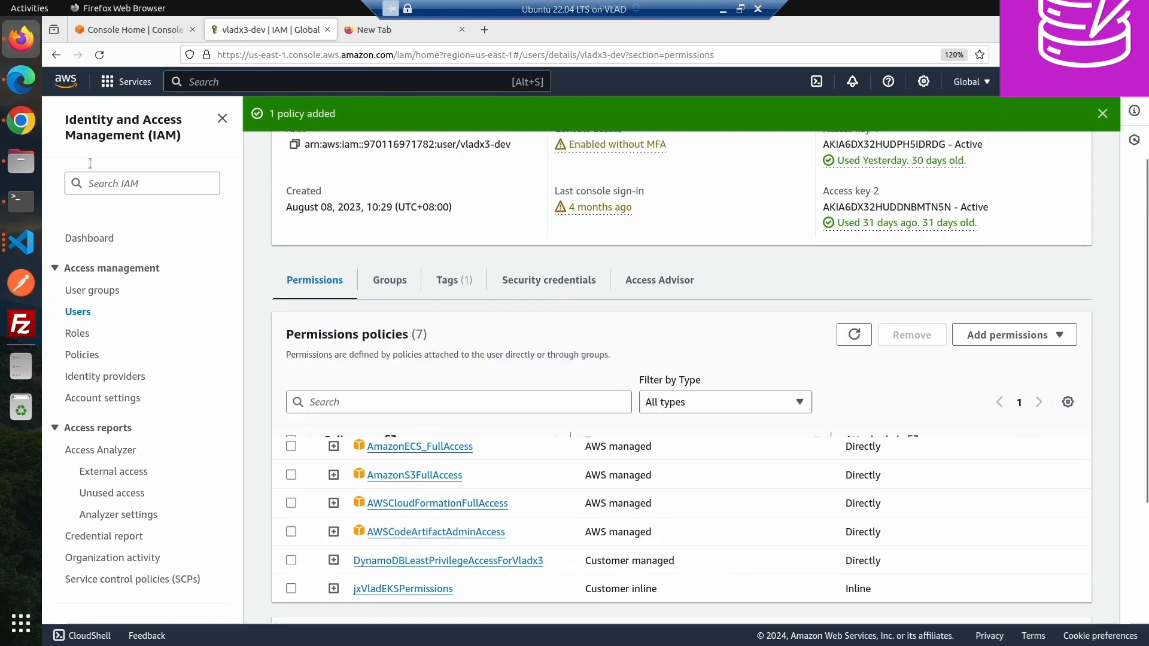
# - Switch to Chrome, open the DynamoDB tables list, and view the Planets3 table details
pyautogui.click(21, 120)
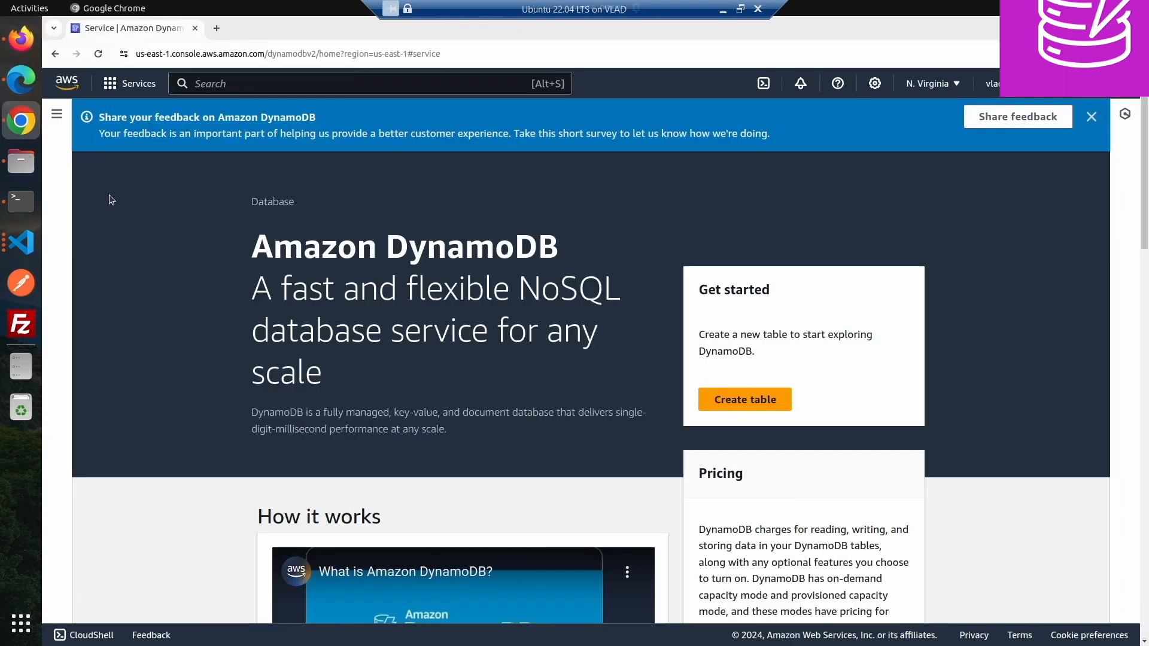
pyautogui.click(57, 114)
pyautogui.click(80, 193)
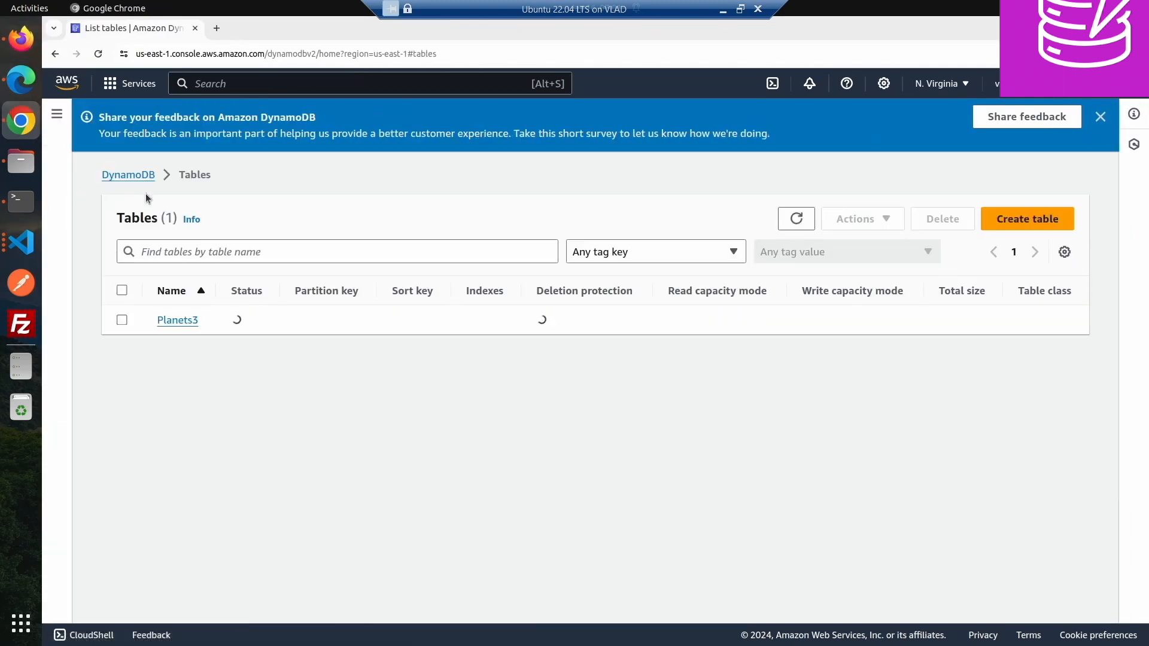
pyautogui.click(177, 320)
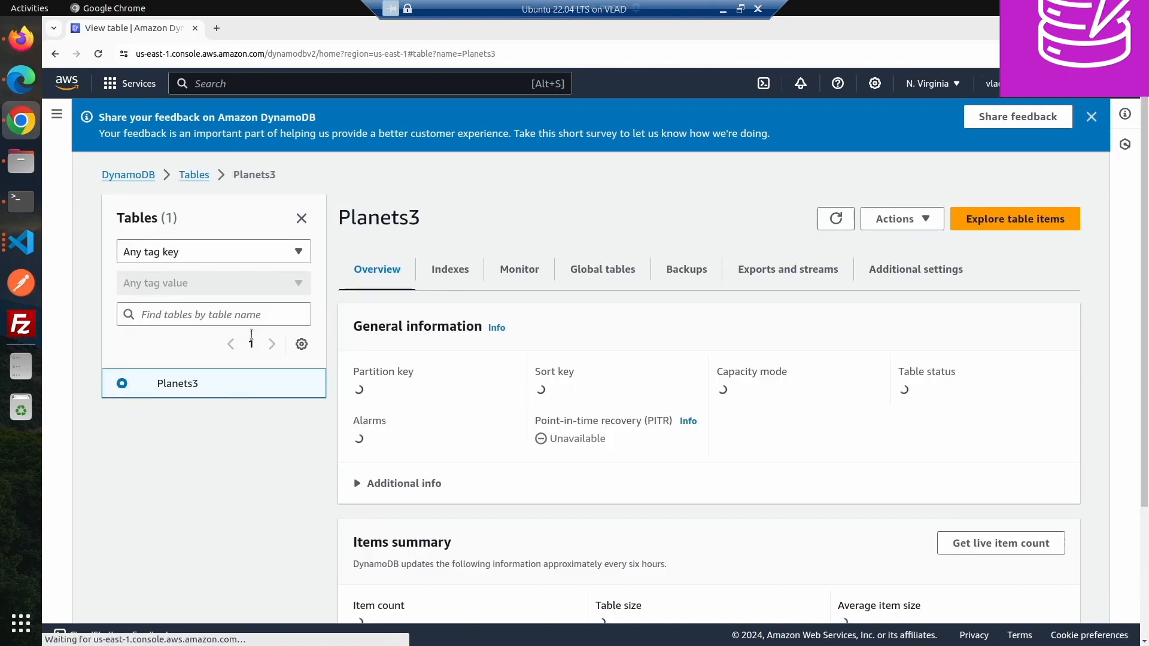
pyautogui.scroll(-3, 546, 429)
pyautogui.scroll(4, 533, 404)
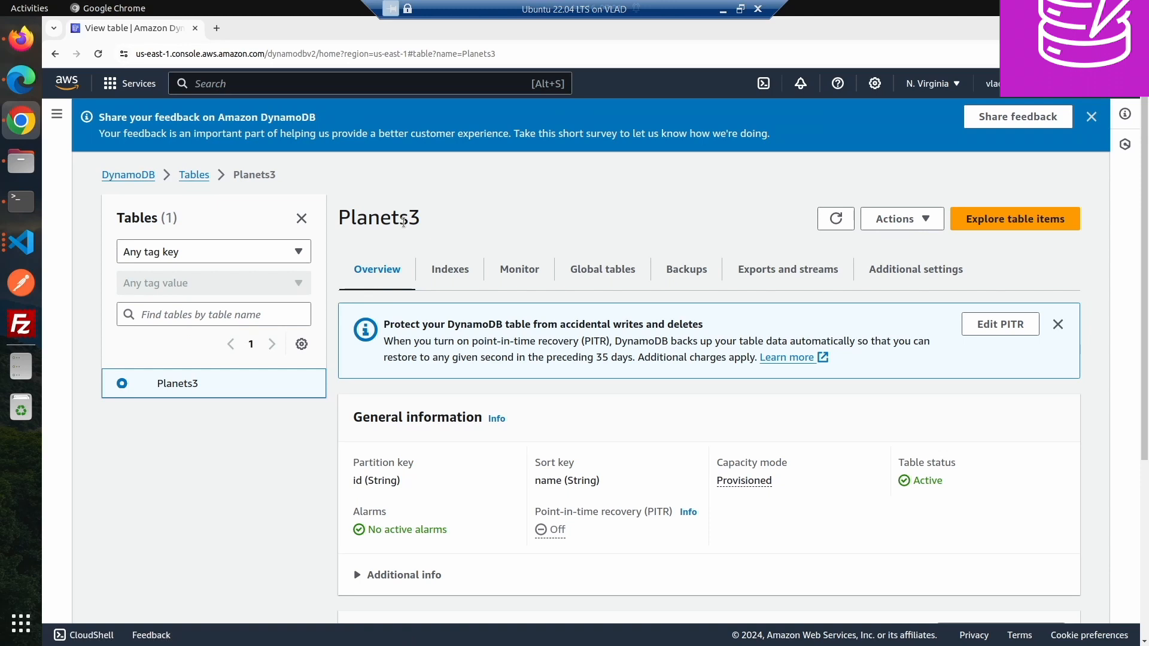
# - Switch to Edge and create a table named SolarSystem with partition key id and sort key name, using default settings
pyautogui.click(21, 38)
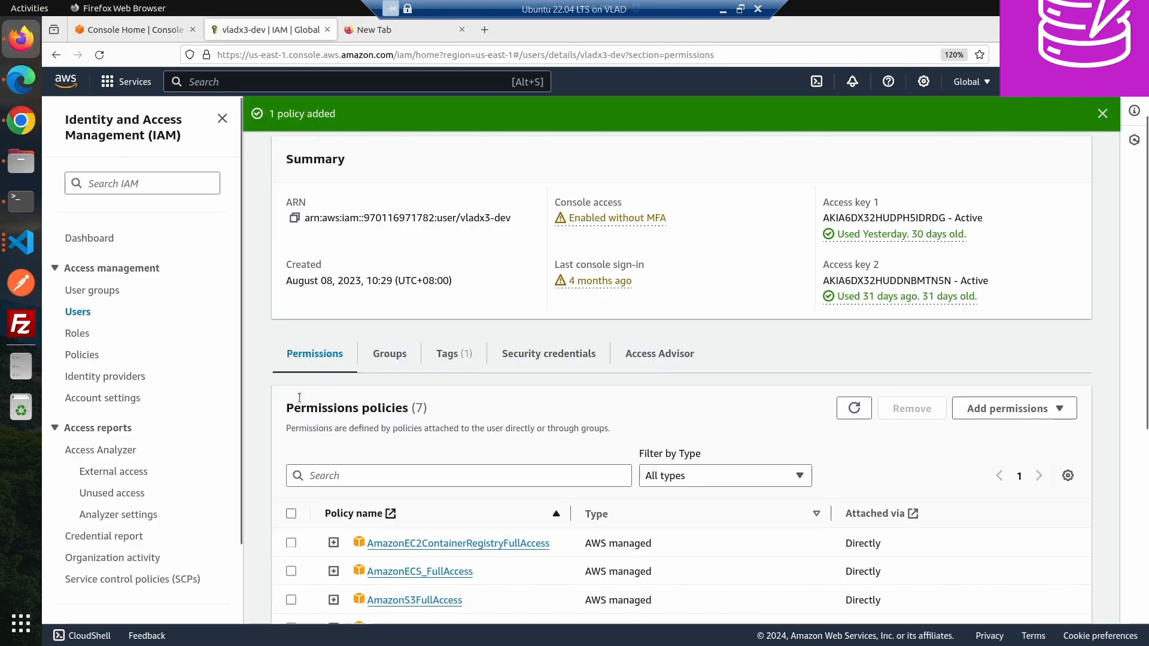
pyautogui.click(21, 79)
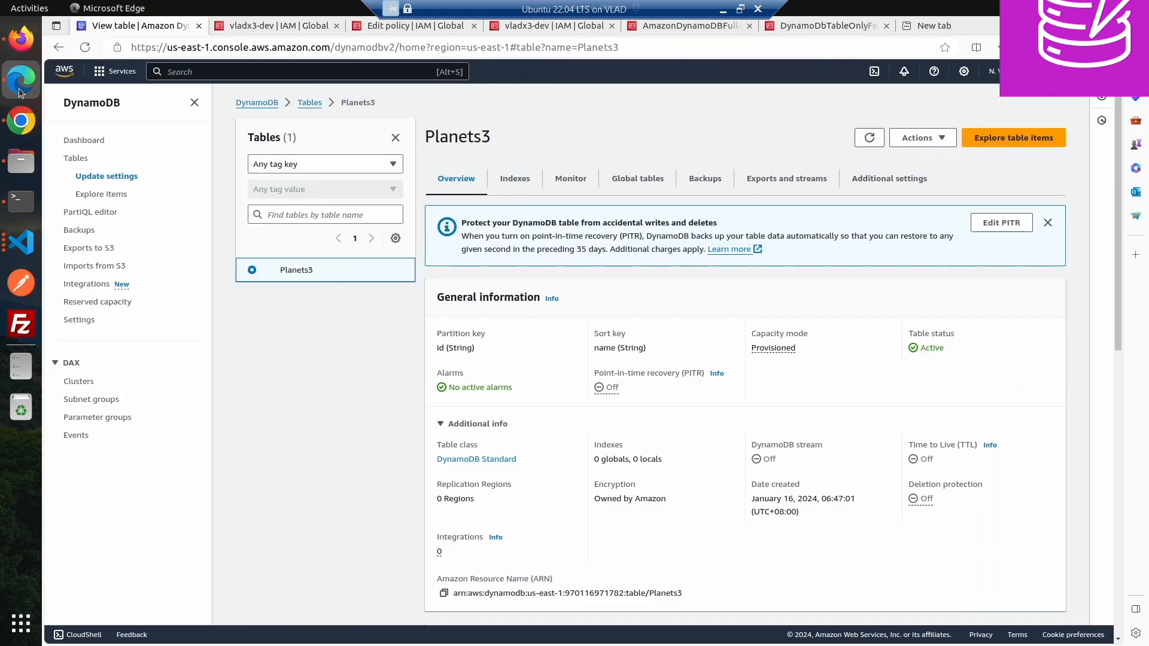
pyautogui.click(83, 156)
pyautogui.click(1024, 137)
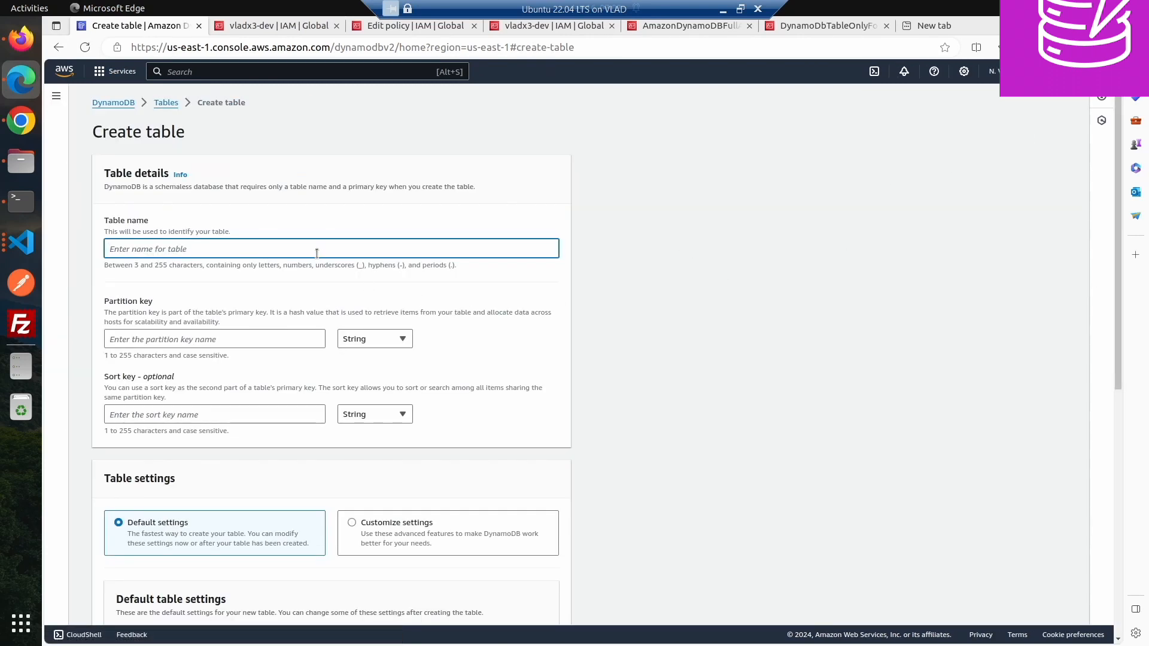
pyautogui.write('stem')
pyautogui.click(249, 342)
pyautogui.write('id')
pyautogui.press('Tab')
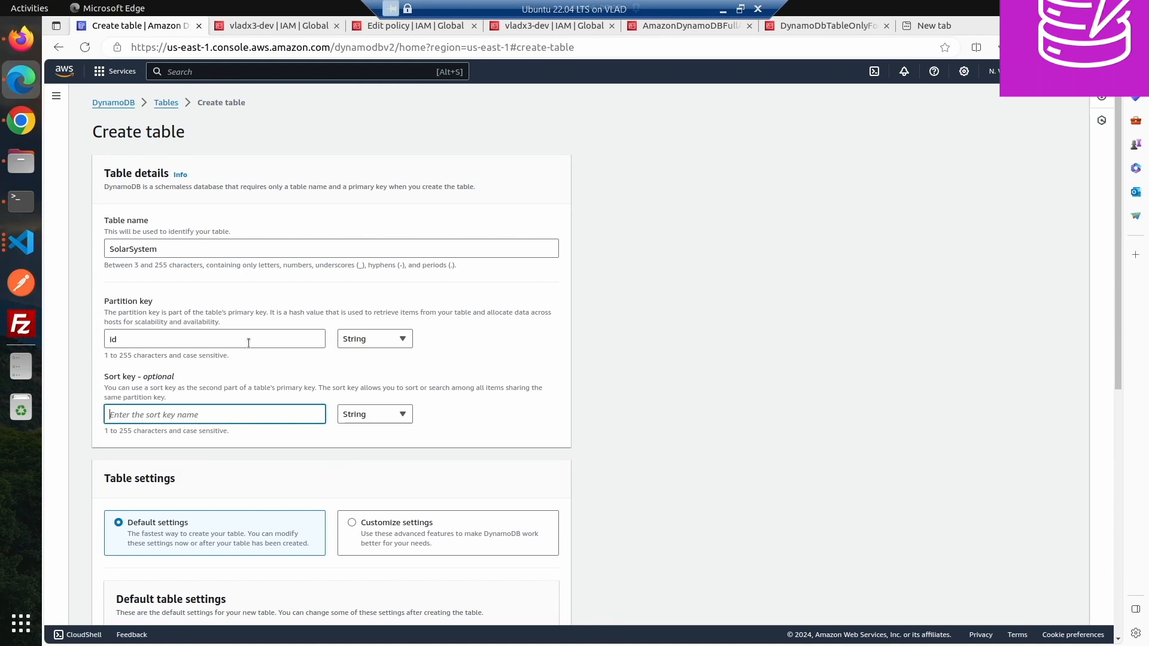
pyautogui.write('name')
pyautogui.scroll(-8, 678, 437)
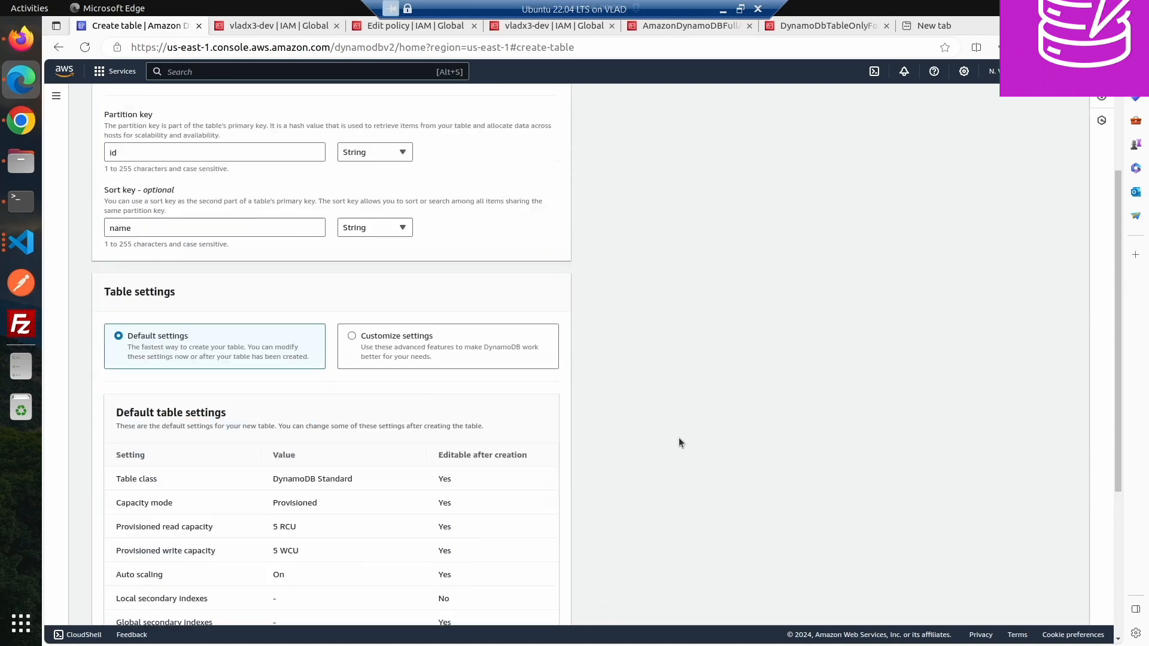
pyautogui.click(539, 605)
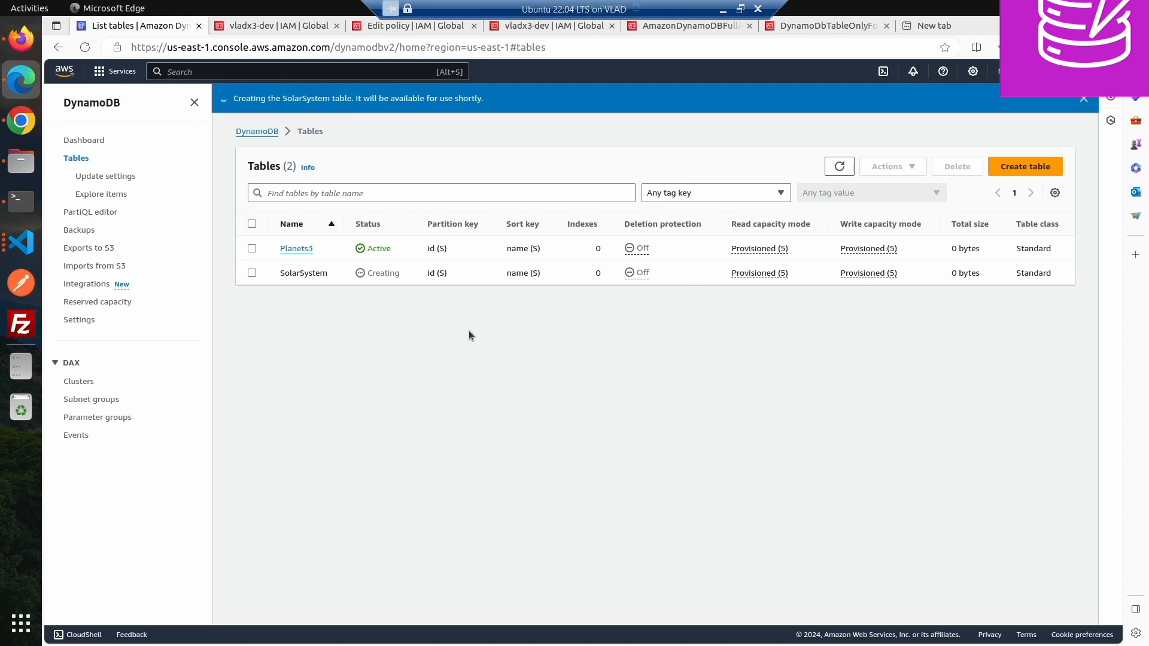
# - Switch to Chrome and check which tables the restricted user can list
pyautogui.click(20, 126)
pyautogui.click(203, 175)
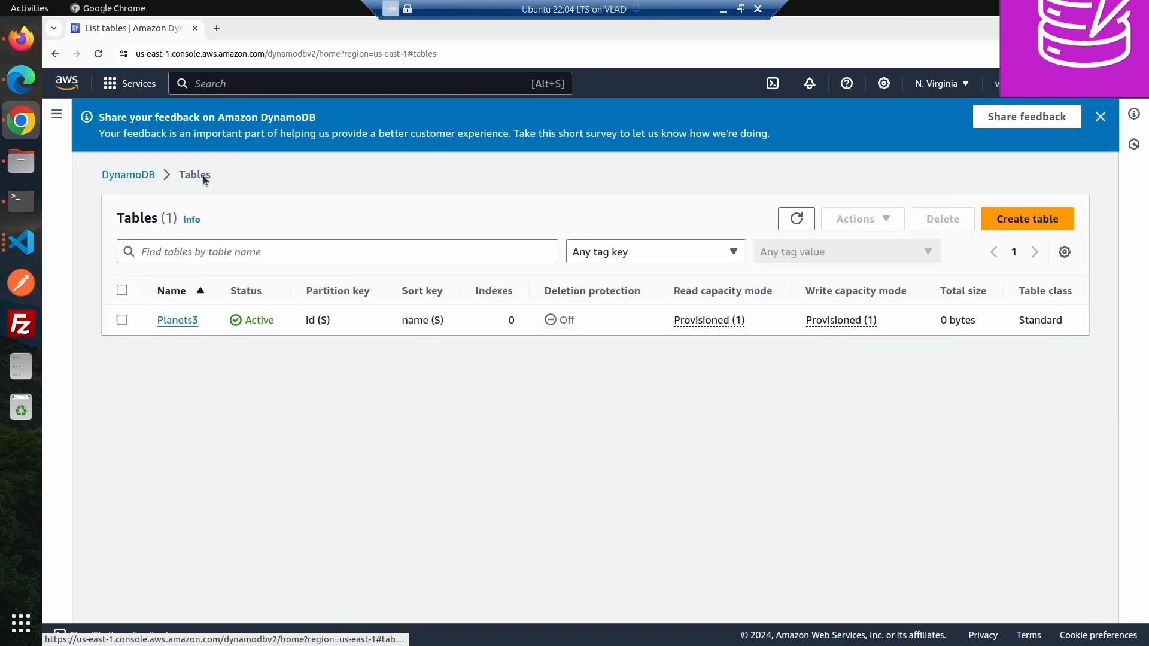
# - In Chrome, refresh the restricted user's tables list and try opening the SolarSystem table's details
pyautogui.click(21, 38)
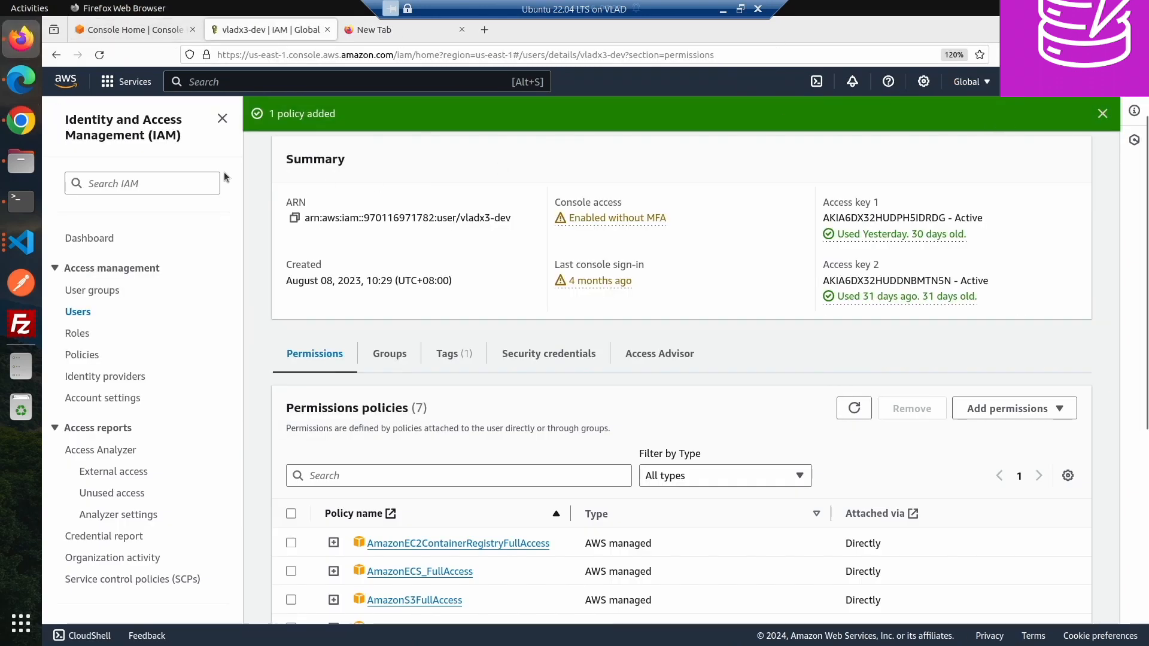
pyautogui.click(21, 79)
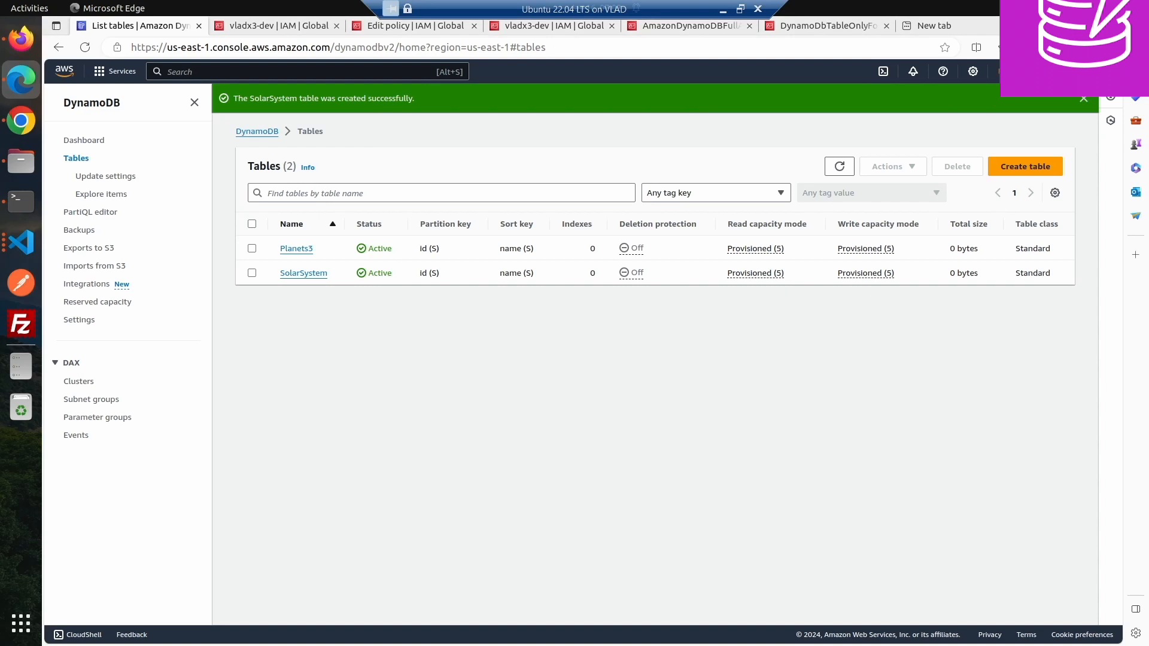
pyautogui.click(21, 120)
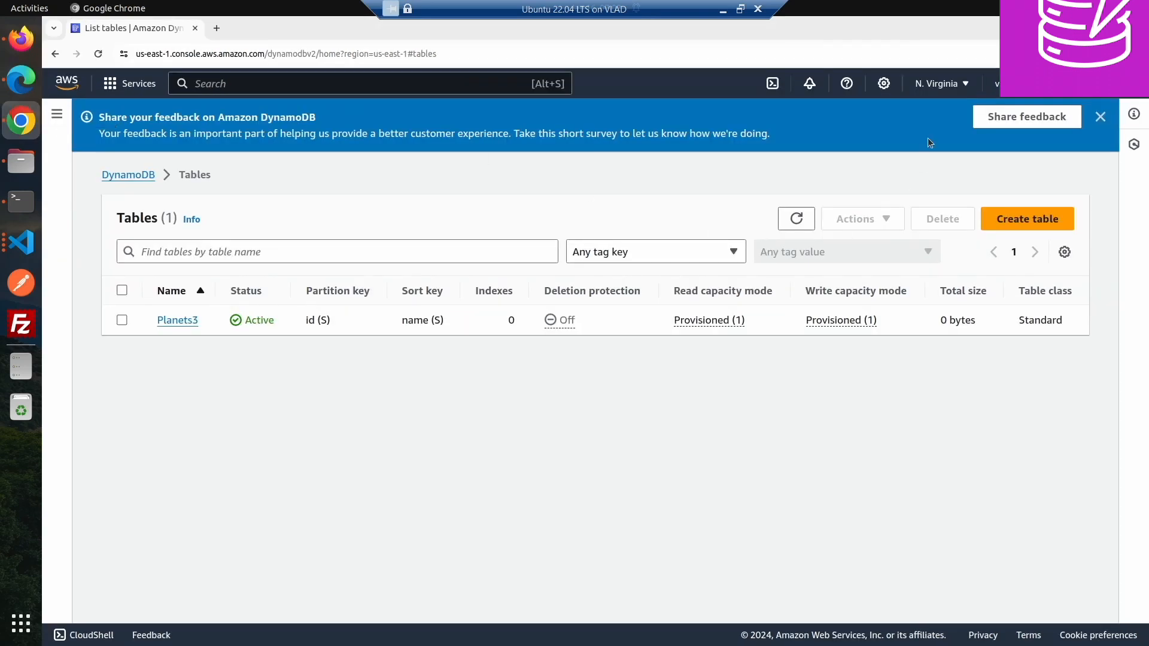
pyautogui.click(783, 224)
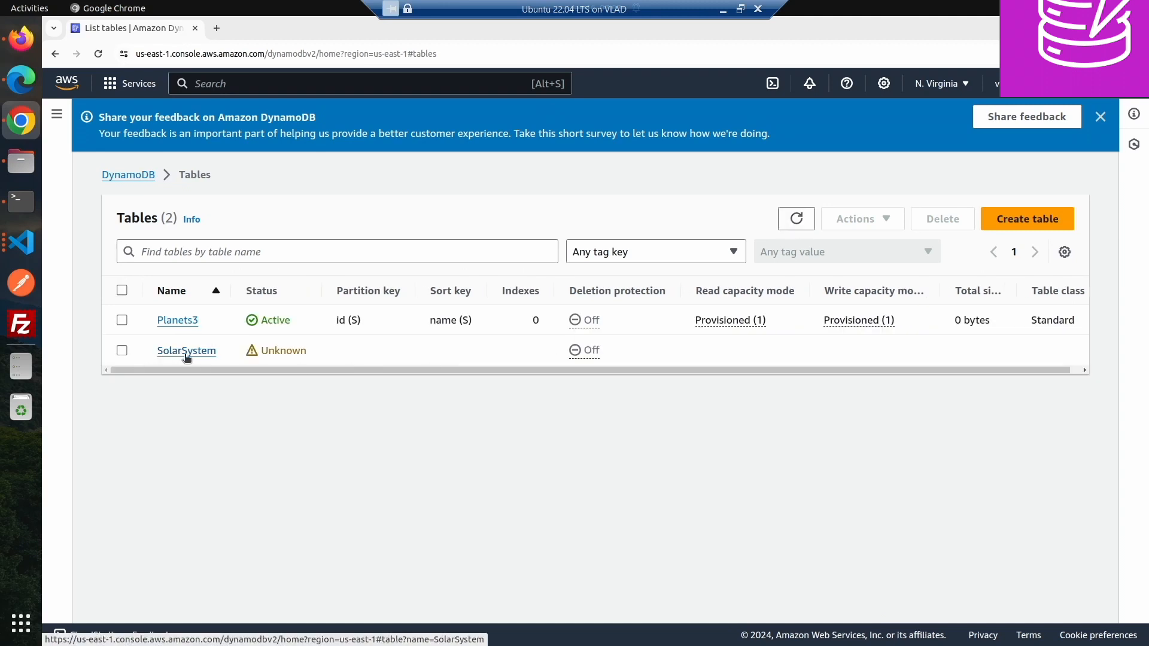
pyautogui.click(797, 218)
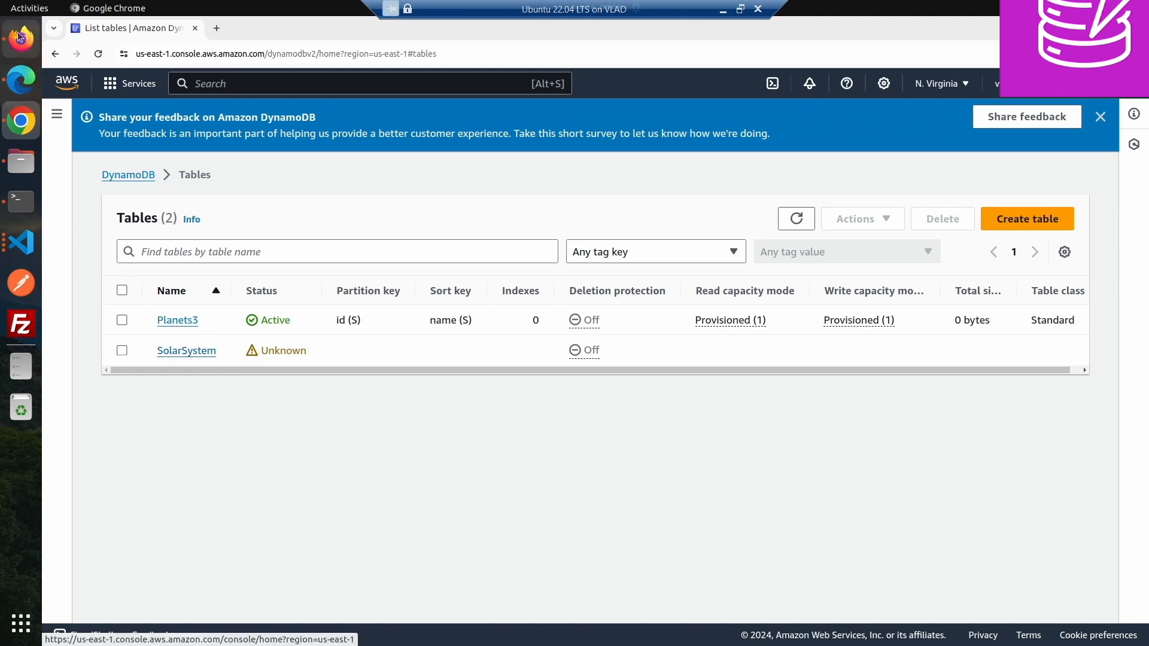
pyautogui.click(192, 352)
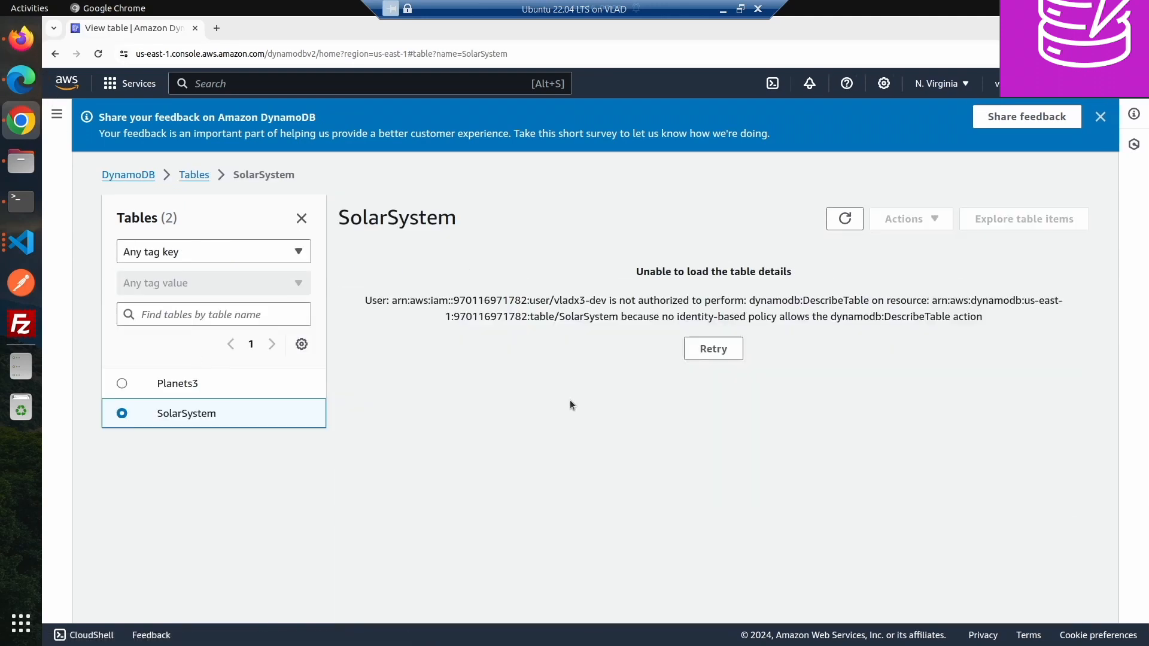
# - Copy the SolarSystem table's ARN from its overview page in Edge
pyautogui.click(14, 43)
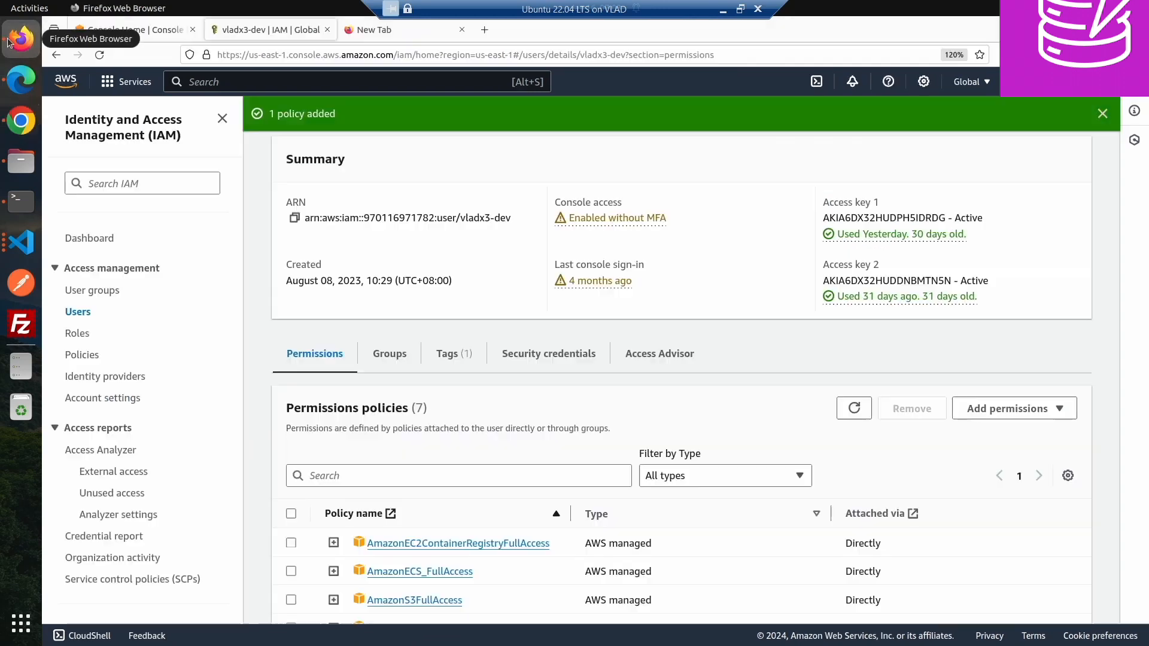
pyautogui.scroll(-4, 411, 461)
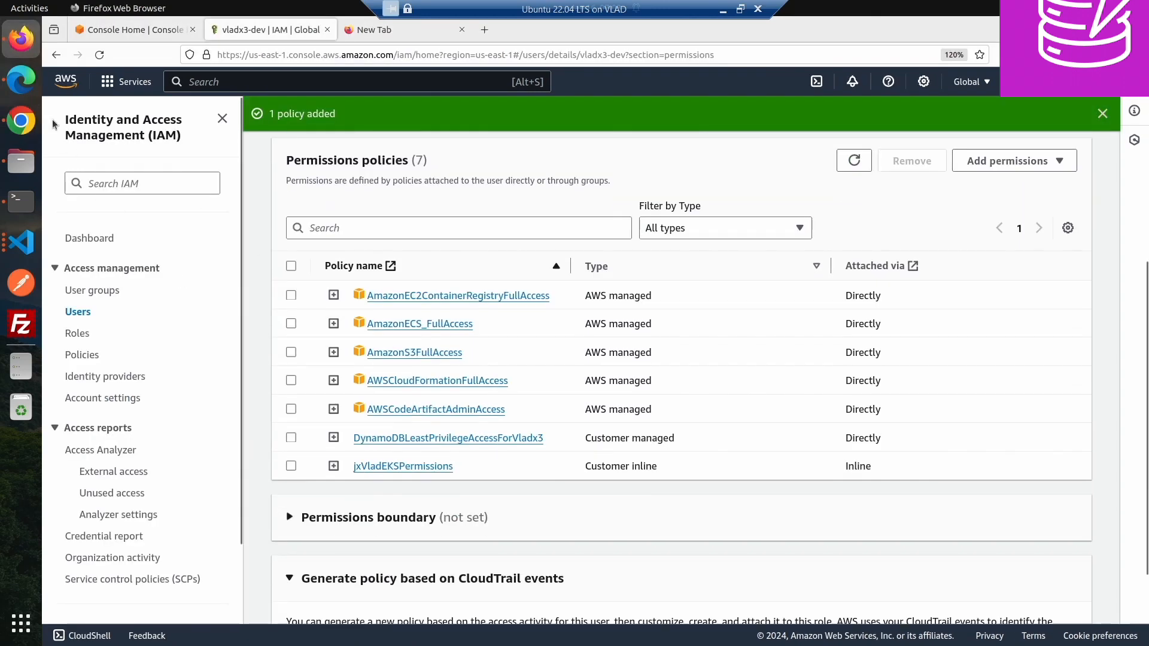
pyautogui.click(21, 80)
pyautogui.click(288, 273)
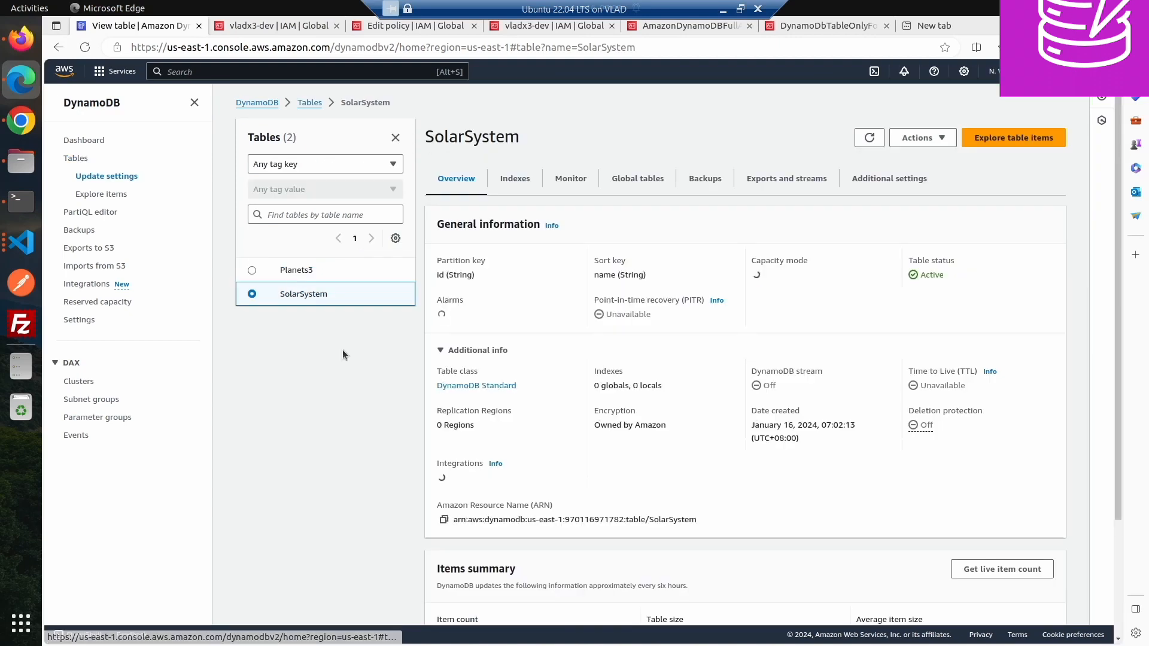
pyautogui.click(446, 594)
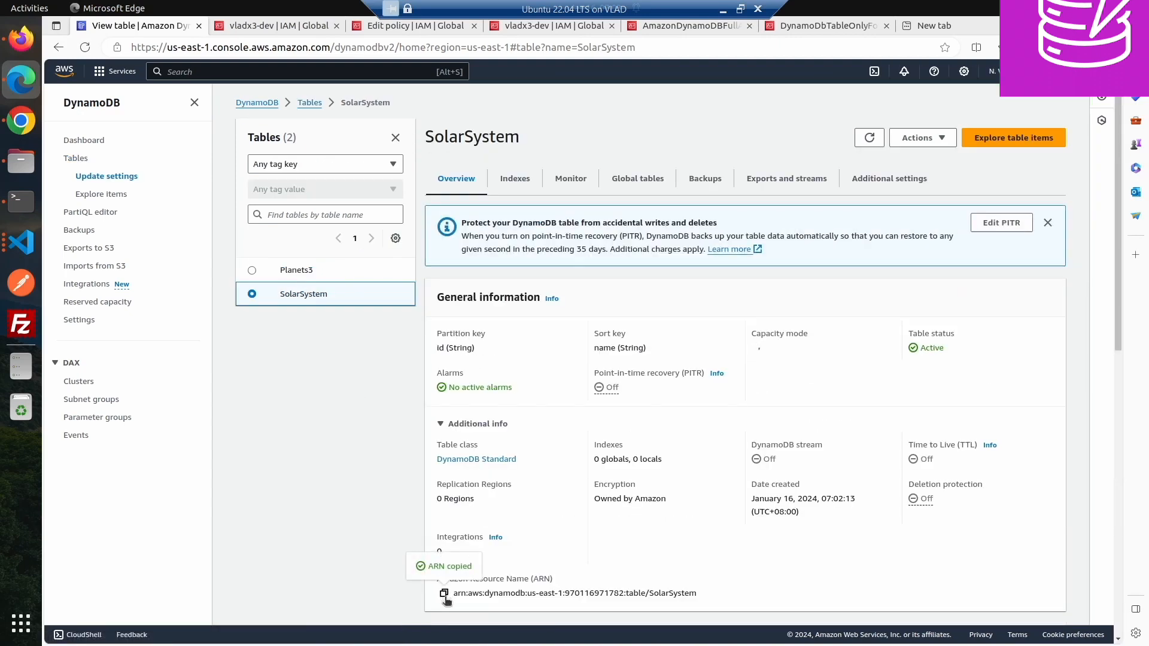
# - Open the DynamoDBLeastPrivilegeAccessForVladx3 policy from the user's permissions in Firefox and edit its JSON
pyautogui.click(8, 42)
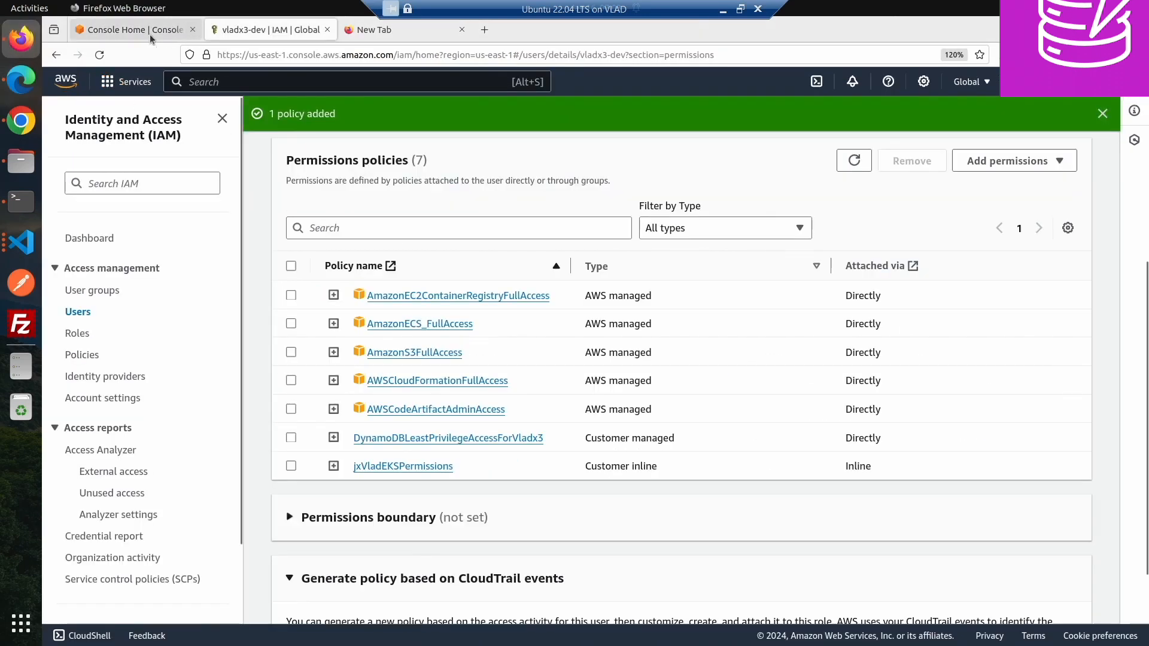
pyautogui.click(411, 437)
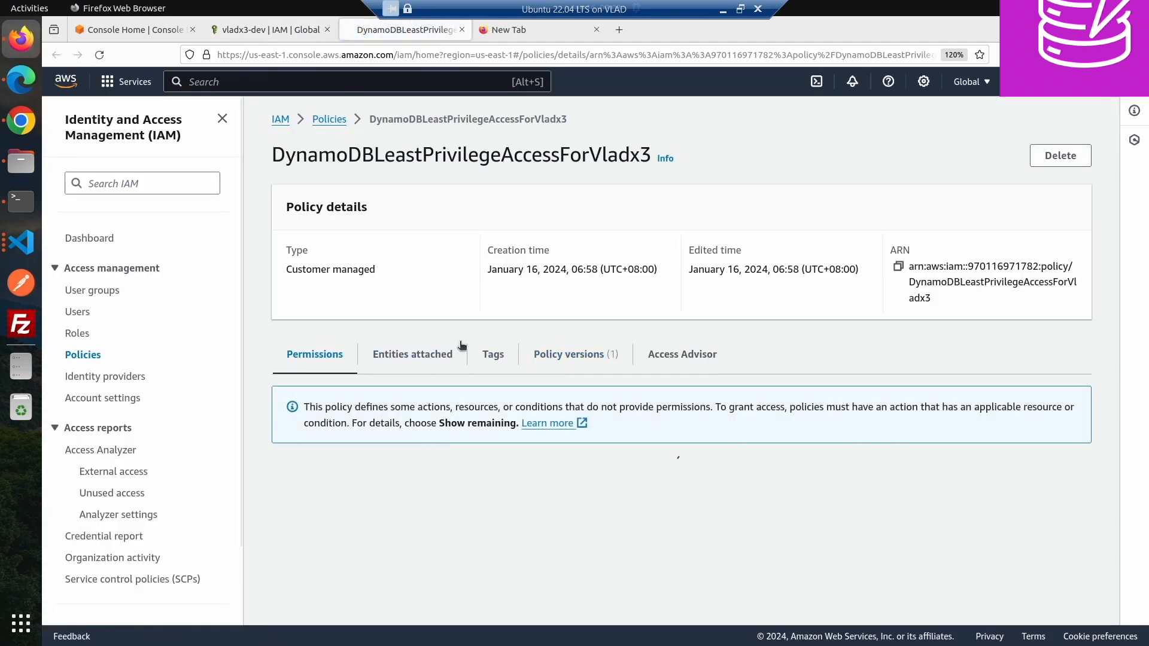
pyautogui.click(892, 450)
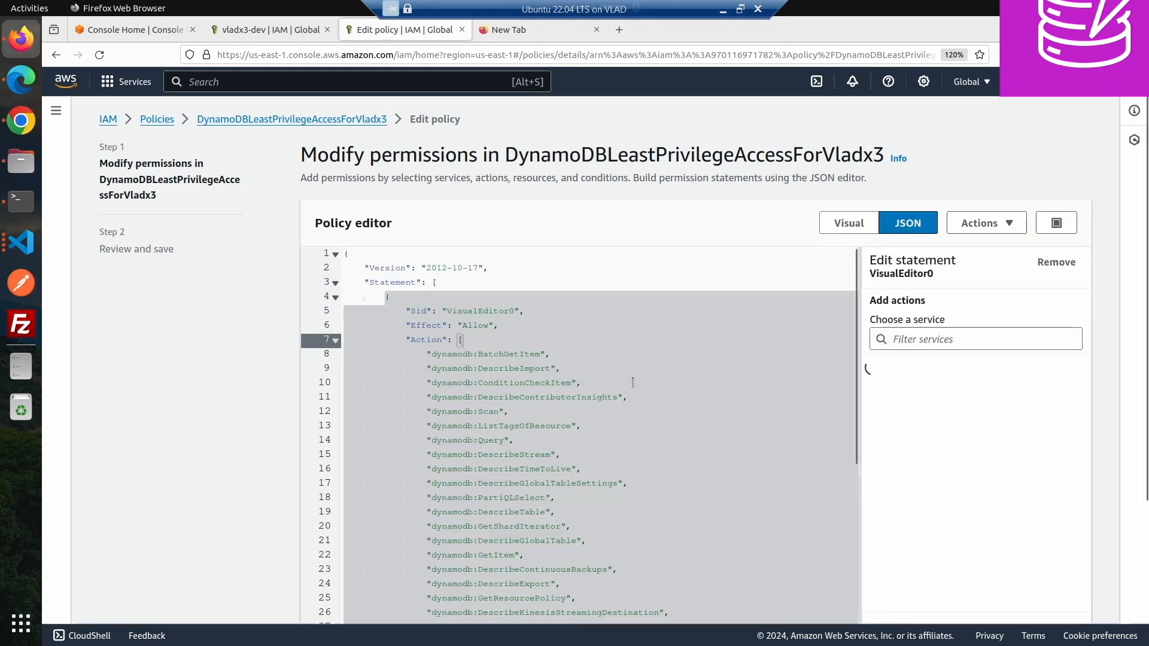
pyautogui.scroll(-5, 512, 434)
pyautogui.scroll(-2, 694, 434)
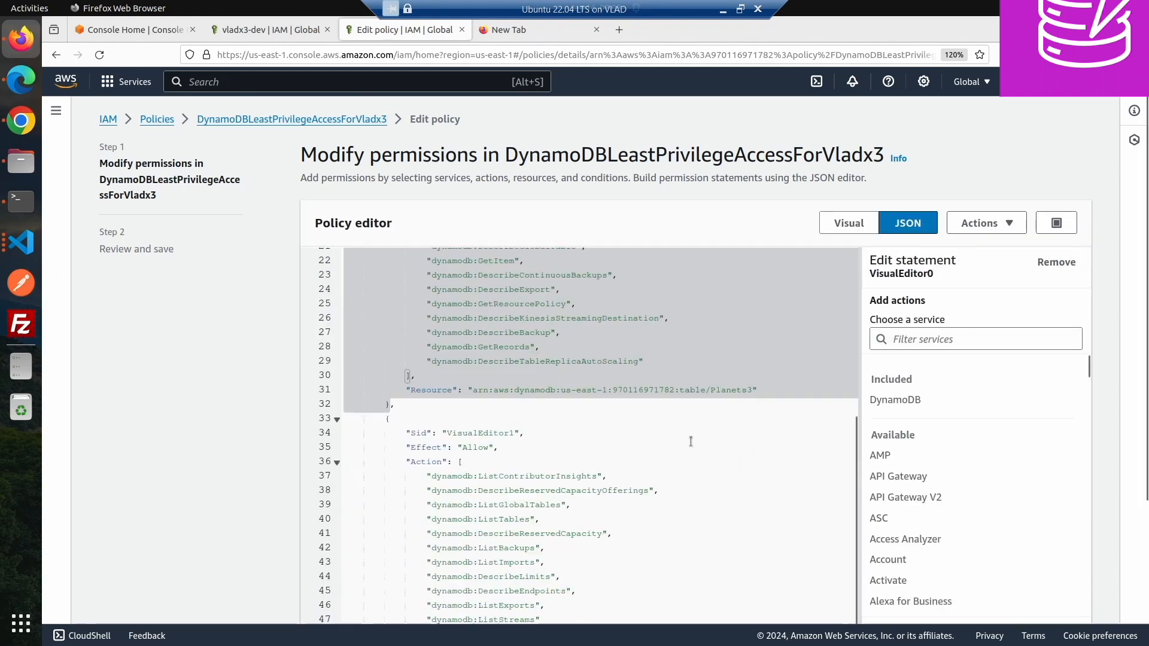
pyautogui.scroll(-2, 686, 440)
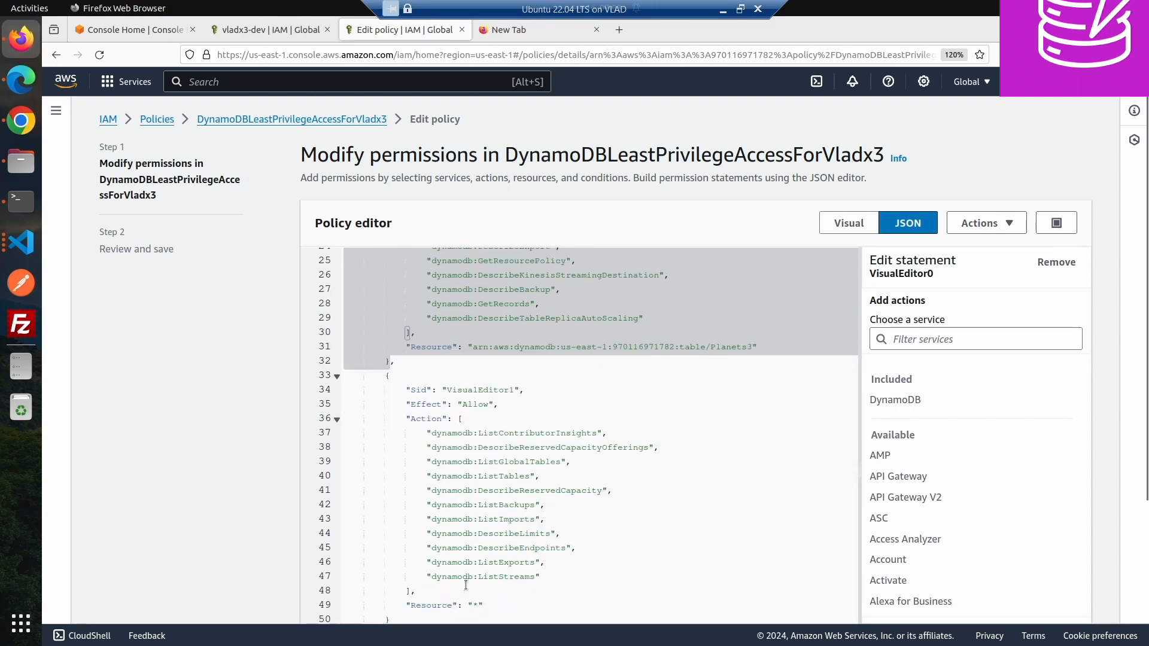
pyautogui.scroll(4, 599, 464)
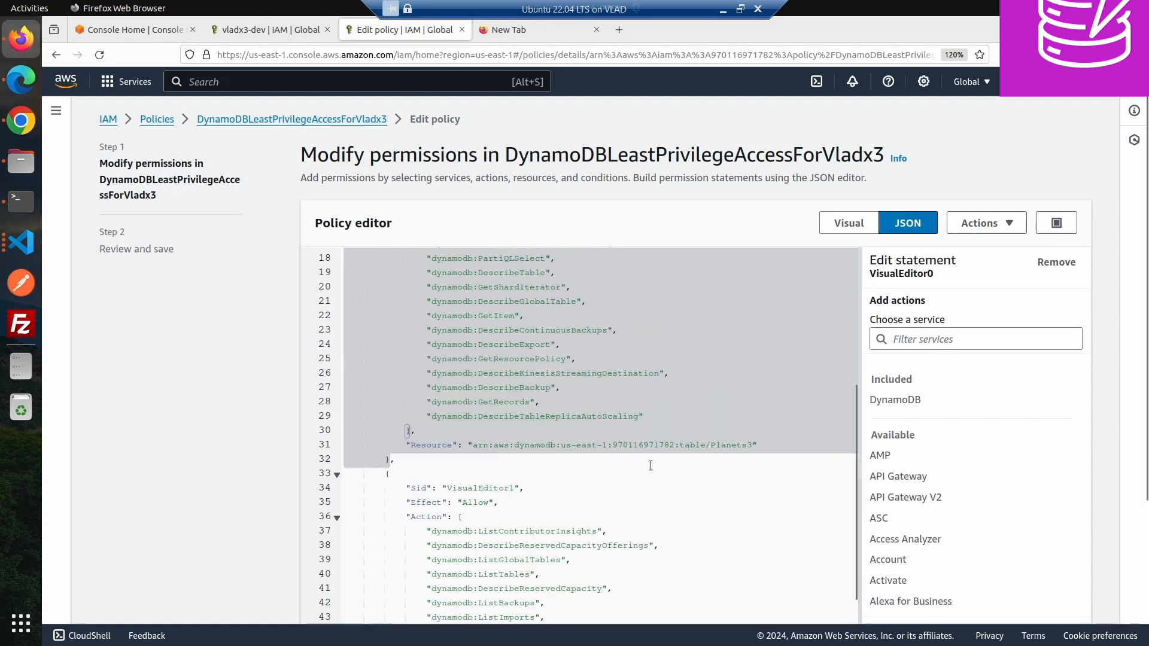
pyautogui.click(765, 446)
pyautogui.write(',')
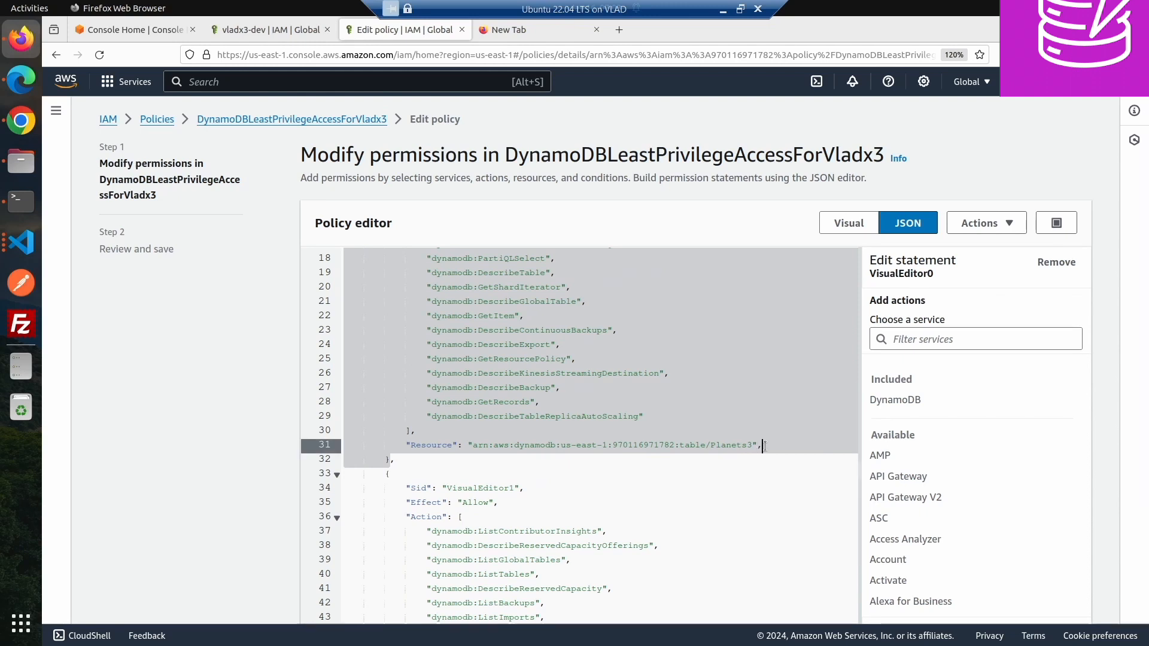
pyautogui.press('Return')
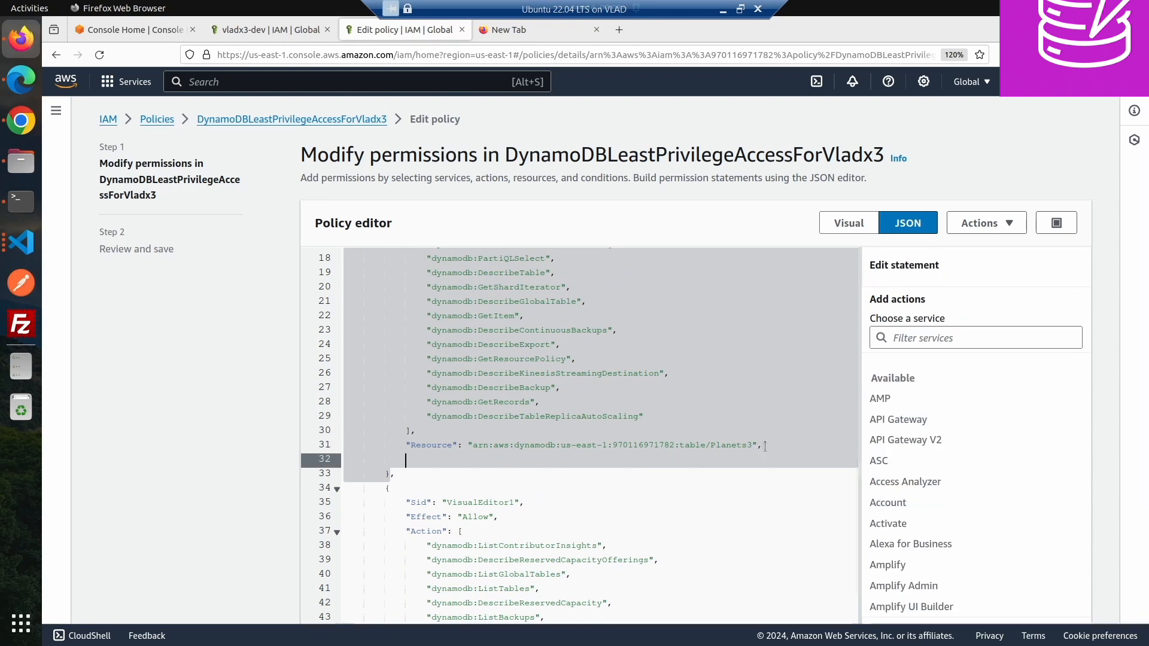
pyautogui.press('BackSpace')
pyautogui.press('BackSpace')
pyautogui.press('BackSpace')
pyautogui.press('BackSpace')
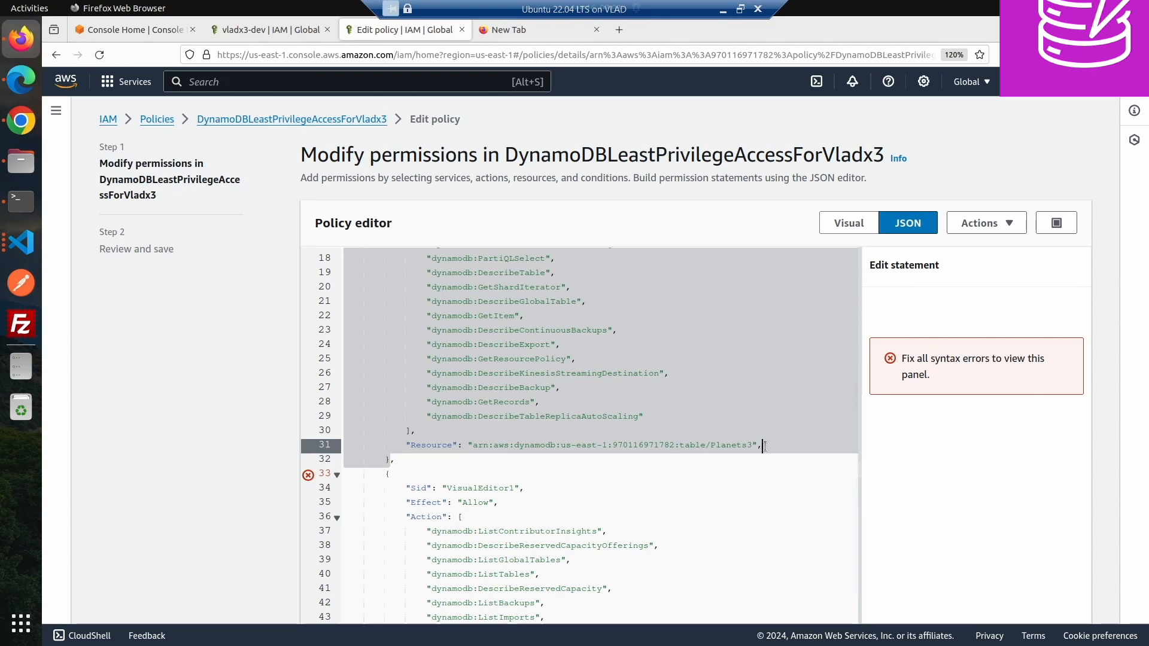
pyautogui.press('BackSpace')
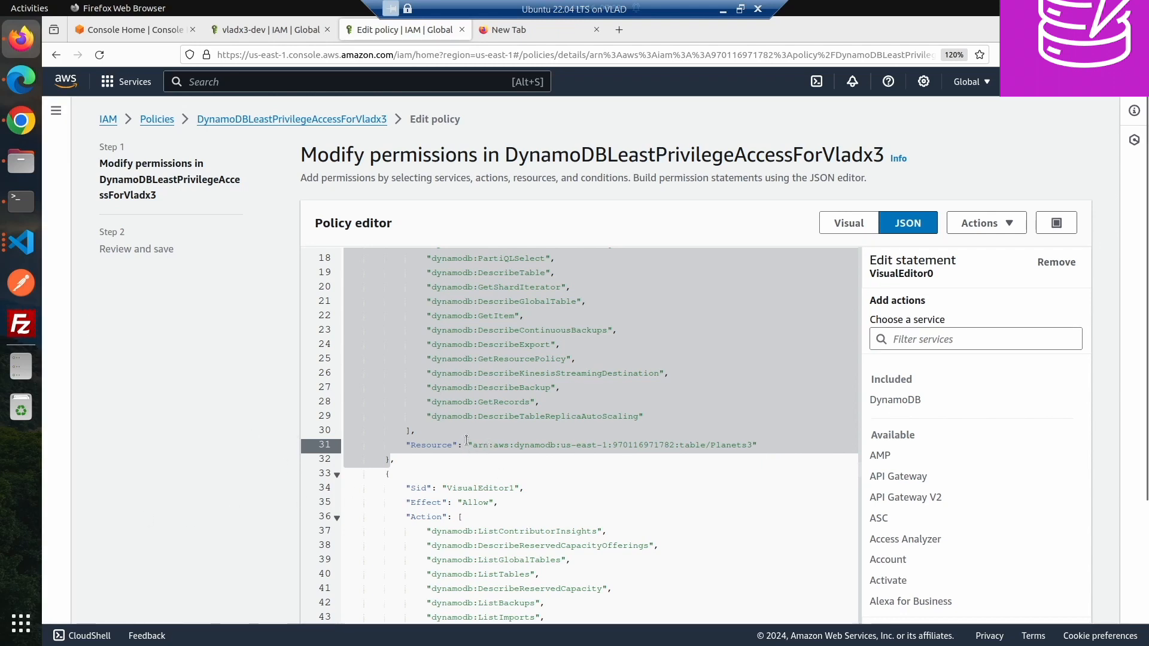
# - Turn the first statement's Resource into an array listing the Planets3 ARN and the pasted SolarSystem table ARN
pyautogui.click(767, 447)
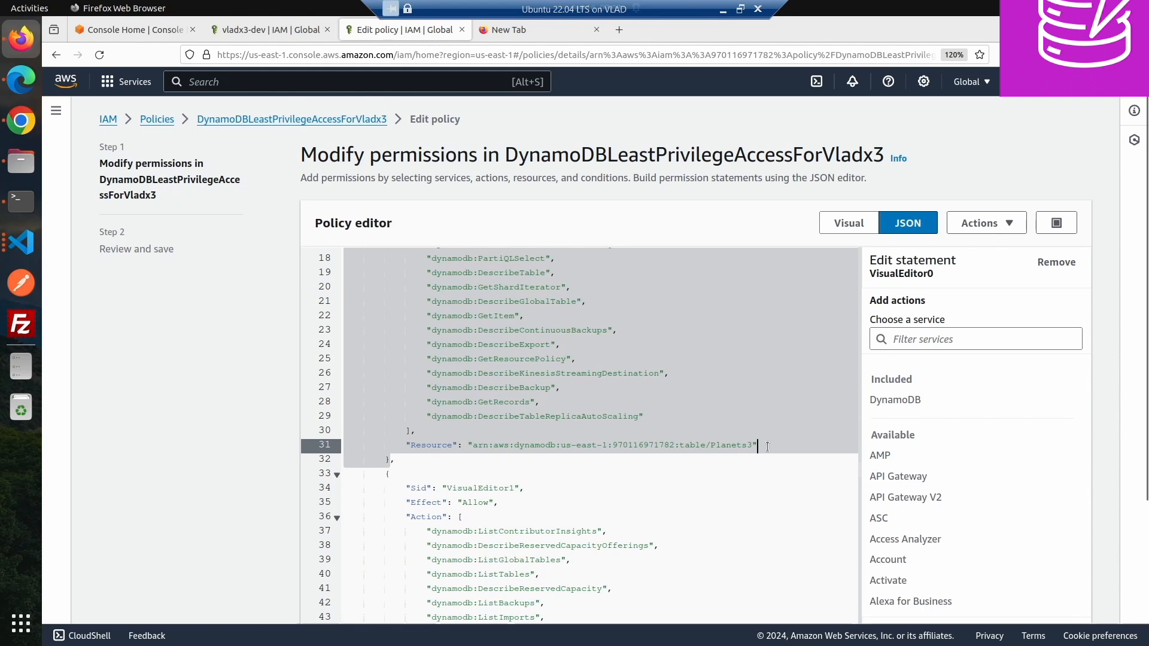
pyautogui.write(', ?')
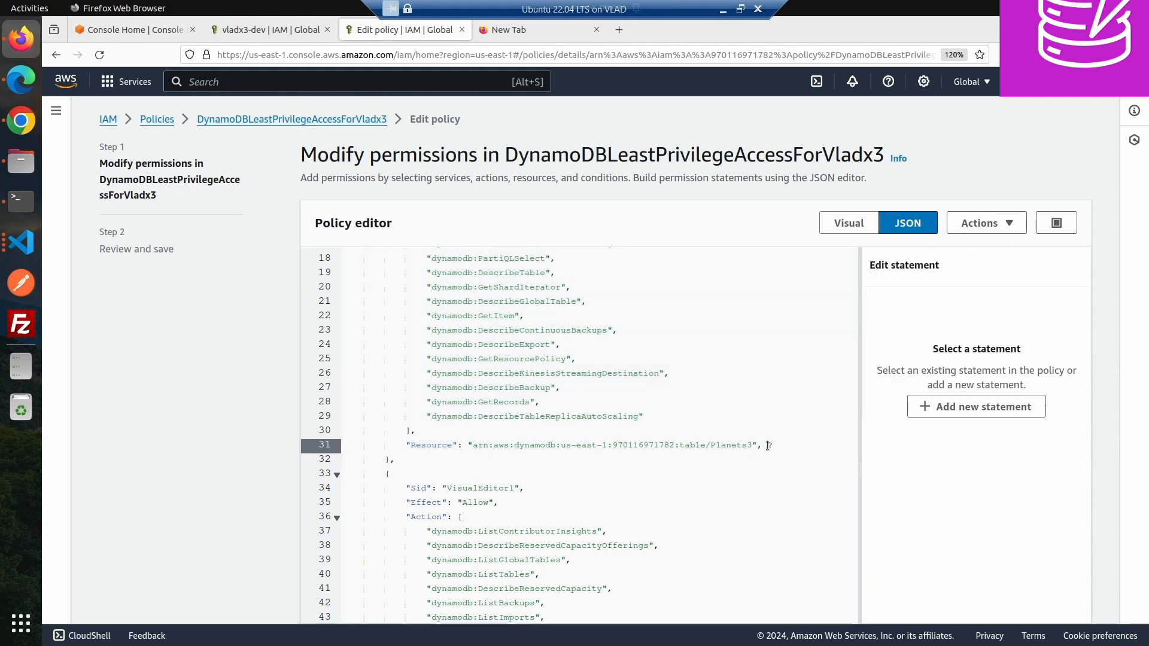
pyautogui.write('"')
pyautogui.hotkey('ctrl', 'v')
pyautogui.hotkey('shift', 'Home')
pyautogui.hotkey('shift', 'Right')
pyautogui.hotkey('shift', 'Right')
pyautogui.hotkey('shift', 'Right')
pyautogui.hotkey('shift', 'Right')
pyautogui.hotkey('shift', 'Right')
pyautogui.hotkey('shift', 'Right')
pyautogui.hotkey('shift', 'Right')
pyautogui.hotkey('shift', 'Right')
pyautogui.hotkey('shift', 'Right')
pyautogui.hotkey('shift', 'Right')
pyautogui.hotkey('shift', 'Right')
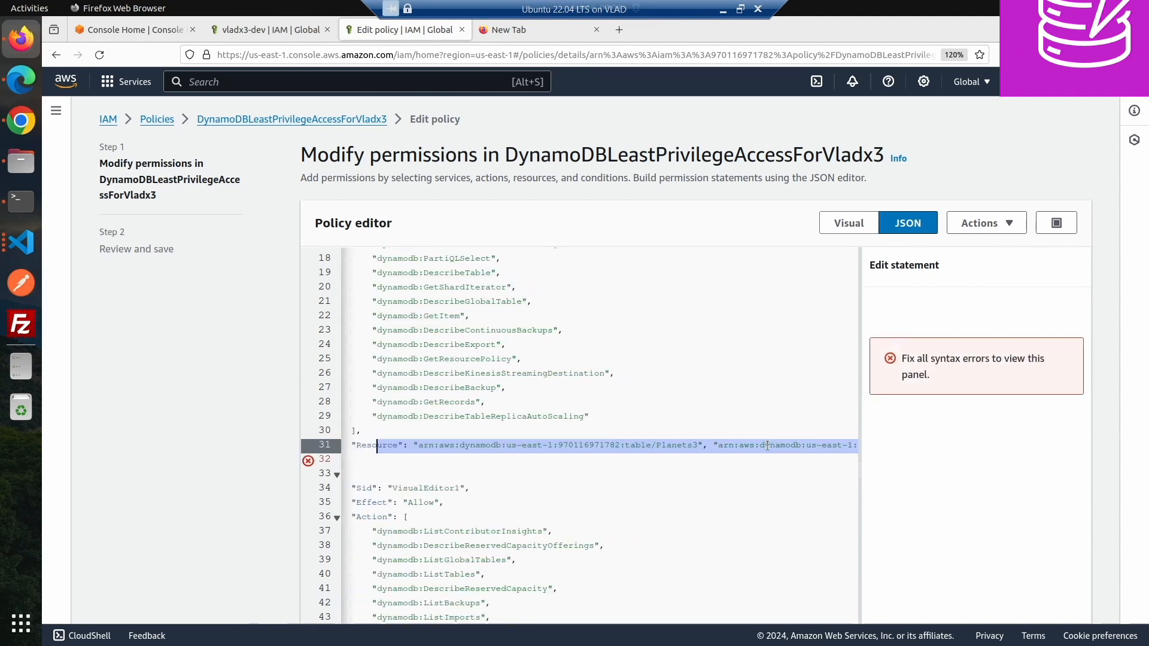
pyautogui.press('BackSpace')
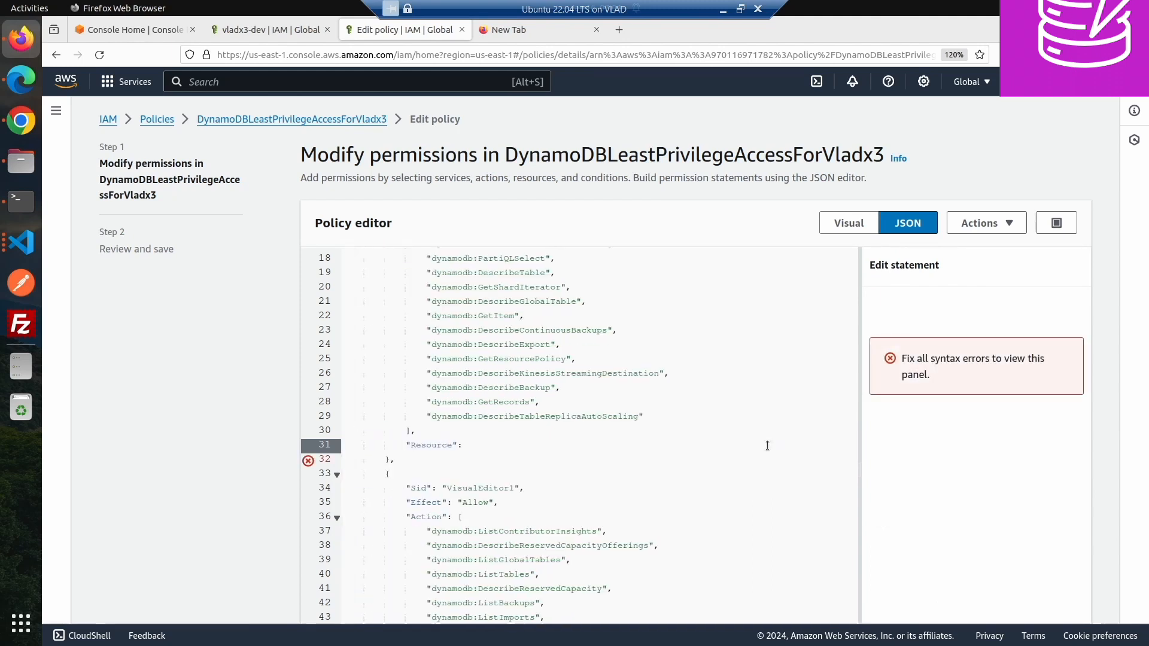
pyautogui.write('[')
pyautogui.press('Return')
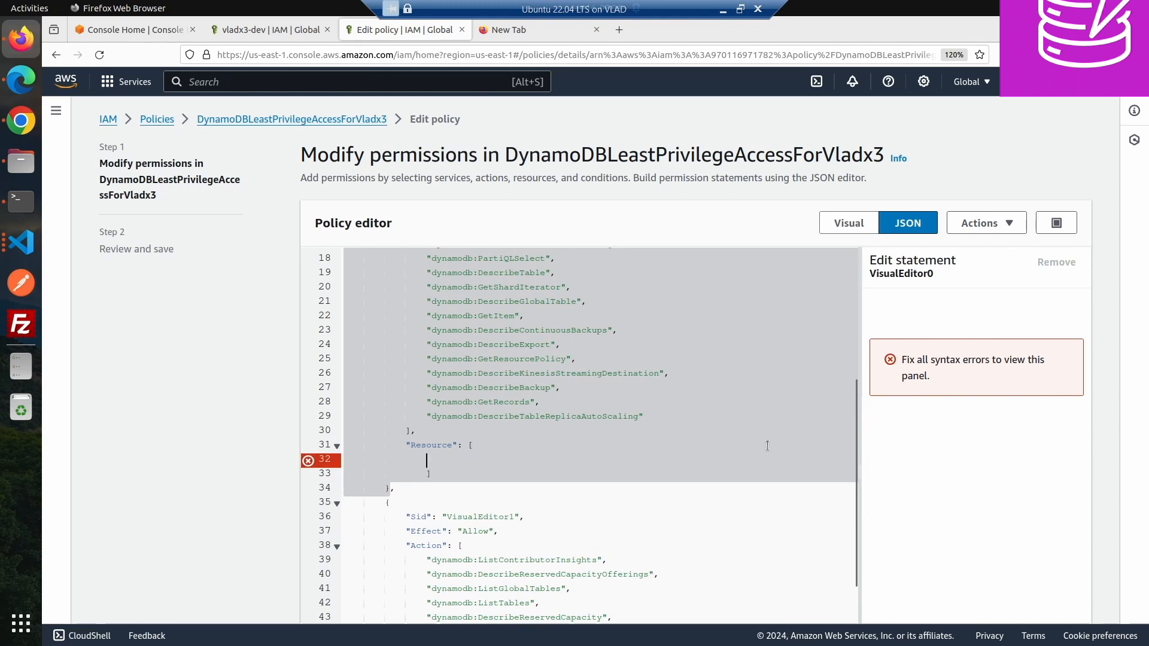
pyautogui.hotkey('ctrl', 'v')
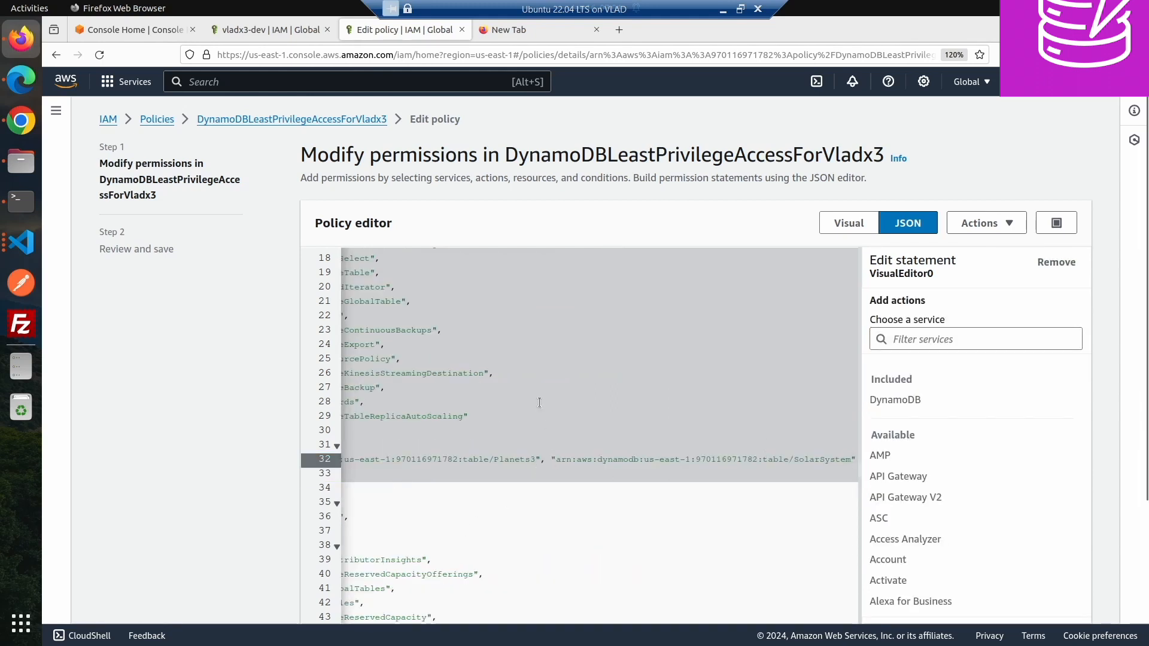
pyautogui.press('Return')
pyautogui.press('Down')
pyautogui.press('BackSpace')
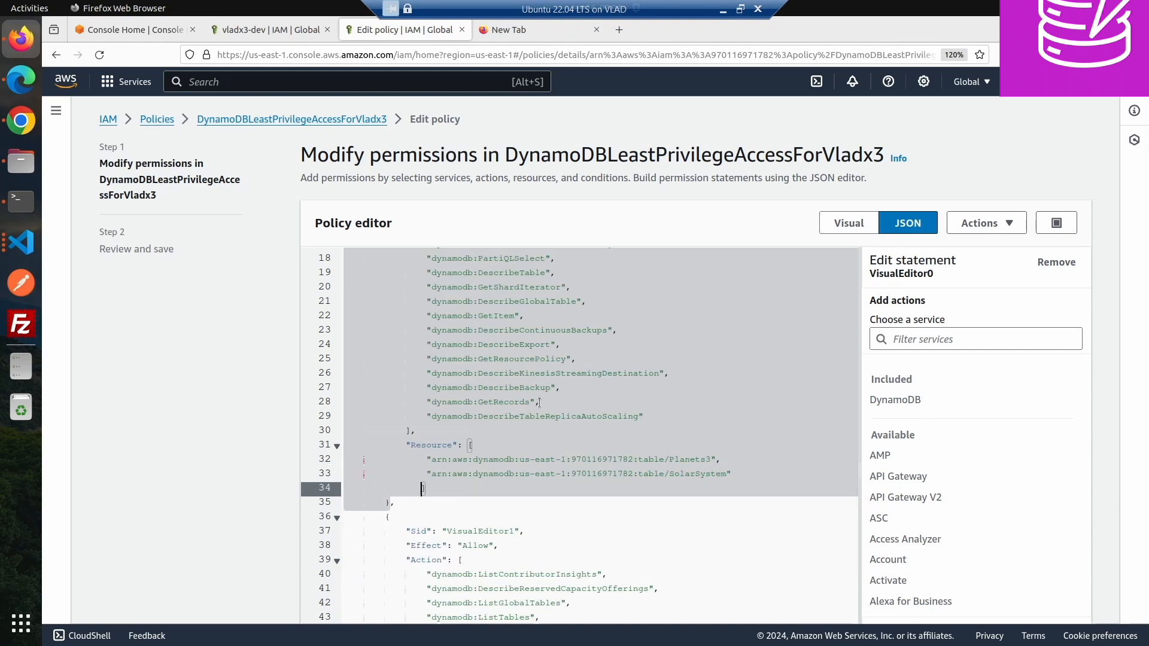
# - Review and save the policy changes as the new default version
pyautogui.scroll(-1, 469, 417)
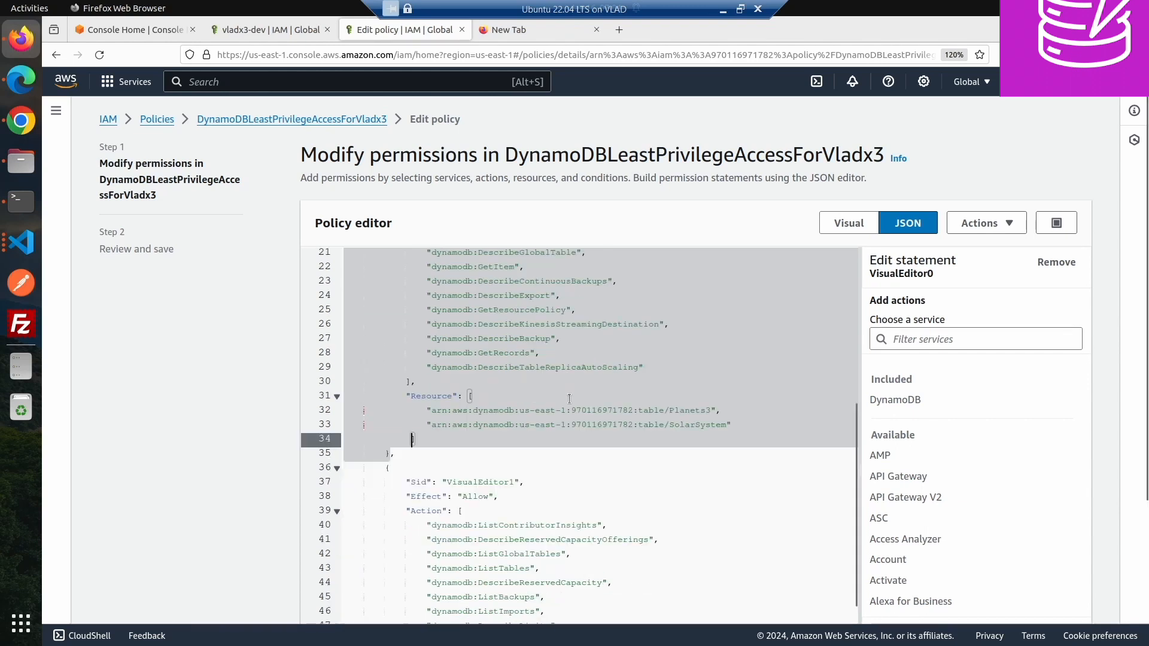
pyautogui.scroll(-3, 210, 431)
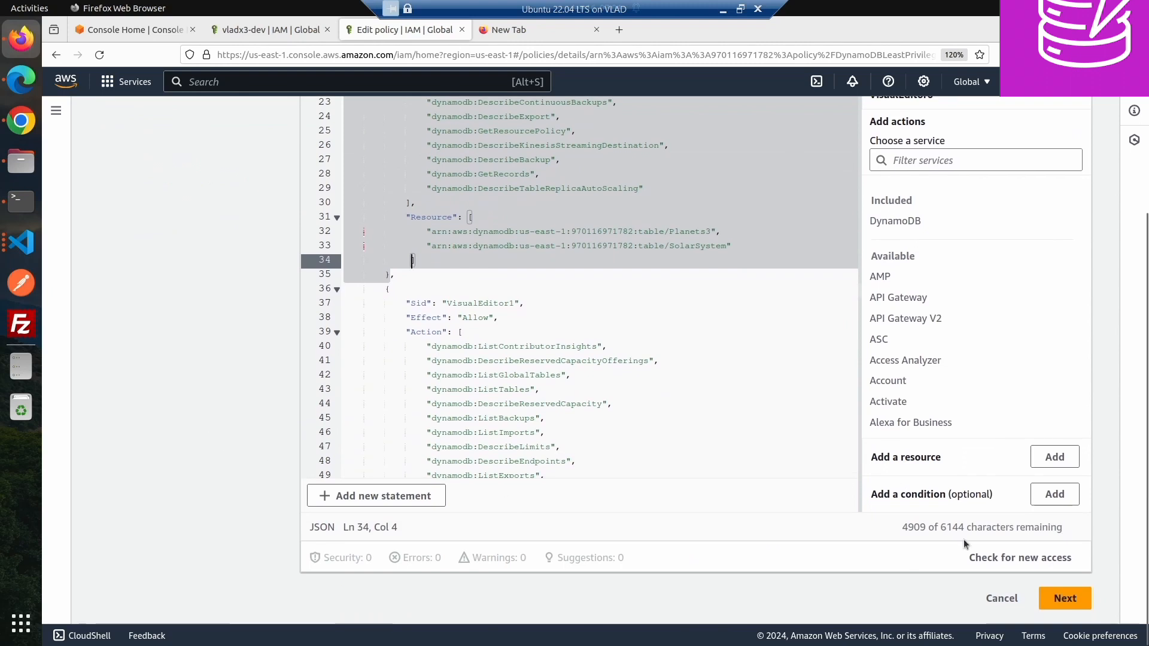
pyautogui.click(1060, 599)
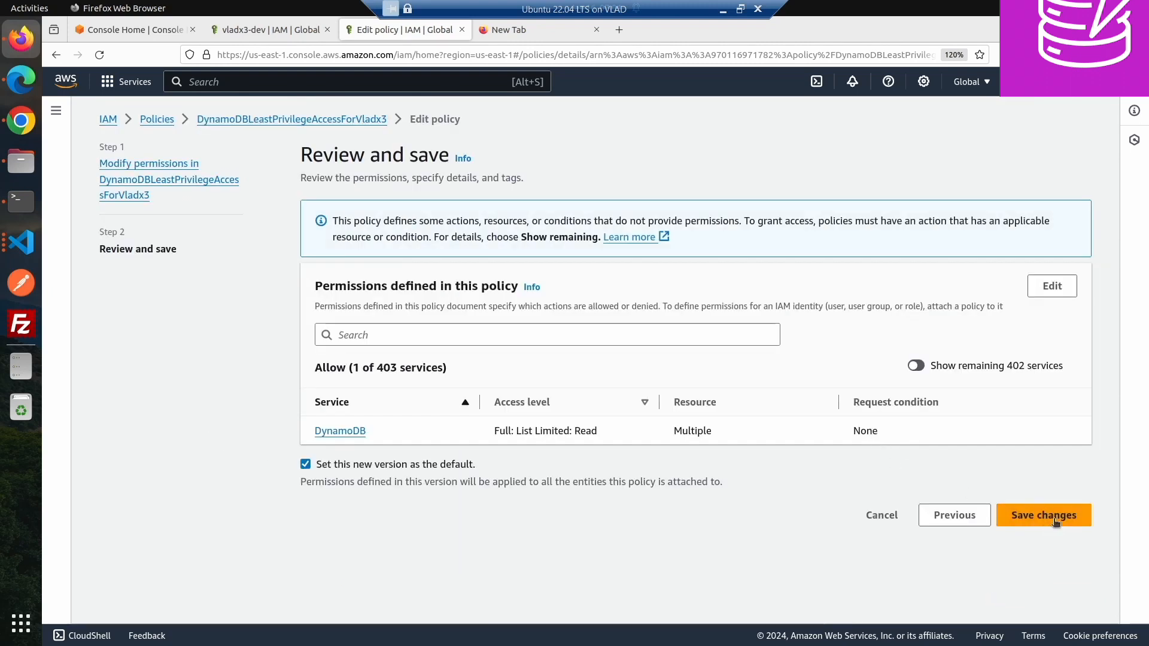
pyautogui.click(1046, 516)
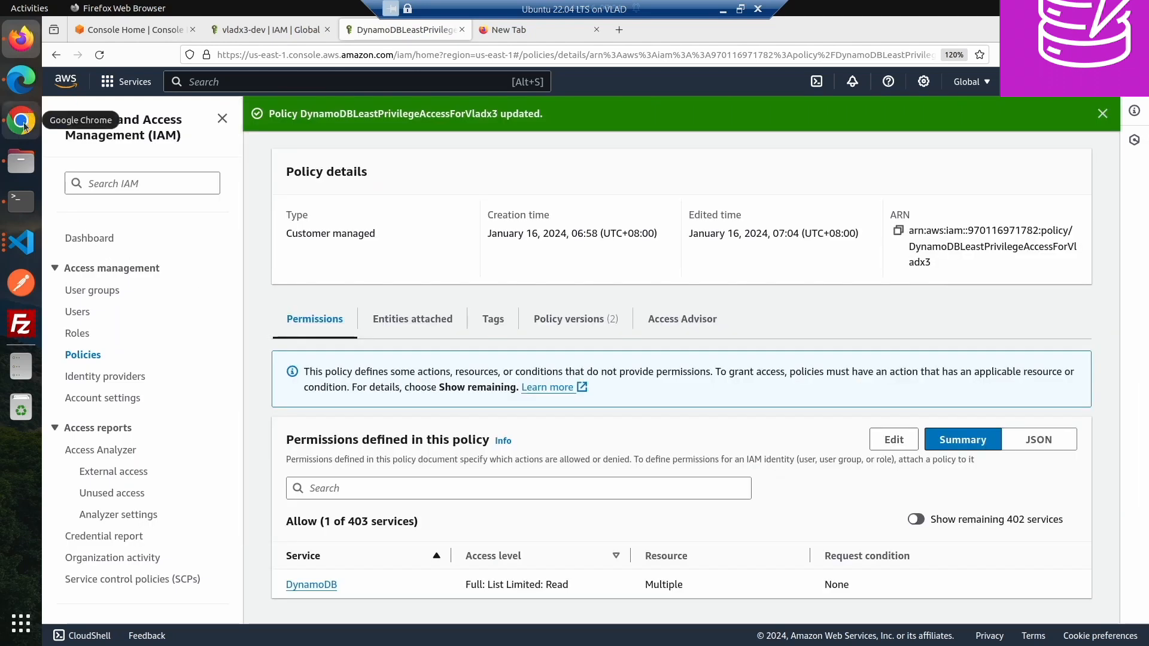
# - In Chrome, return to the tables list, refresh it, and open the SolarSystem table's details
pyautogui.click(22, 122)
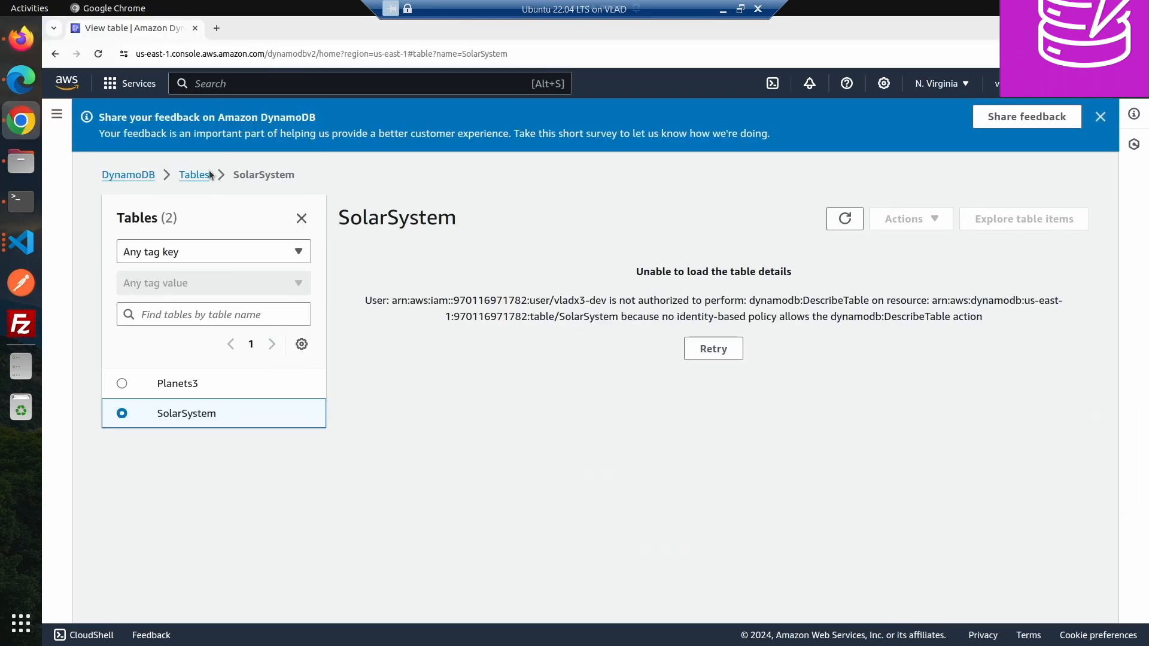
pyautogui.click(196, 175)
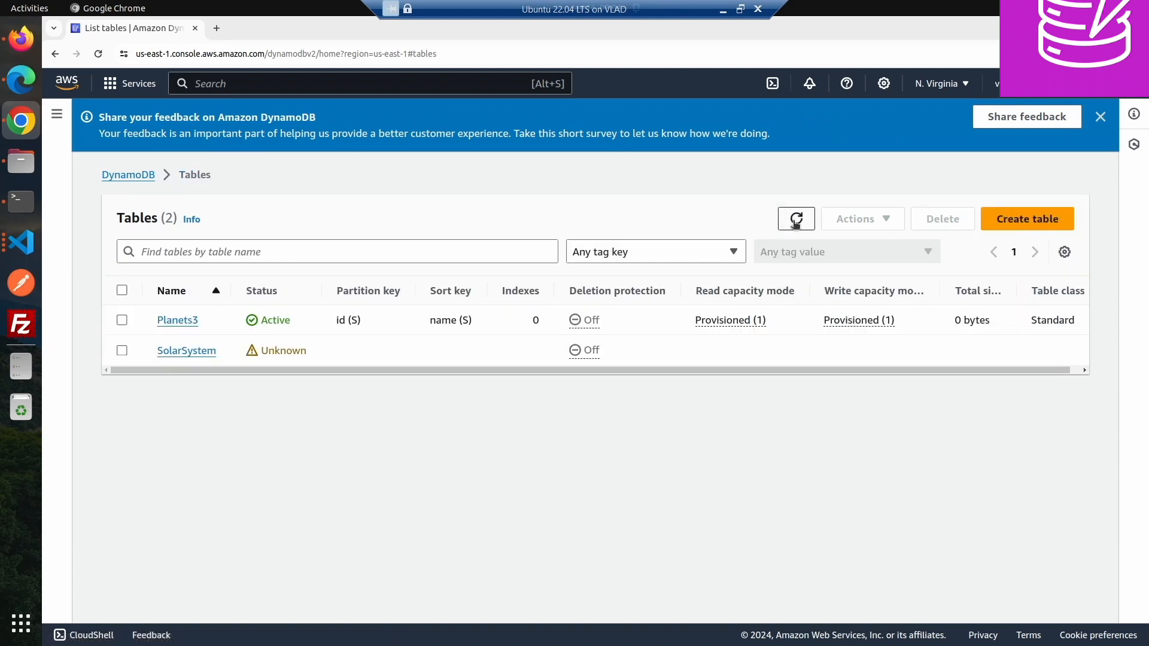
pyautogui.click(797, 221)
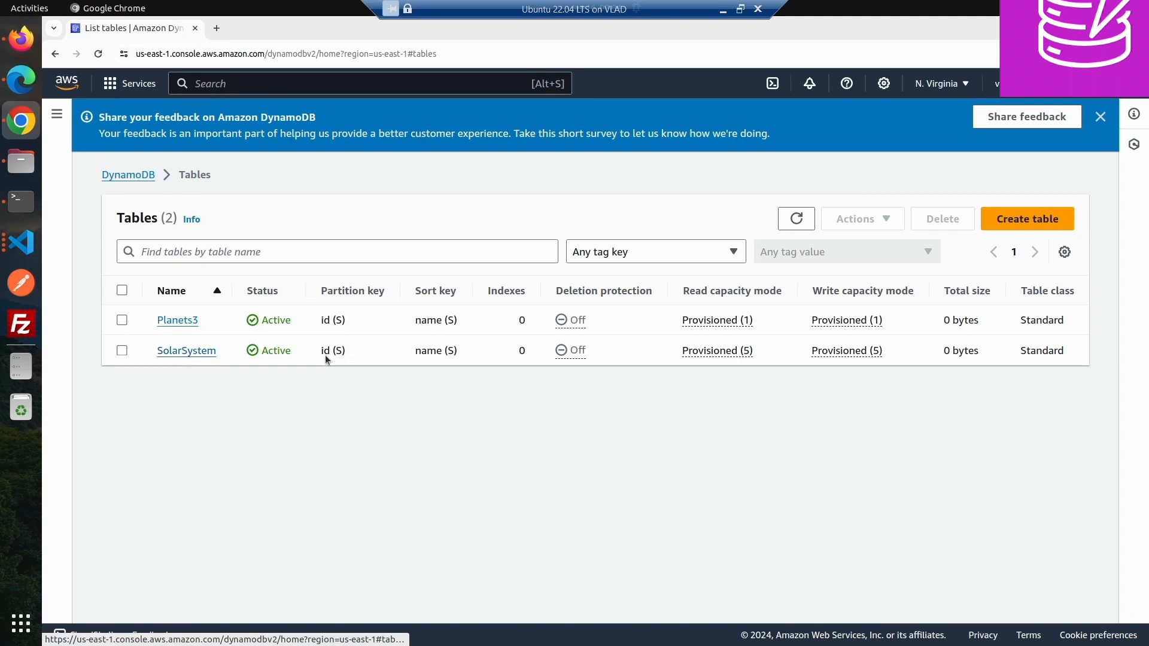
pyautogui.click(200, 357)
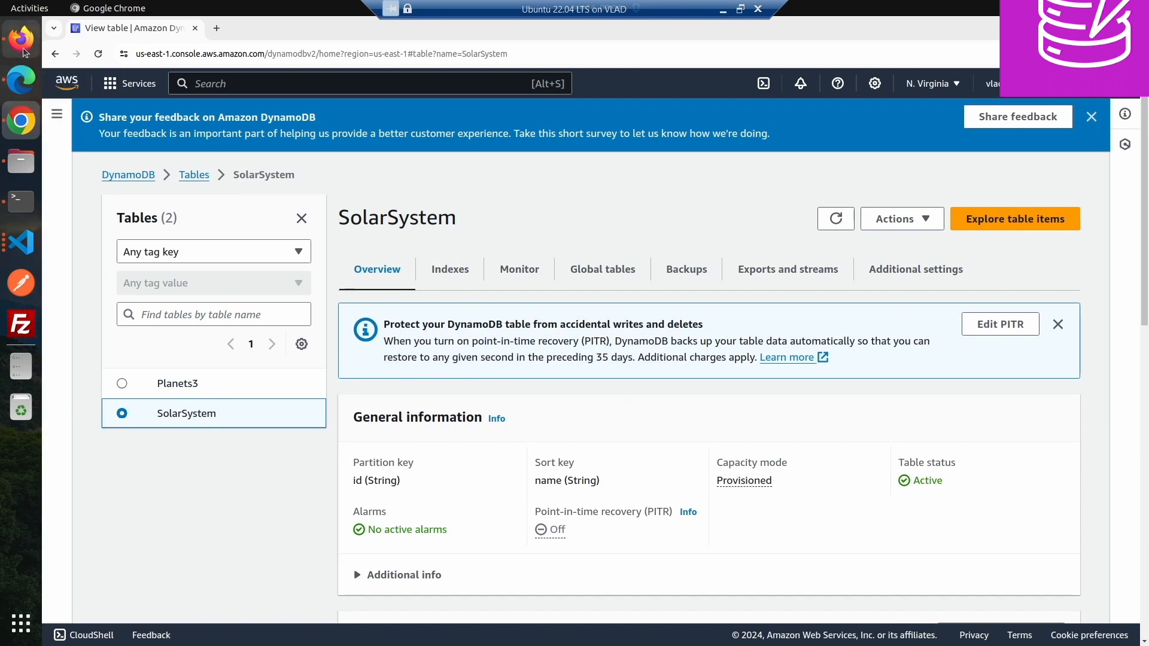
# - In Firefox, edit the policy JSON, moving the second statement's list and describe actions into the first statement and deleting the second statement
pyautogui.click(21, 67)
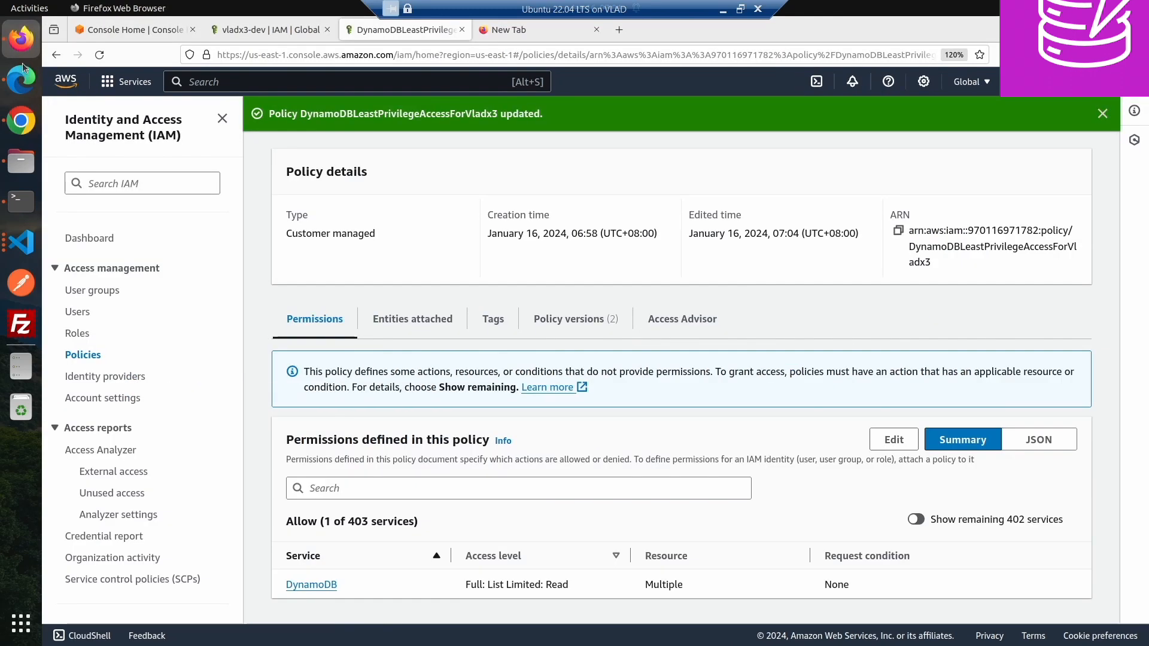
pyautogui.click(25, 50)
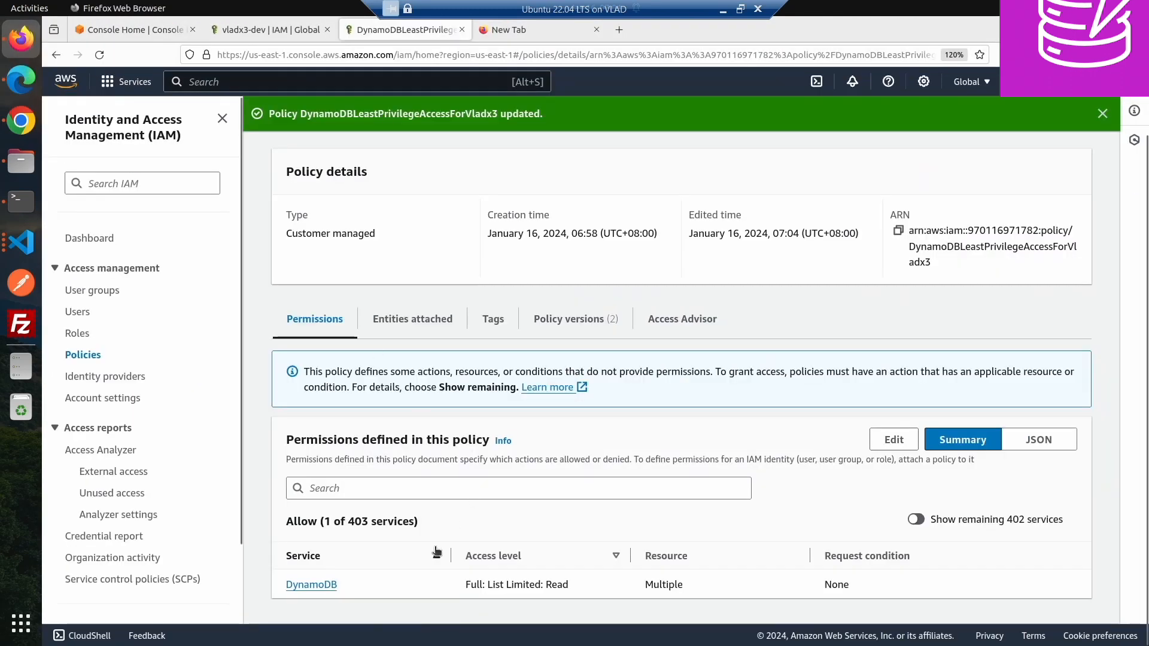
pyautogui.click(891, 439)
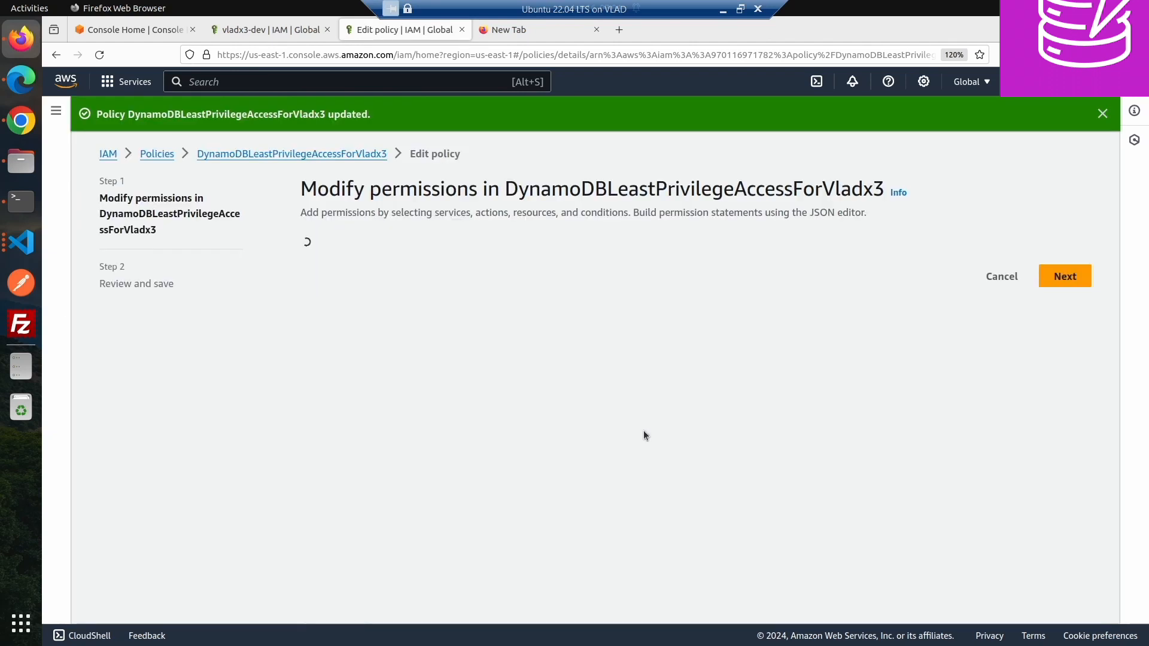
pyautogui.scroll(-9, 661, 439)
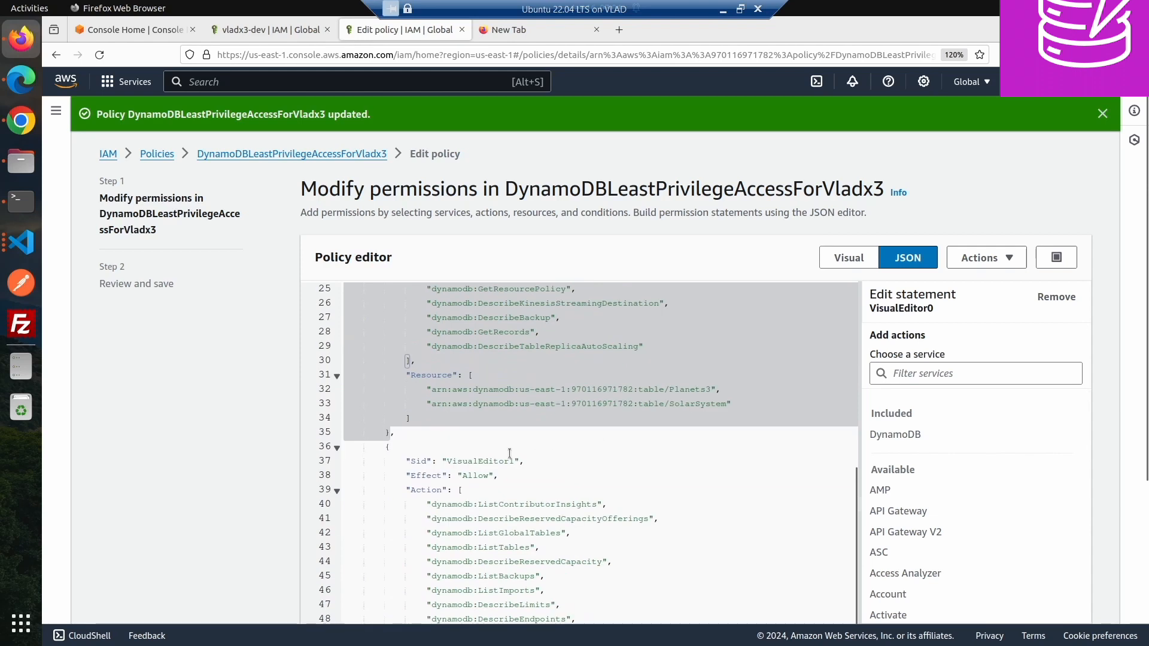
pyautogui.click(427, 466)
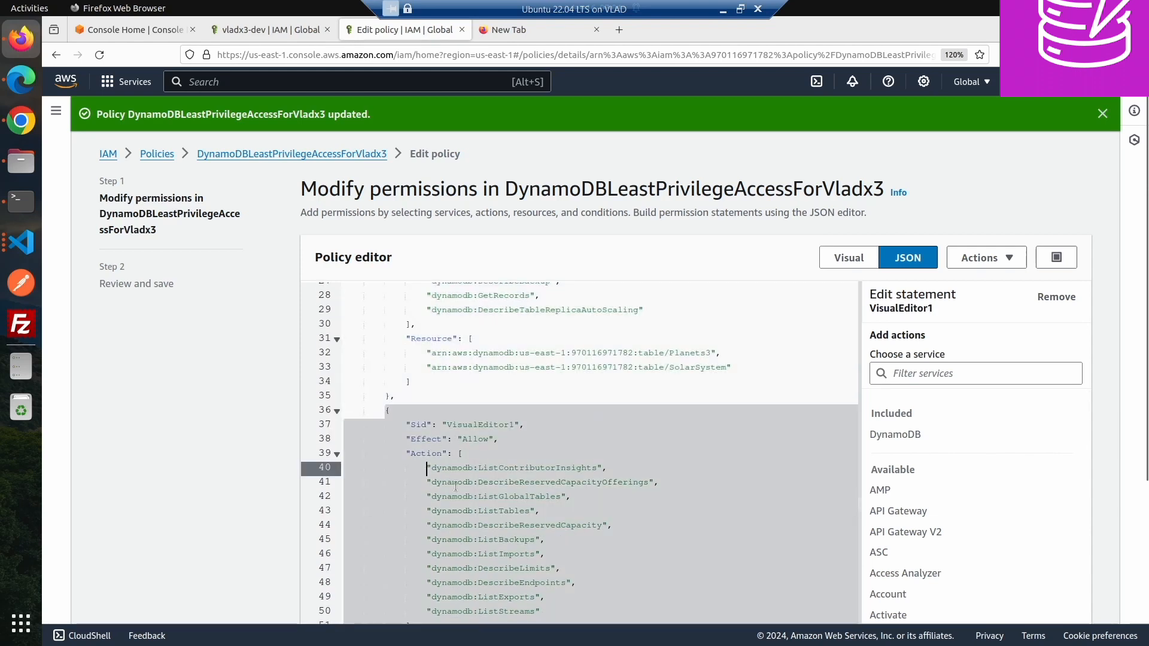
pyautogui.scroll(-4, 479, 431)
pyautogui.keyDown('shift'); pyautogui.click(560, 399); pyautogui.keyUp('shift')
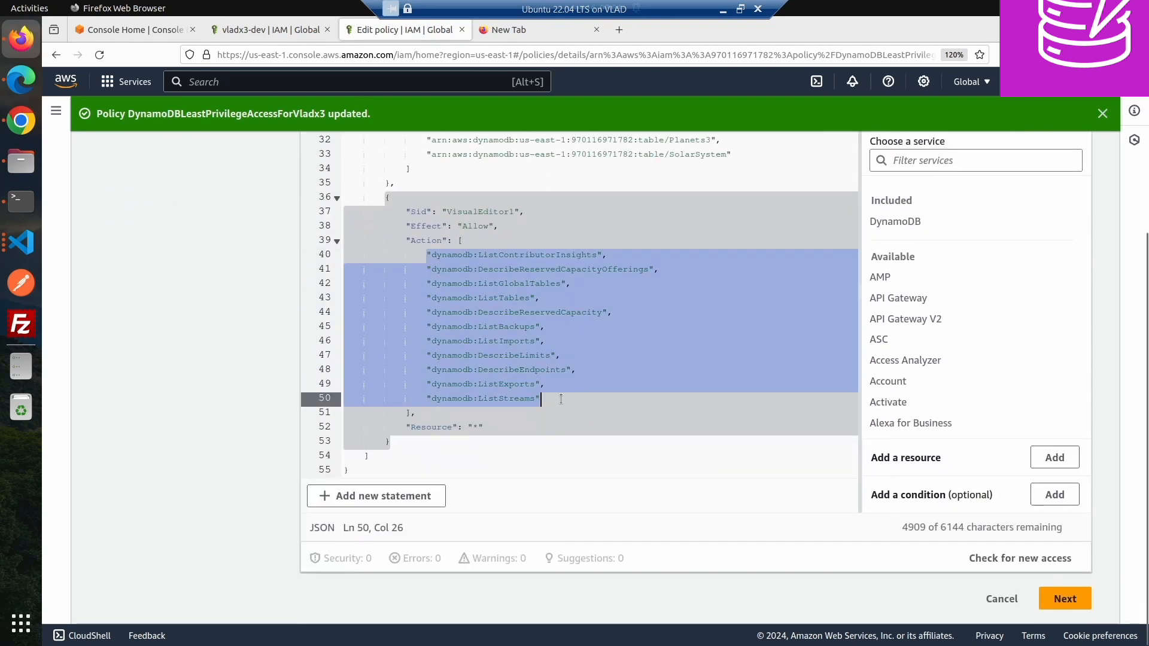
pyautogui.press('BackSpace')
pyautogui.moveTo(393, 321); pyautogui.dragTo(412, 446)
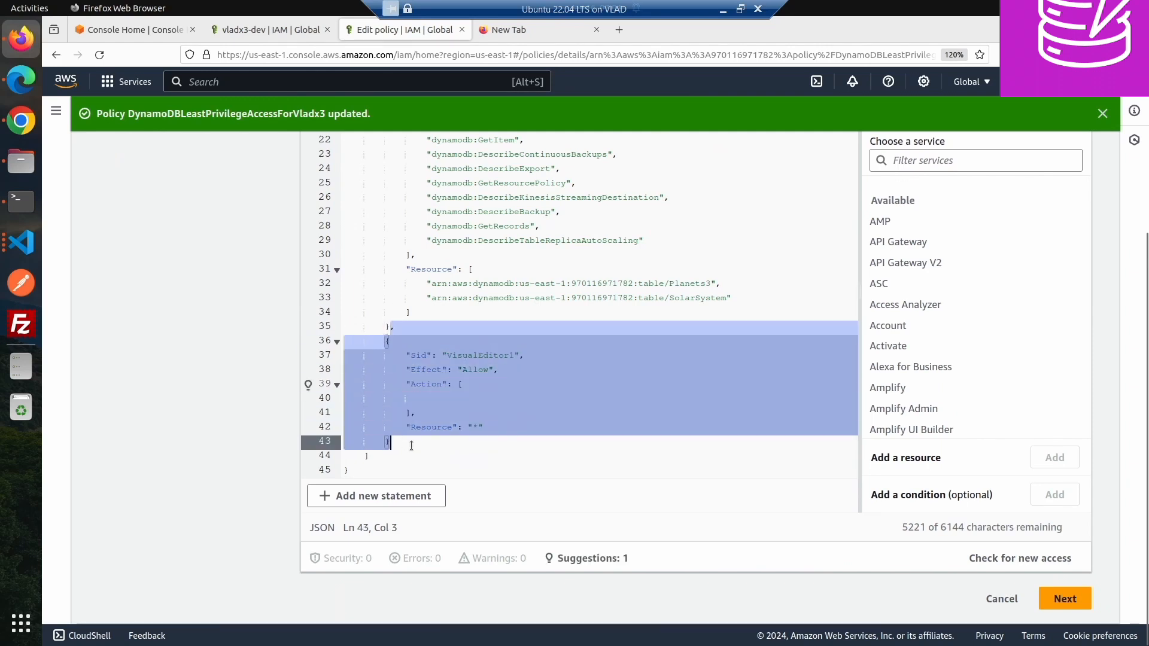
pyautogui.press('BackSpace')
pyautogui.click(666, 349)
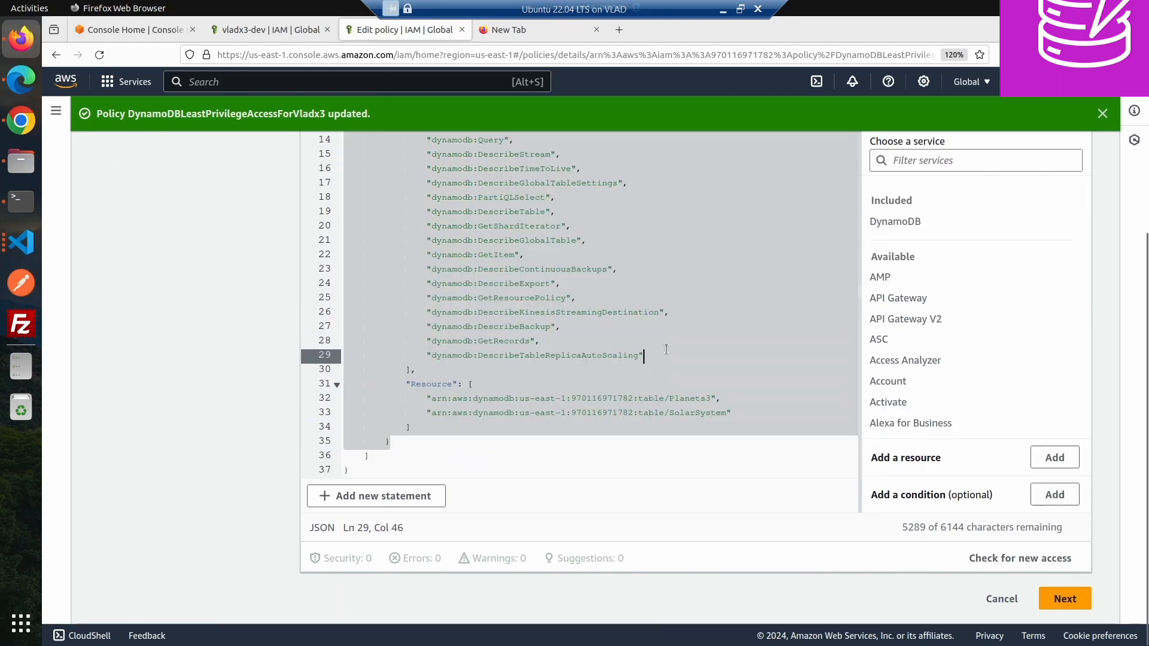
pyautogui.write(',')
pyautogui.press('Return')
pyautogui.write('"dynamodb:ListContributorInsights", "dynamodb:DescribeReservedCapacityOfferings", "dynamodb:ListGlobalTables", "dynamodb:ListTables", "dynamodb:DescribeReservedCapacity", "dynamodb:ListBackups", "dynamodb:ListImports", "dynamodb:DescribeLimits", "dynamodb:DescribeEndpoints", "dynamodb:ListExports", "dynamodb:ListStreams"')
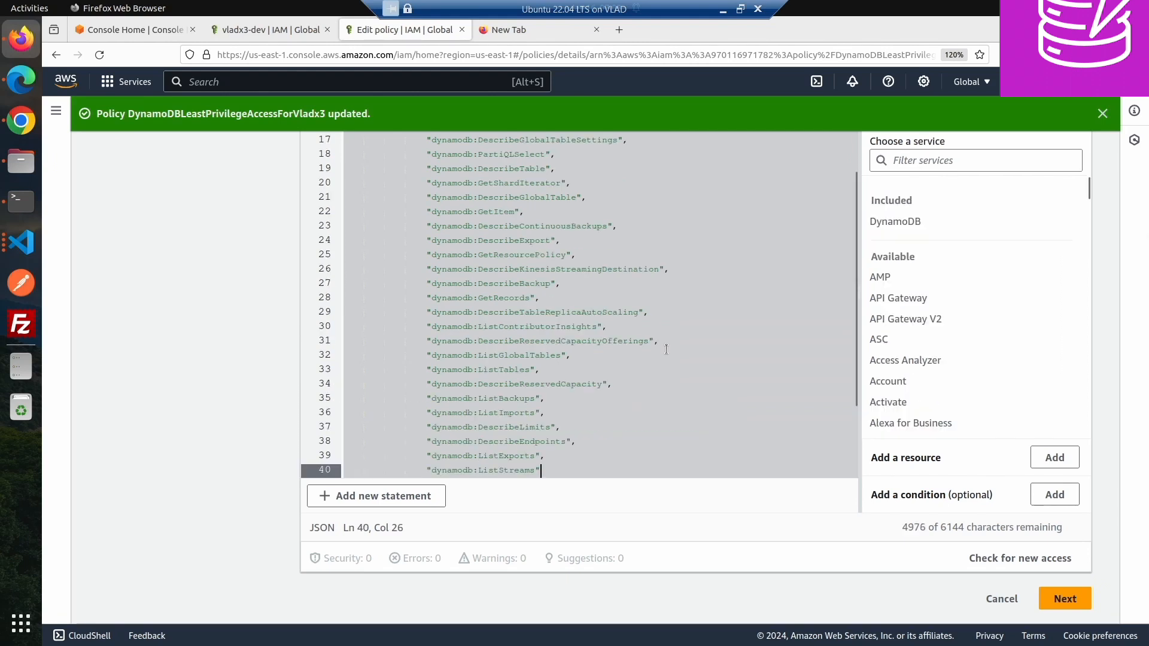
# - Remove the SolarSystem table ARN from the first statement's Resource list, leaving only Planets3
pyautogui.scroll(4, 665, 345)
pyautogui.scroll(-5, 550, 258)
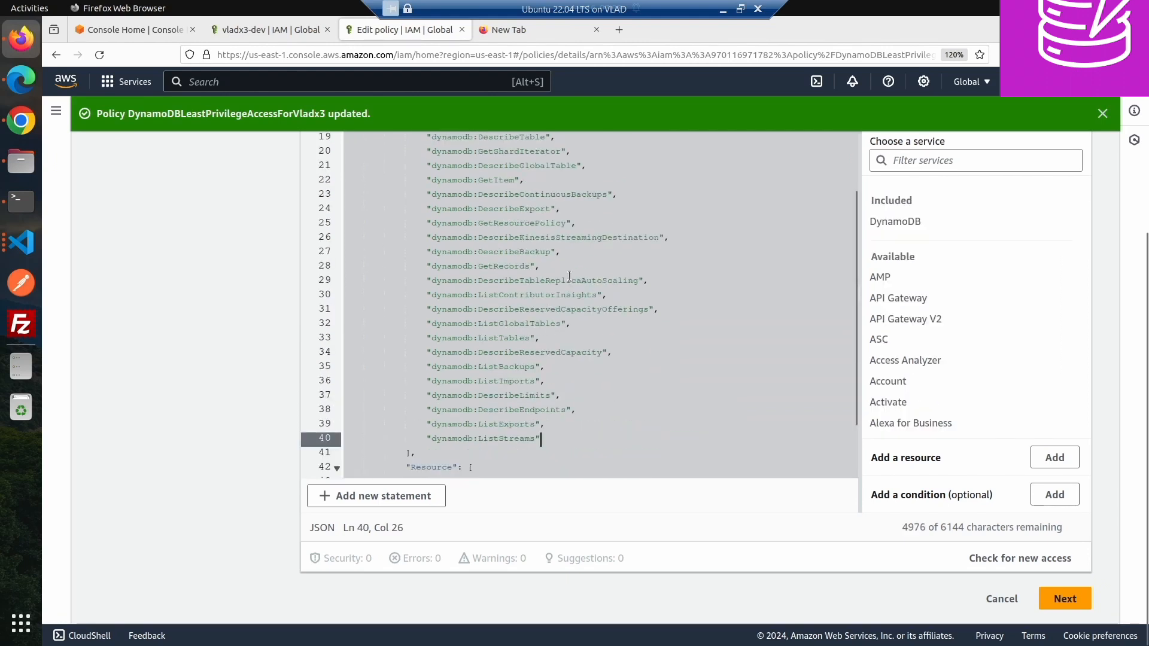
pyautogui.scroll(-2, 483, 409)
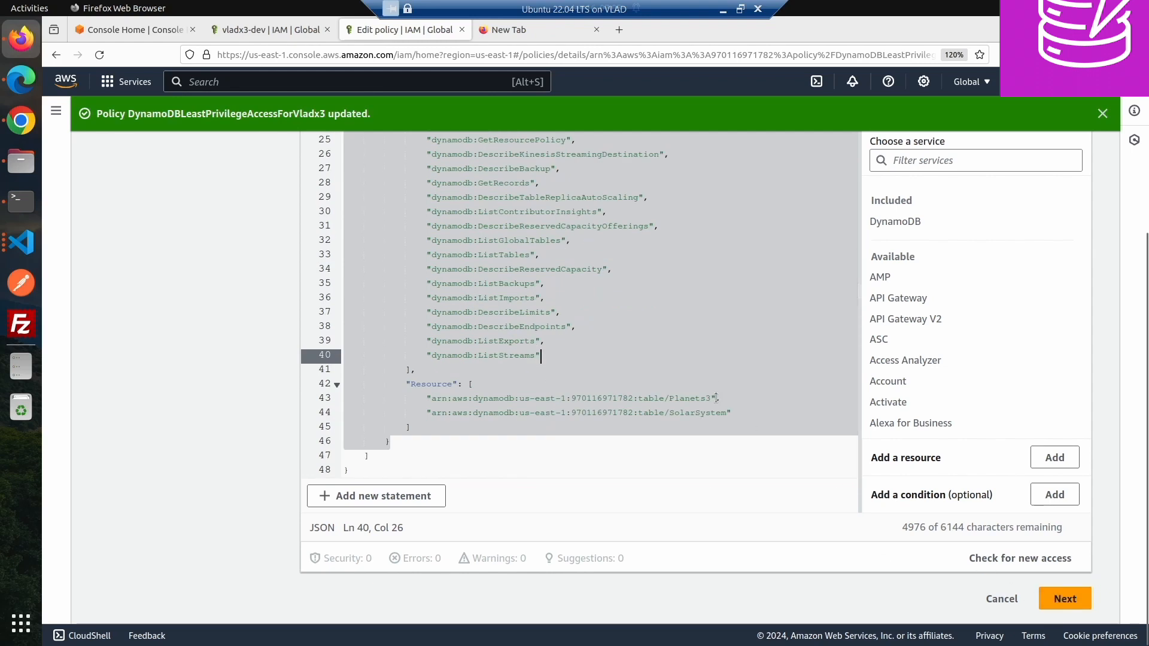
pyautogui.moveTo(715, 398); pyautogui.dragTo(733, 412)
pyautogui.press('BackSpace')
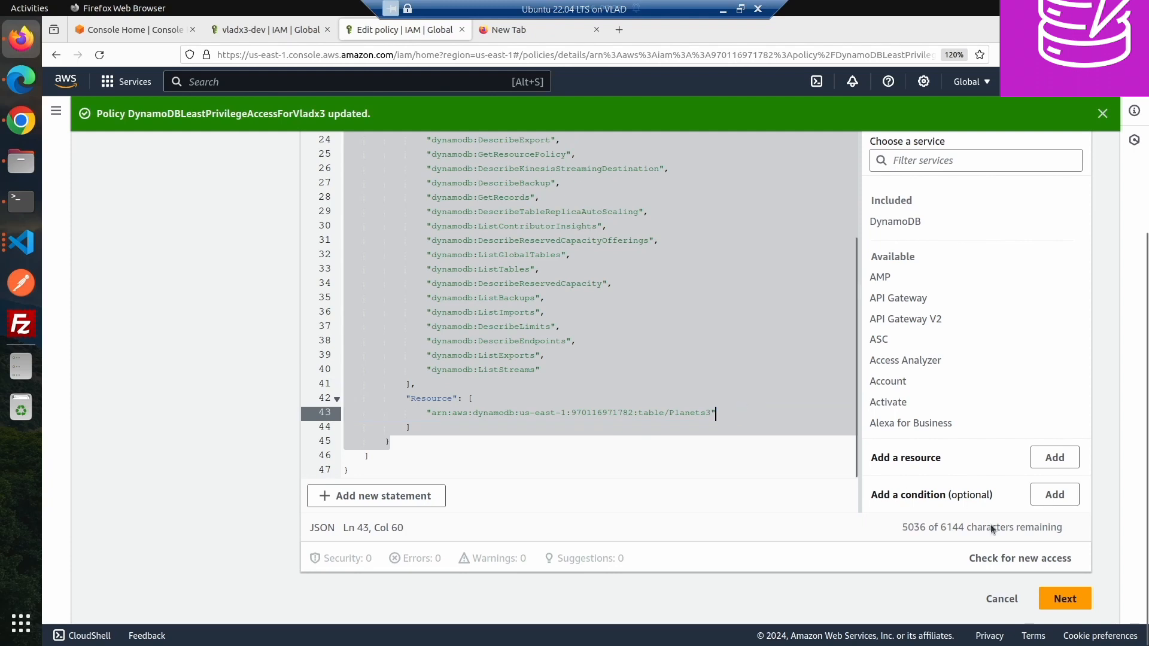
# - Review and save the policy changes as the new default version
pyautogui.click(1065, 598)
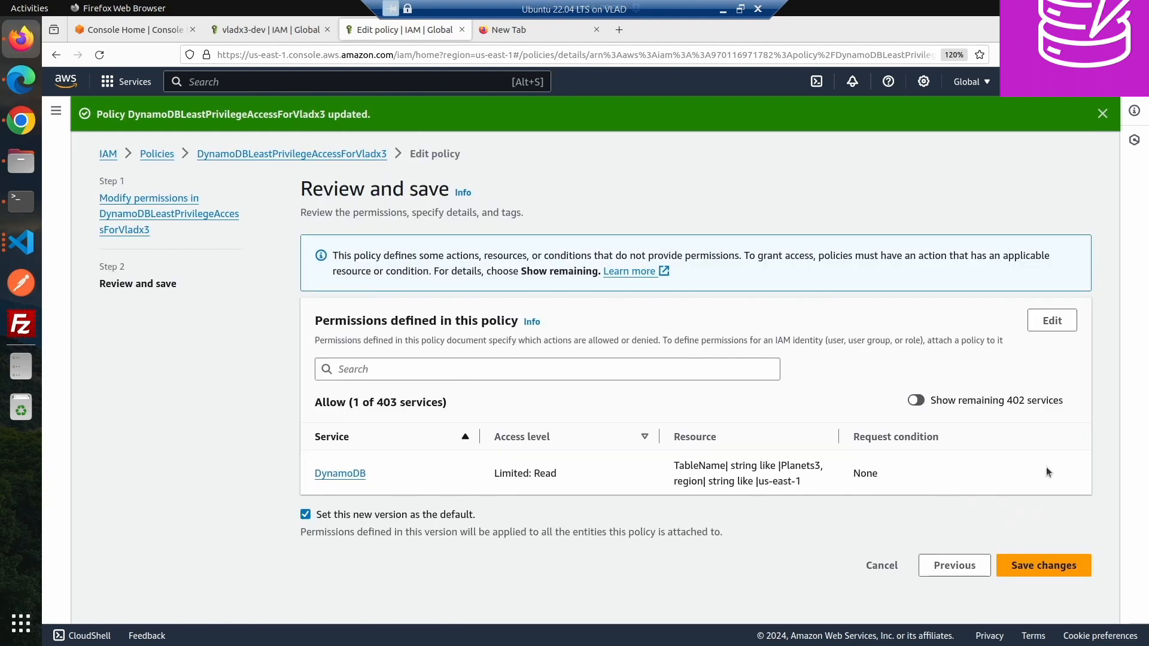
pyautogui.click(1042, 565)
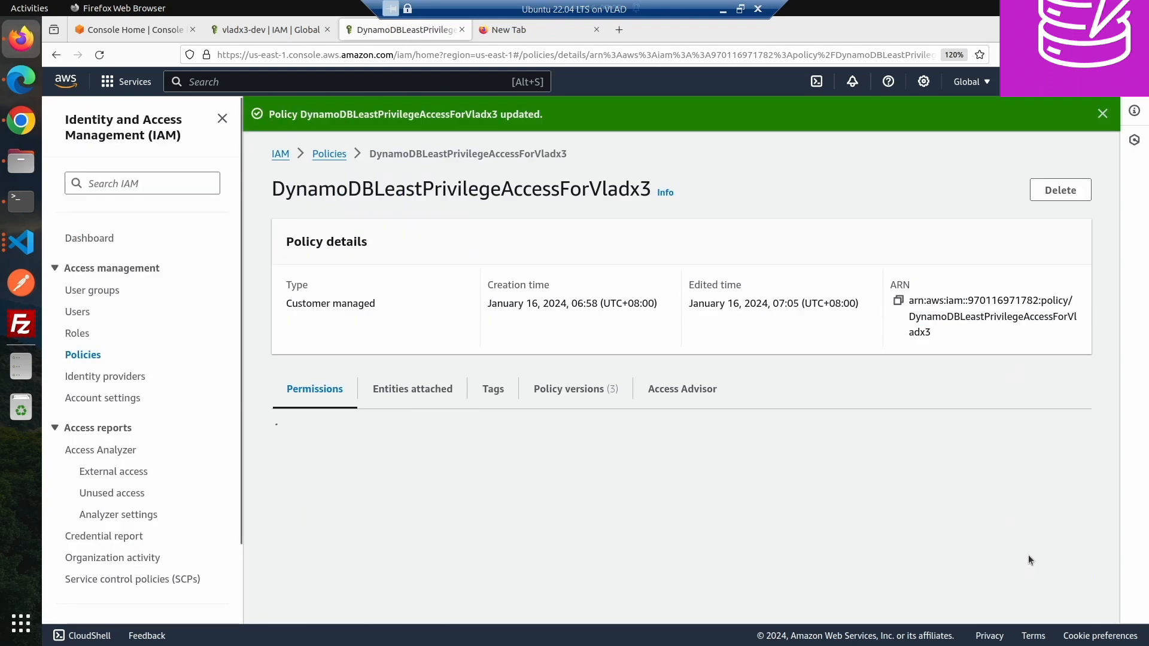
pyautogui.scroll(-3, 1026, 548)
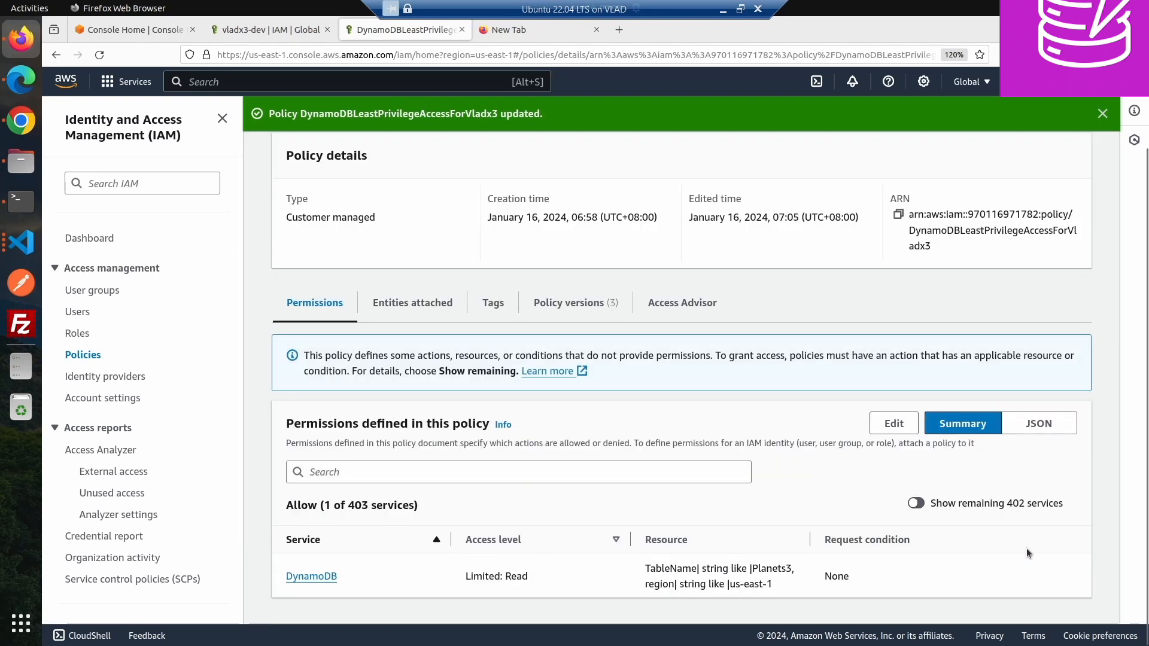
# - In Chrome, go back to the DynamoDB tables list and refresh it repeatedly
pyautogui.click(21, 120)
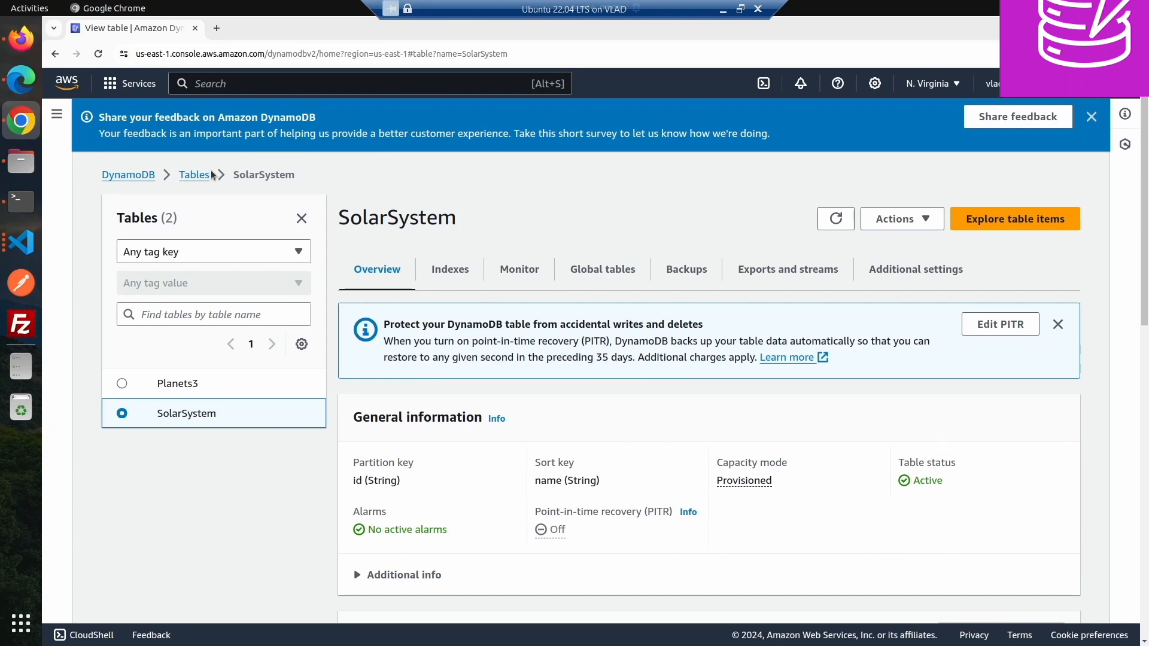
pyautogui.click(193, 175)
pyautogui.click(795, 219)
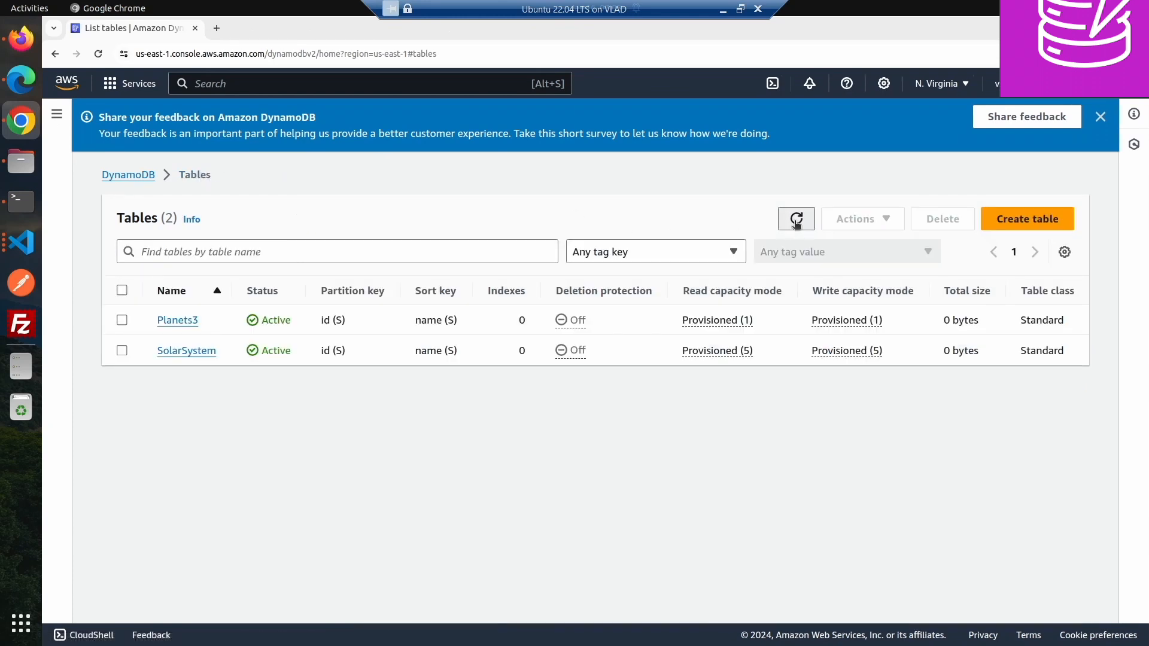
pyautogui.click(796, 220)
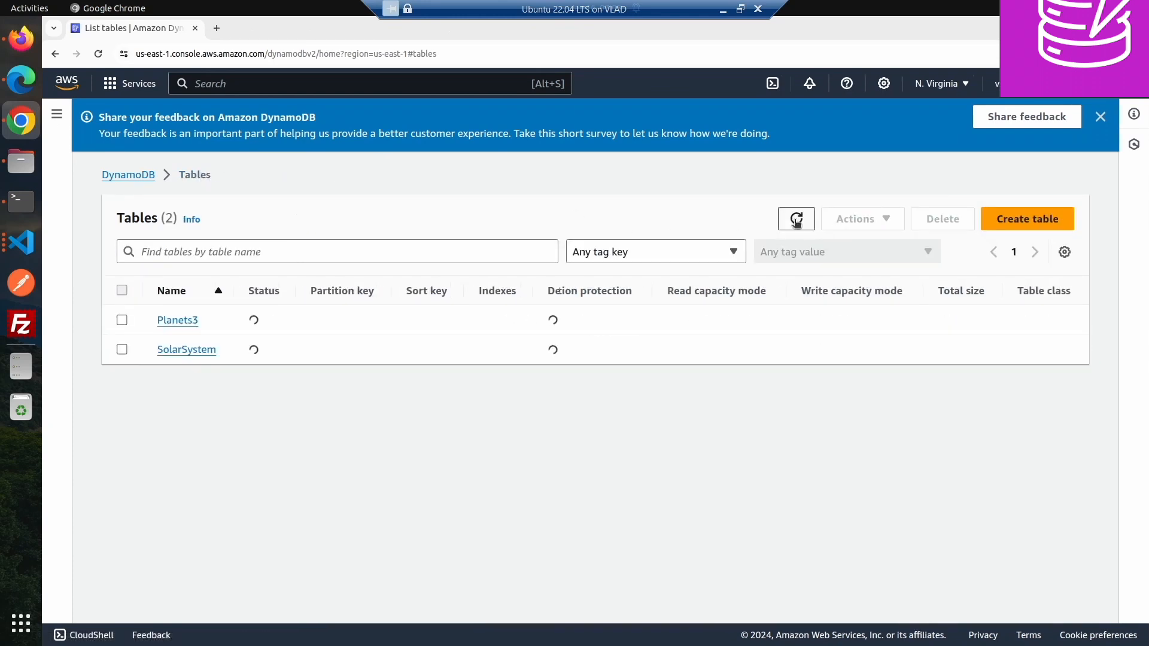
pyautogui.click(795, 219)
pyautogui.click(796, 219)
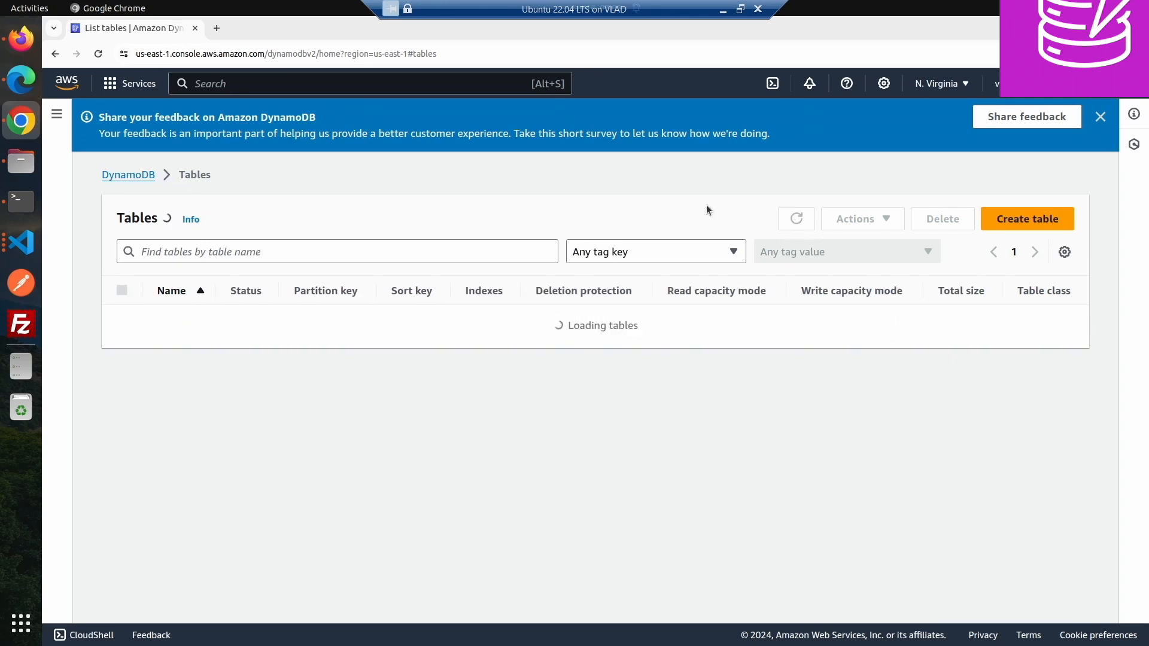
# - In Firefox, open the policy's editor again and review its JSON statements
pyautogui.click(20, 39)
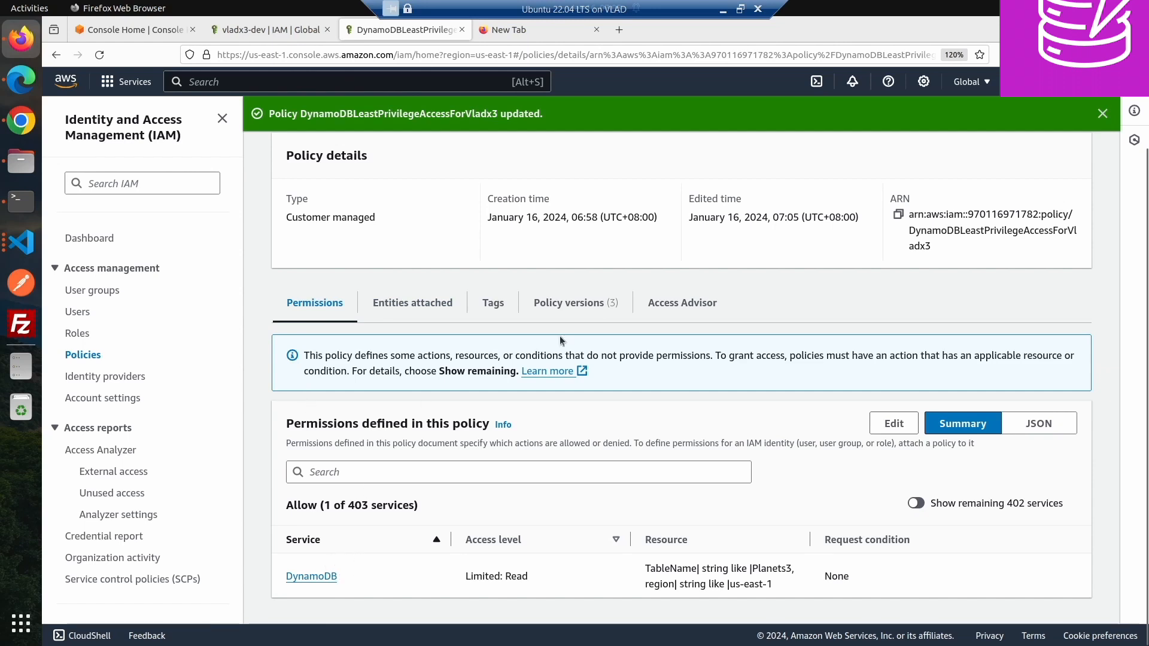
pyautogui.click(882, 422)
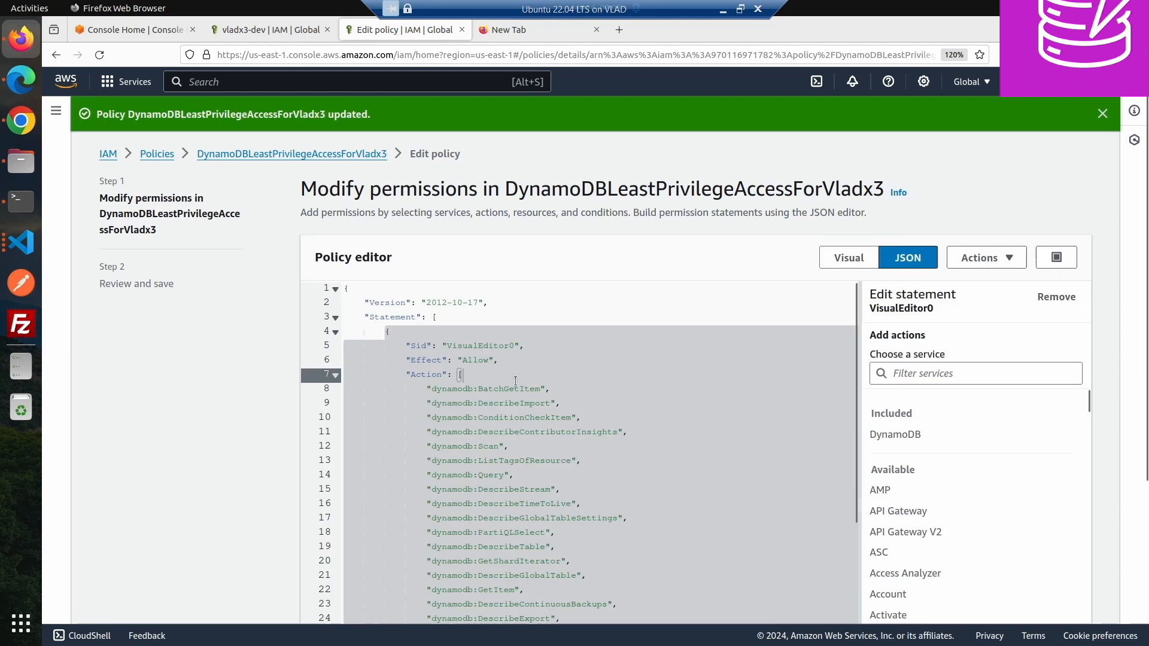
pyautogui.scroll(-5, 588, 401)
pyautogui.scroll(-2, 588, 401)
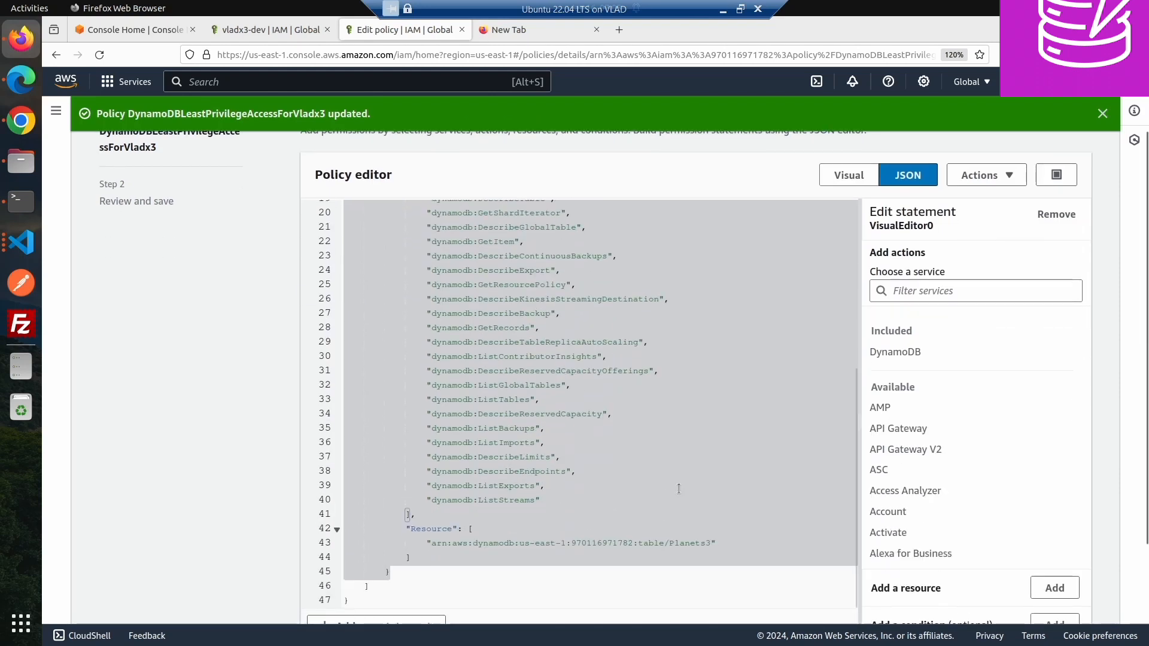
# - In Chrome, refresh the tables list, navigate to the DynamoDB home and back to Tables, and refresh repeatedly
pyautogui.click(24, 124)
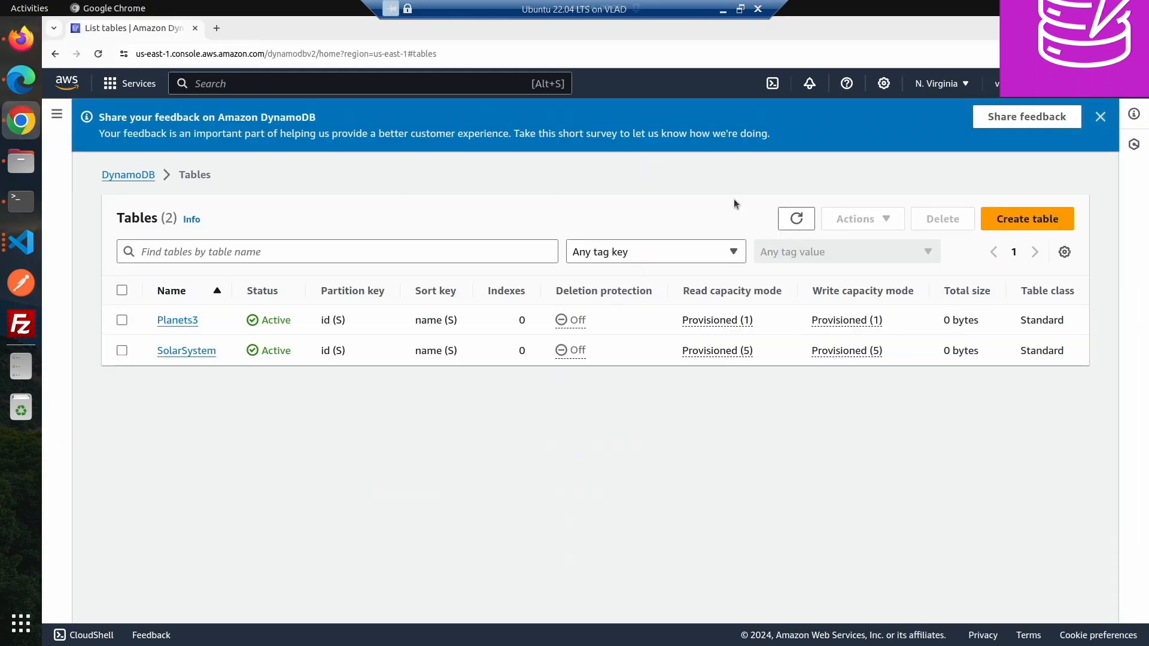
pyautogui.click(796, 219)
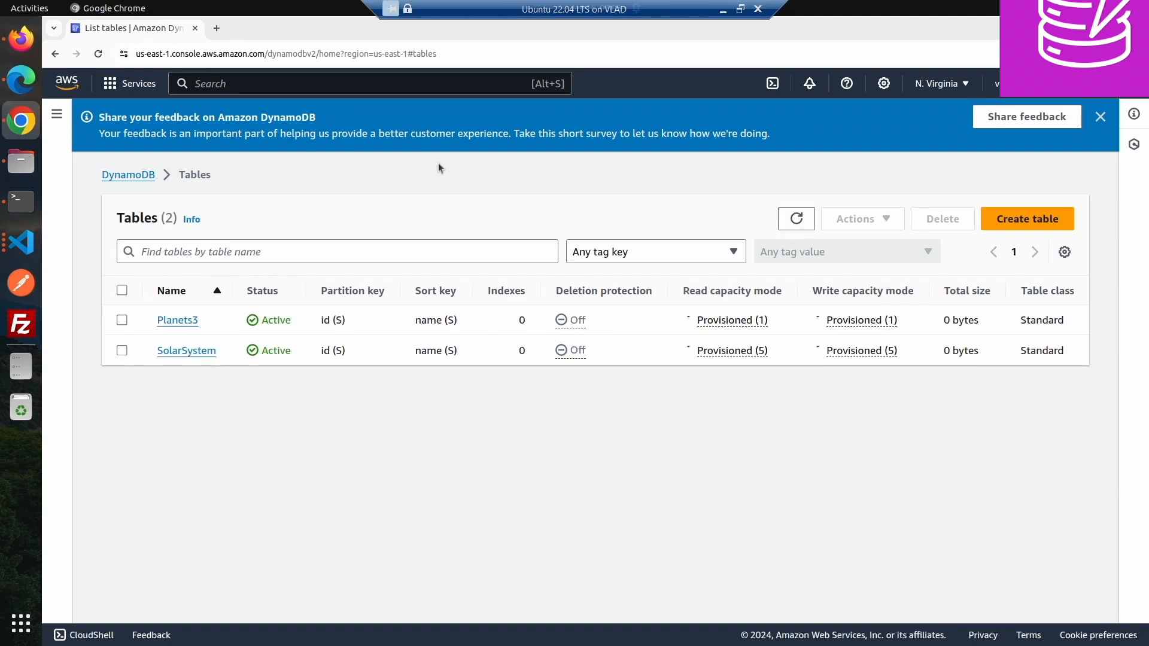
pyautogui.click(146, 175)
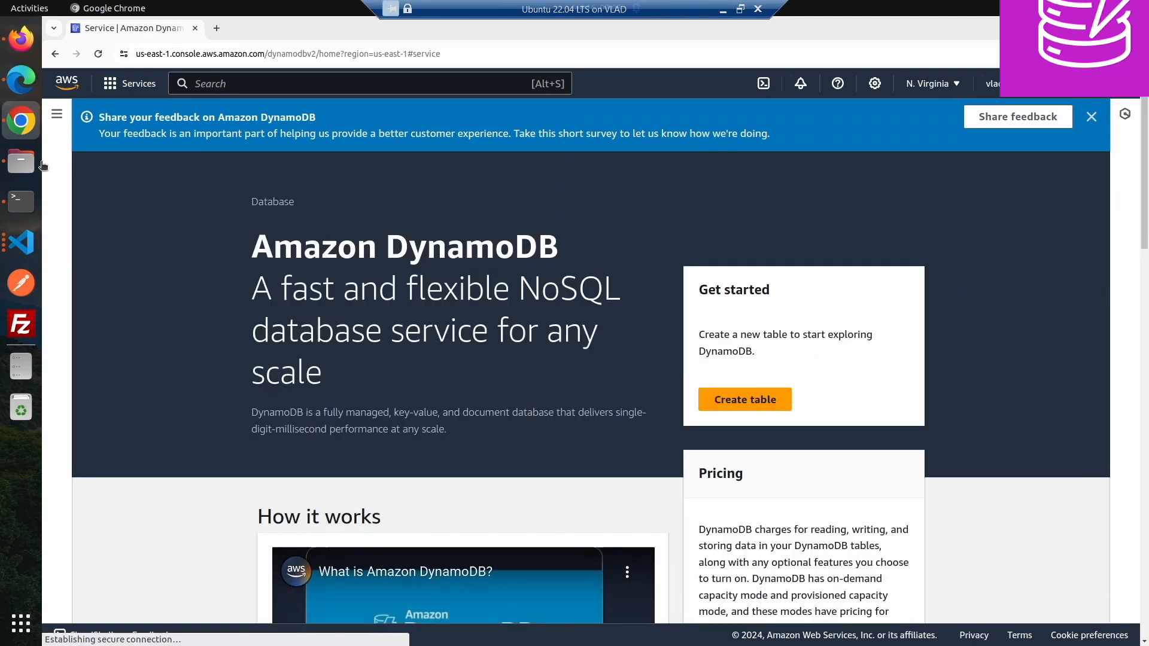
pyautogui.click(56, 115)
pyautogui.click(83, 191)
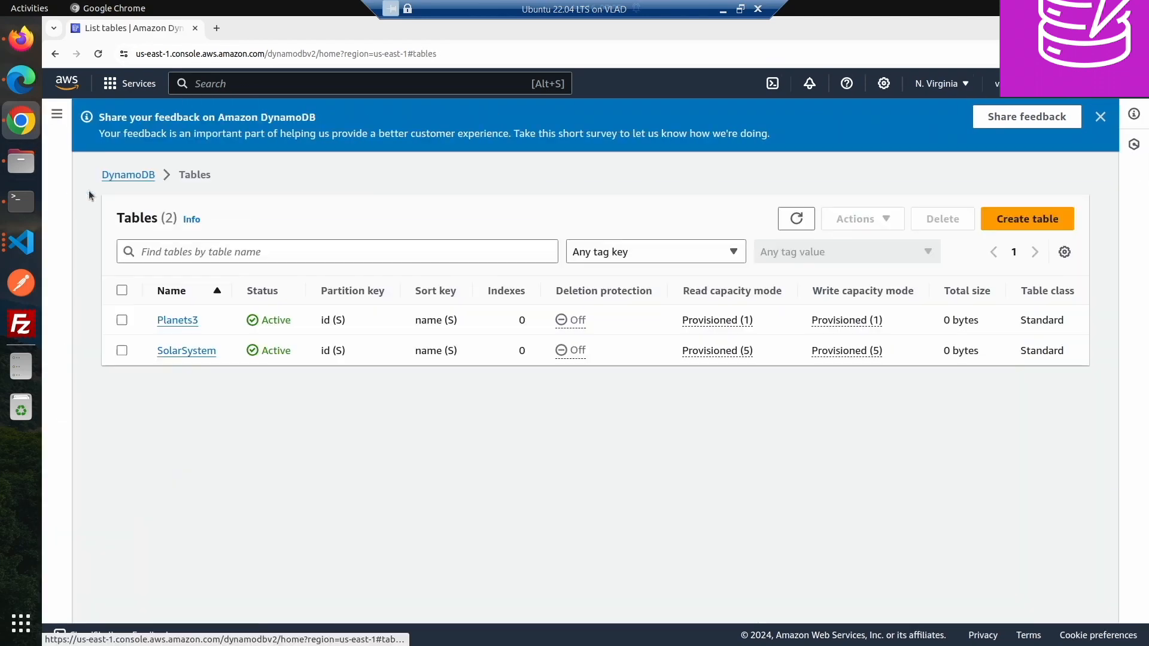
pyautogui.click(793, 220)
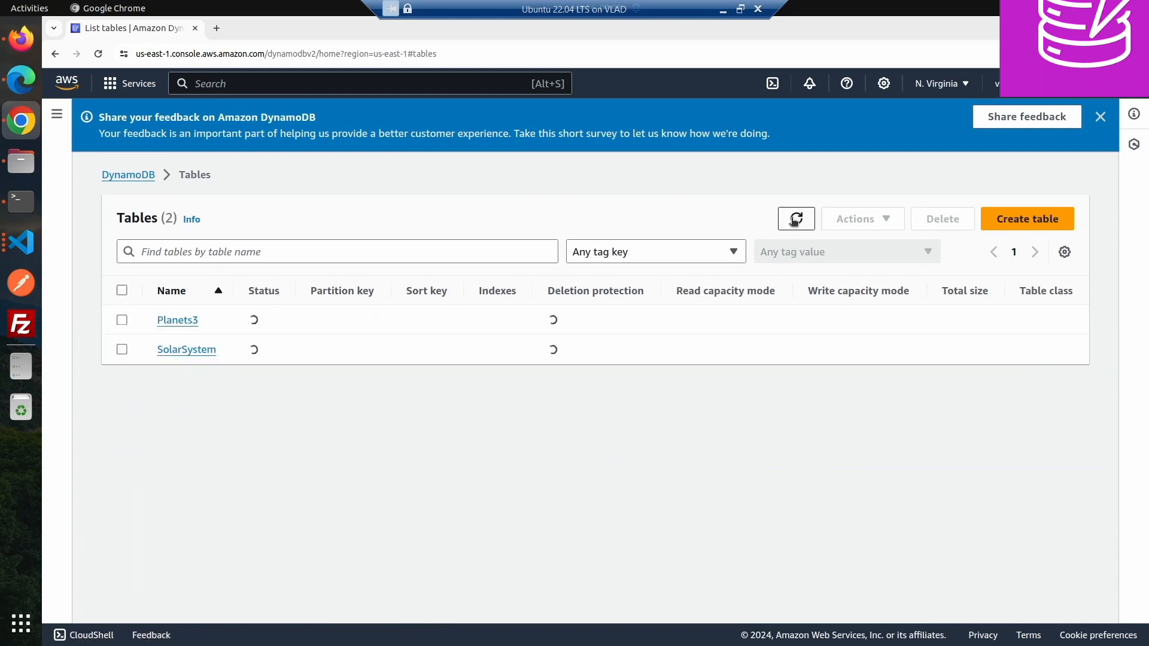
pyautogui.click(790, 221)
pyautogui.click(790, 221)
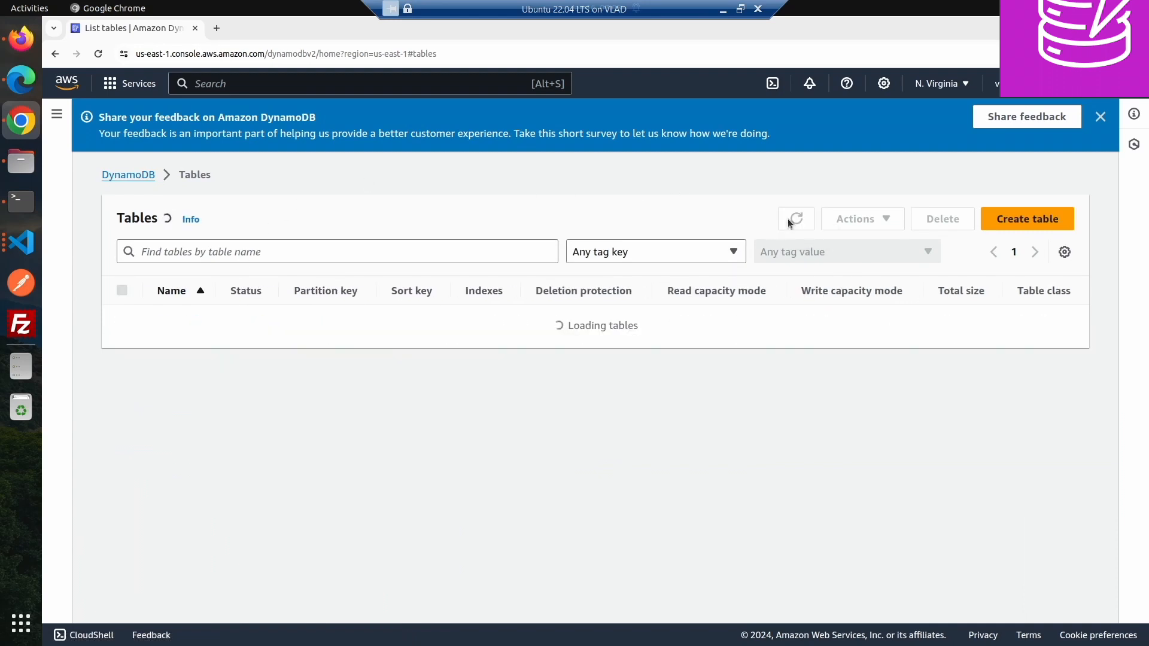
pyautogui.click(789, 220)
pyautogui.click(790, 221)
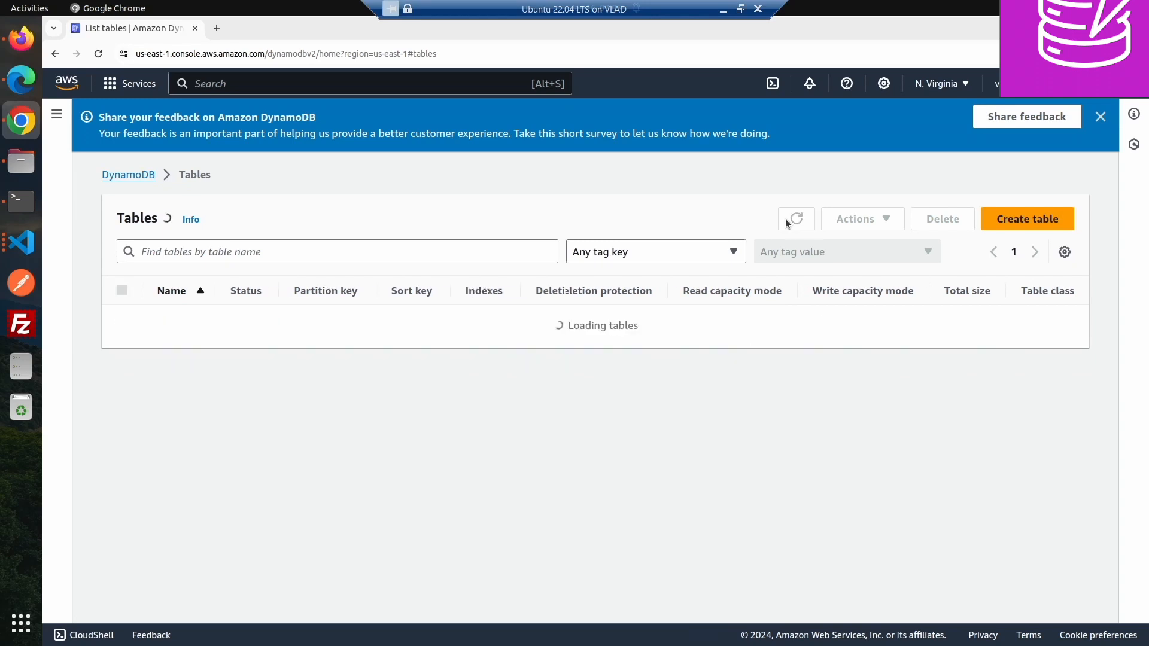
pyautogui.click(789, 222)
pyautogui.click(789, 221)
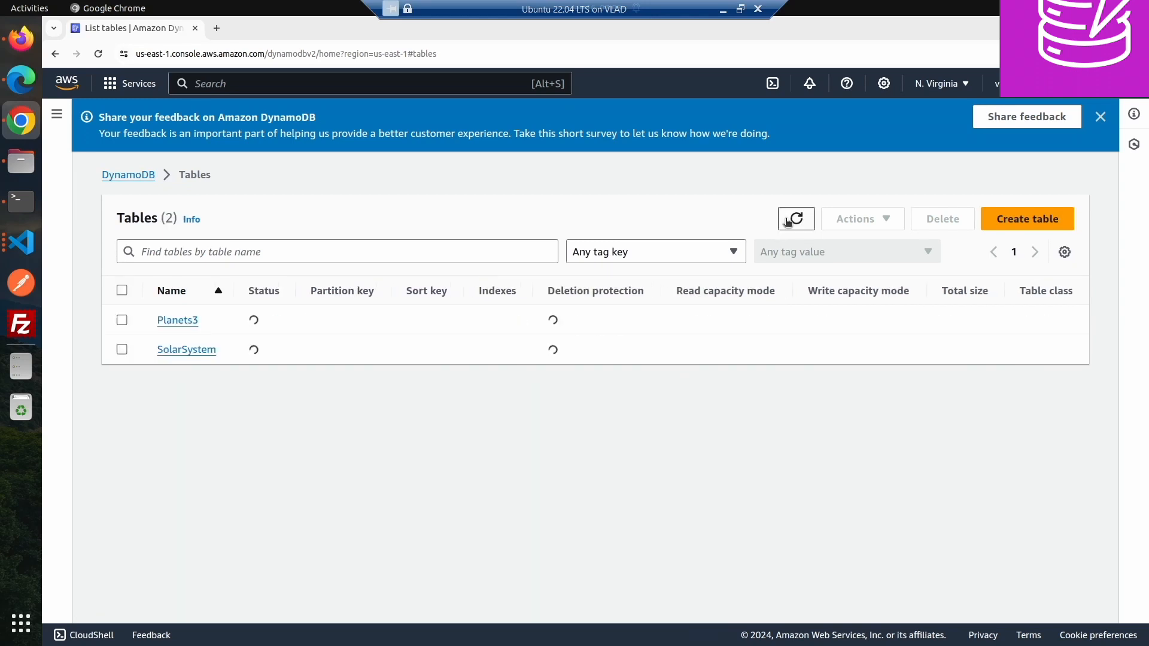
pyautogui.click(788, 222)
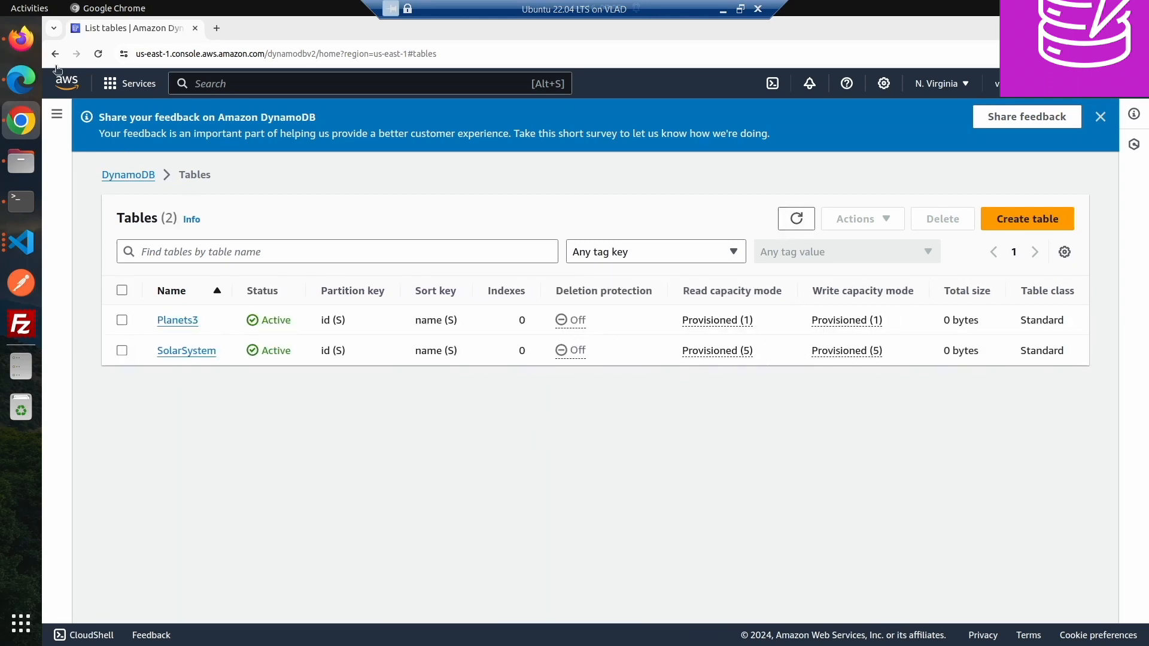
# - Check the SolarSystem table in Edge, then return to Firefox and scroll through the policy JSON
pyautogui.click(33, 81)
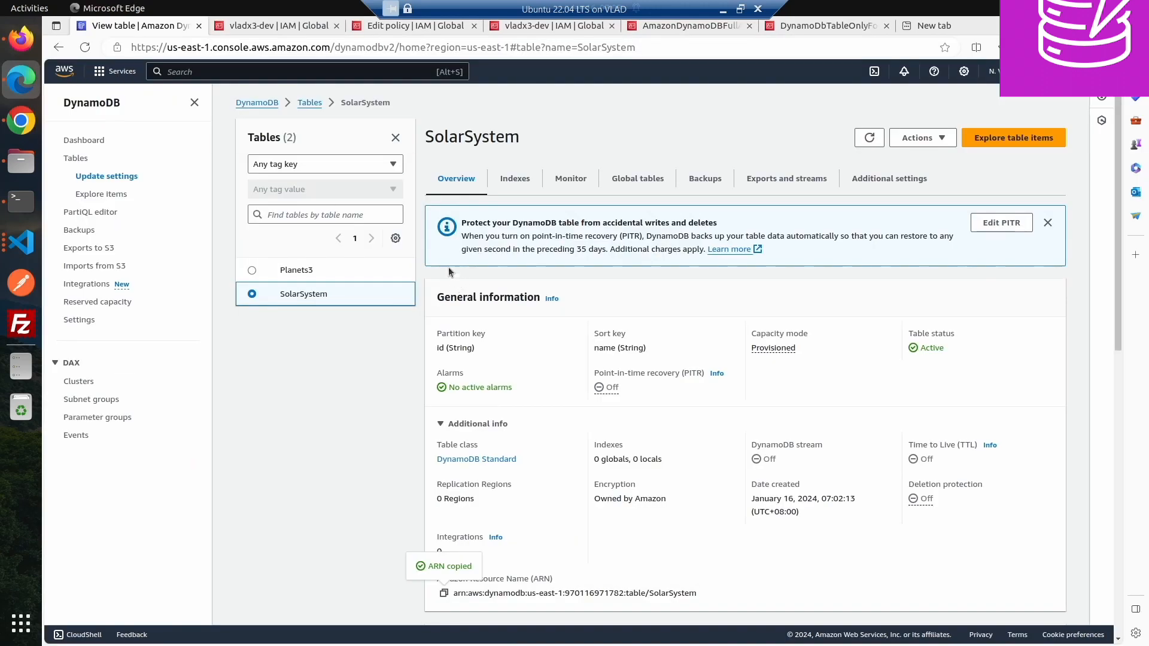
pyautogui.click(37, 47)
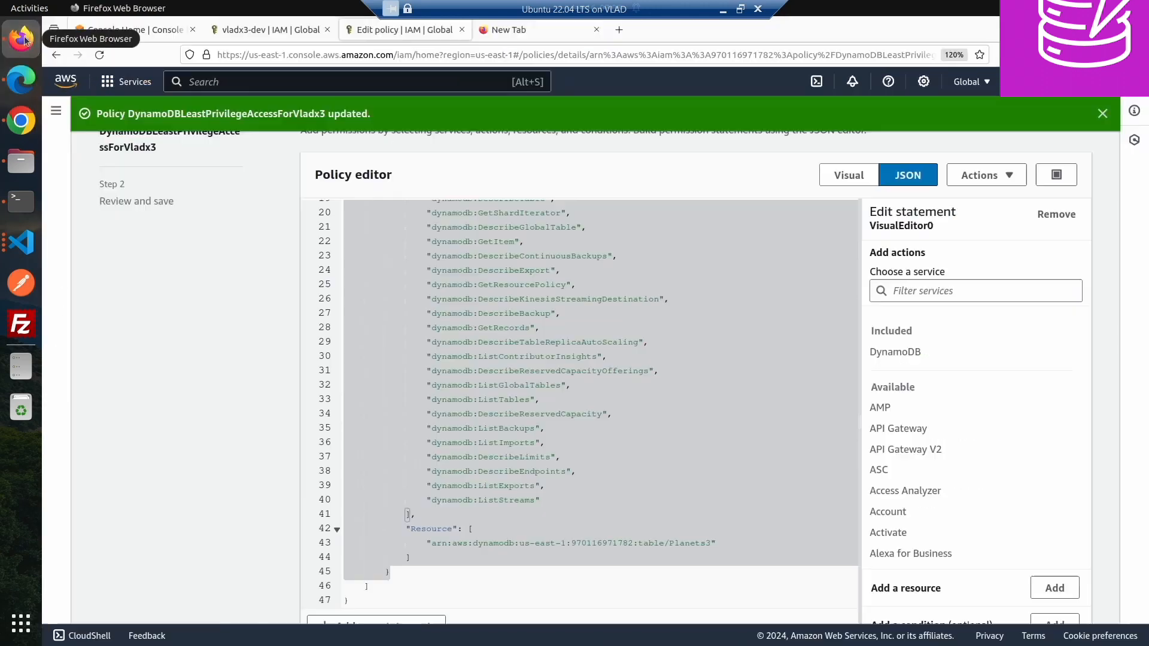
pyautogui.scroll(-3, 726, 445)
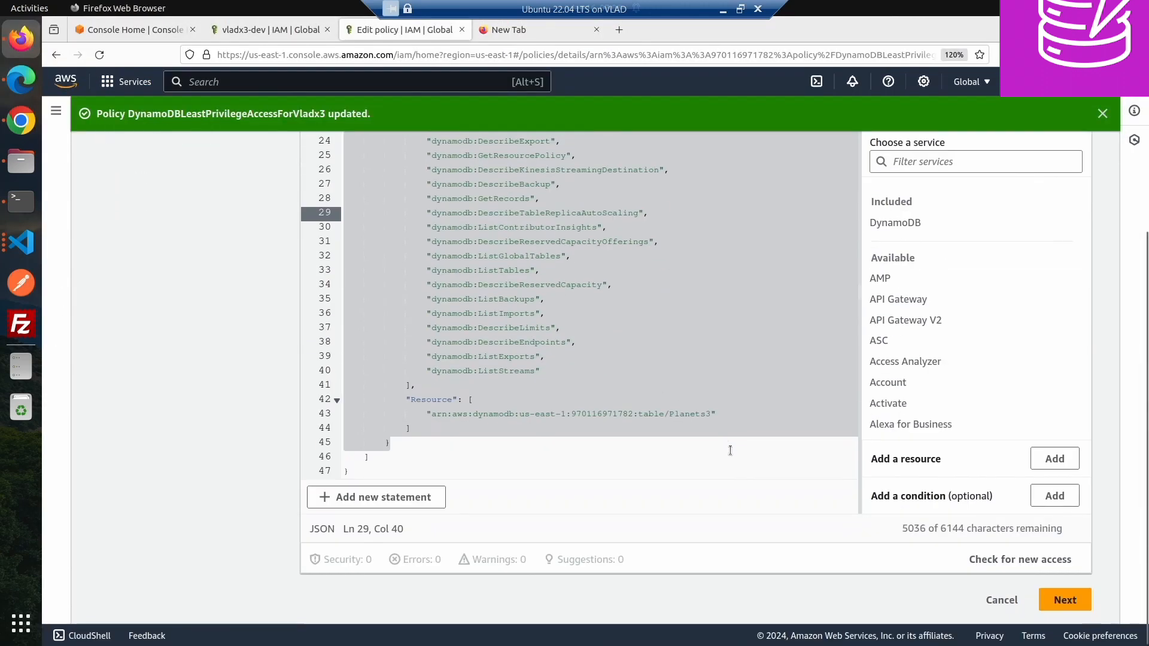
pyautogui.scroll(5, 725, 406)
pyautogui.scroll(5, 726, 371)
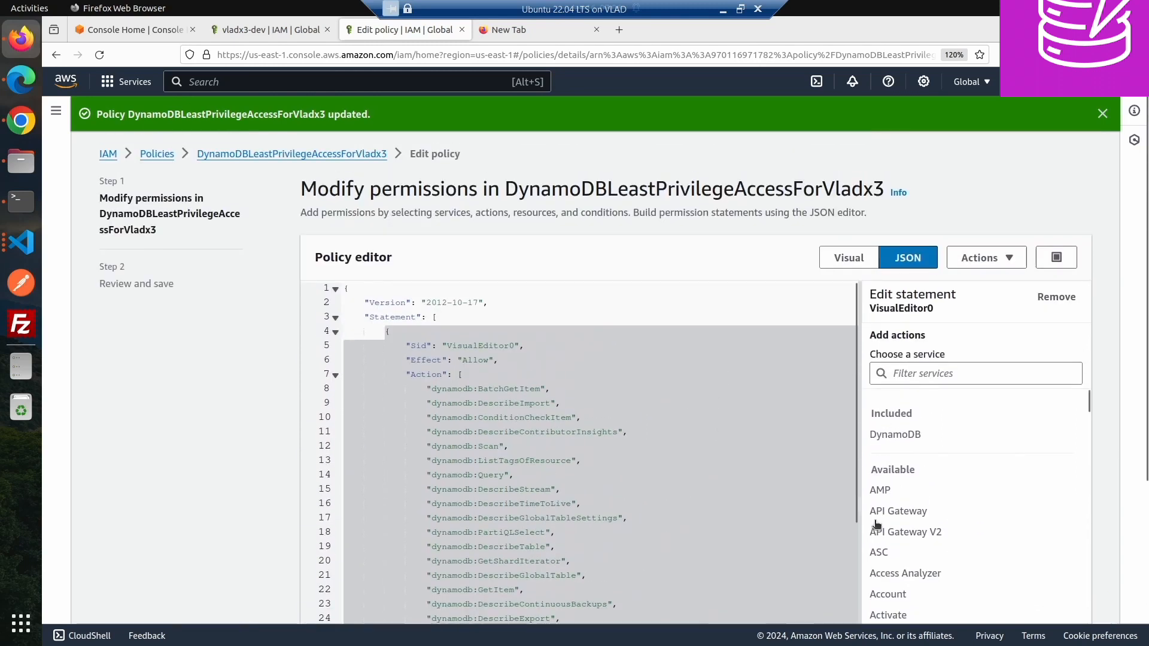
# - Scroll through the policy JSON and save it as a new default version without editing
pyautogui.scroll(-3, 855, 522)
pyautogui.scroll(-3, 869, 524)
pyautogui.scroll(-4, 764, 527)
pyautogui.scroll(-1, 765, 507)
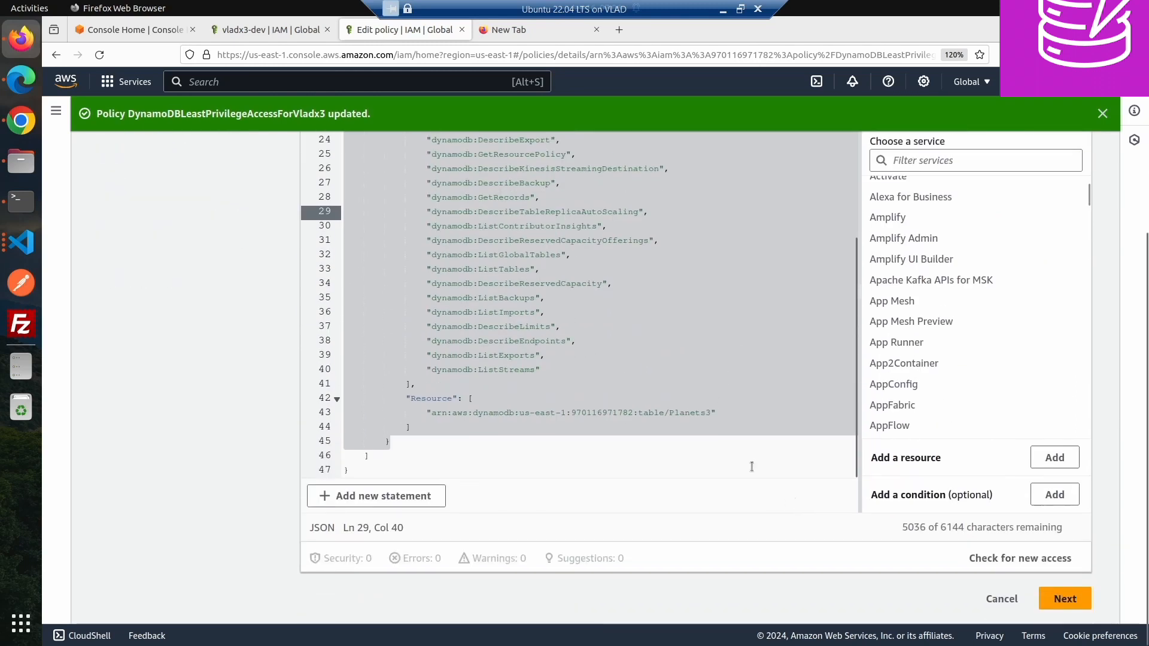
pyautogui.click(1065, 599)
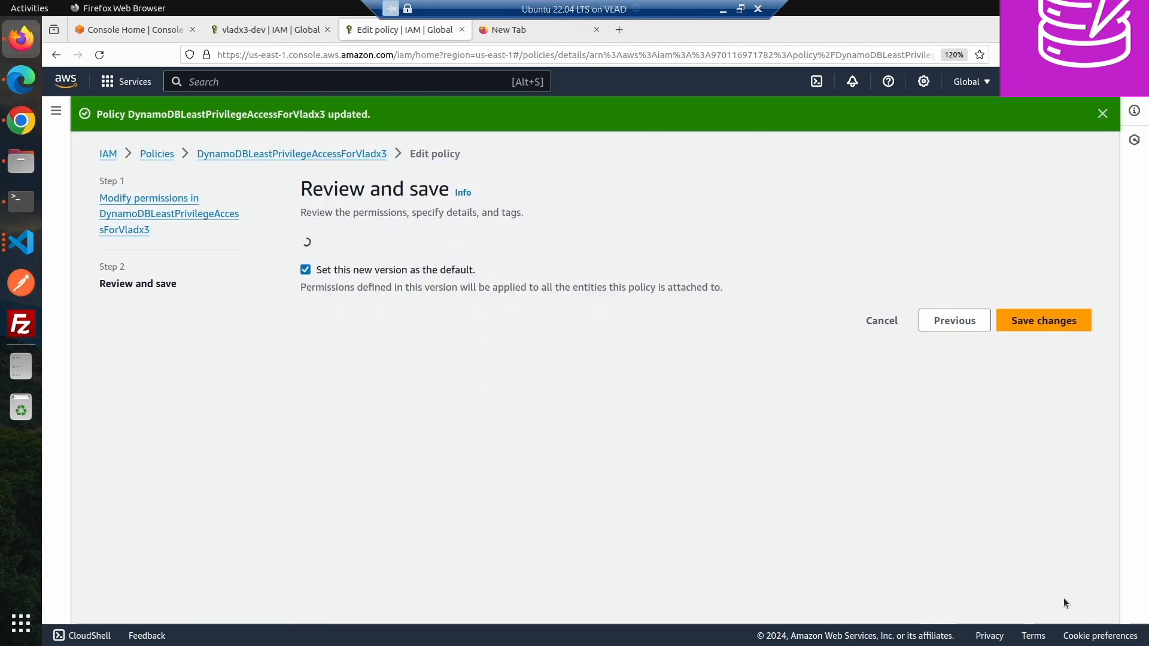
pyautogui.click(1034, 574)
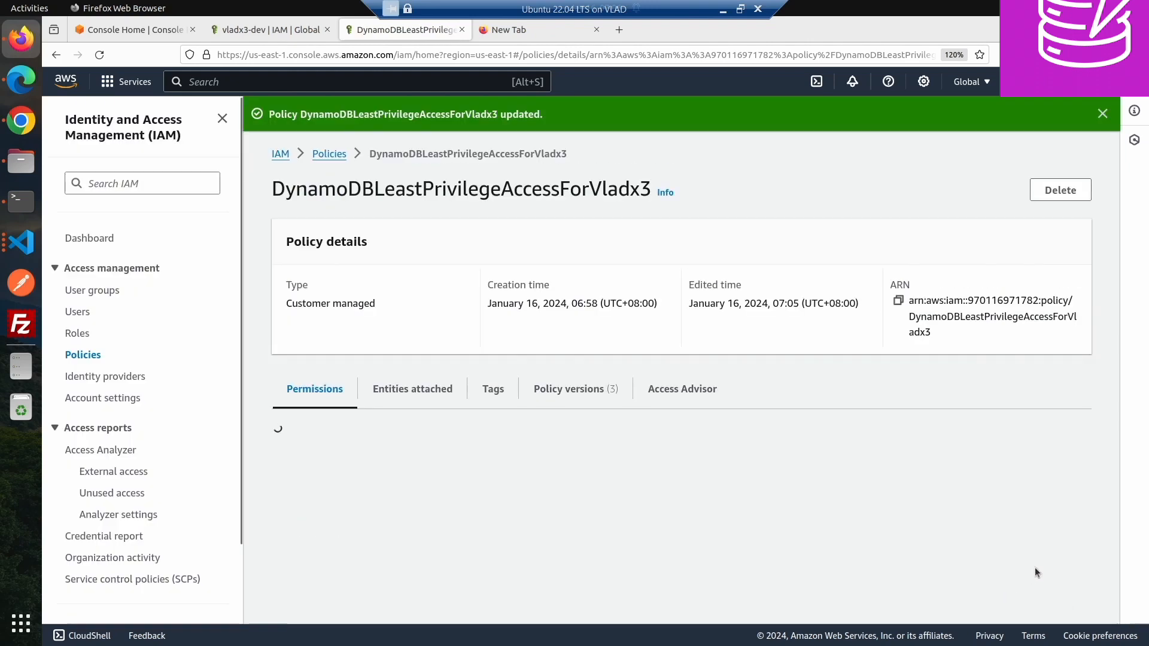
# - In Chrome, refresh the DynamoDB tables list and open the SolarSystem table
pyautogui.click(25, 123)
pyautogui.click(810, 218)
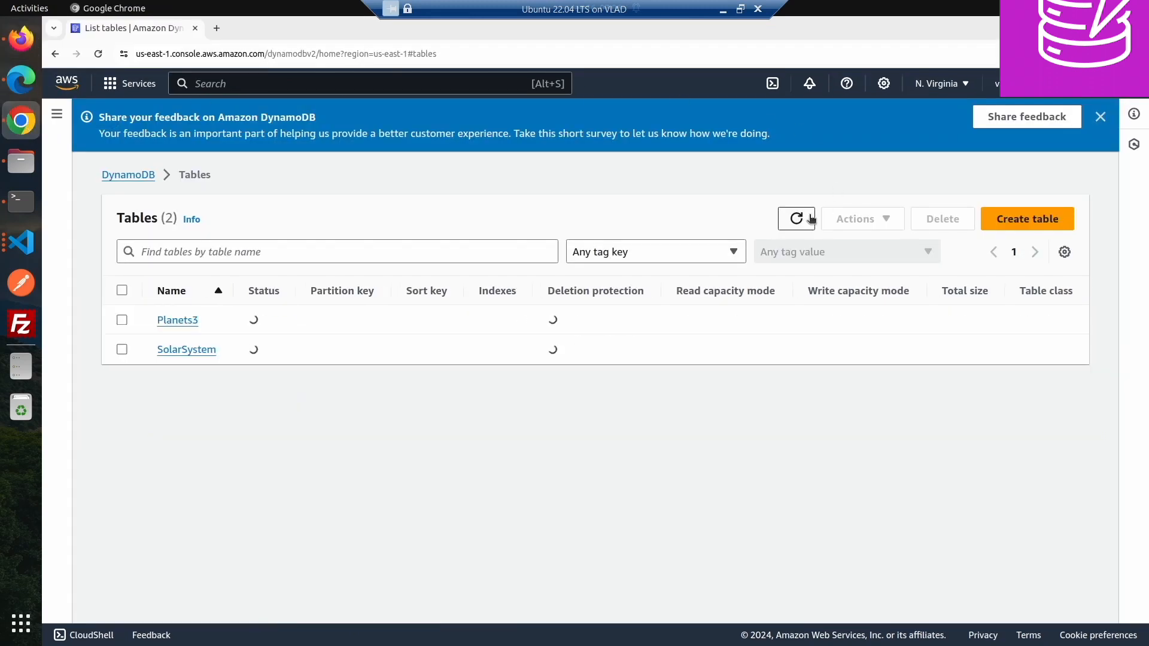
pyautogui.click(811, 219)
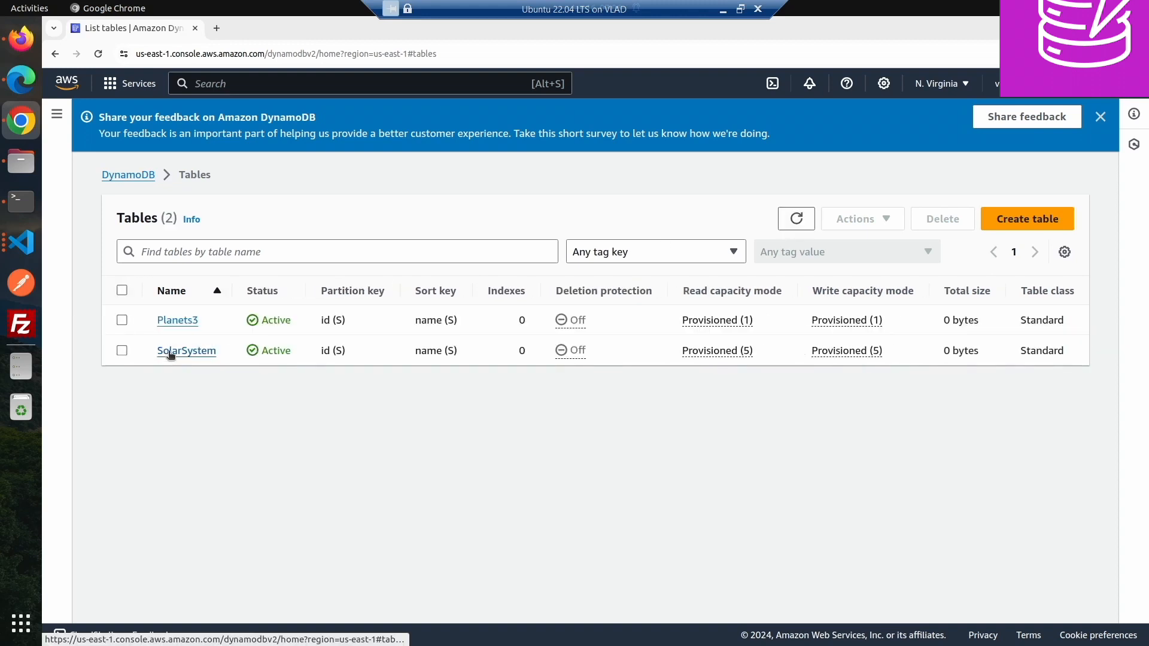
pyautogui.click(169, 351)
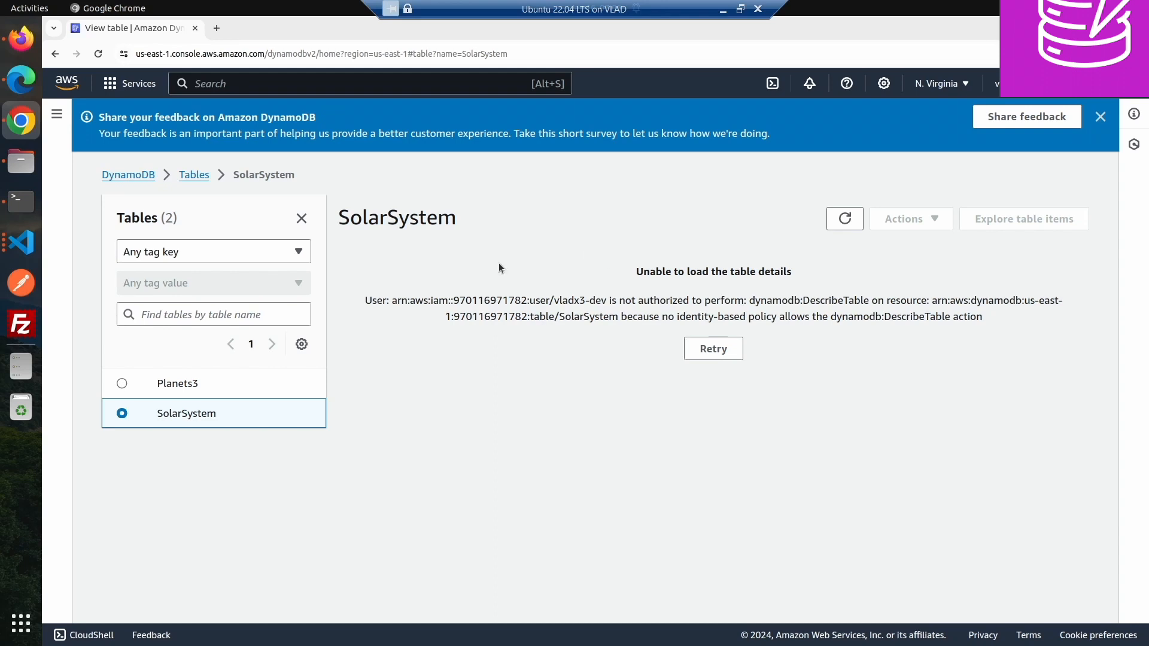
# - Return to the tables list and refresh it several times
pyautogui.click(200, 172)
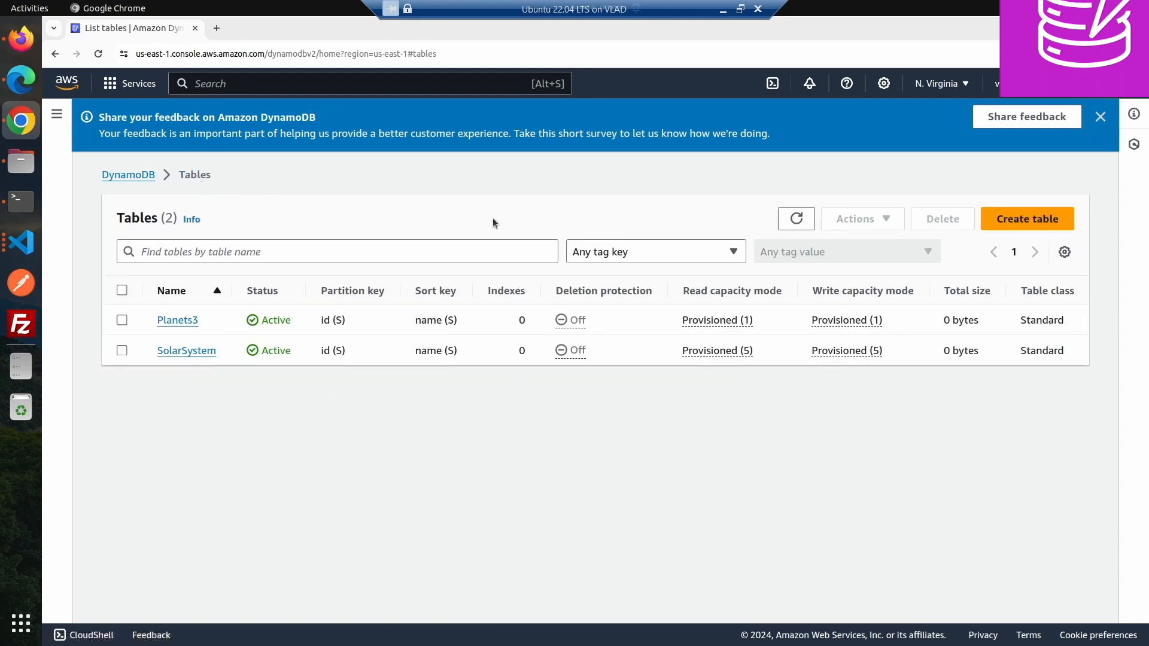
pyautogui.click(797, 220)
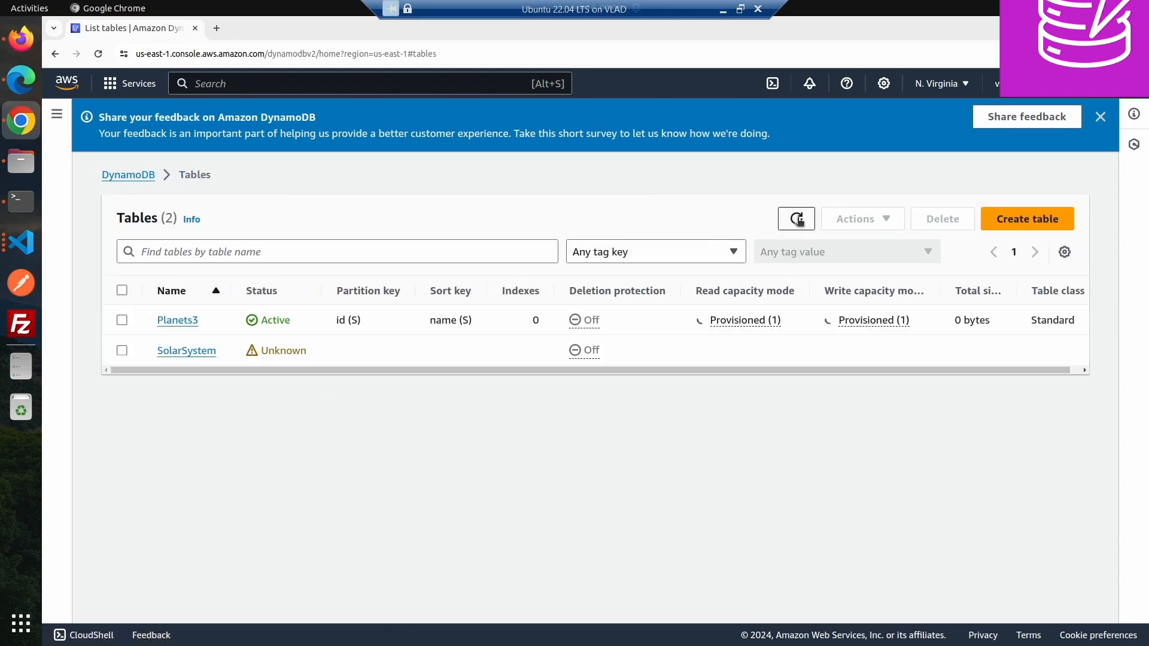
pyautogui.click(796, 220)
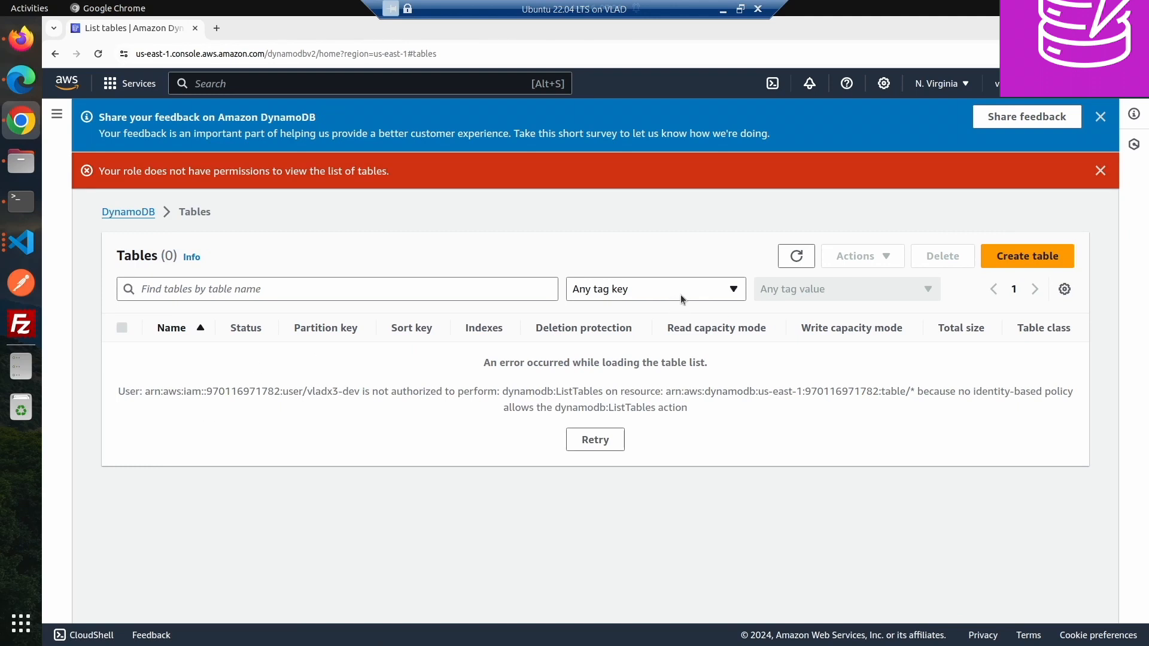
pyautogui.click(795, 256)
pyautogui.click(795, 256)
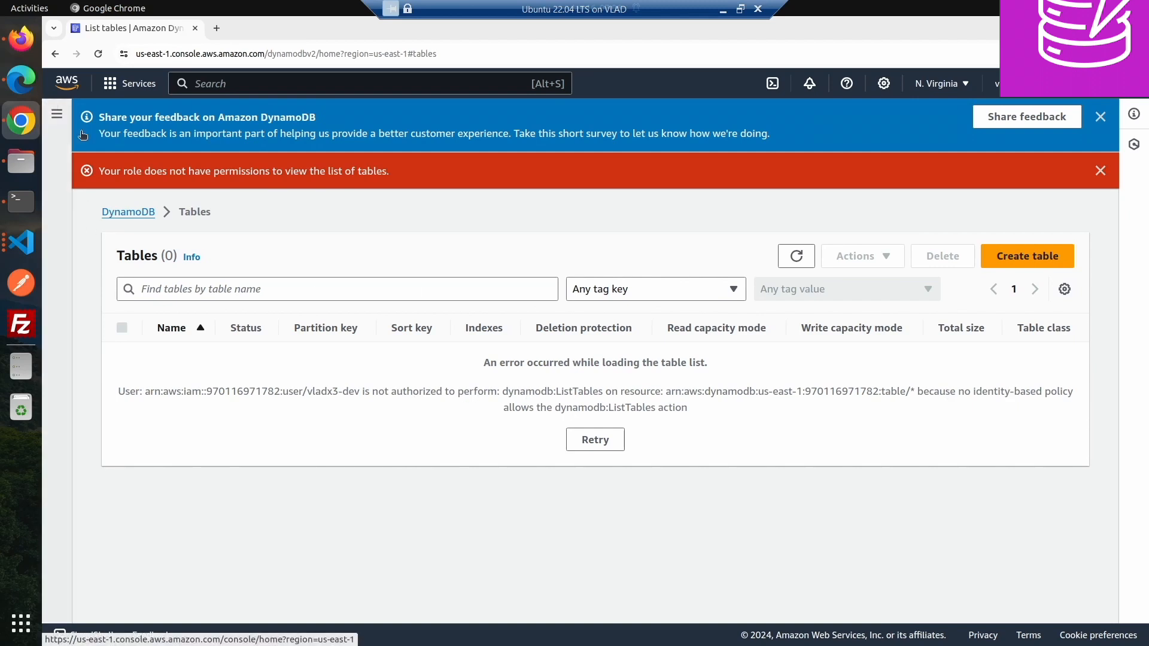
pyautogui.click(798, 256)
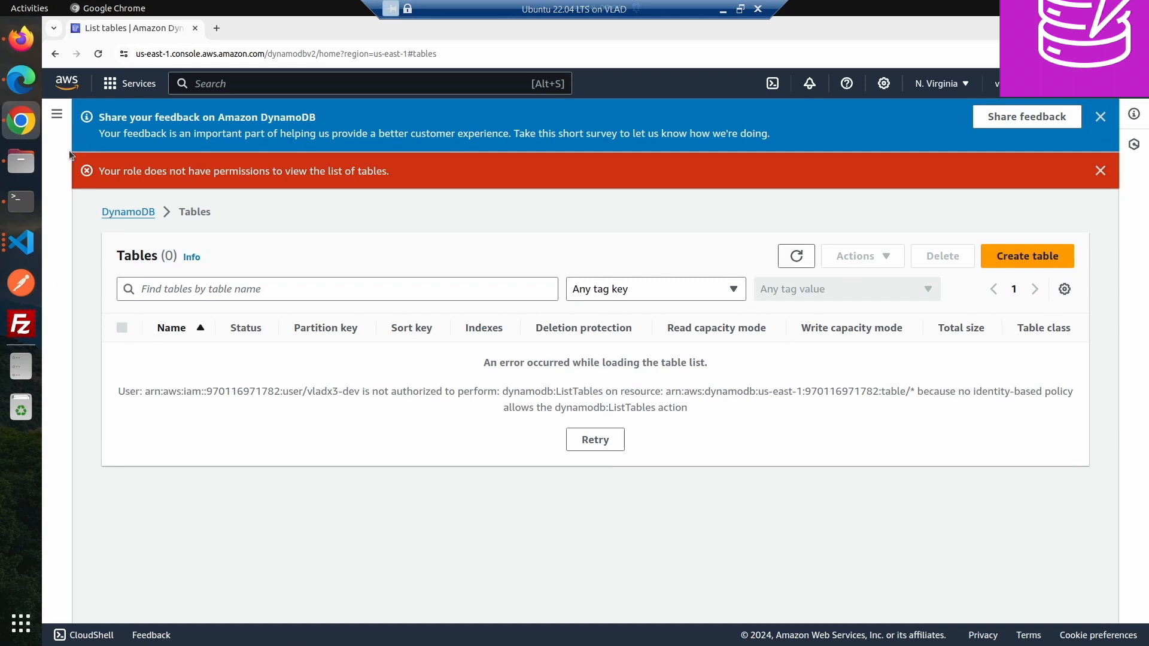
# - Switch via Edge to Firefox and check the policy's attached entities and permissions summary
pyautogui.click(21, 79)
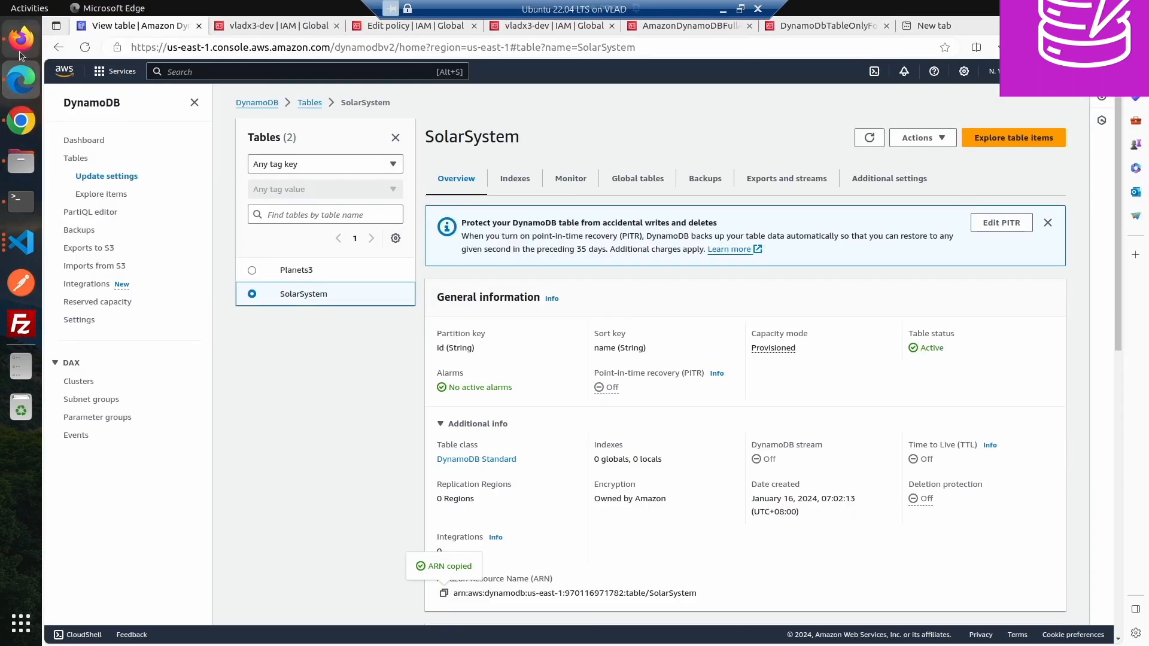
pyautogui.click(20, 39)
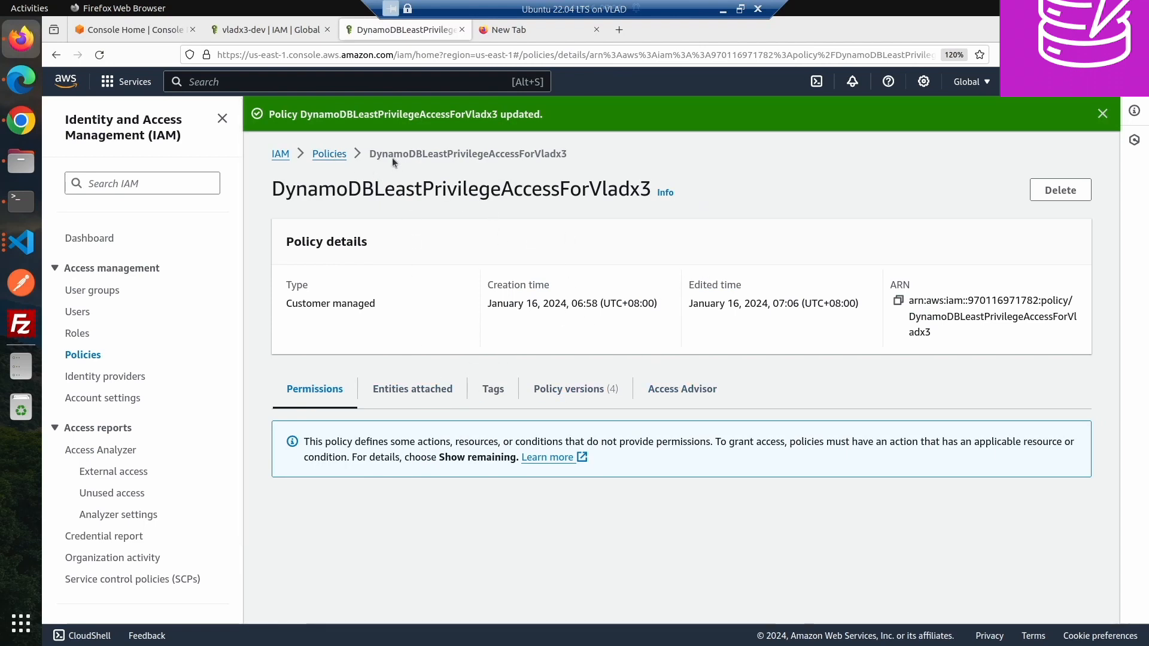
pyautogui.click(421, 398)
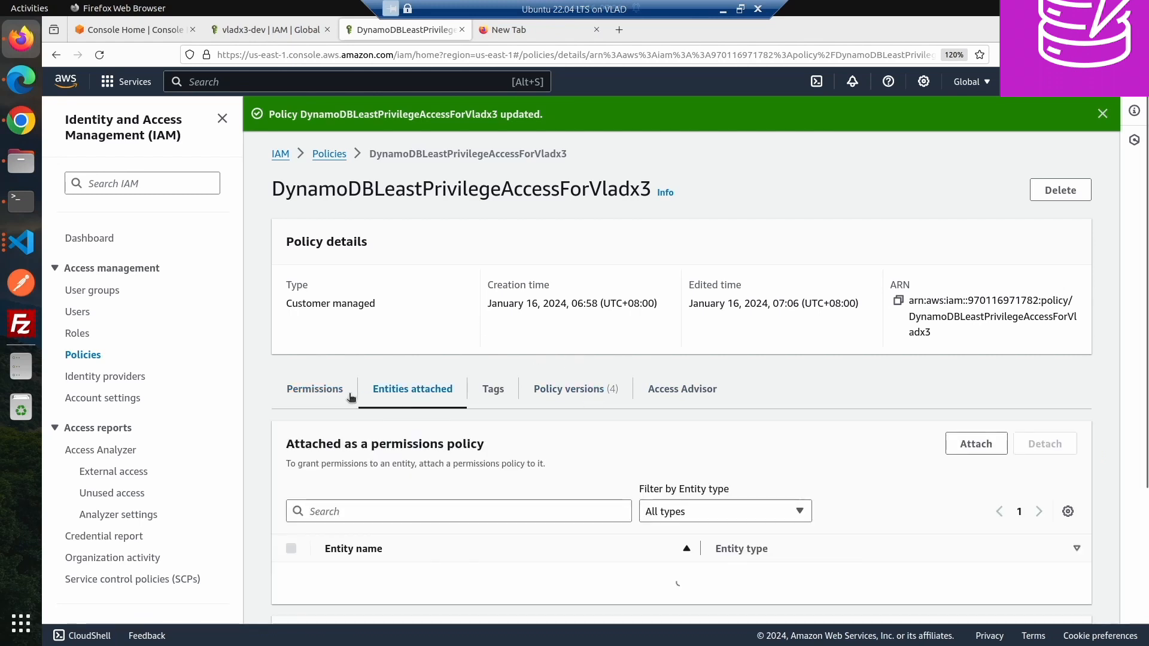
pyautogui.click(326, 390)
pyautogui.scroll(-3, 326, 391)
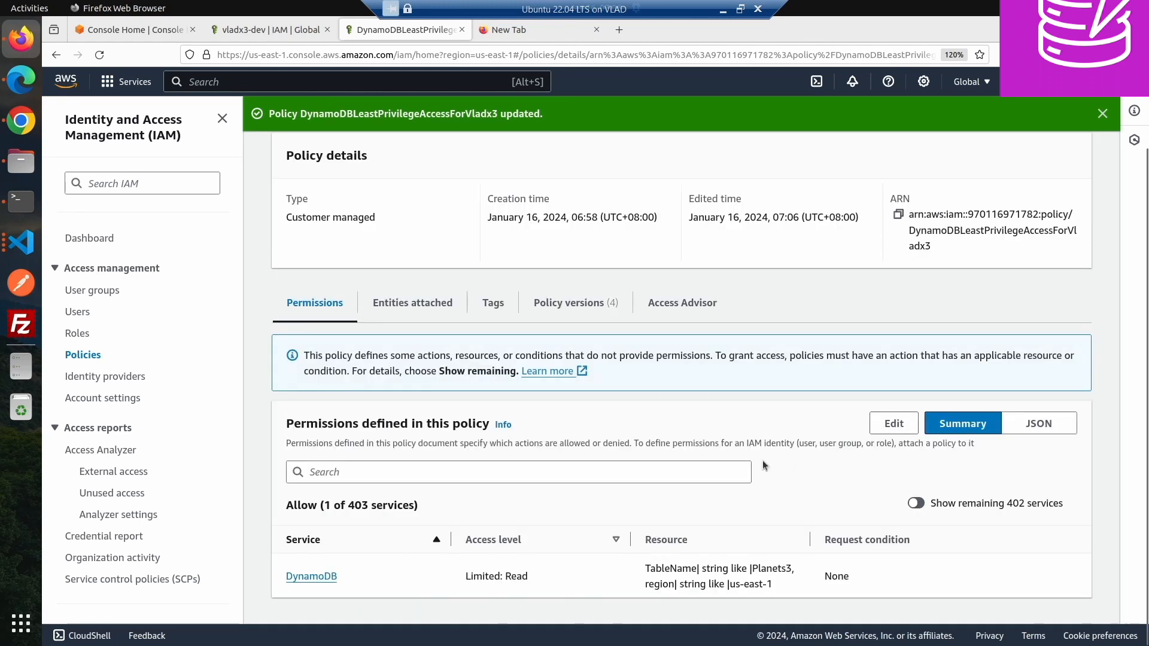
# - Edit the policy JSON so Resource is a single Planets3 table ARN string instead of a list, then save the changes
pyautogui.click(893, 423)
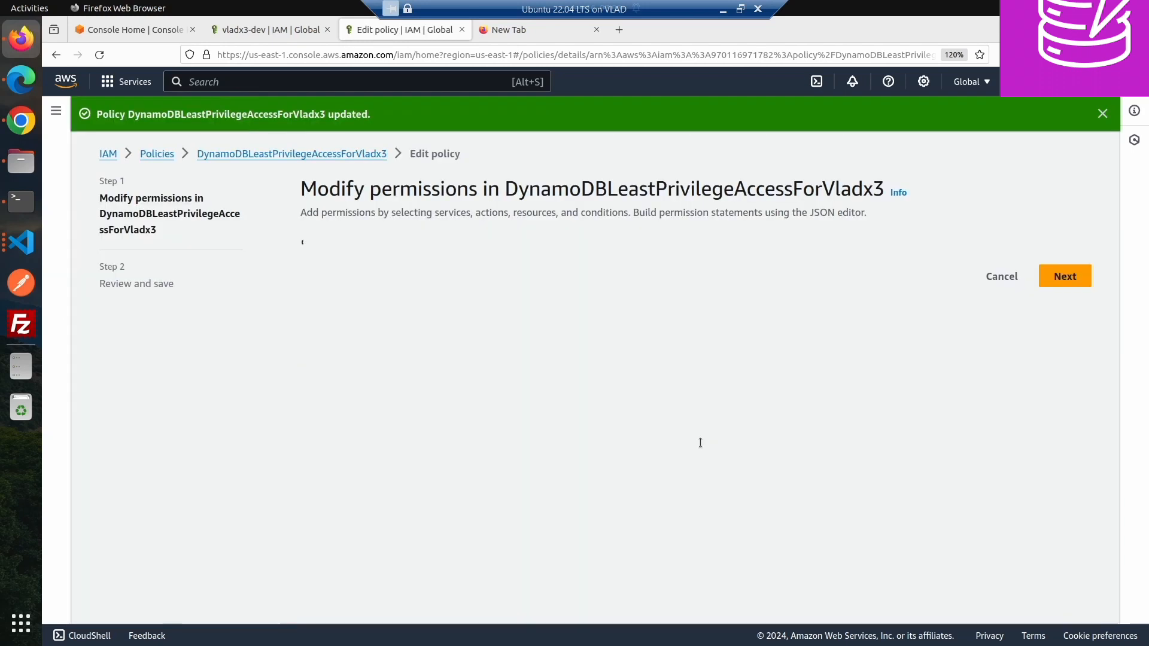
pyautogui.scroll(-5, 701, 443)
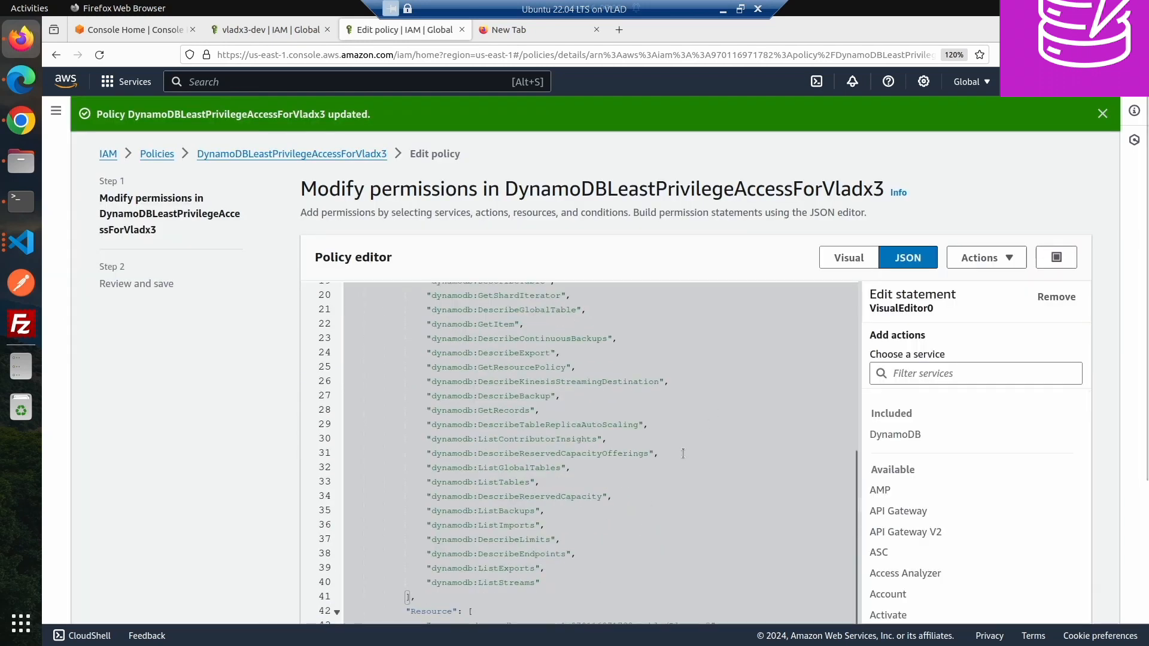
pyautogui.scroll(-3, 561, 569)
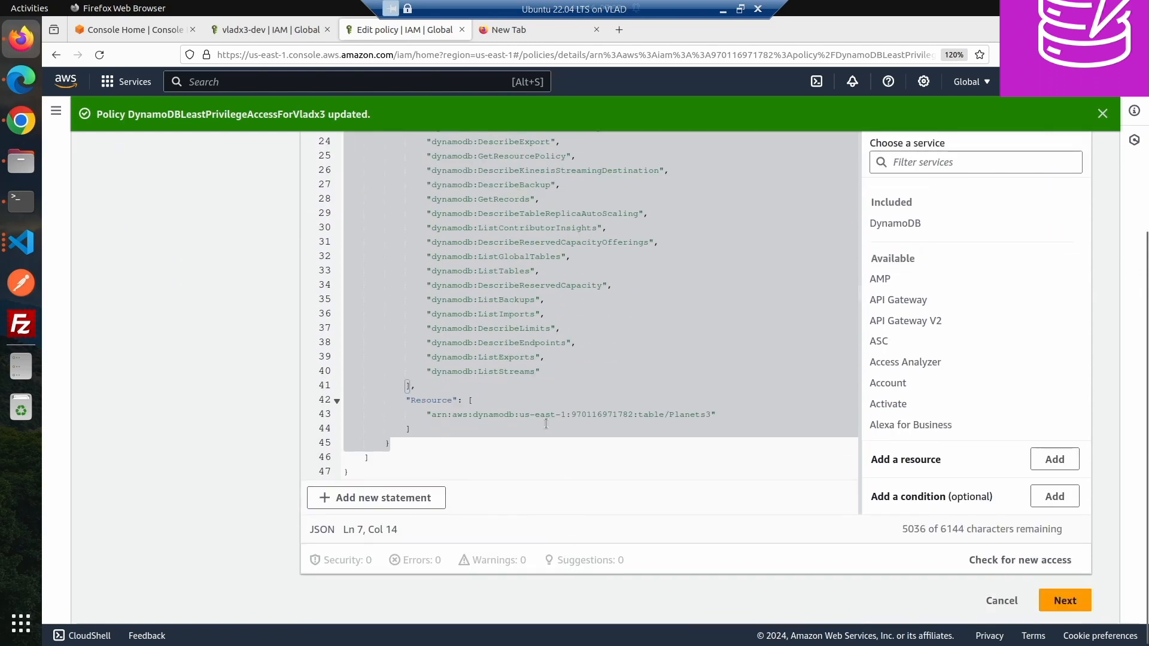
pyautogui.click(547, 396)
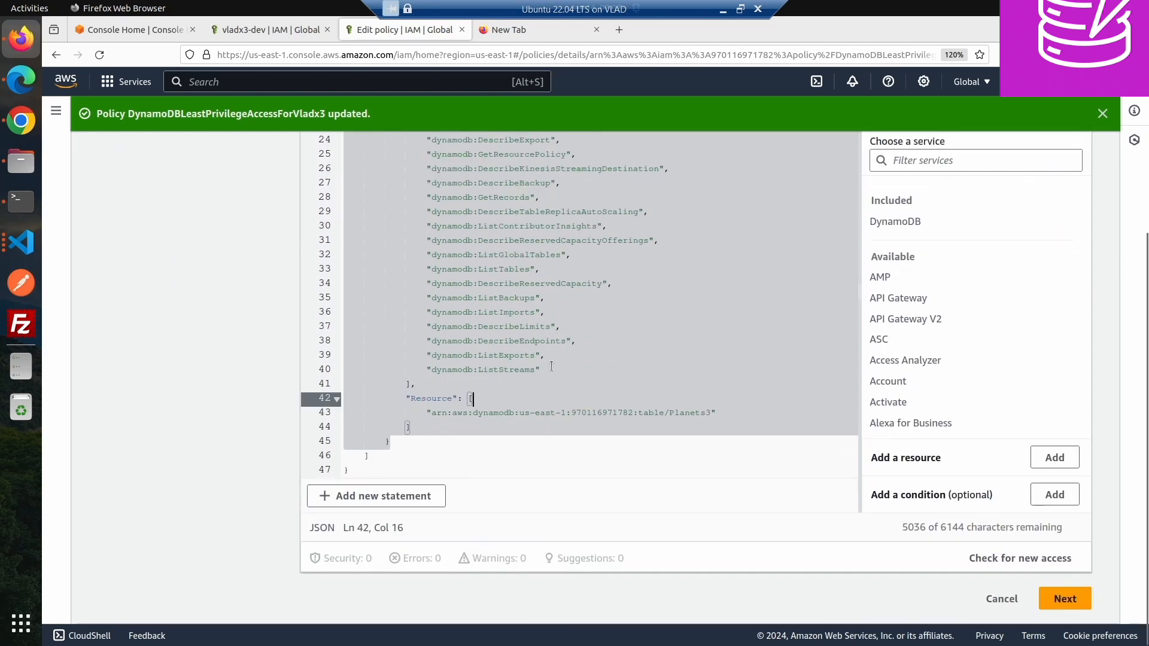
pyautogui.scroll(1, 555, 360)
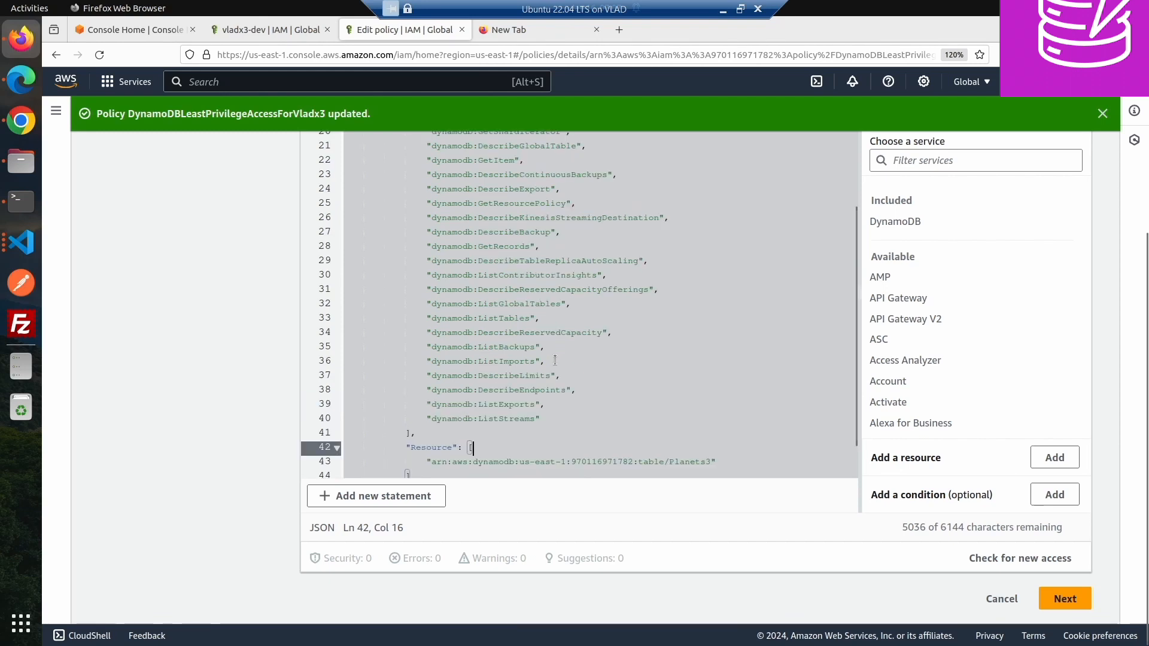
pyautogui.scroll(2, 554, 360)
pyautogui.scroll(-4, 495, 427)
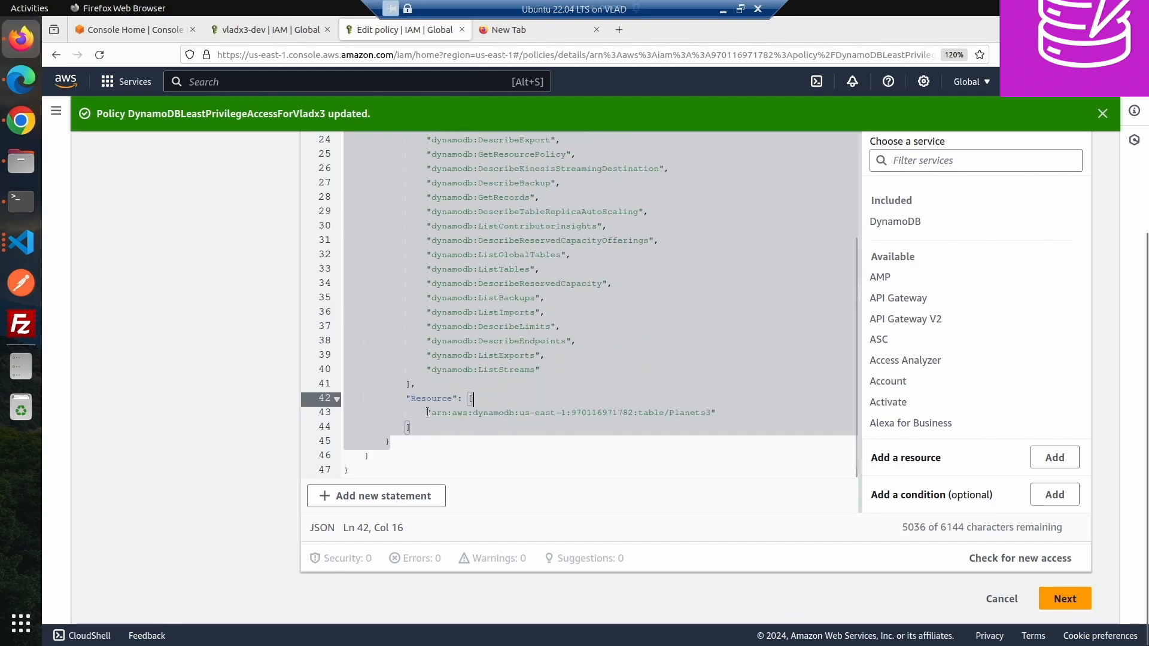
pyautogui.moveTo(426, 413); pyautogui.dragTo(735, 415)
pyautogui.press('BackSpace')
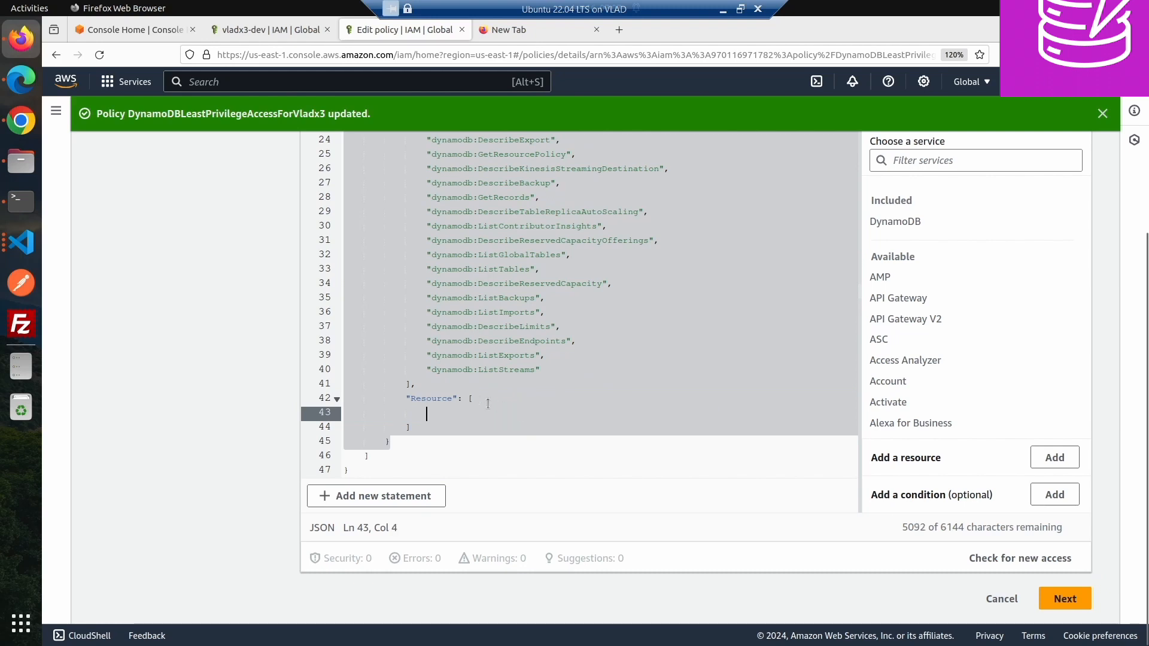
pyautogui.moveTo(469, 399); pyautogui.dragTo(476, 421)
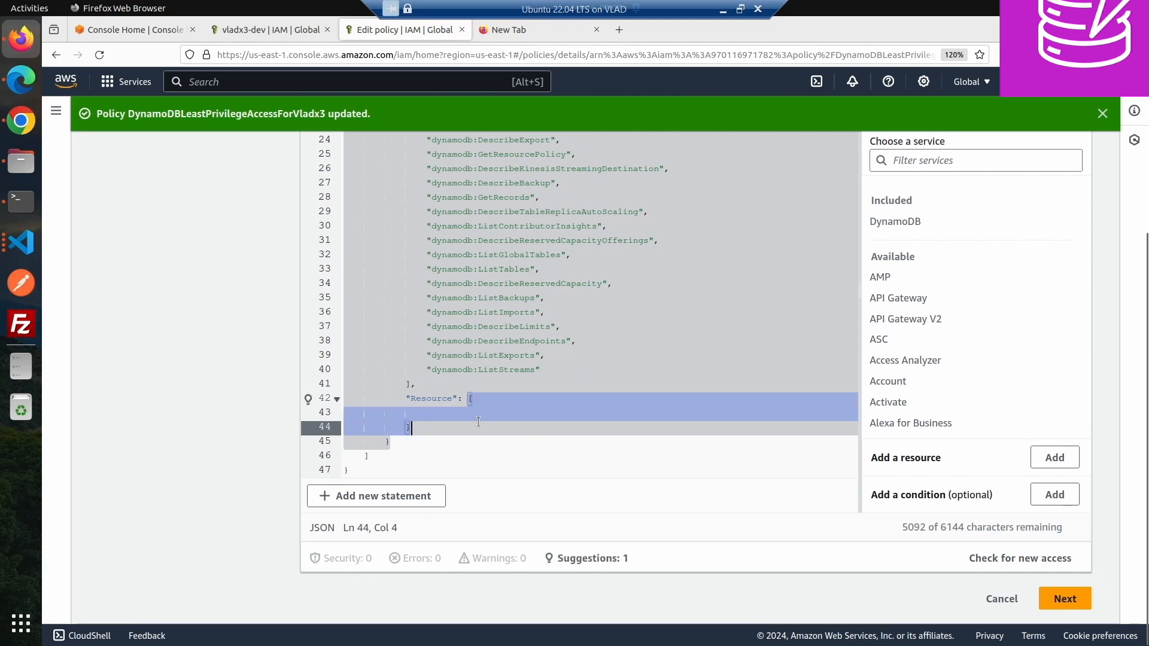
pyautogui.hotkey('ctrl', 'v')
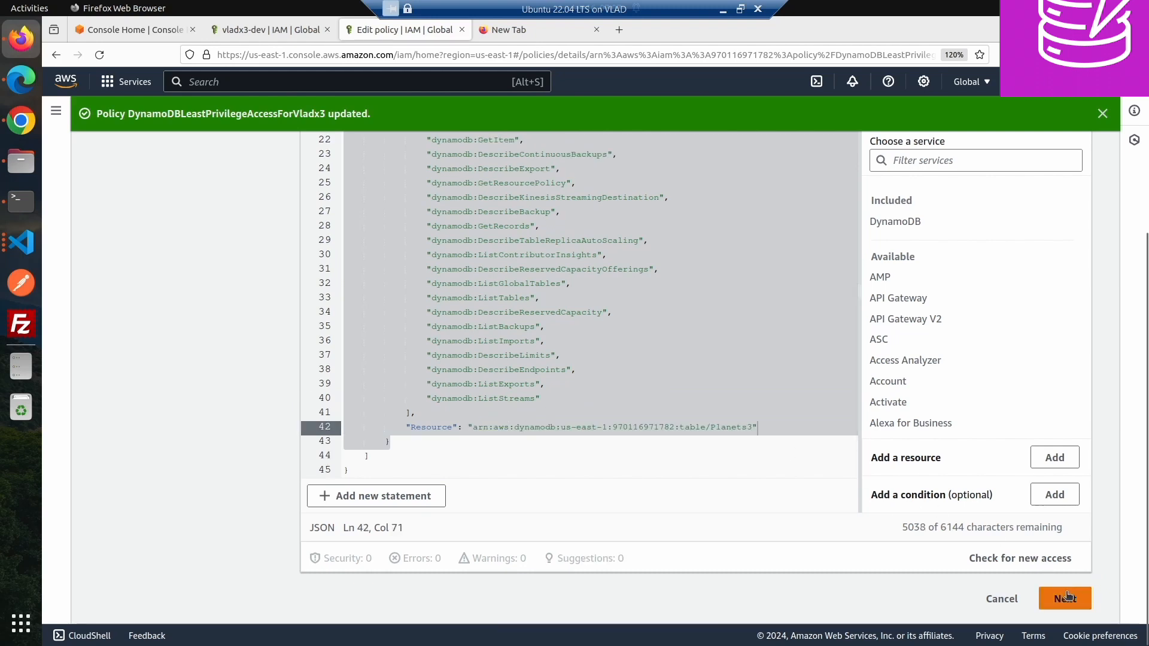
pyautogui.click(1065, 598)
pyautogui.click(1027, 564)
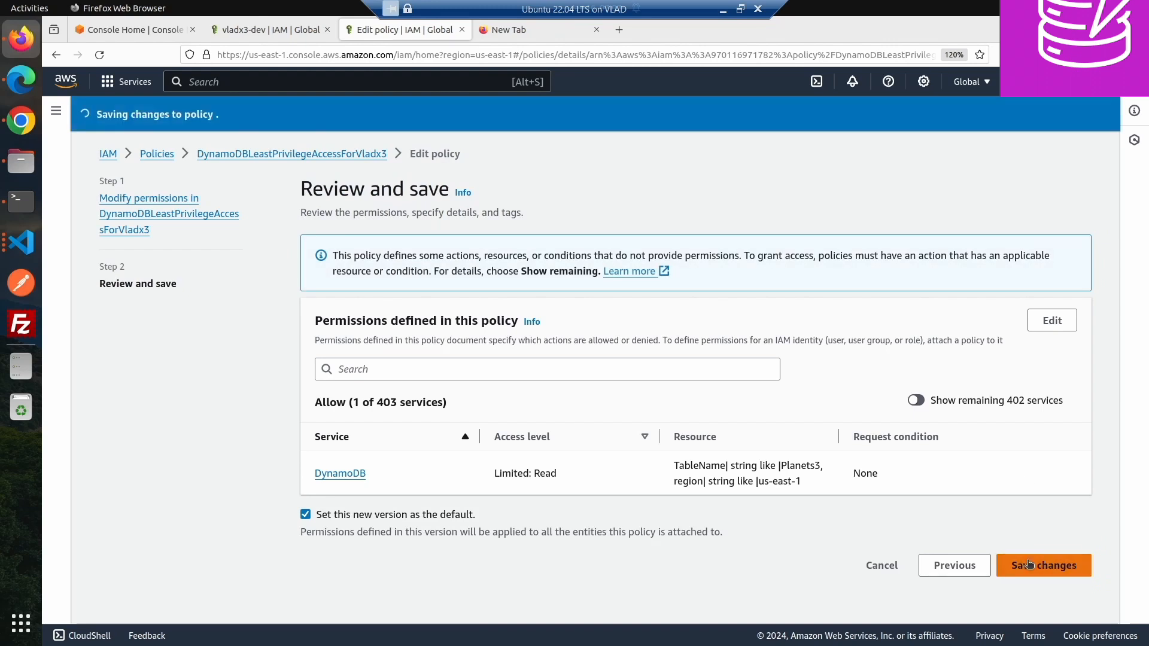
# - In Chrome, reload the DynamoDB tables page repeatedly and reopen Tables from the navigation
pyautogui.scroll(-2, 1026, 560)
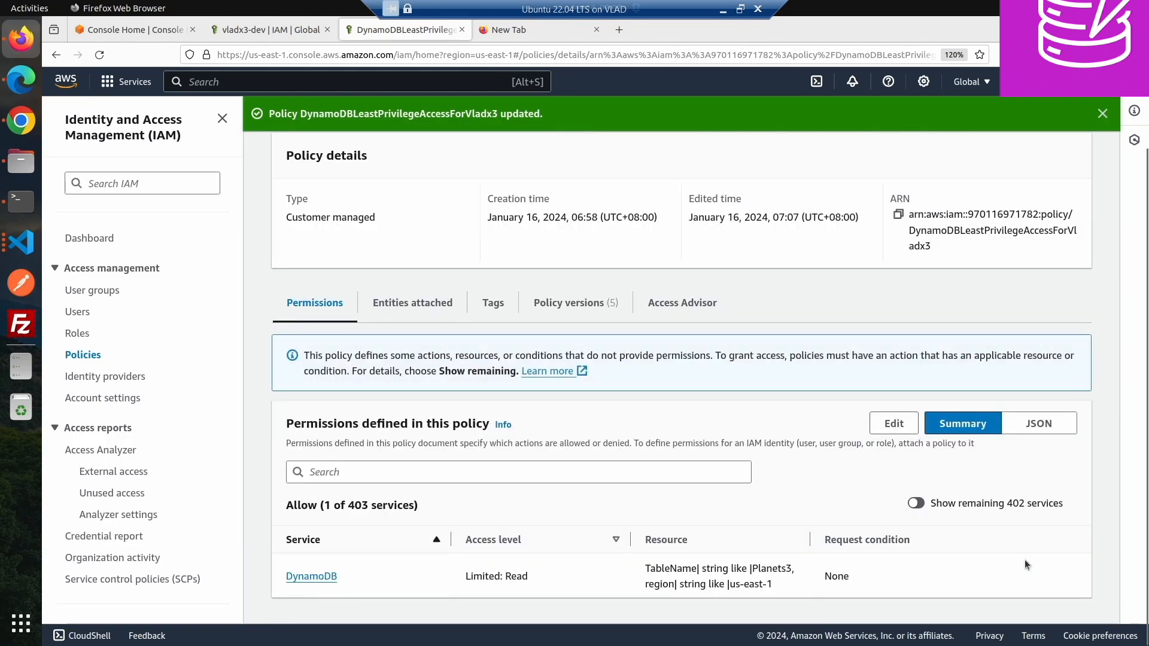
pyautogui.click(22, 120)
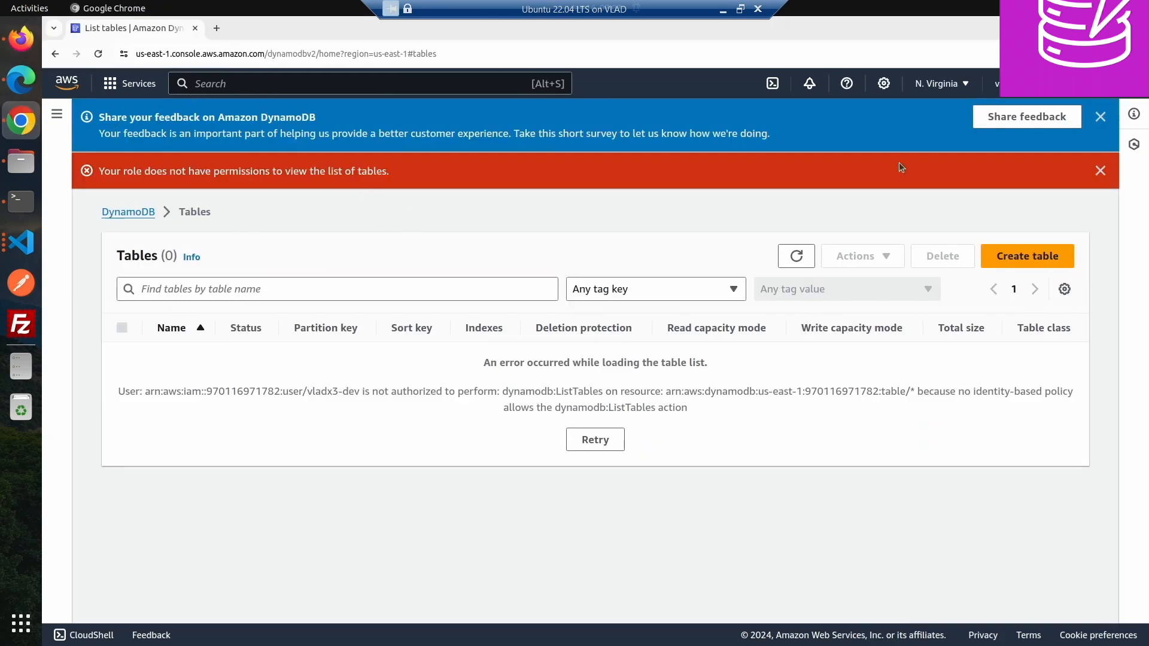
pyautogui.click(97, 54)
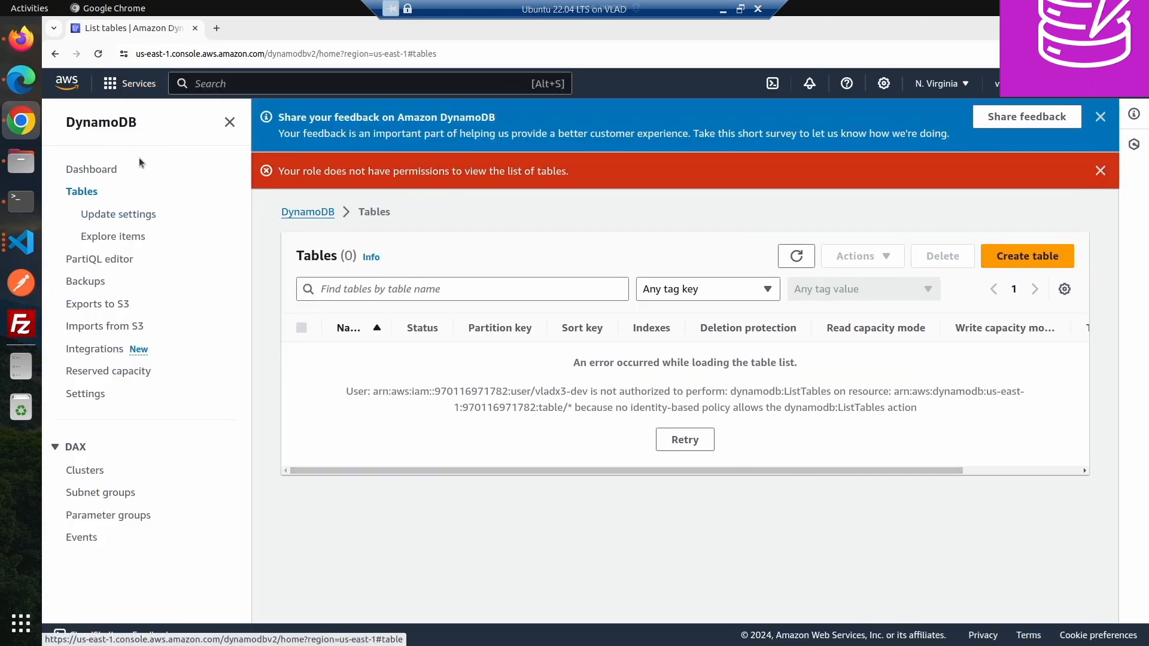
pyautogui.click(98, 54)
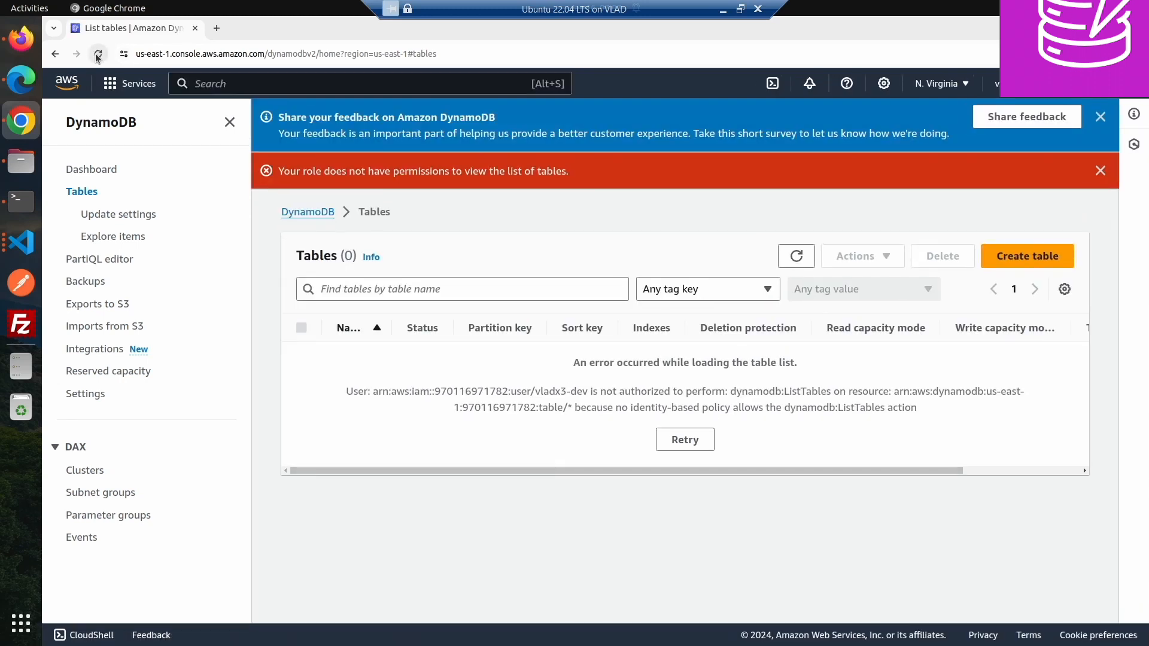
pyautogui.click(98, 55)
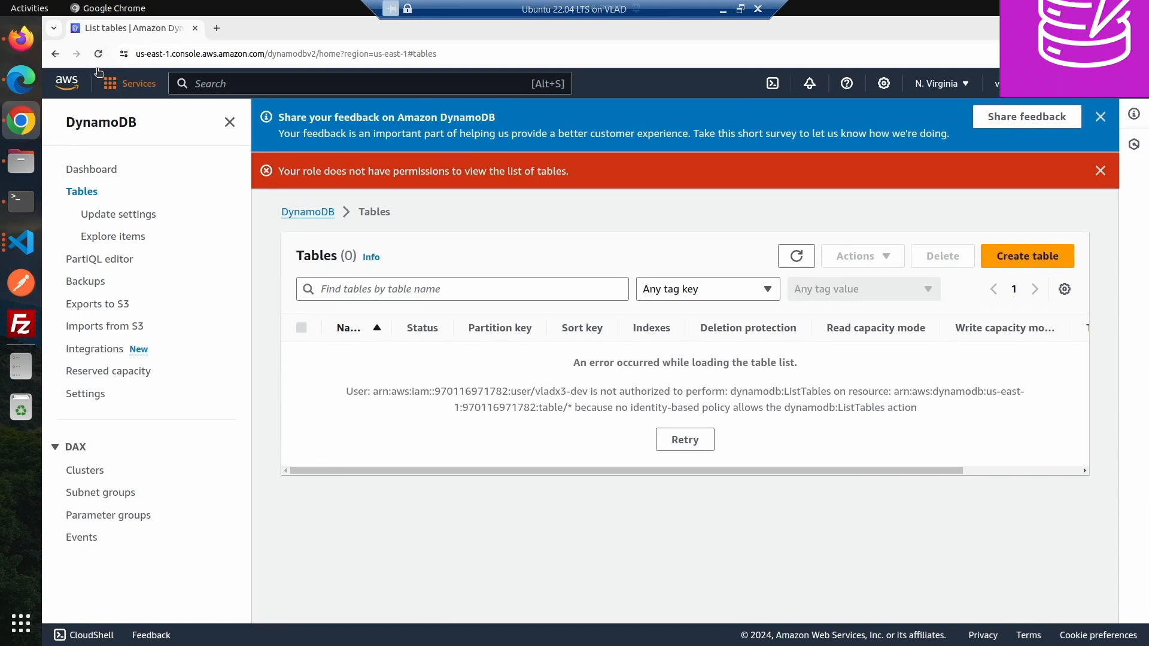
pyautogui.click(98, 55)
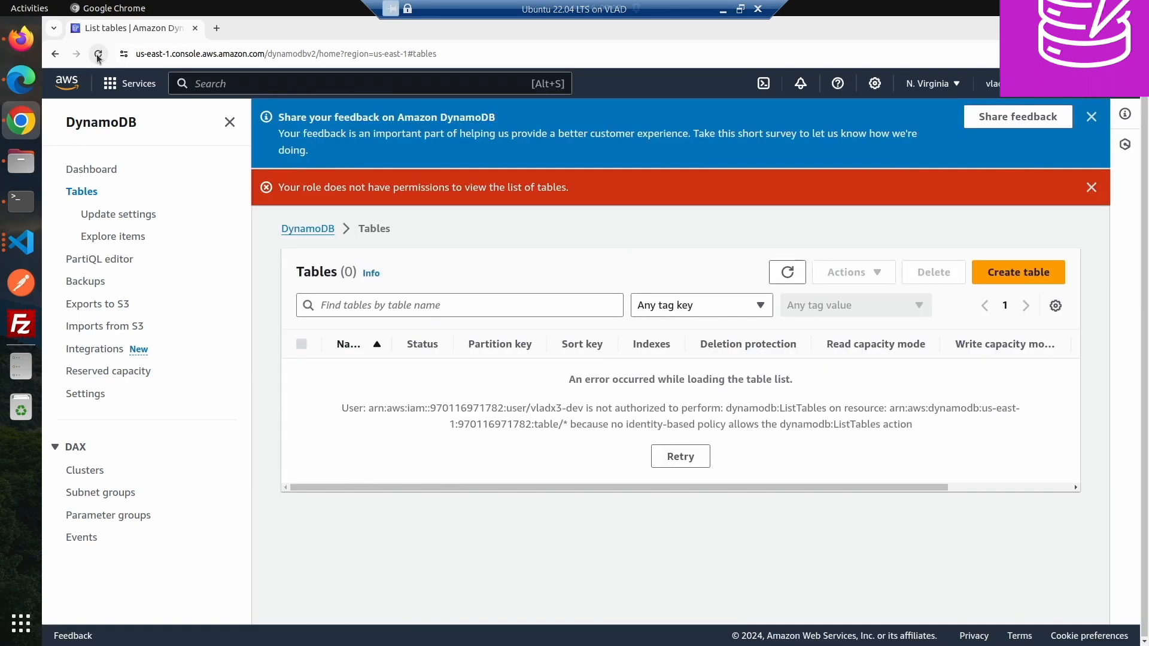
pyautogui.click(98, 55)
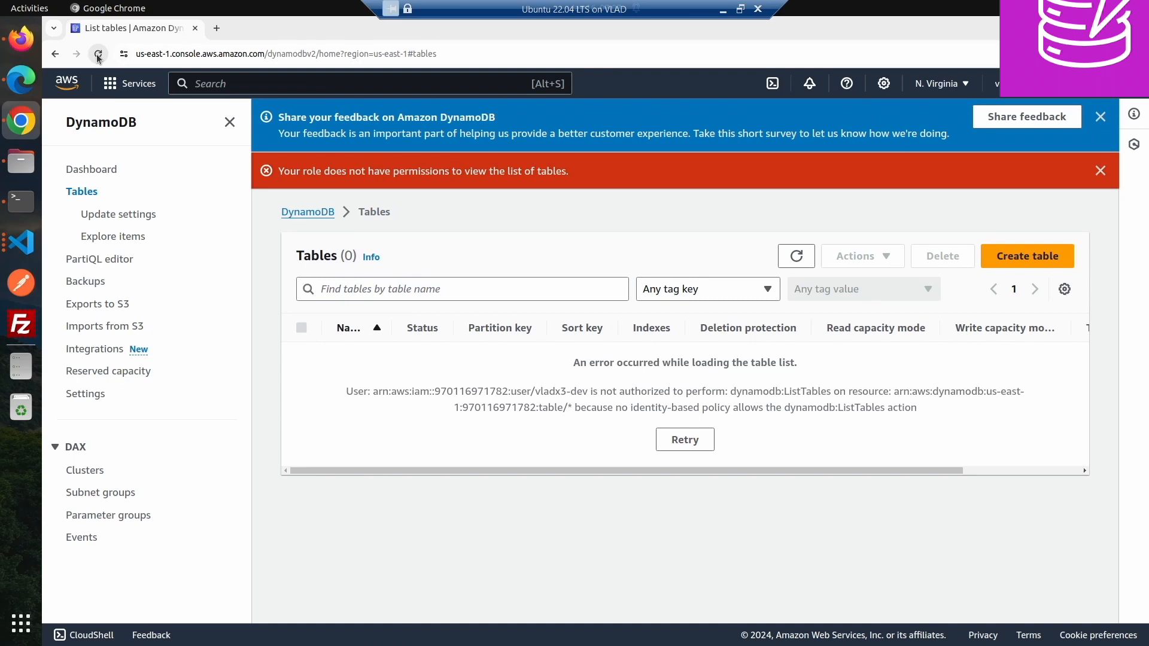
pyautogui.click(98, 55)
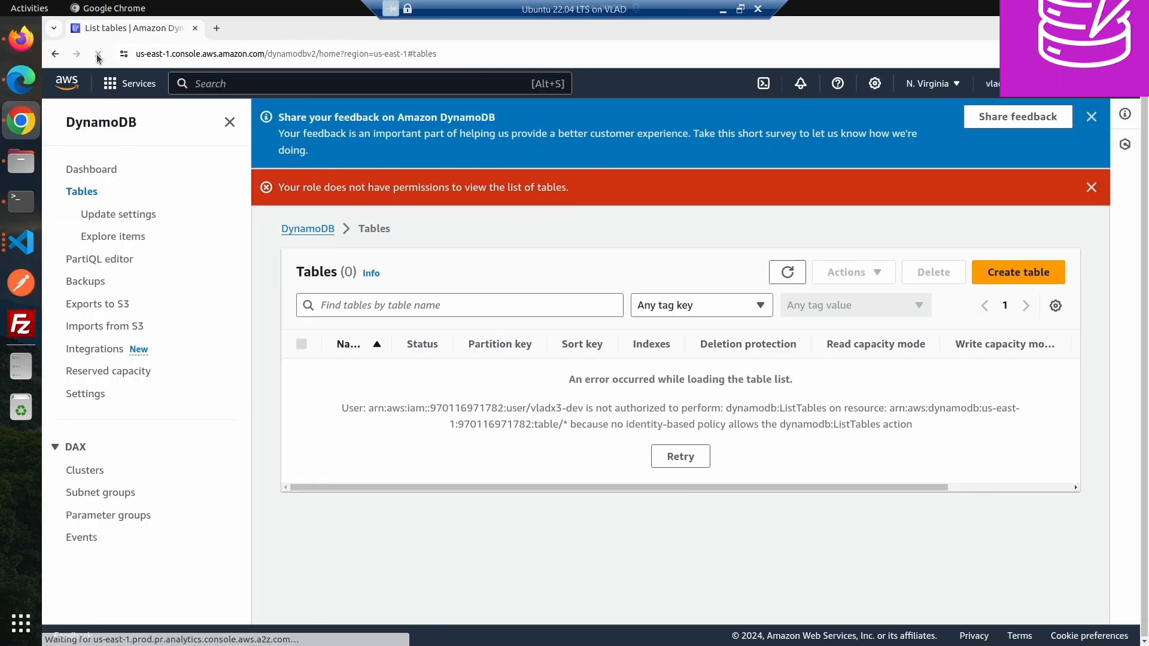
pyautogui.click(93, 213)
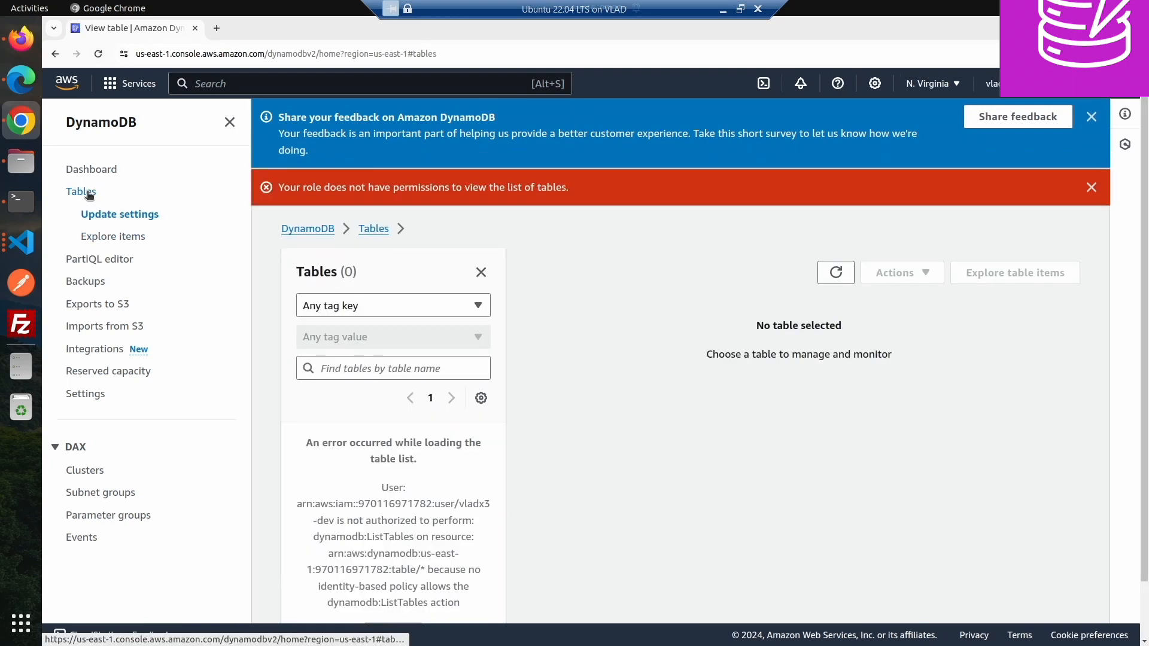
pyautogui.click(90, 199)
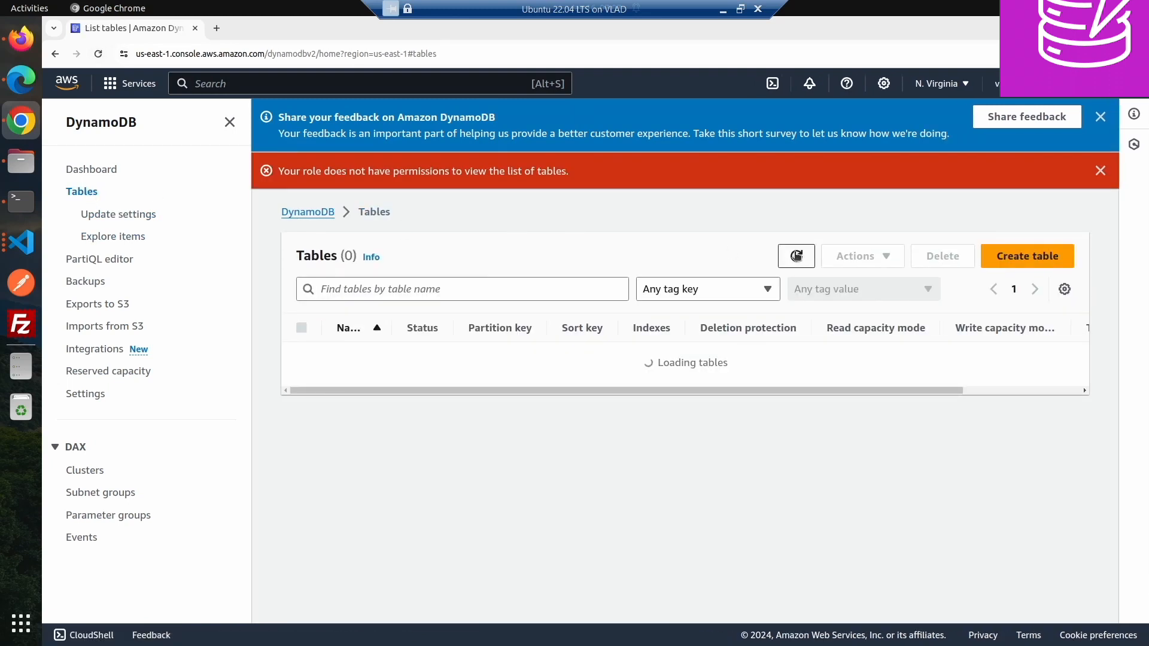
# - Refresh the DynamoDB tables list in Chrome and switch through Edge over to Firefox
pyautogui.click(796, 255)
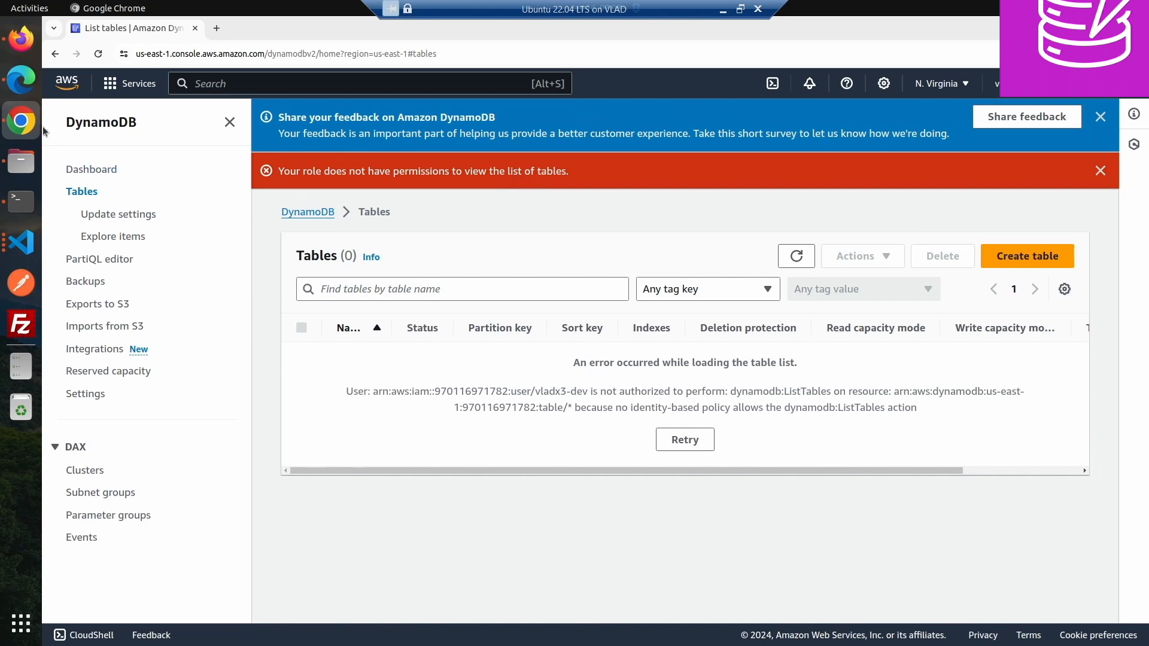
pyautogui.click(25, 91)
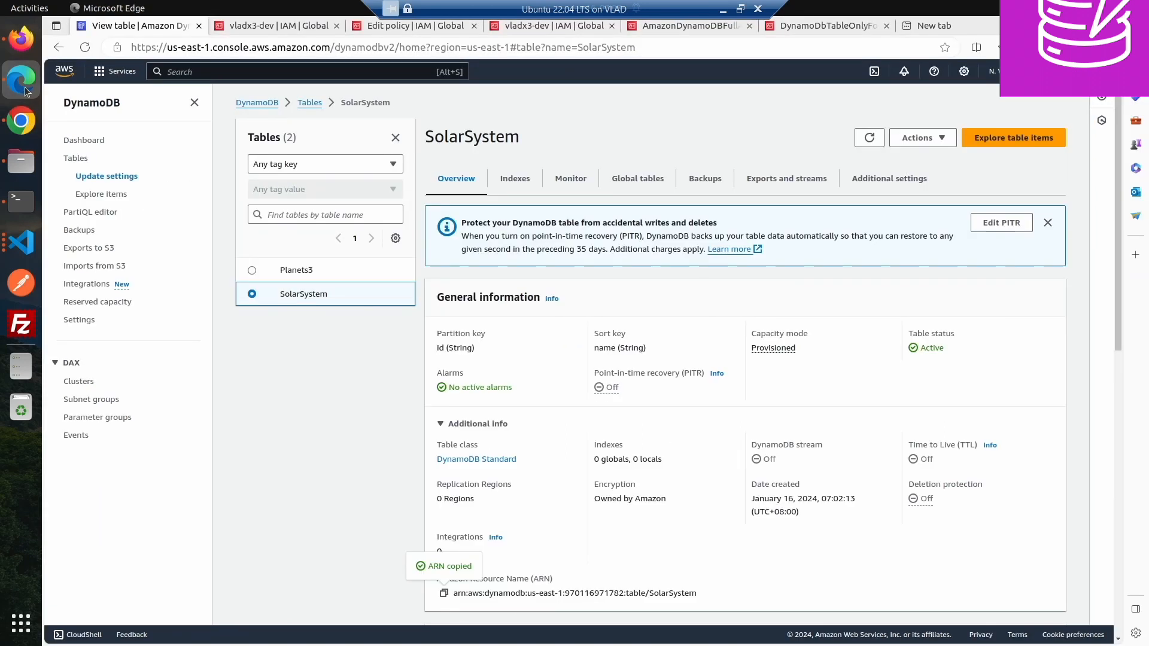
pyautogui.click(22, 53)
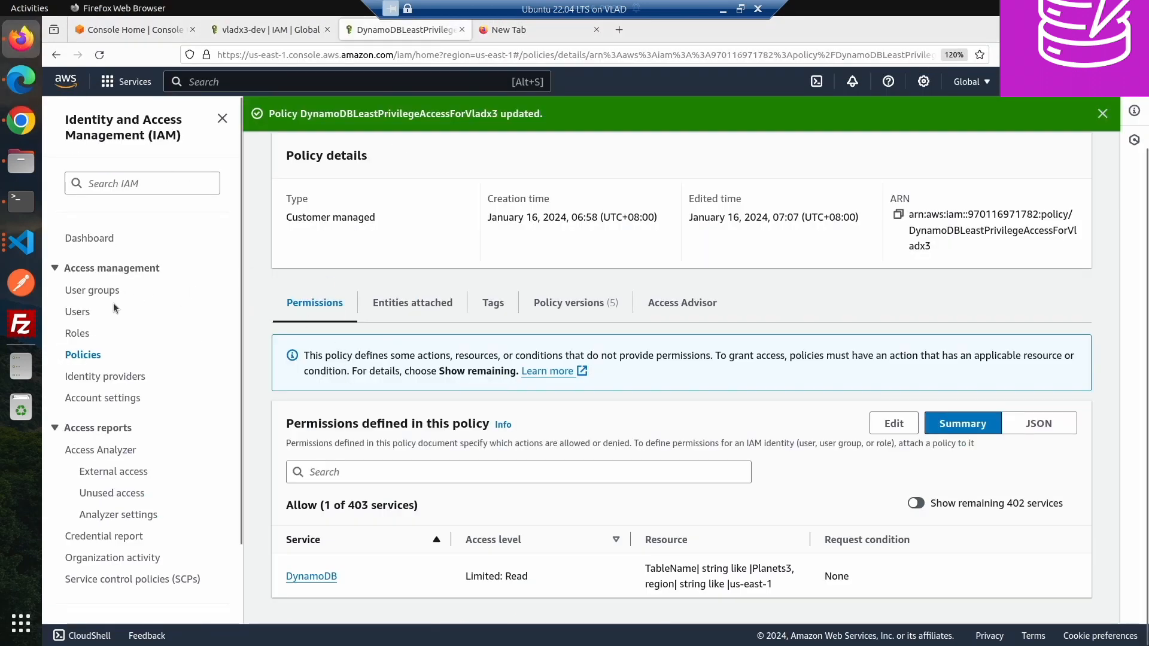
# - Open the IAM user's permissions policies and open the DynamoDBLeastPrivilegeAccessForVladx3 policy
pyautogui.click(80, 312)
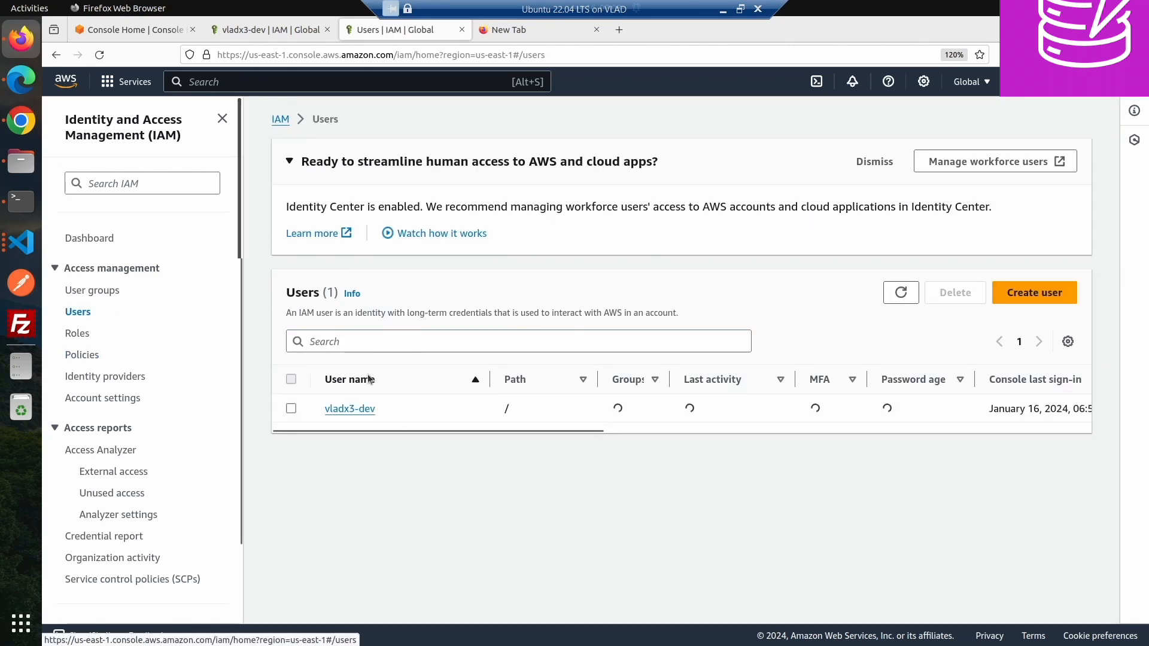
pyautogui.click(359, 409)
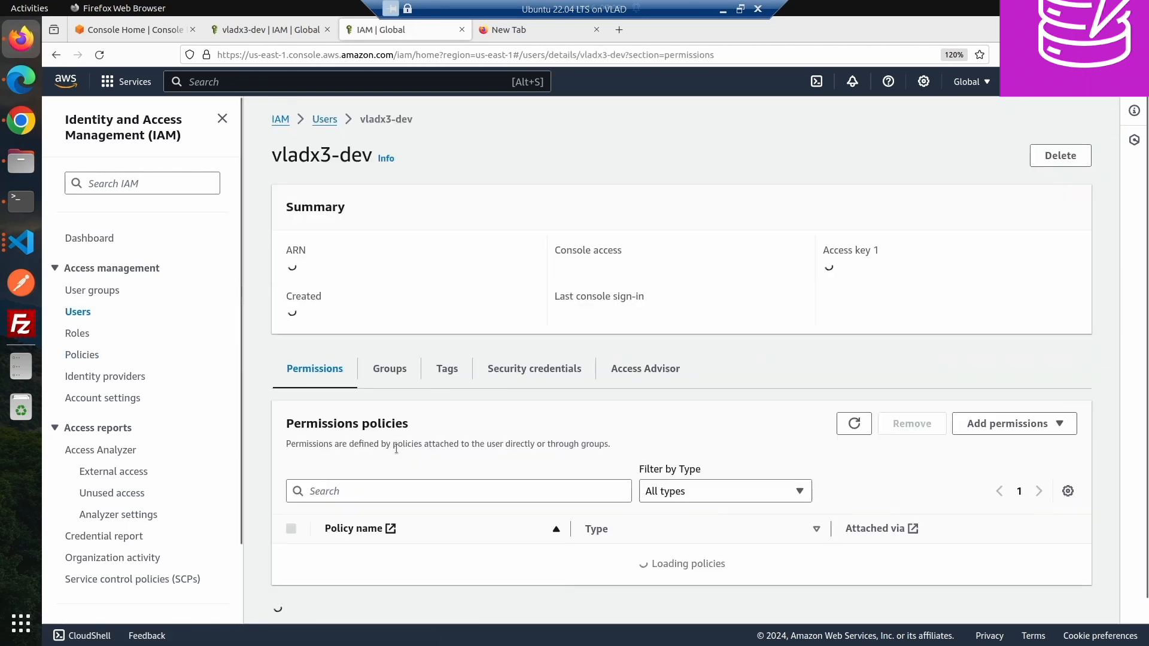
pyautogui.scroll(-2, 396, 448)
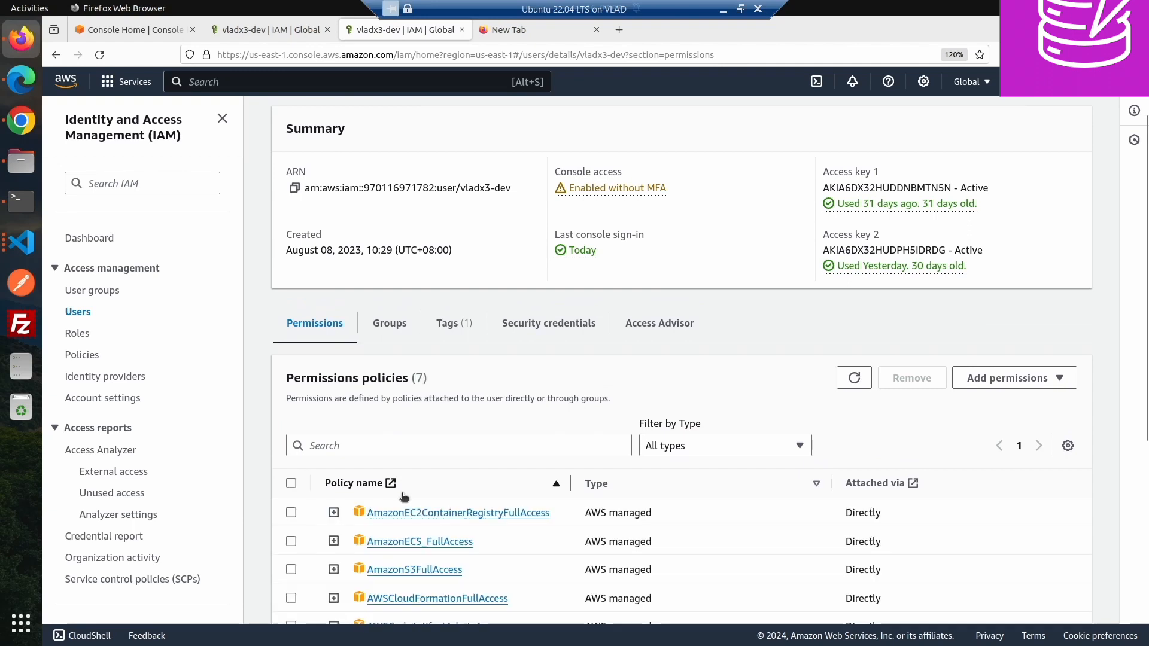
pyautogui.scroll(-5, 402, 496)
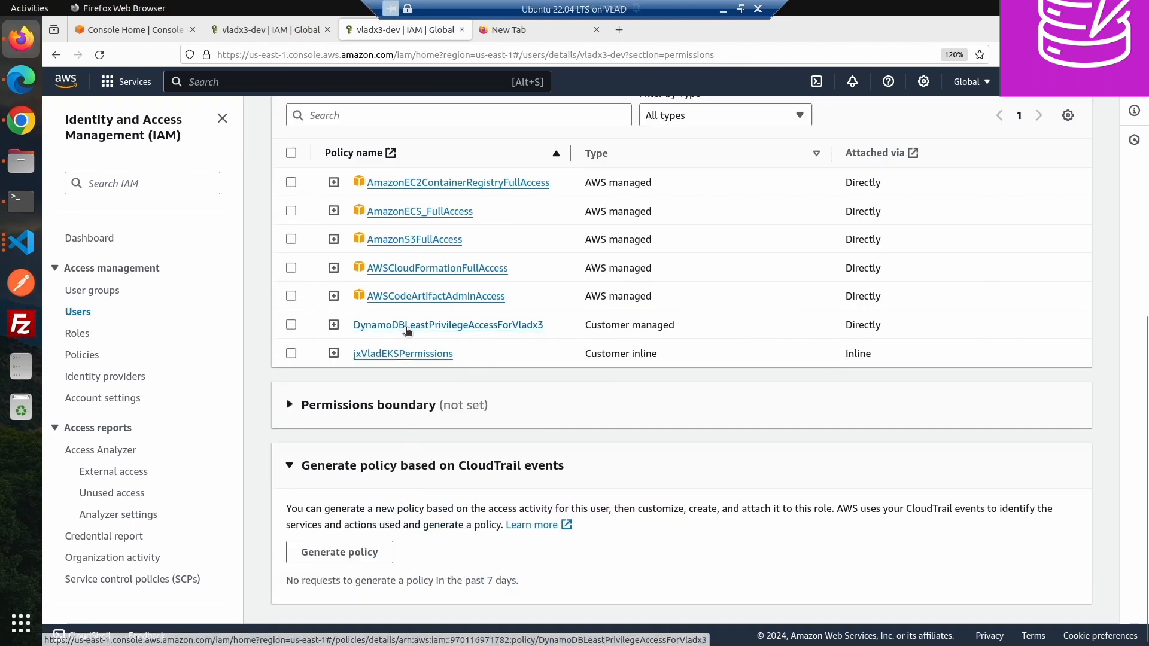
pyautogui.click(407, 328)
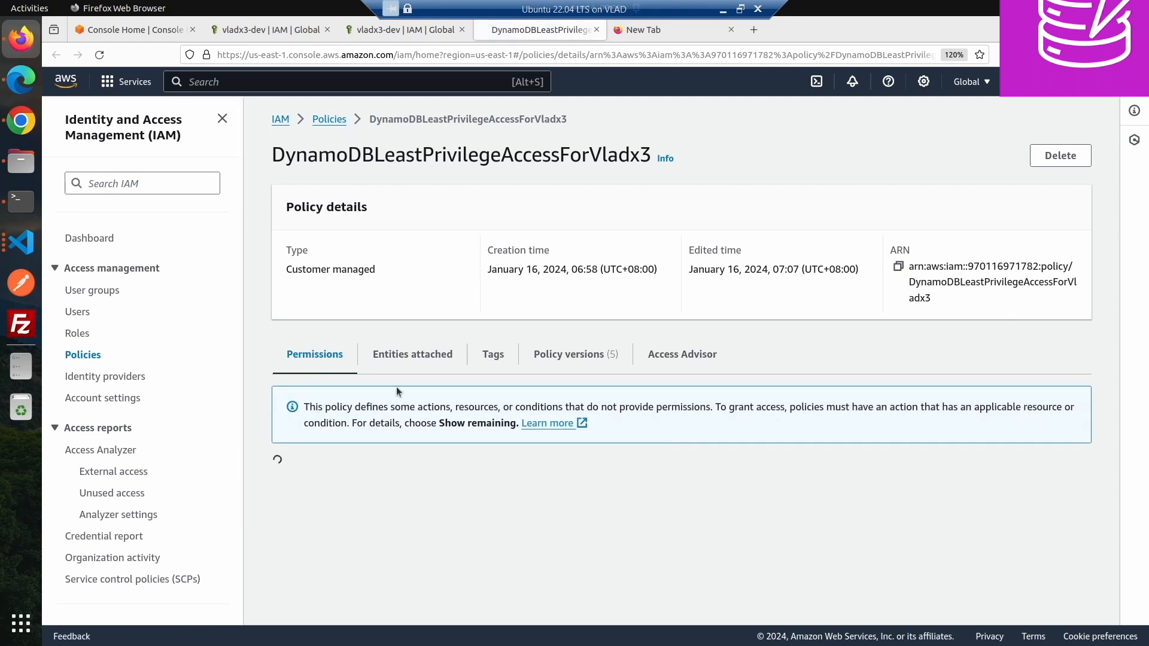
# - Review the DynamoDB actions and their resource scope in the policy's permissions summary
pyautogui.scroll(-1, 370, 406)
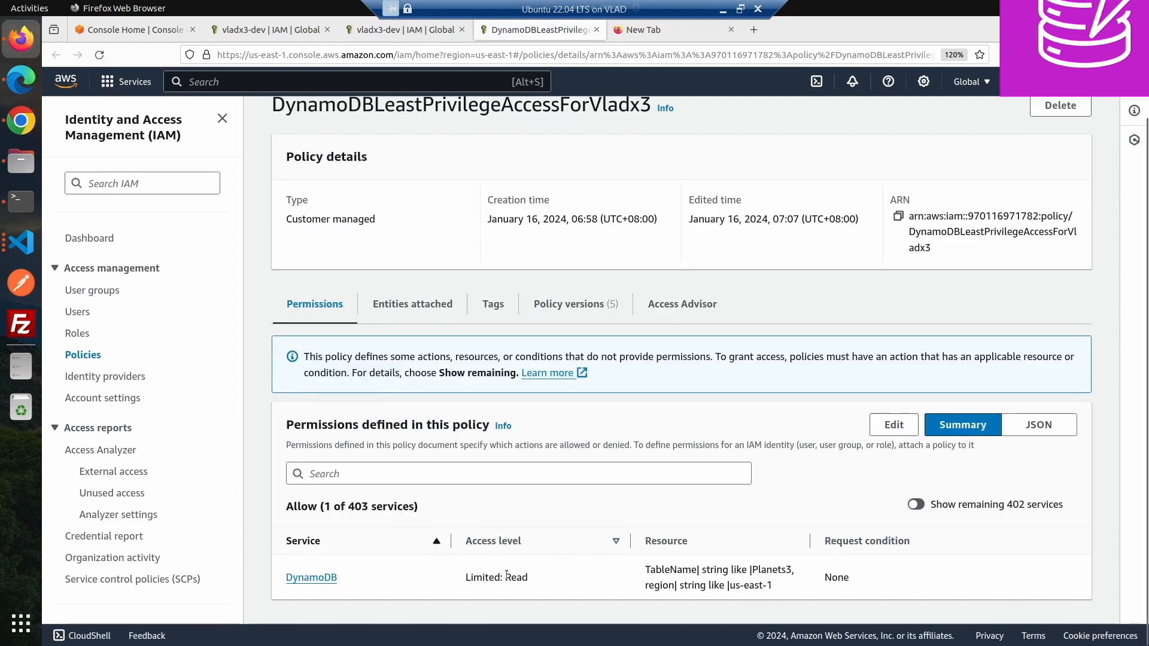
pyautogui.click(311, 577)
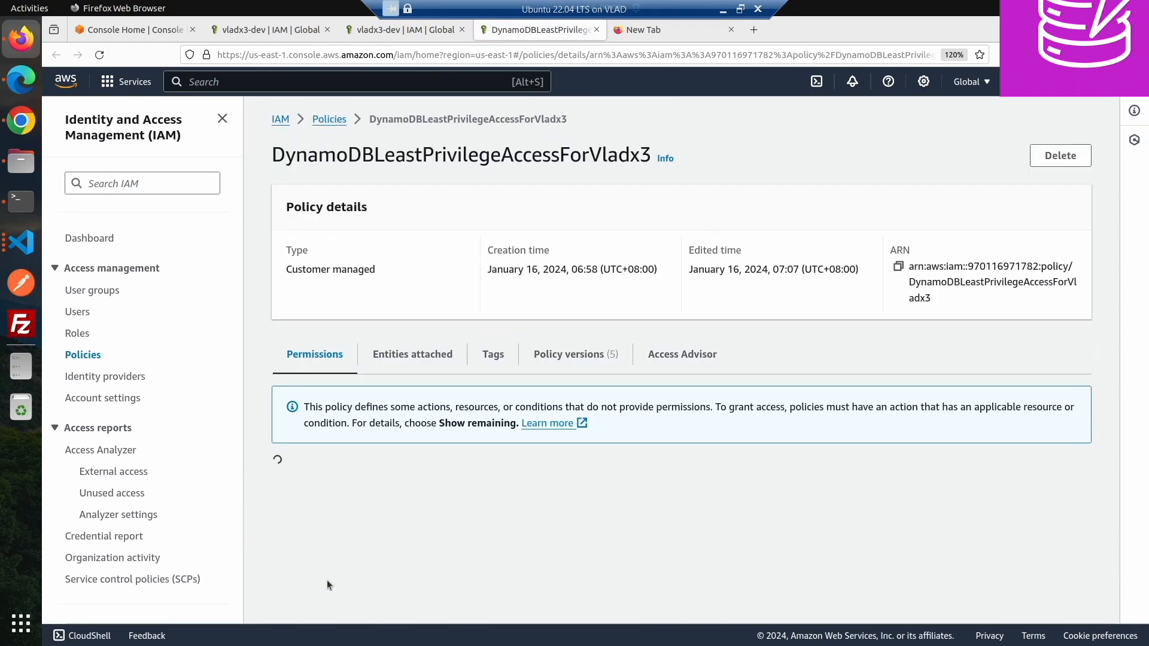
pyautogui.scroll(-2, 440, 519)
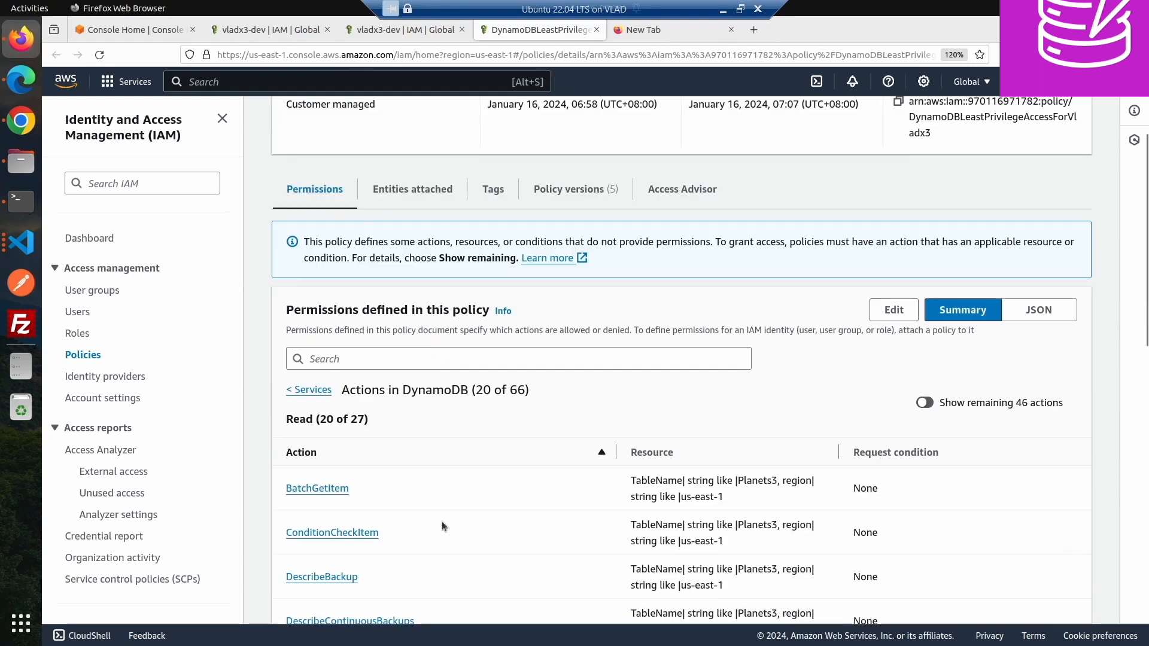
pyautogui.scroll(-10, 441, 525)
pyautogui.scroll(-3, 440, 522)
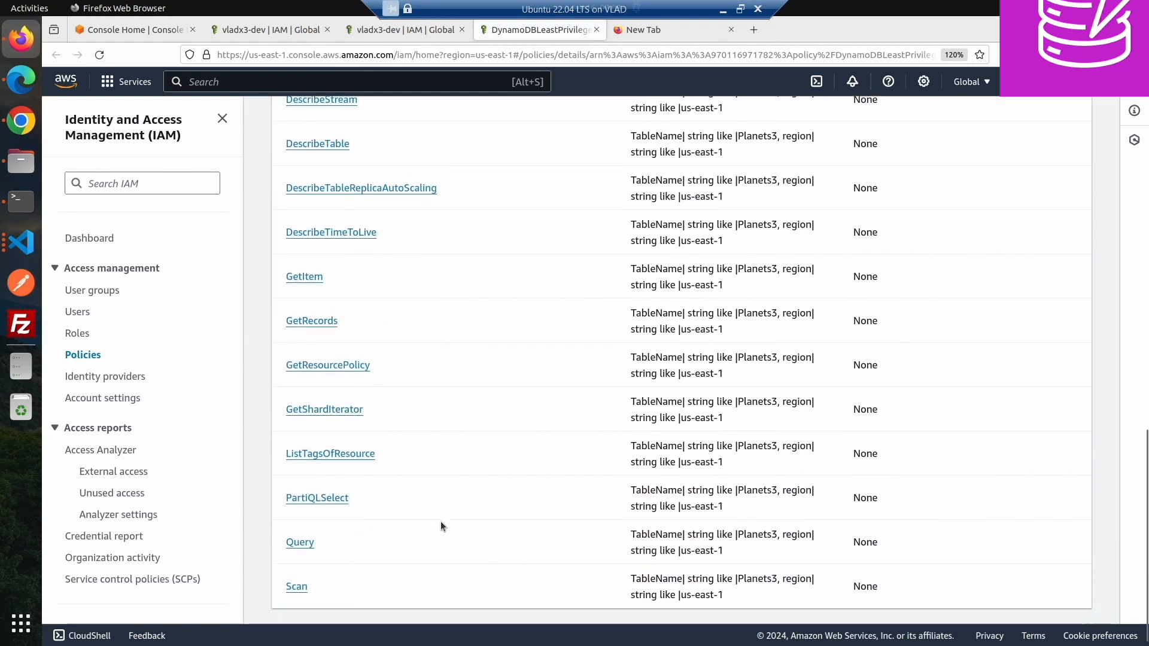
pyautogui.scroll(13, 323, 526)
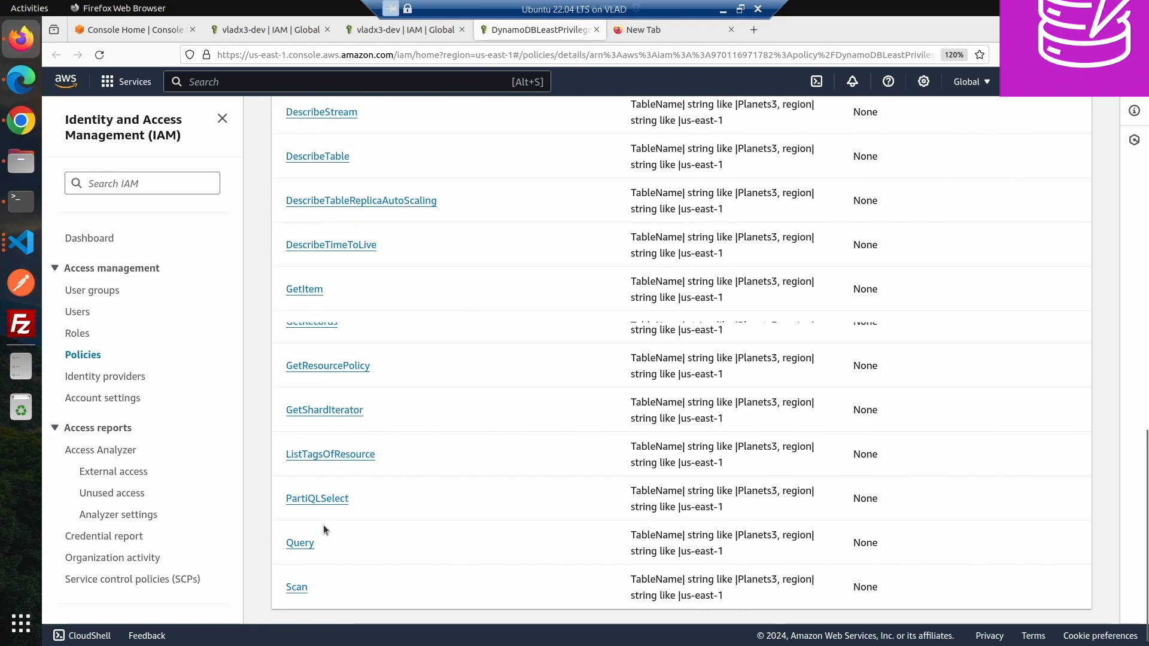
pyautogui.scroll(3, 327, 528)
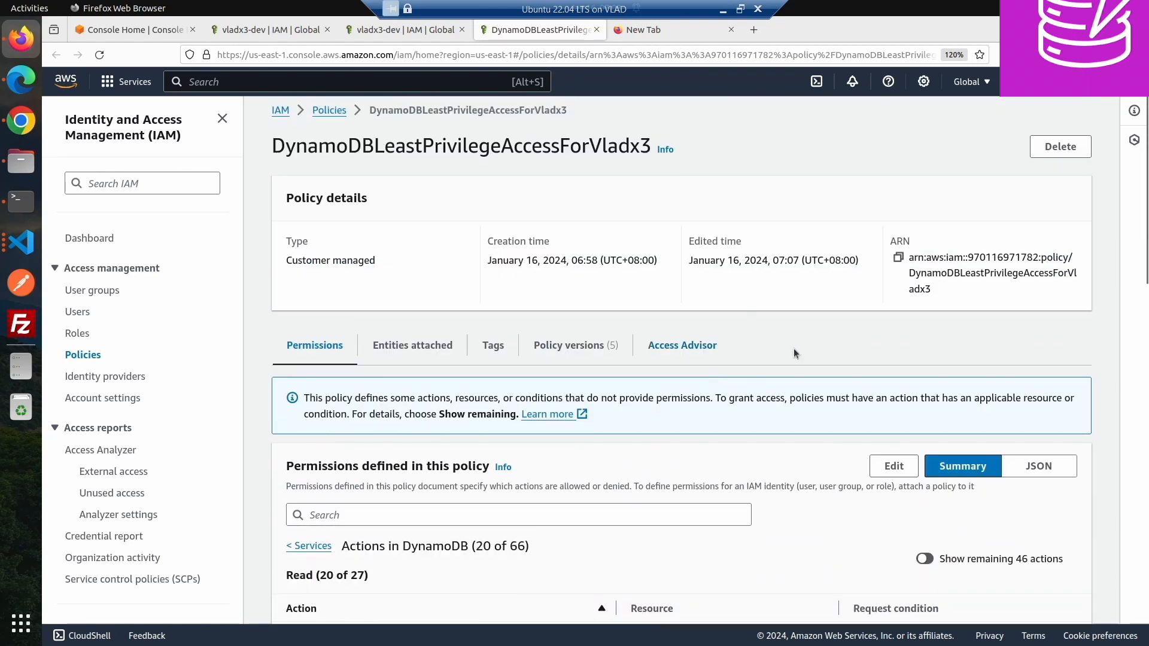
# - Open the policy in the editor and scroll through its JSON actions and Resource entry
pyautogui.click(892, 467)
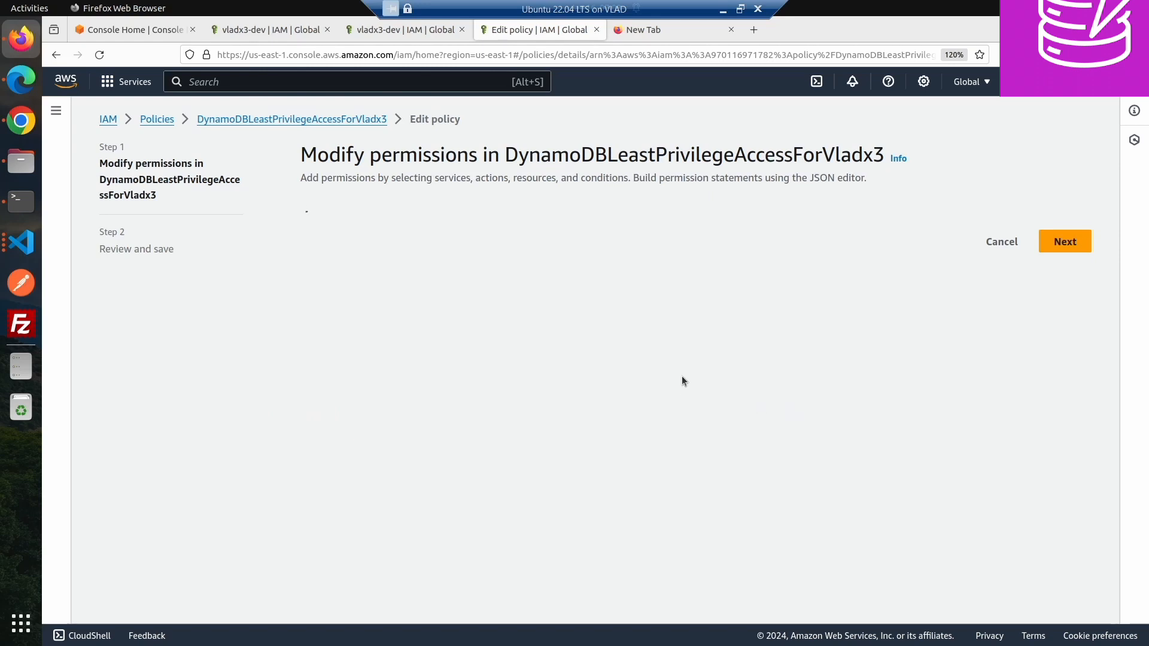
pyautogui.scroll(-4, 679, 371)
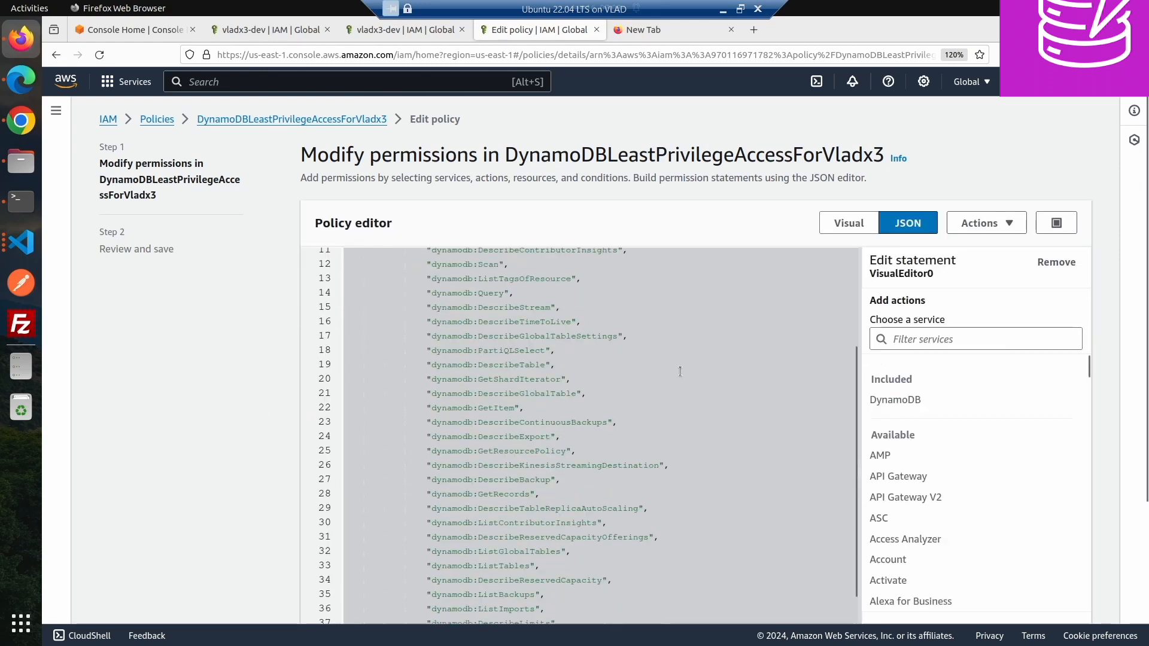
pyautogui.scroll(-1, 637, 425)
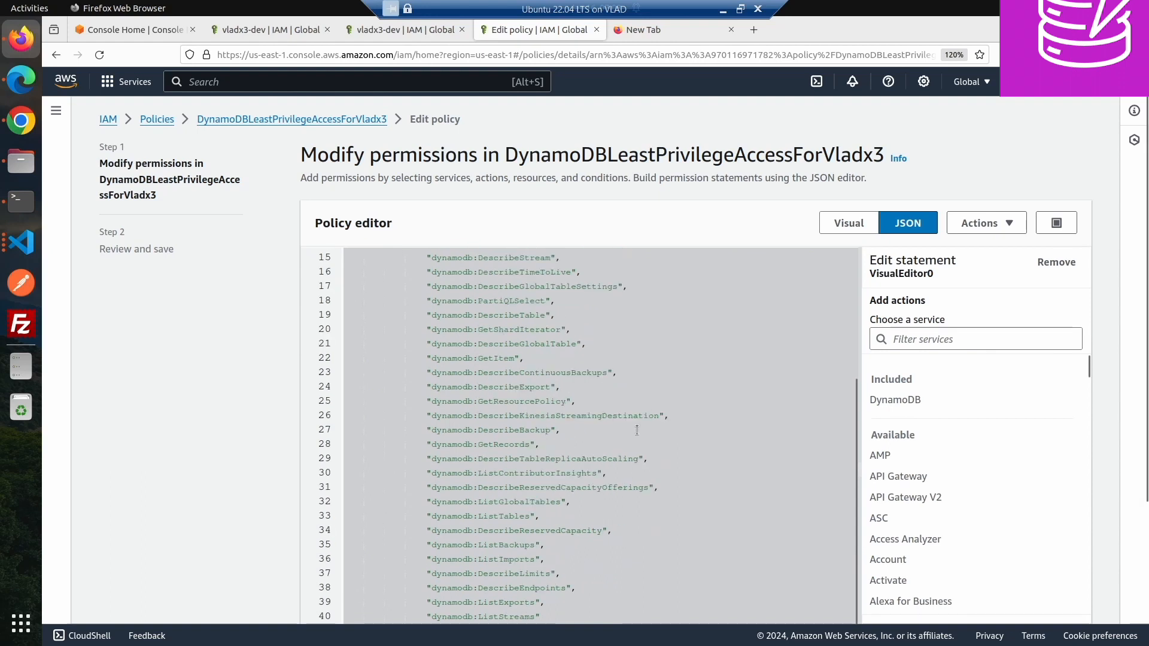
pyautogui.click(542, 518)
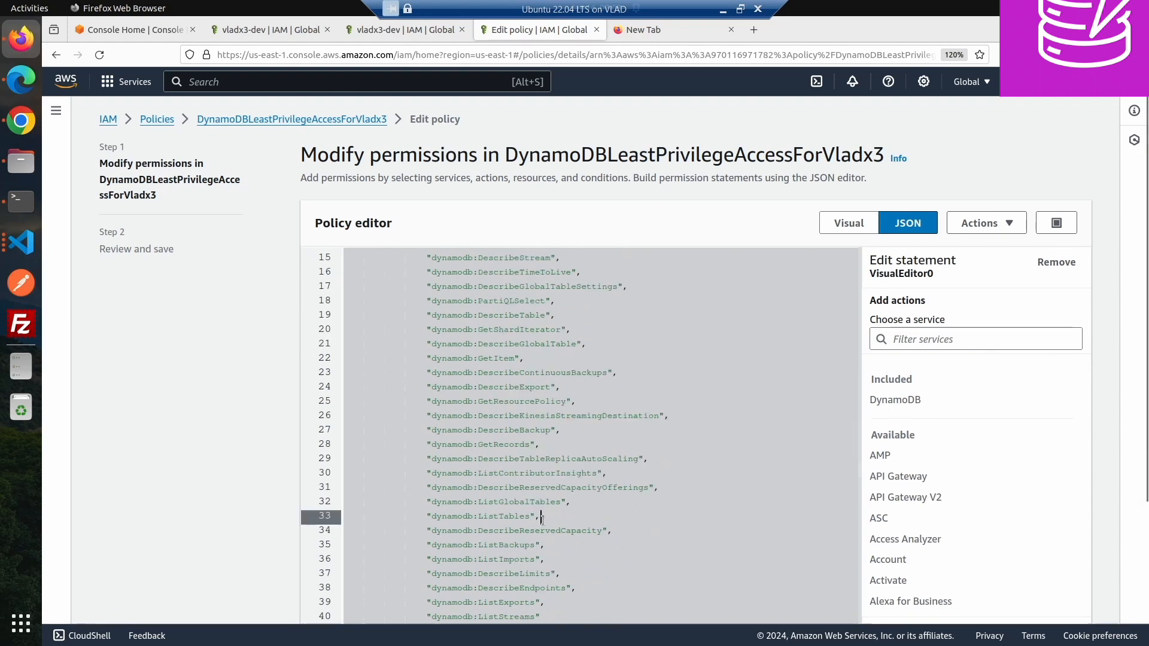
pyautogui.scroll(-3, 543, 518)
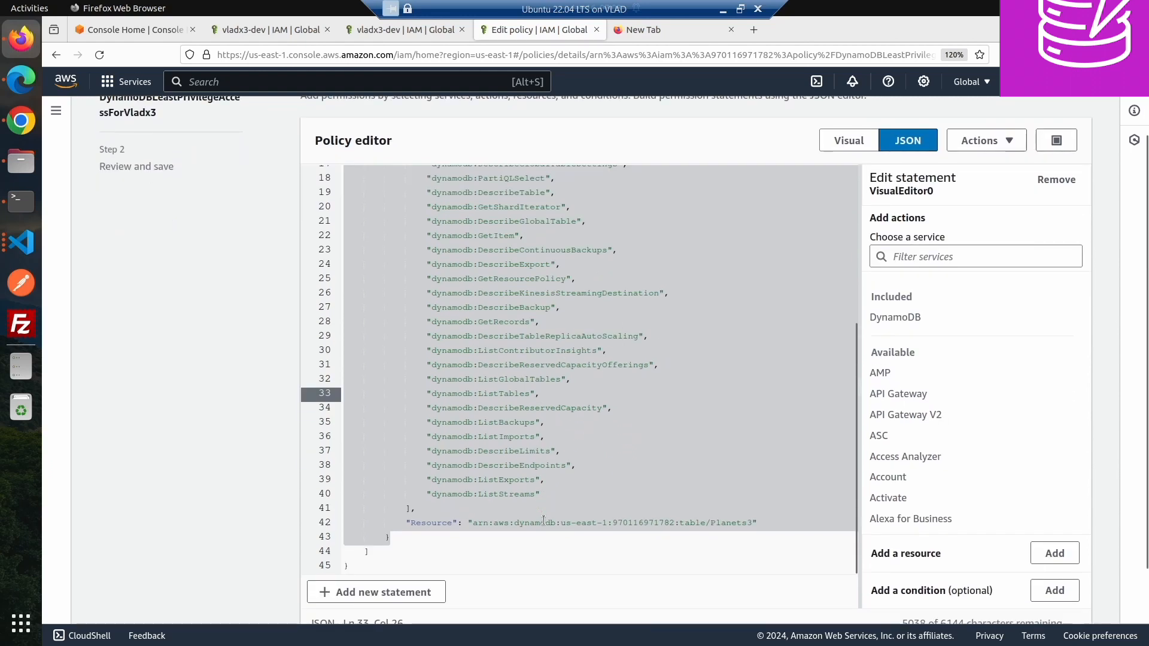
pyautogui.scroll(3, 575, 482)
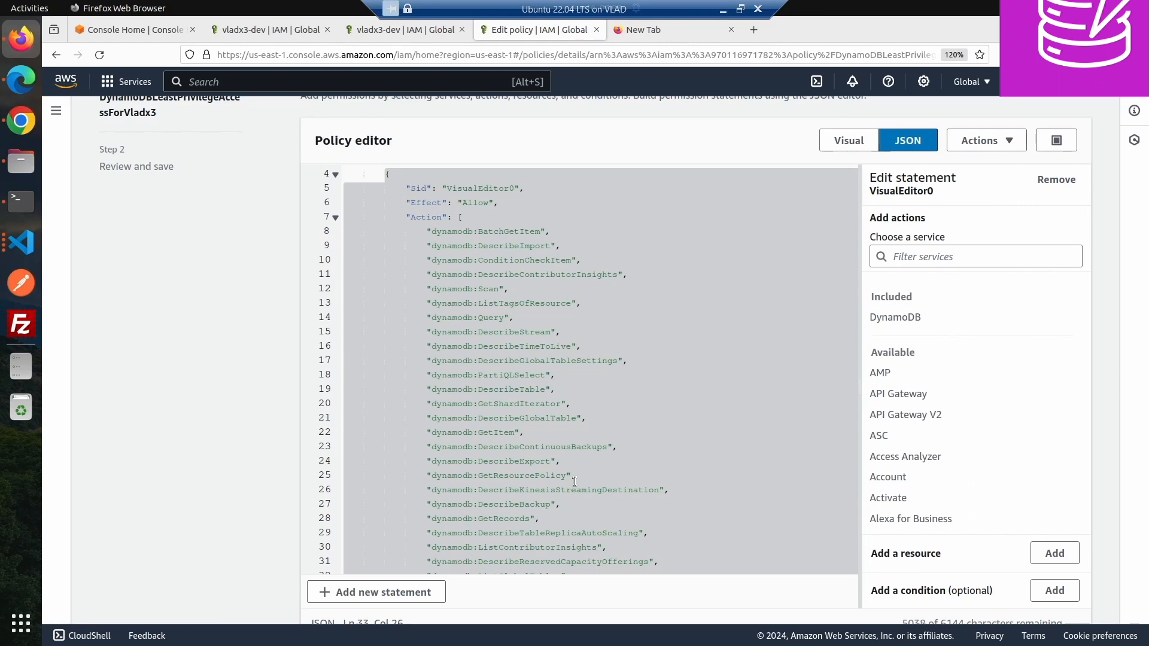
pyautogui.scroll(-3, 575, 482)
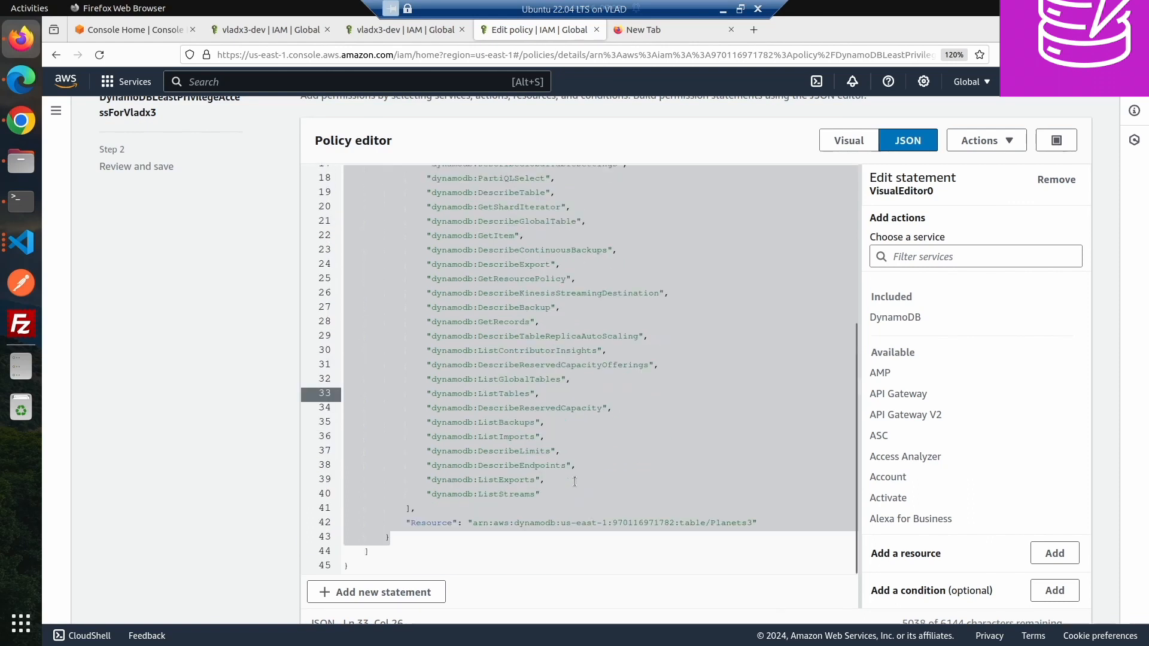
pyautogui.scroll(3, 575, 482)
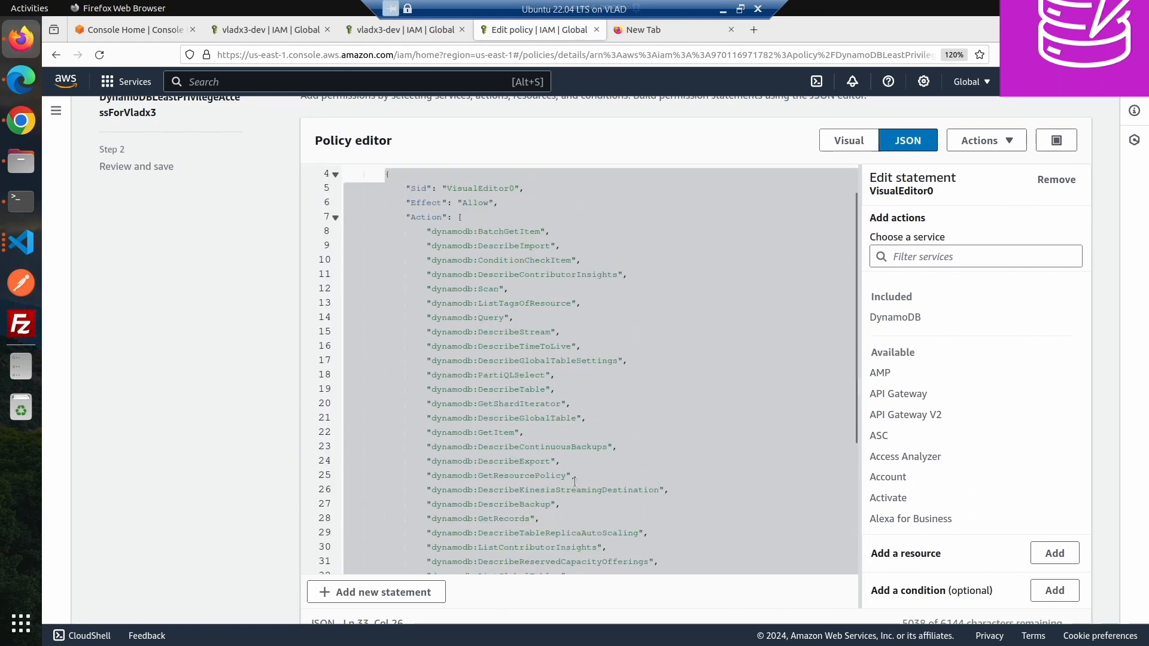
pyautogui.scroll(-2, 575, 482)
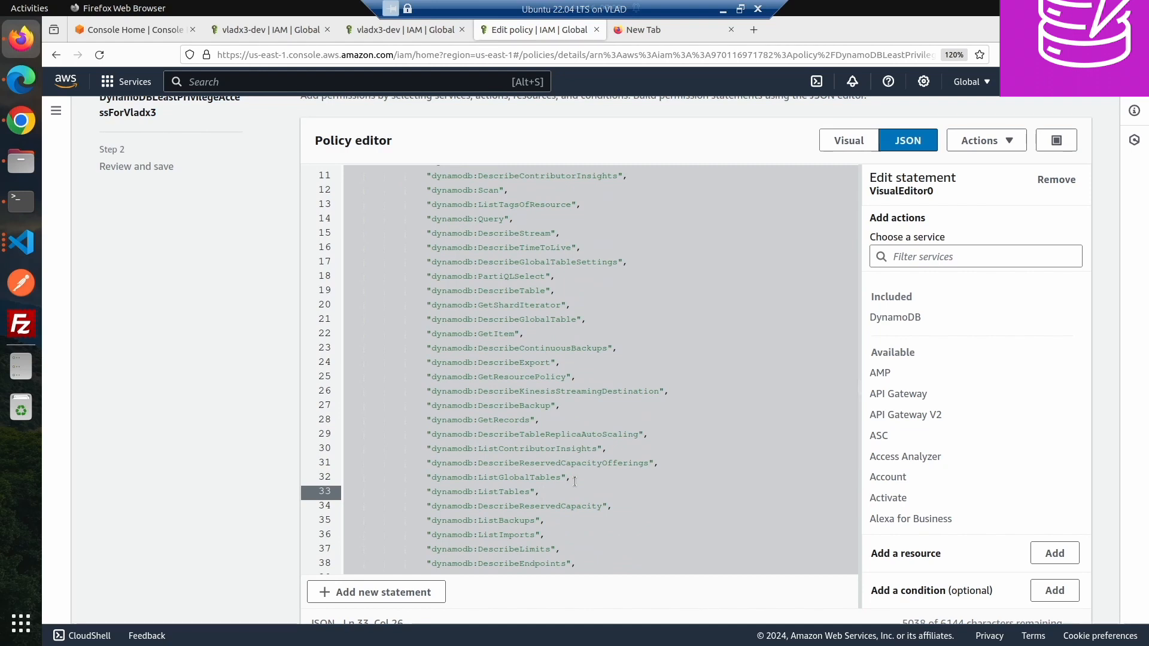
pyautogui.scroll(2, 574, 482)
pyautogui.scroll(-3, 574, 481)
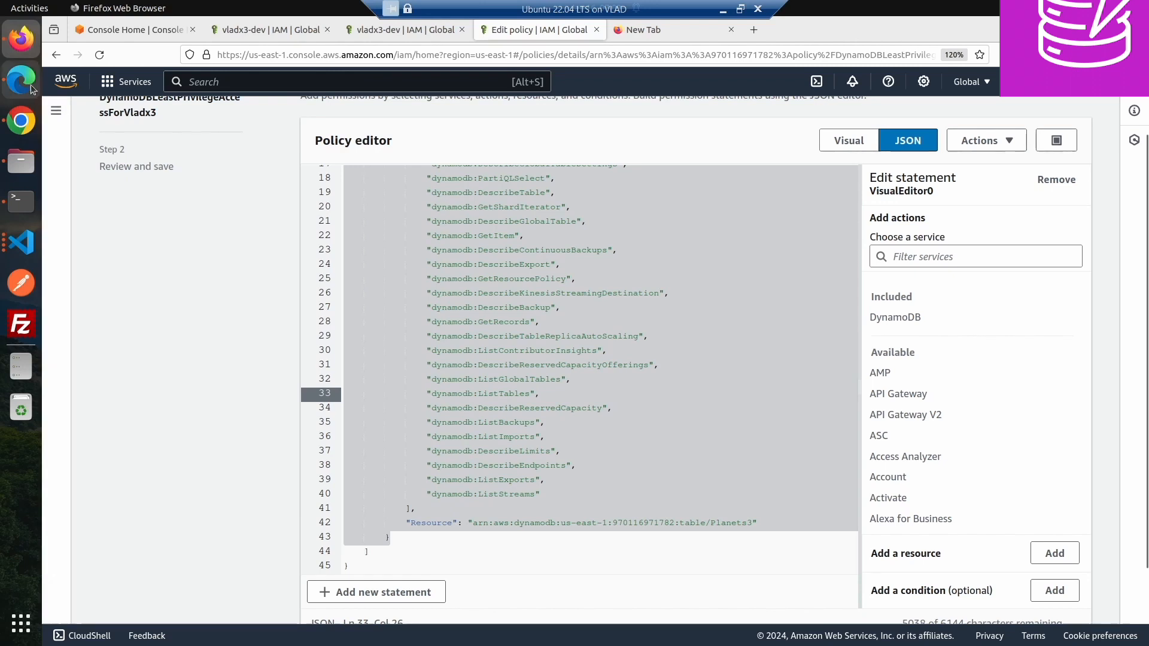
# - Reload the DynamoDB tables page in Chrome and return to Firefox
pyautogui.click(21, 120)
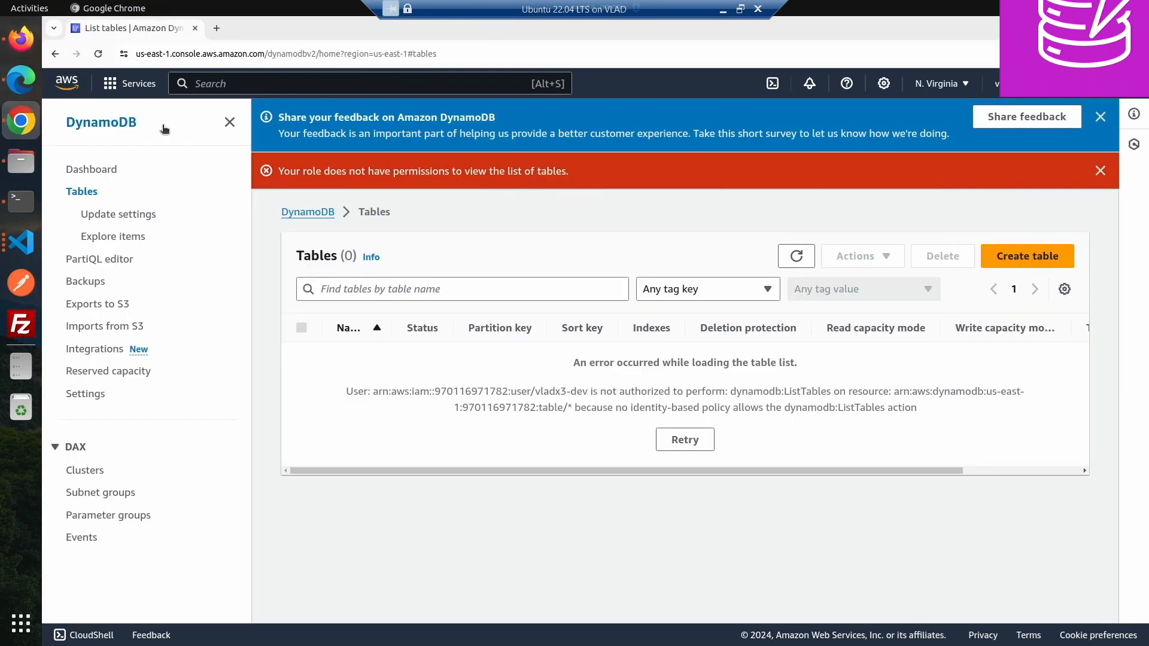
pyautogui.click(103, 55)
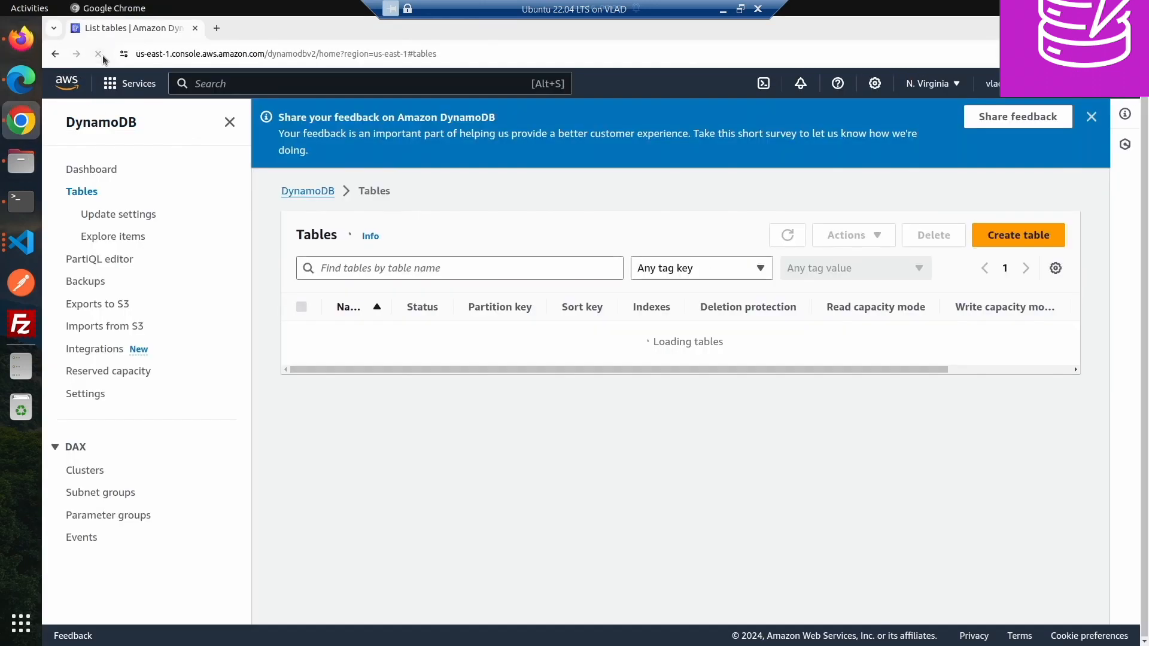
pyautogui.click(21, 38)
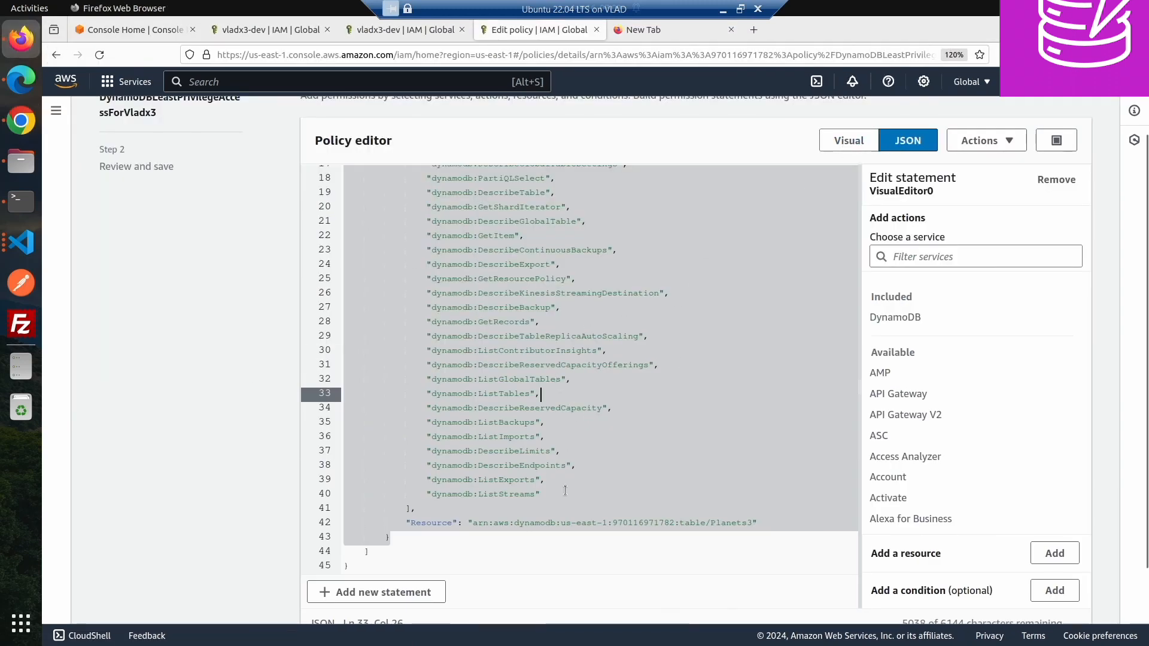
# - Highlight the list actions and the Planets3 Resource ARN in the JSON editor, and leave the editor without saving
pyautogui.moveTo(565, 490); pyautogui.dragTo(655, 370)
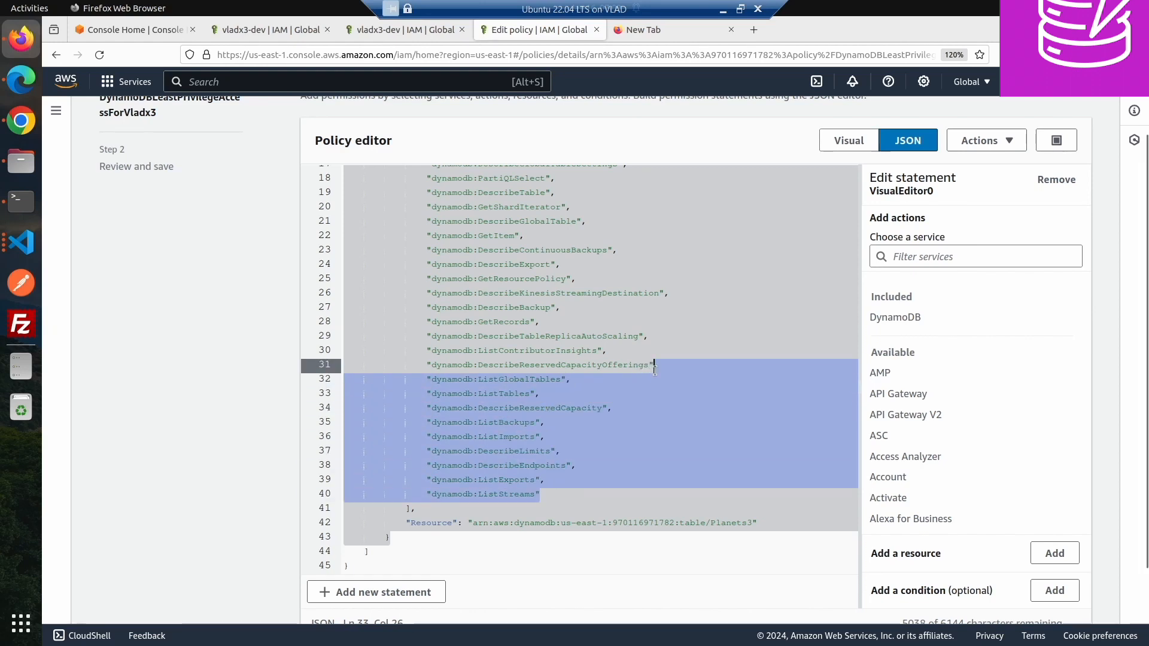
pyautogui.moveTo(472, 522); pyautogui.dragTo(753, 517)
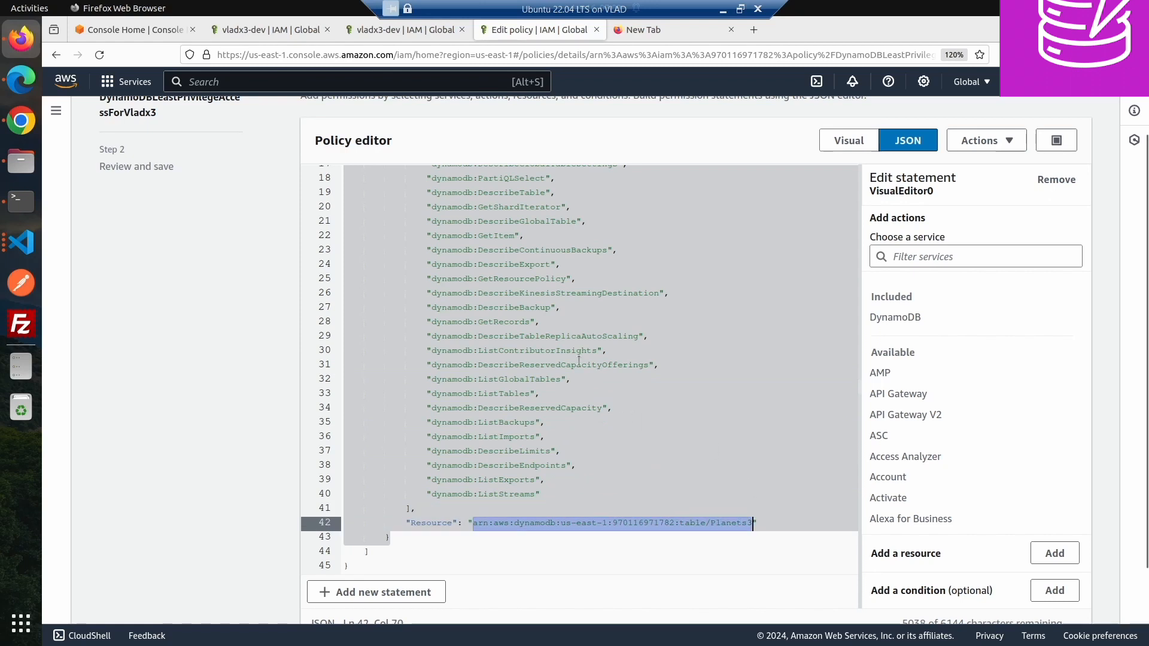
pyautogui.scroll(8, 579, 360)
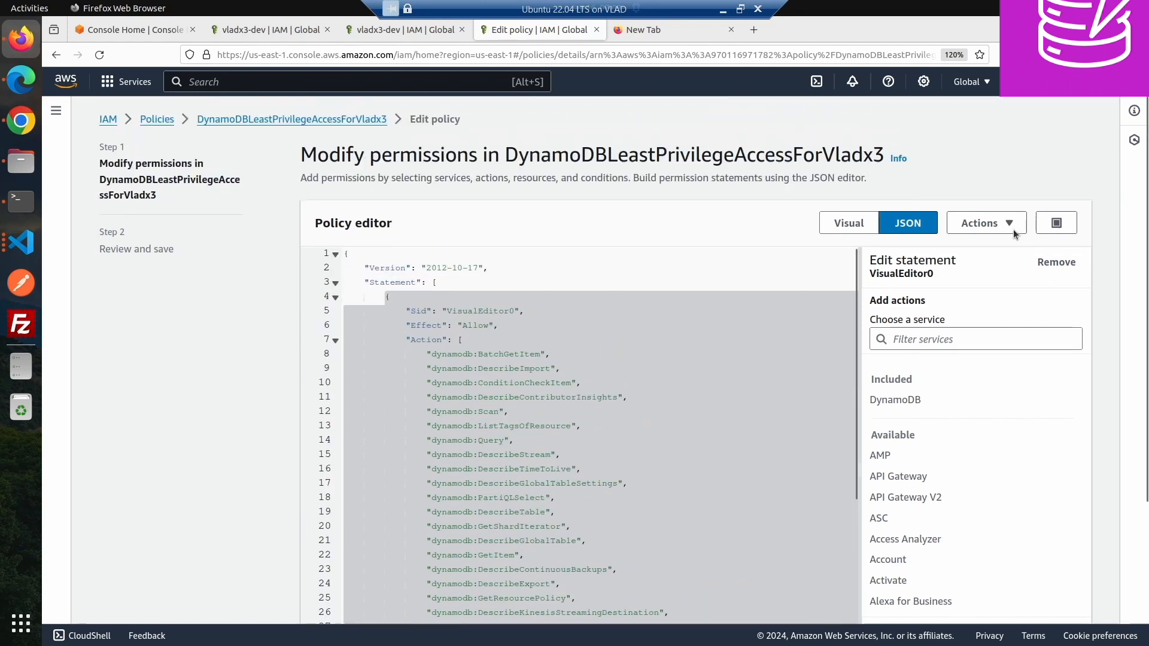
pyautogui.click(377, 120)
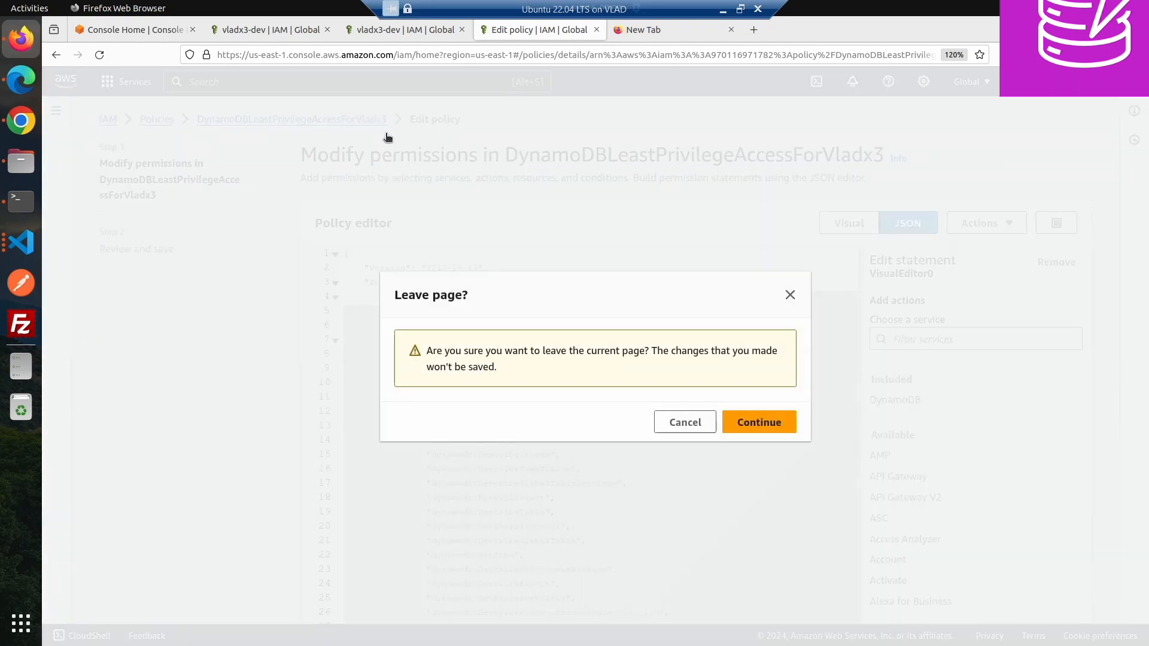
pyautogui.click(733, 426)
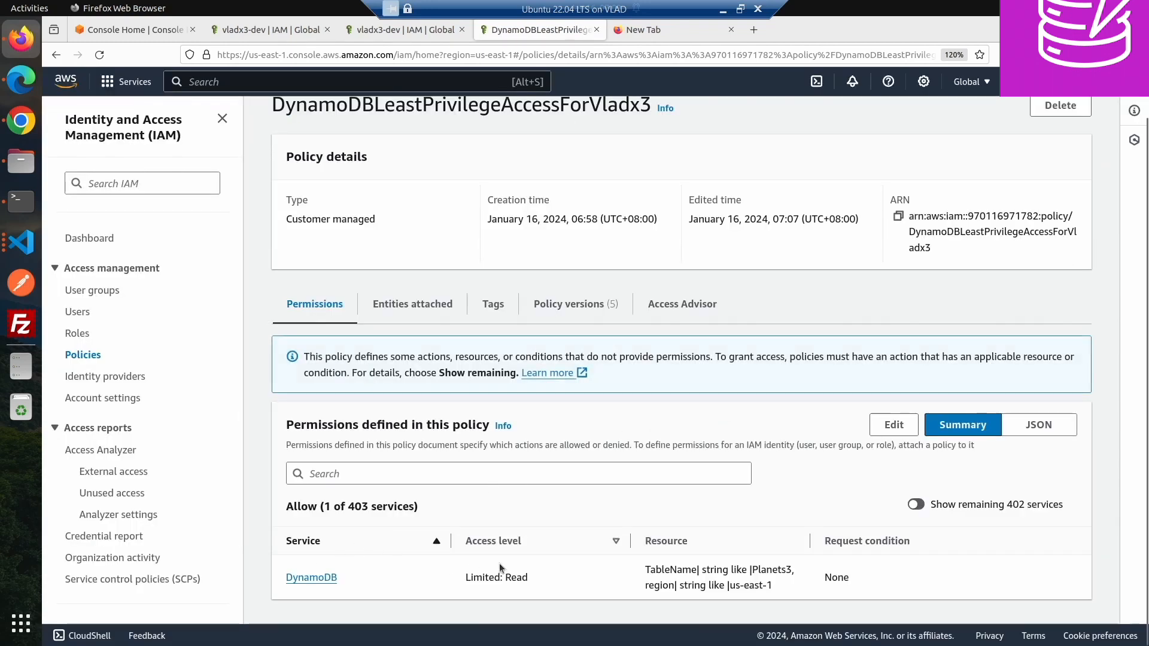
# - Switch the policy permissions to JSON view and review the Resource line
pyautogui.click(1044, 424)
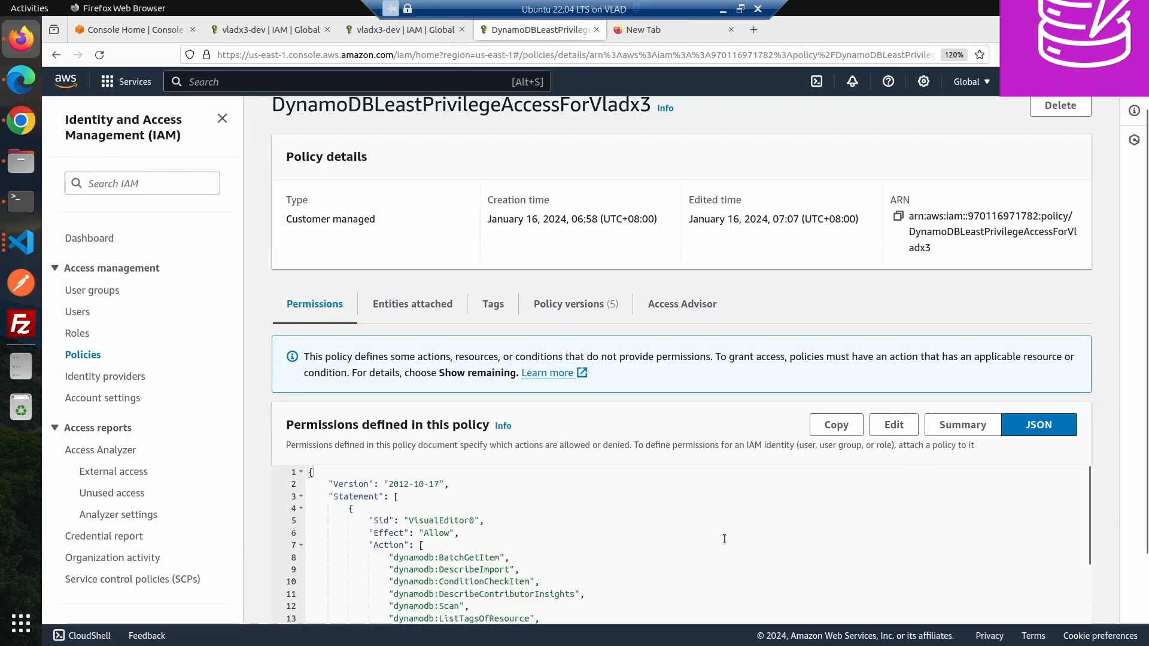
pyautogui.scroll(-10, 711, 515)
pyautogui.scroll(-1, 711, 516)
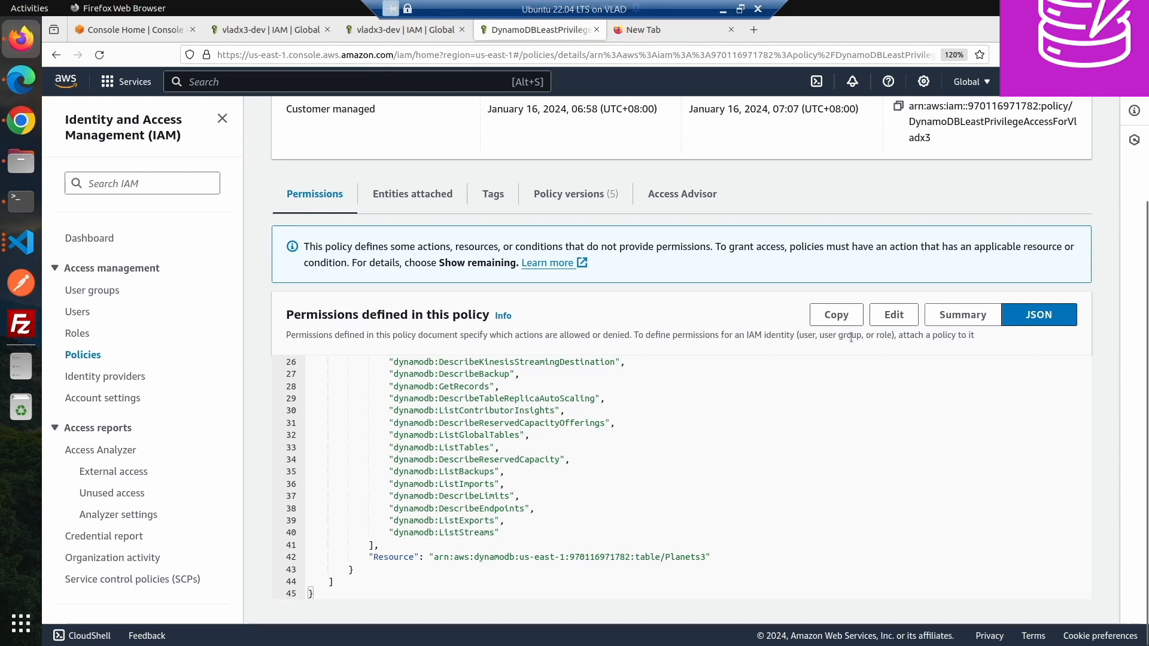
# - Recheck the DynamoDB tables list by reloading the page in Chrome, then return to Firefox
pyautogui.click(894, 315)
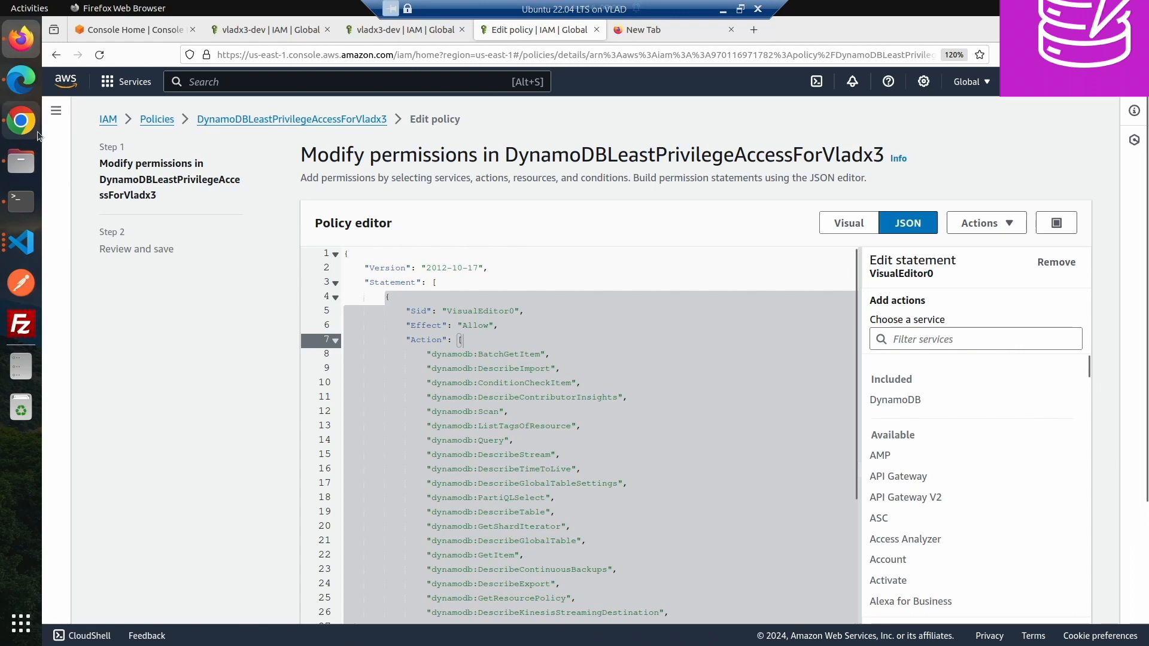
pyautogui.click(21, 120)
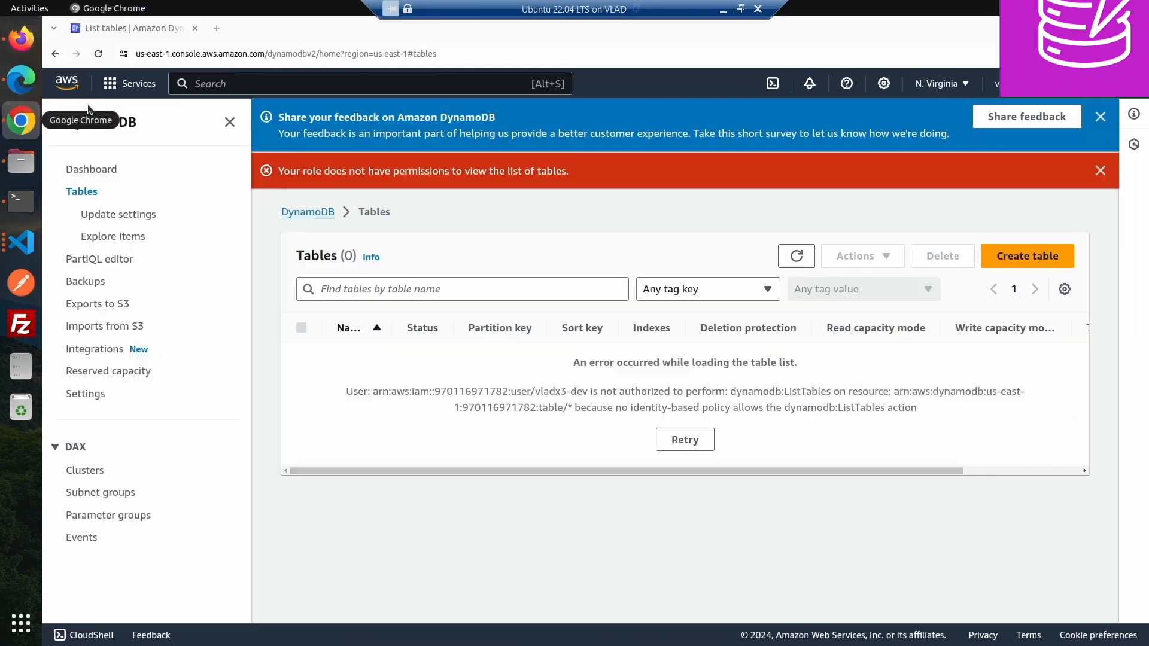
pyautogui.click(99, 55)
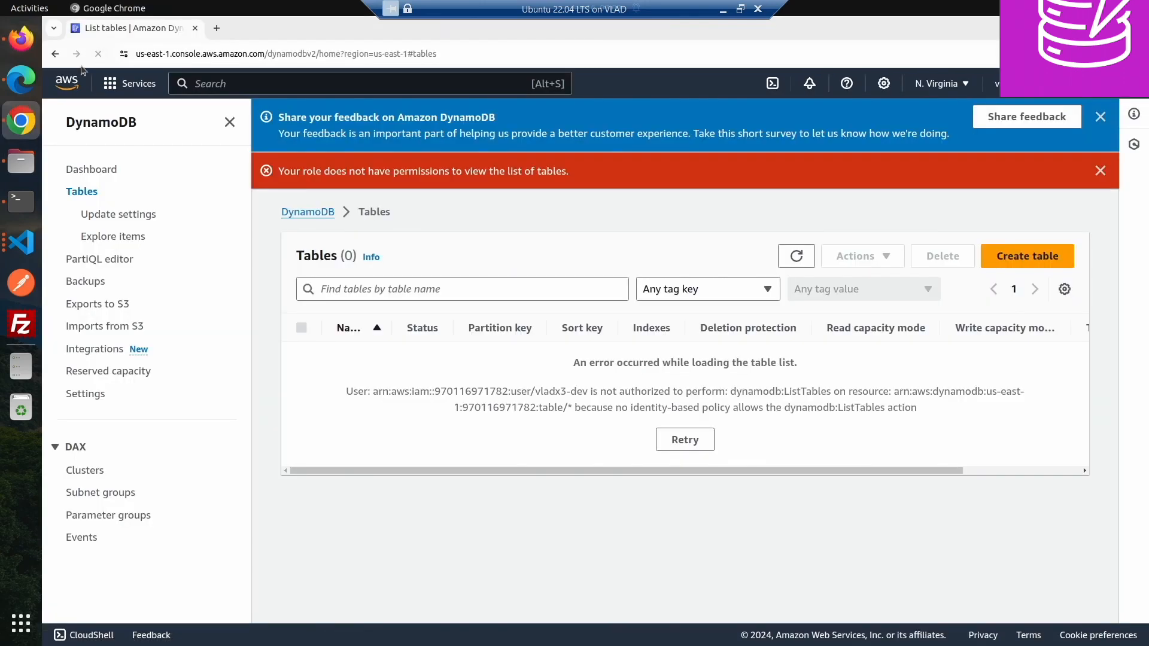
pyautogui.click(21, 39)
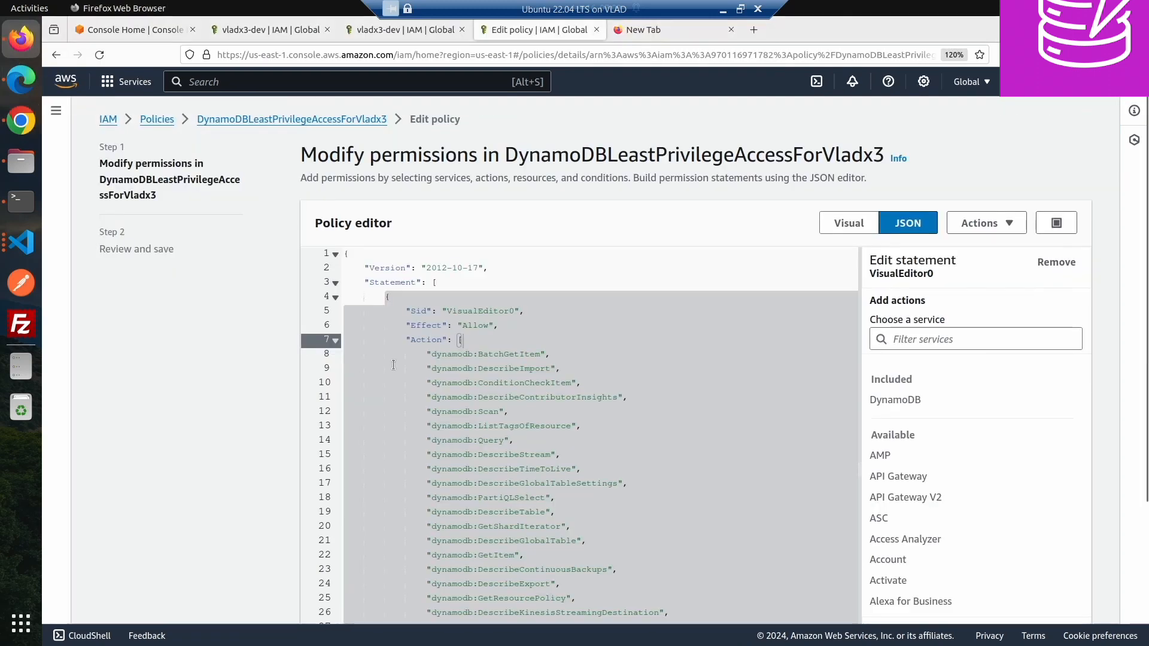
pyautogui.scroll(-10, 1067, 526)
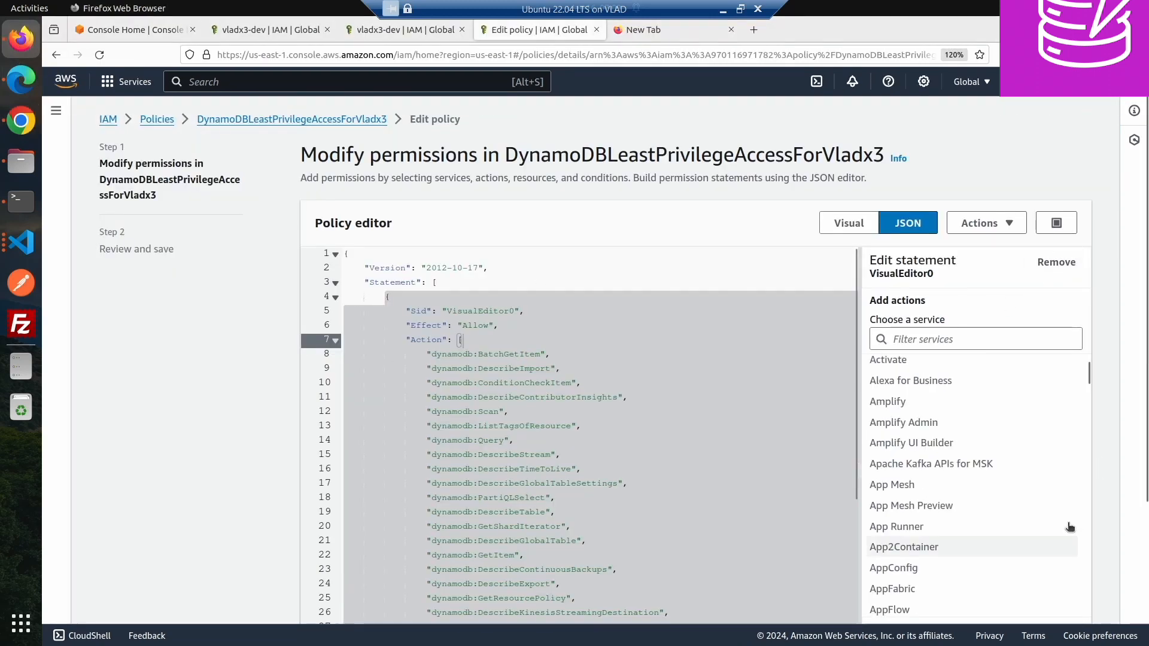
pyautogui.scroll(-3, 1095, 531)
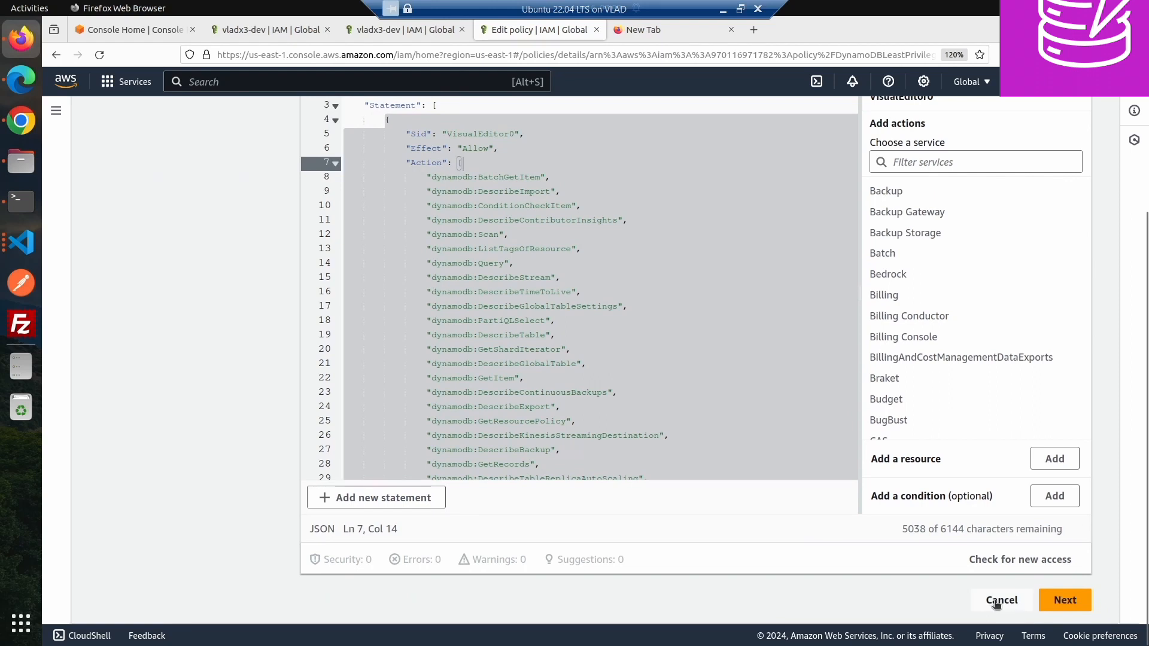
pyautogui.click(996, 601)
pyautogui.click(737, 425)
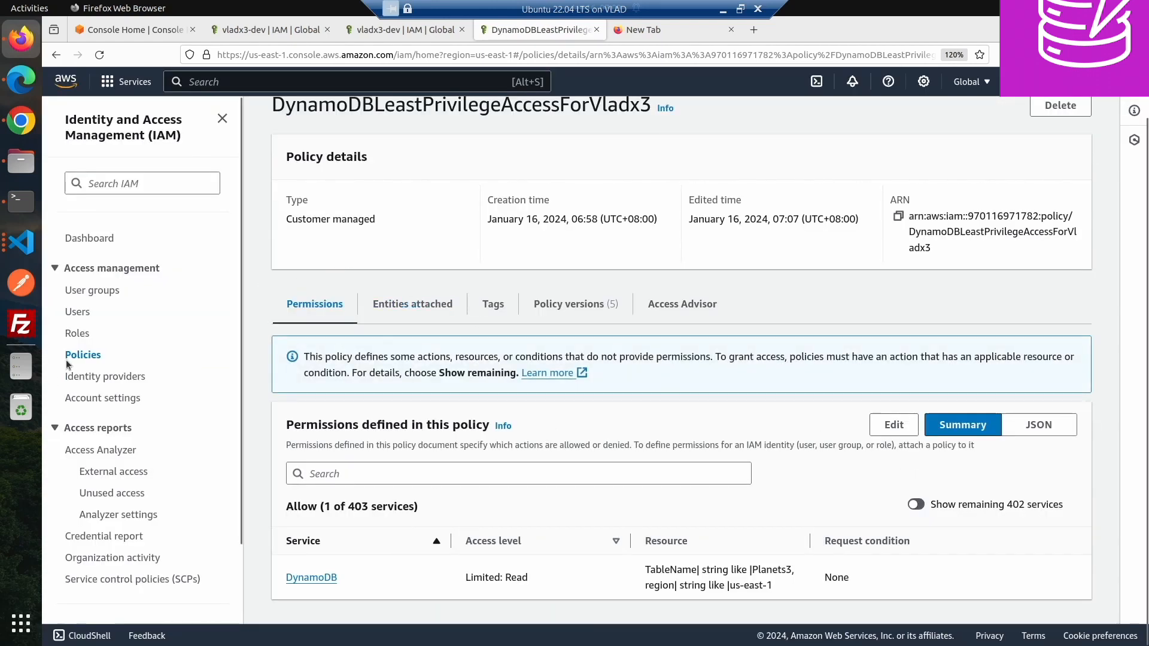
# - Edit the policy again and delete every entry from the Action list, leaving it empty
pyautogui.click(894, 426)
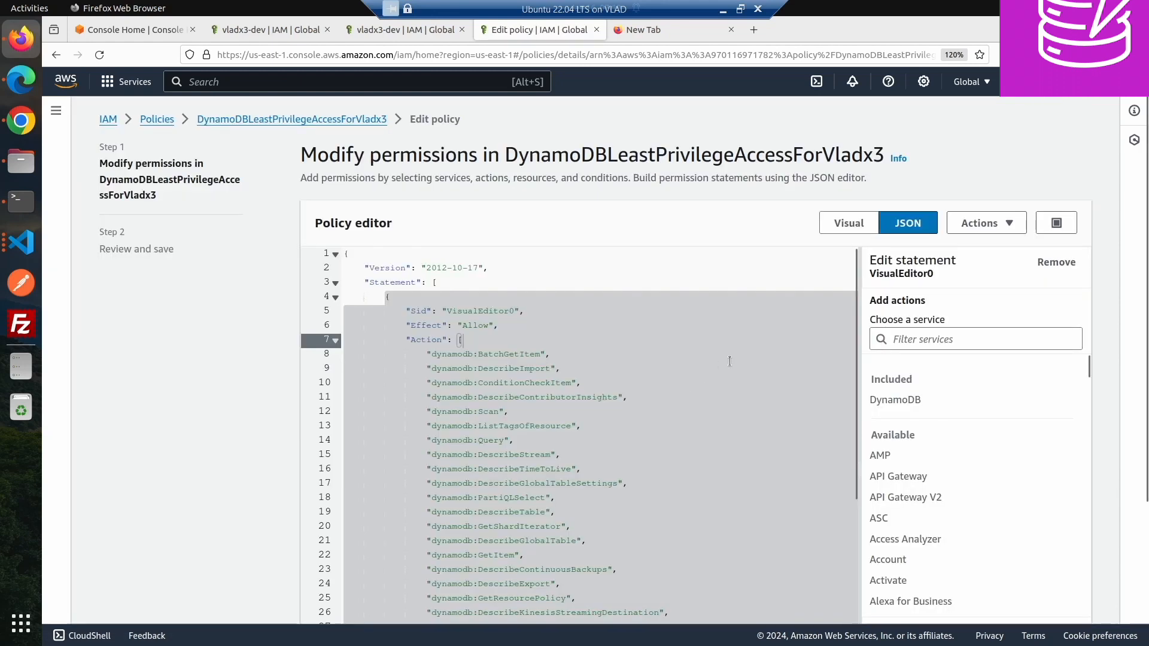
pyautogui.click(674, 385)
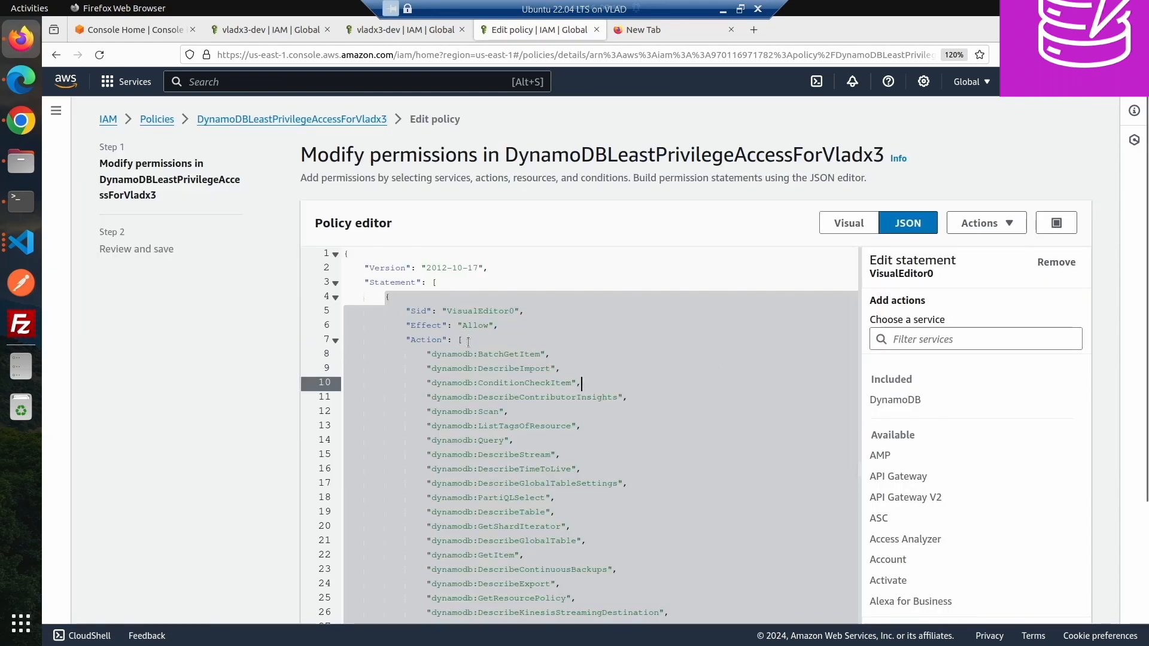
pyautogui.moveTo(468, 342); pyautogui.dragTo(406, 441)
pyautogui.scroll(-7, 395, 445)
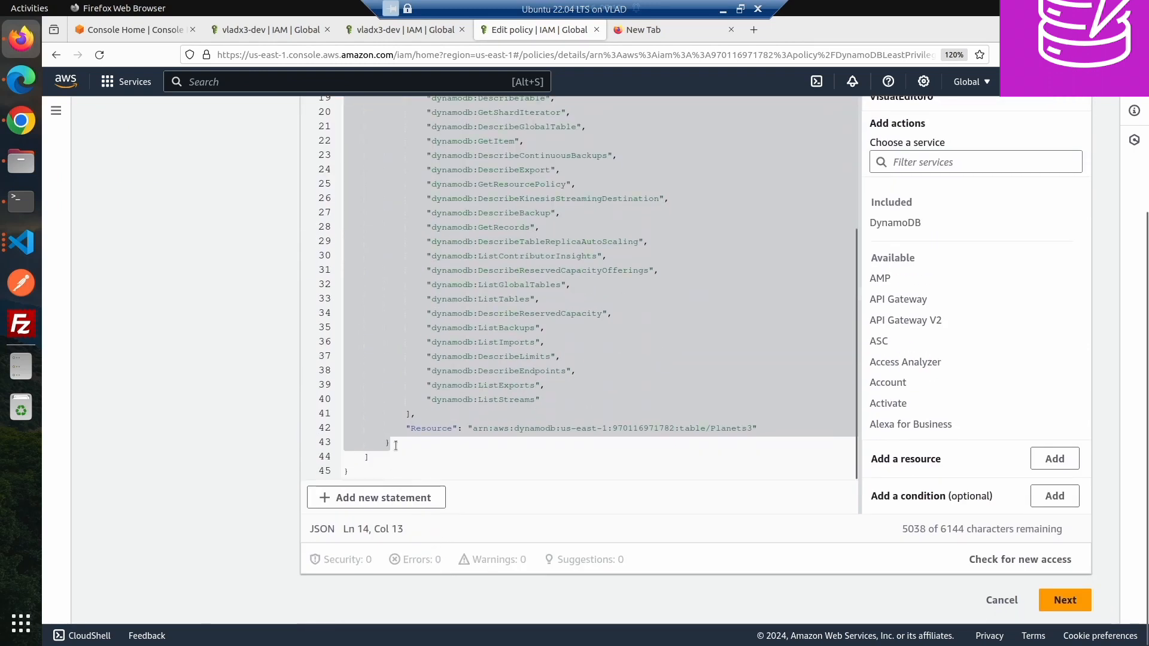
pyautogui.keyDown('shift'); pyautogui.click(406, 418); pyautogui.keyUp('shift')
pyautogui.press('Delete')
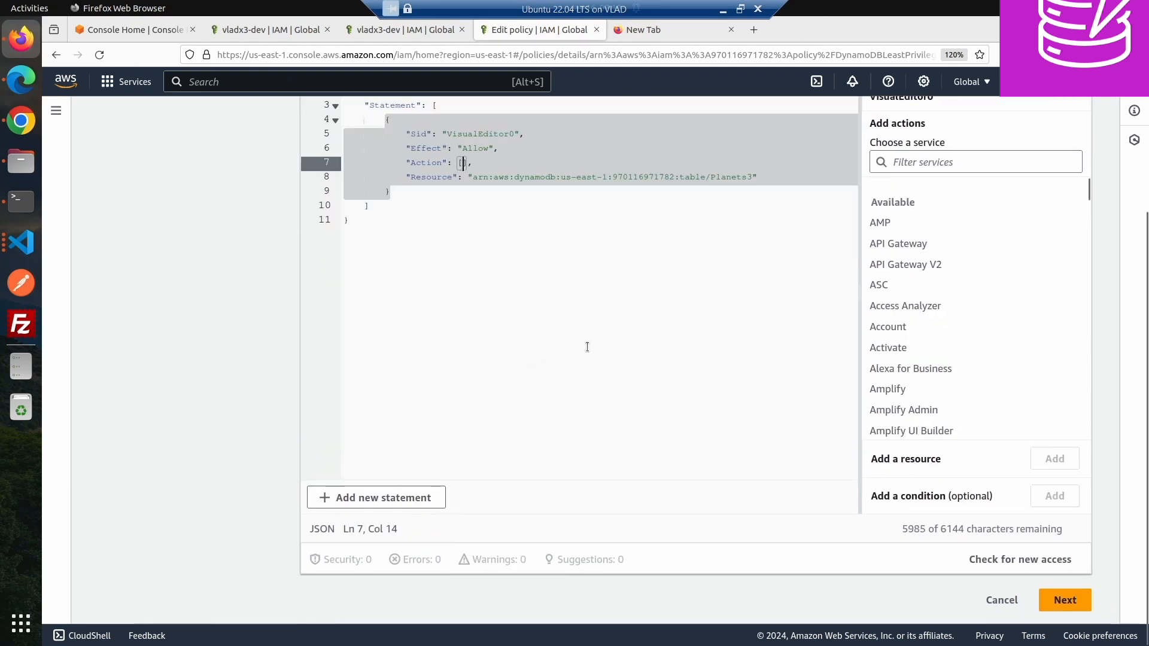
# - Choose DynamoDB as the statement's service and add the ListTables action
pyautogui.scroll(3, 587, 347)
pyautogui.click(927, 340)
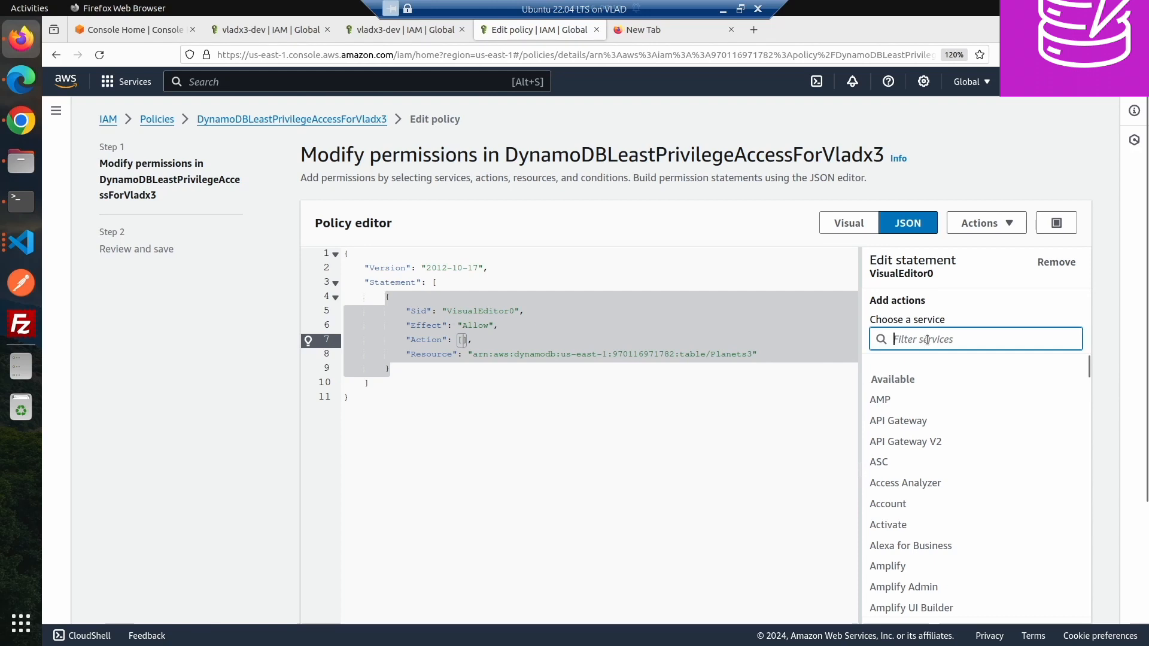
pyautogui.write('Da')
pyautogui.press('BackSpace')
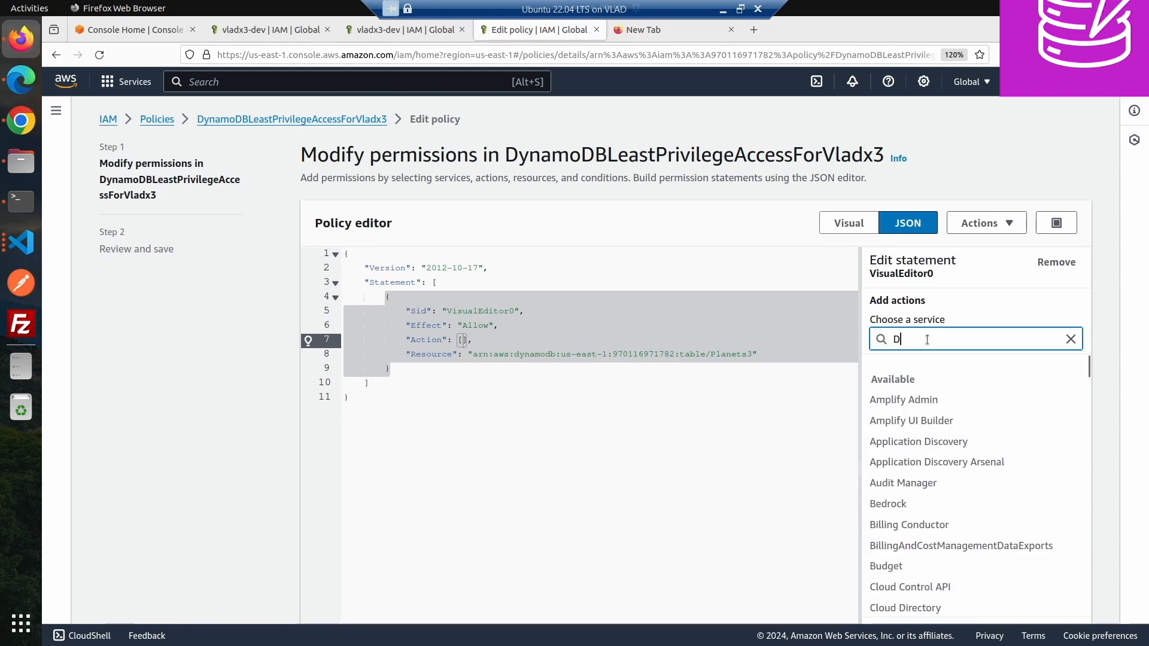
pyautogui.write('ya')
pyautogui.press('BackSpace')
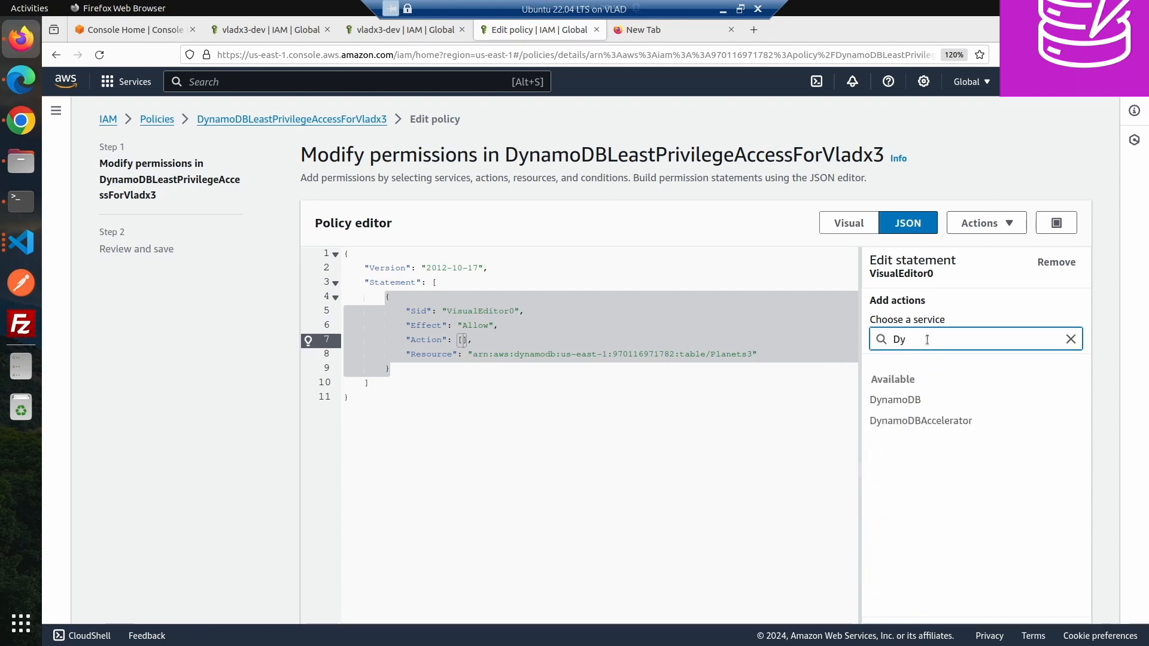
pyautogui.click(895, 401)
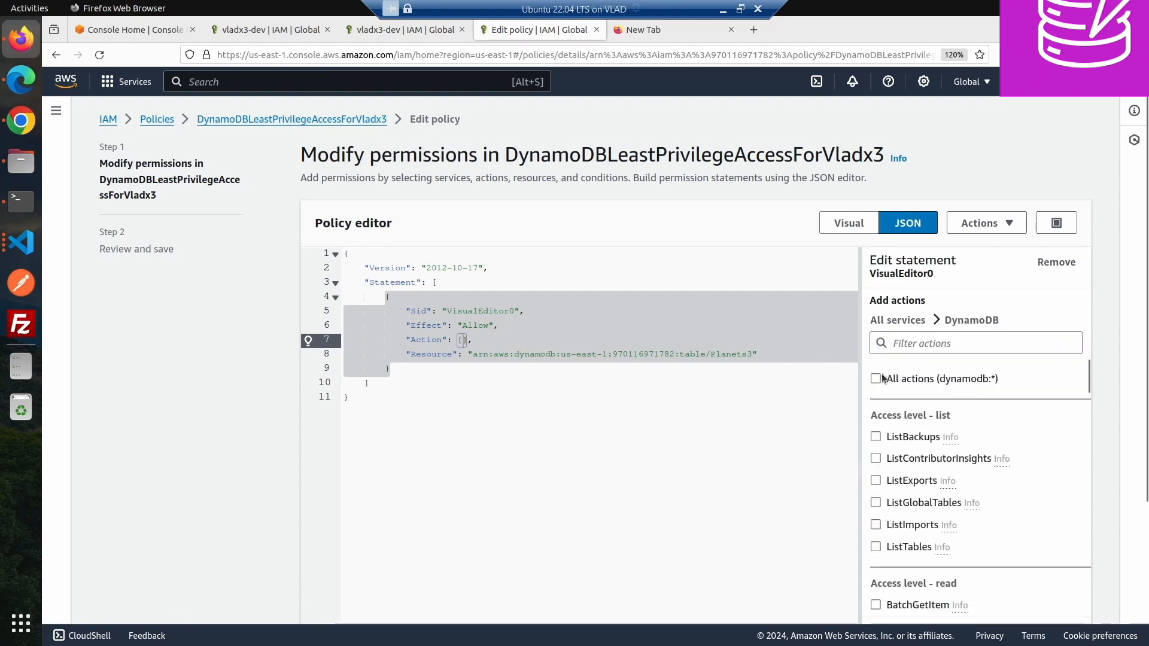
pyautogui.click(876, 546)
pyautogui.scroll(-3, 880, 545)
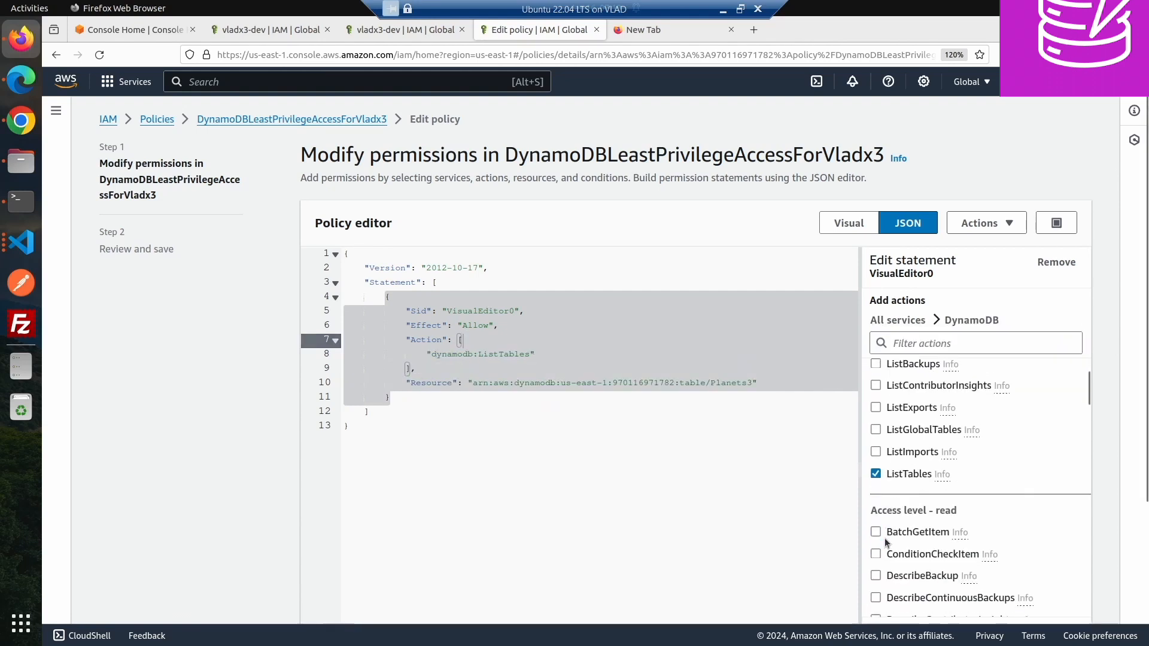
pyautogui.scroll(-5, 883, 541)
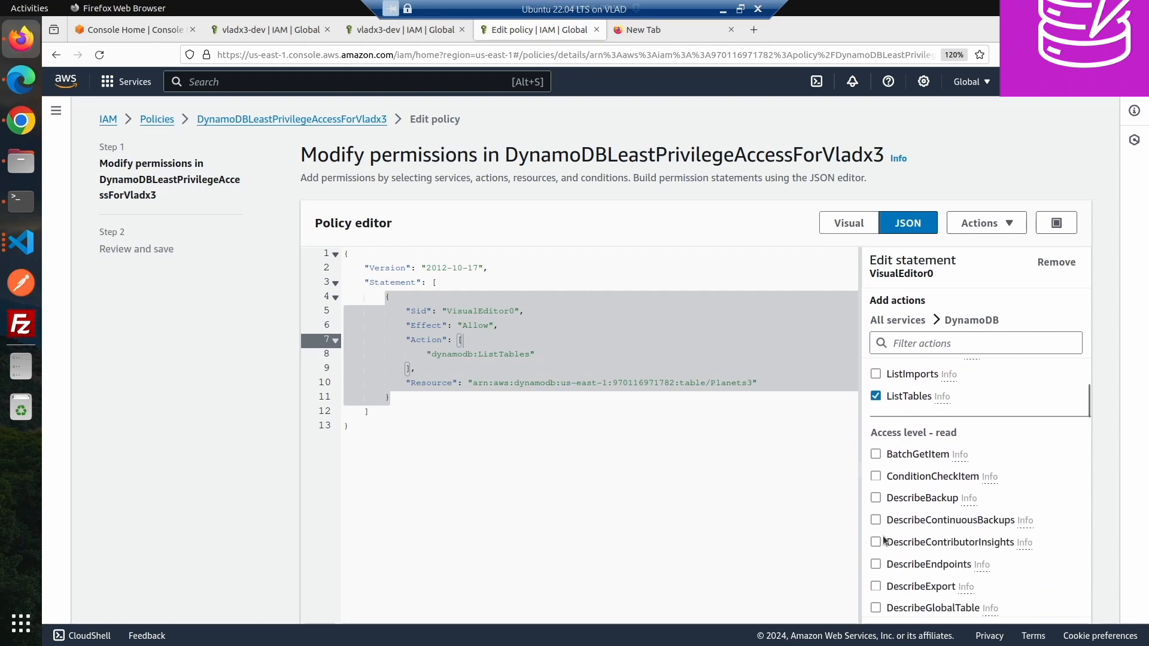
pyautogui.scroll(1, 877, 537)
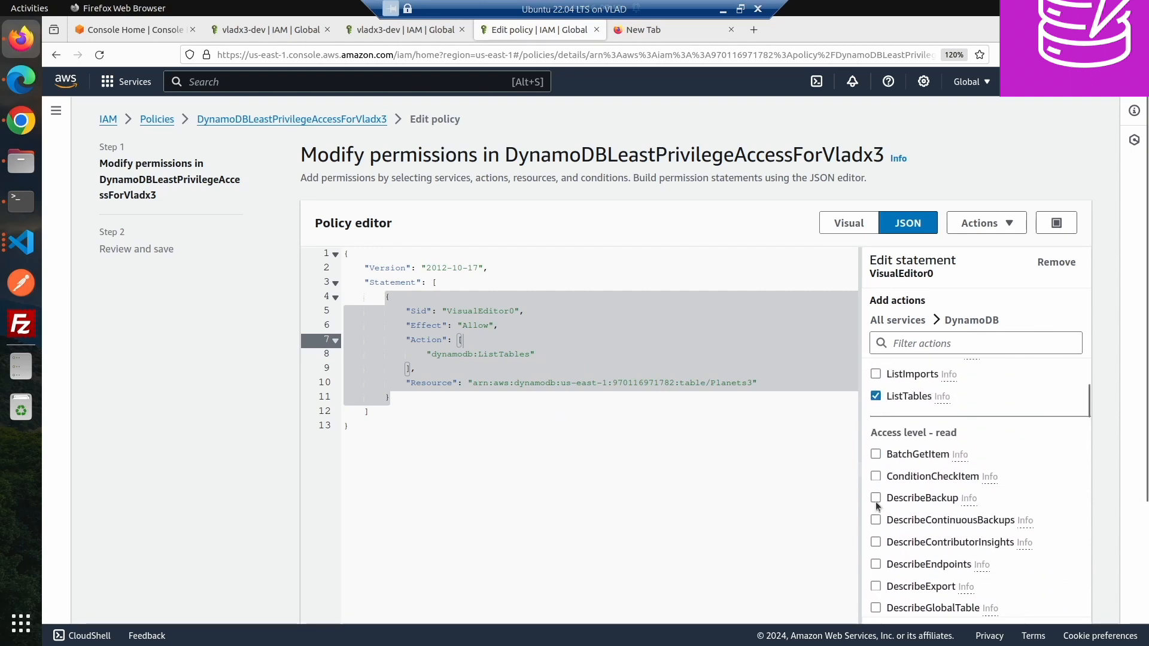
pyautogui.scroll(4, 874, 502)
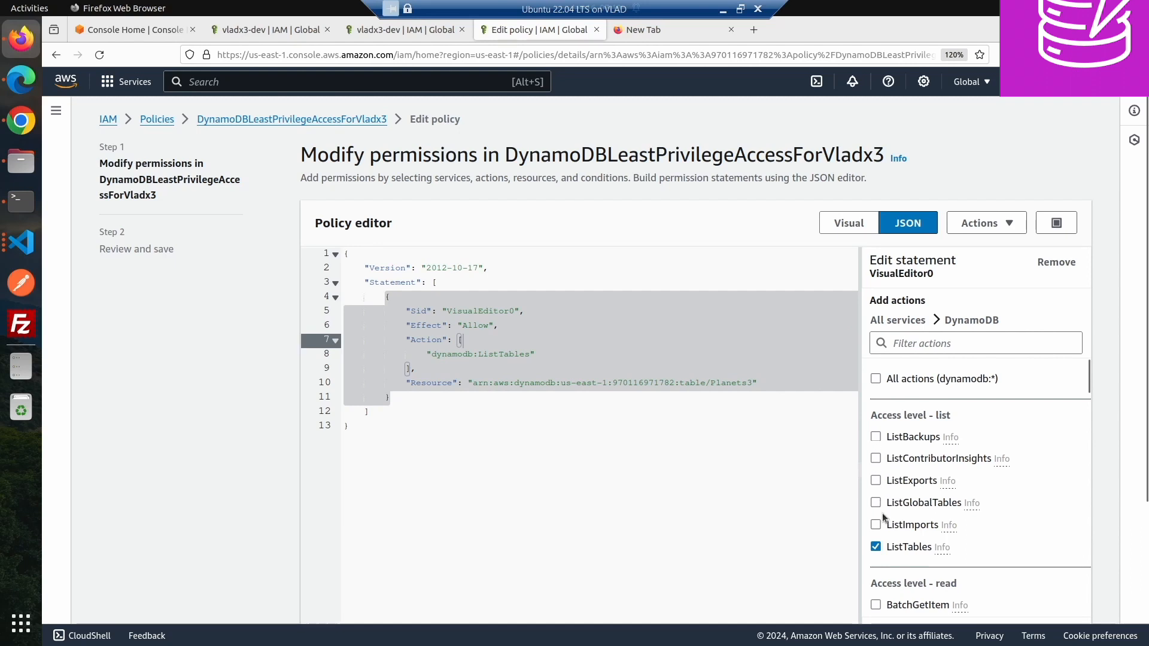
pyautogui.click(875, 503)
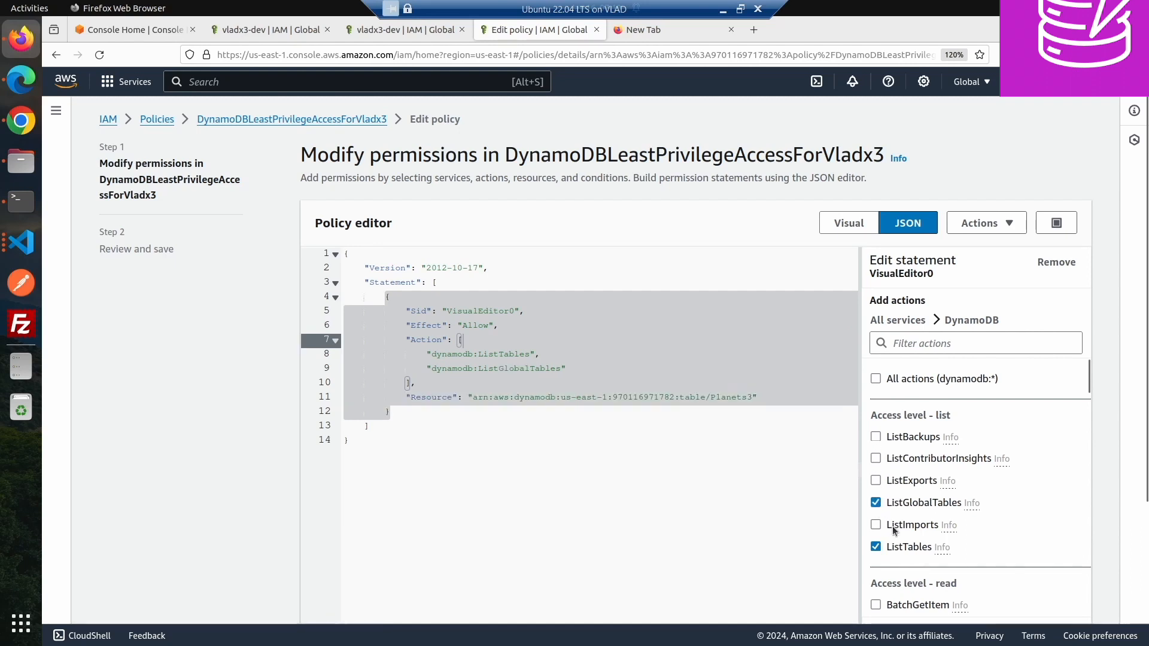
pyautogui.click(875, 503)
# - Add the DescribeTable, DescribeStream, GetItem and GetRecords actions to the statement
pyautogui.scroll(-6, 885, 526)
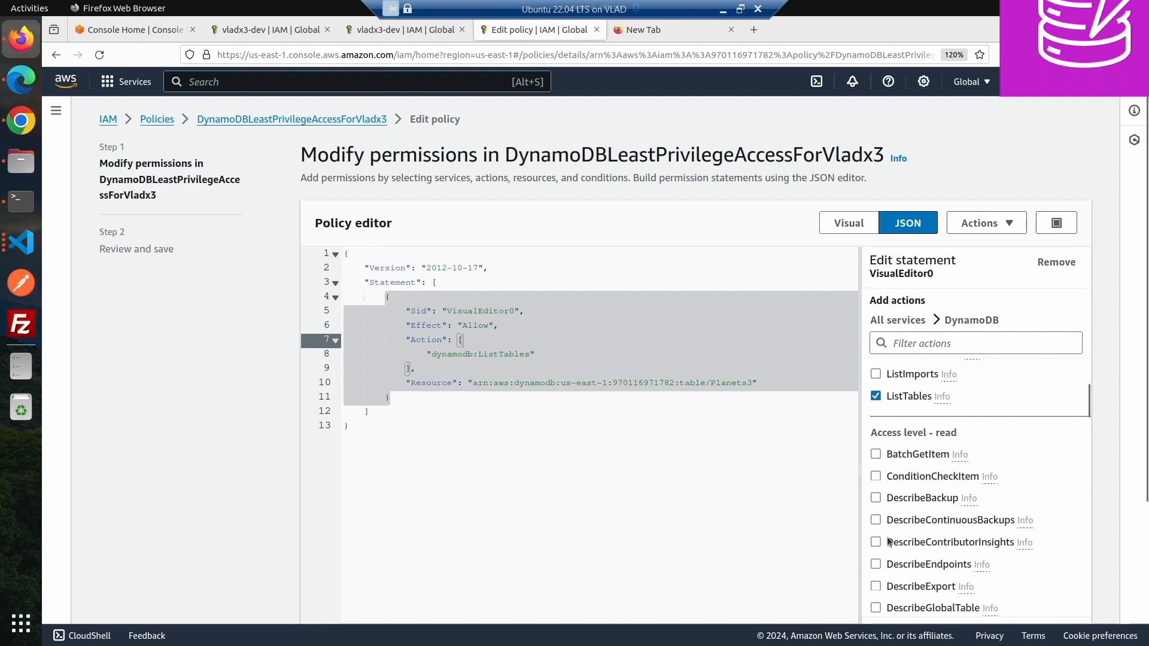
pyautogui.scroll(-2, 888, 540)
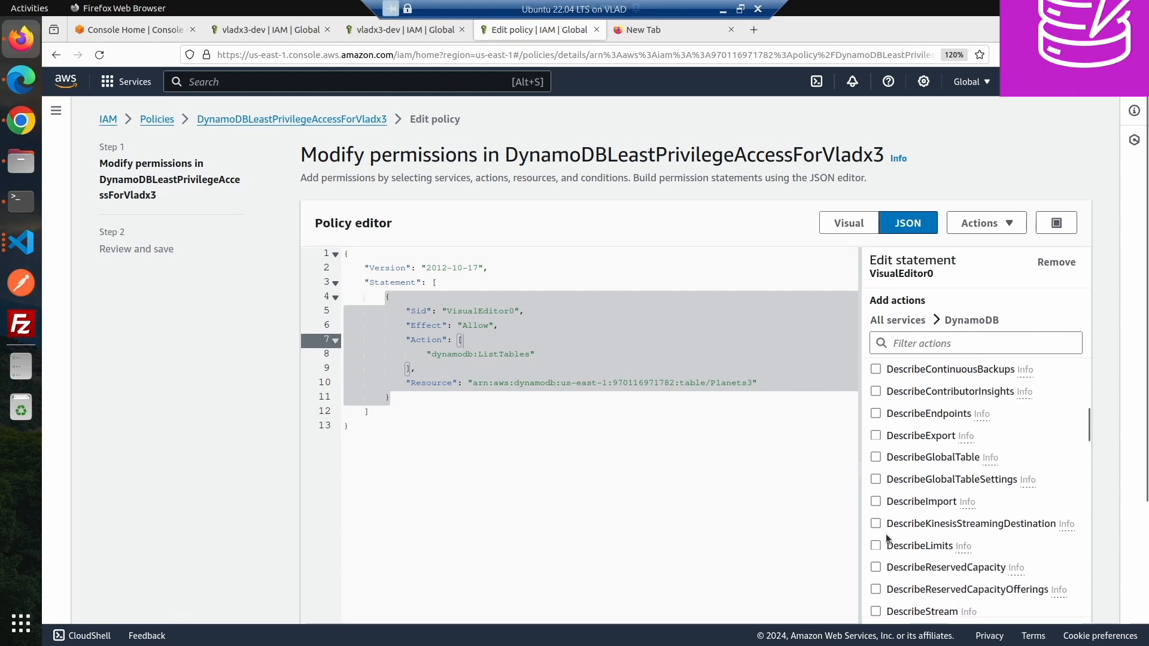
pyautogui.scroll(-4, 885, 526)
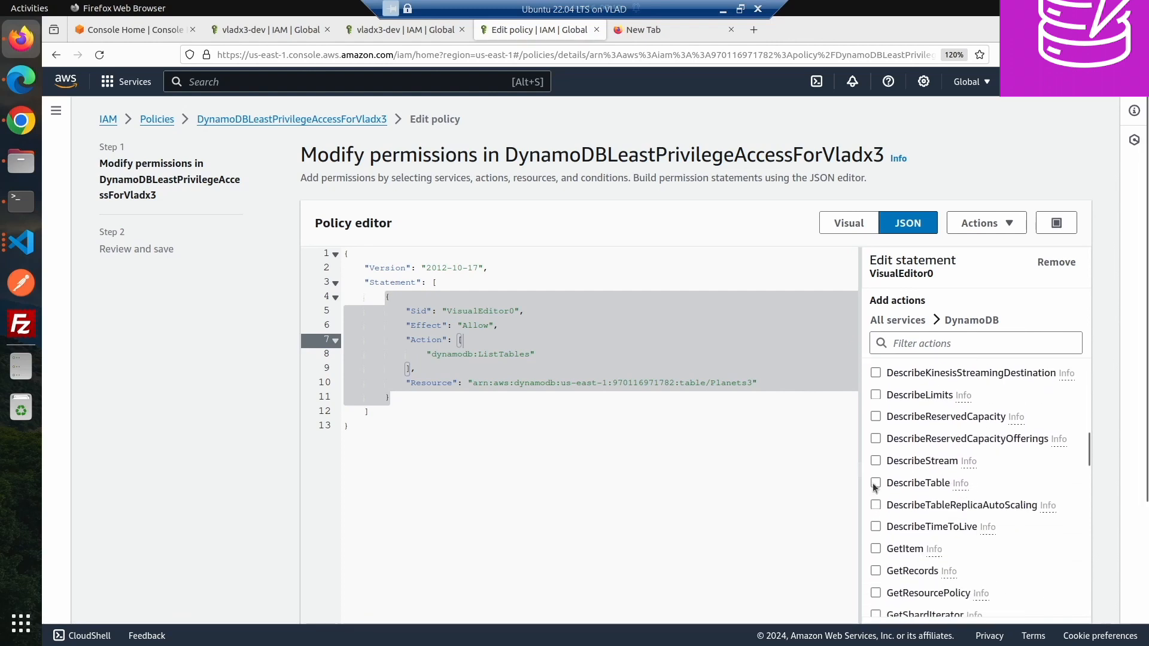
pyautogui.click(876, 483)
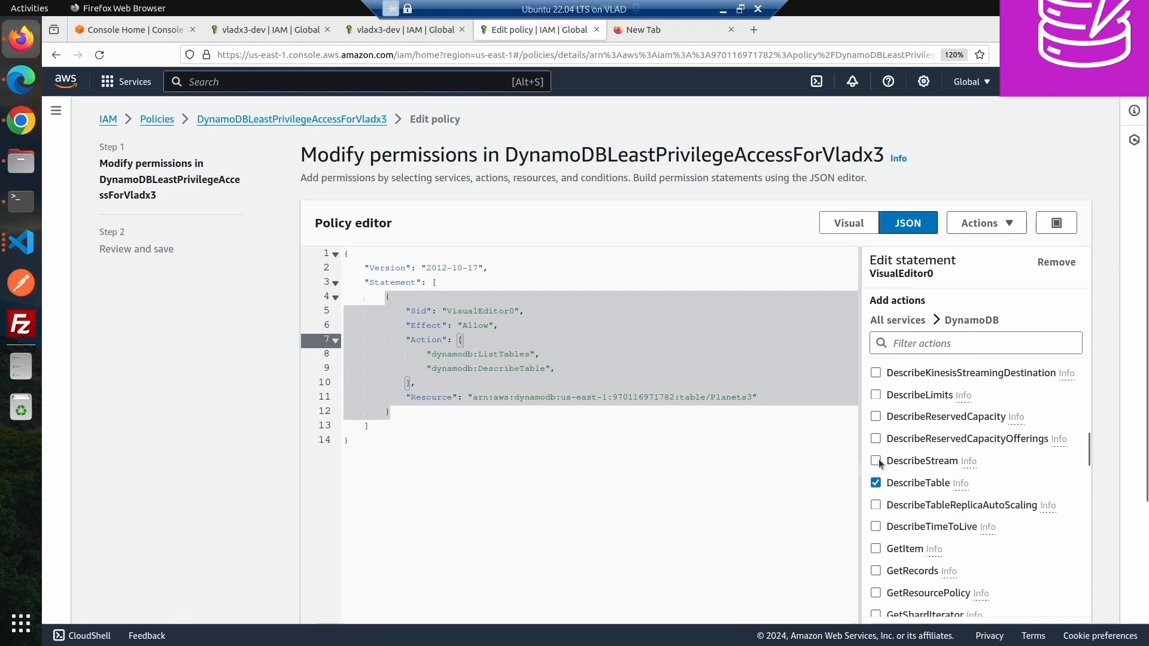
pyautogui.click(877, 461)
pyautogui.click(877, 549)
pyautogui.click(877, 572)
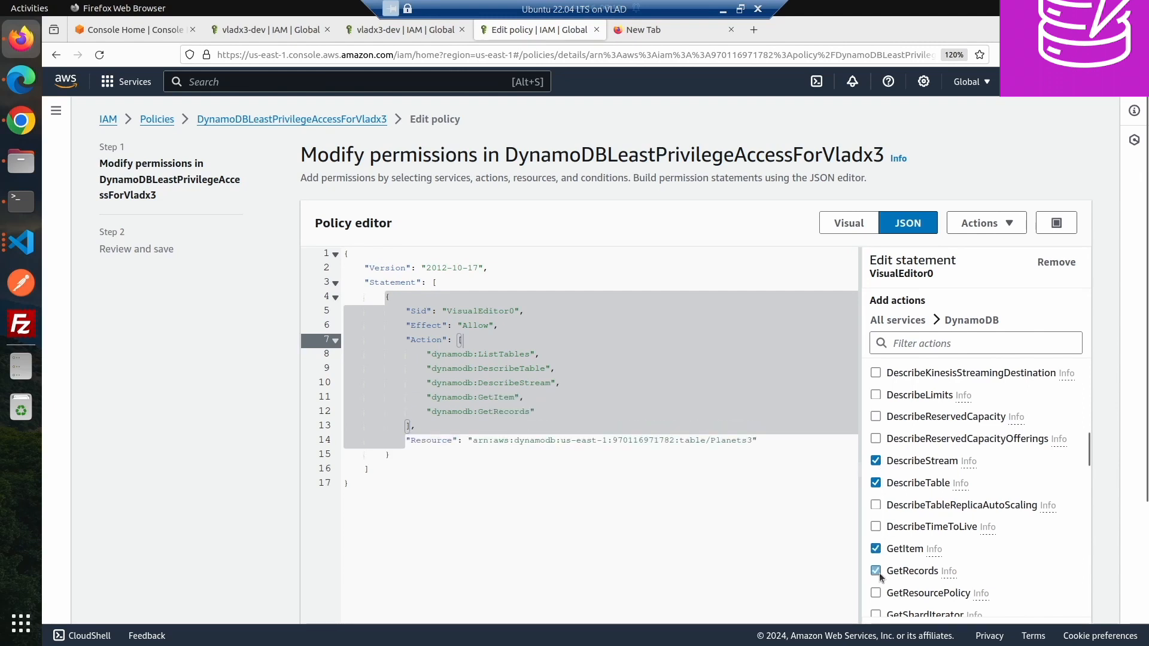
# - Review and save the policy changes as the new default version
pyautogui.scroll(-5, 880, 576)
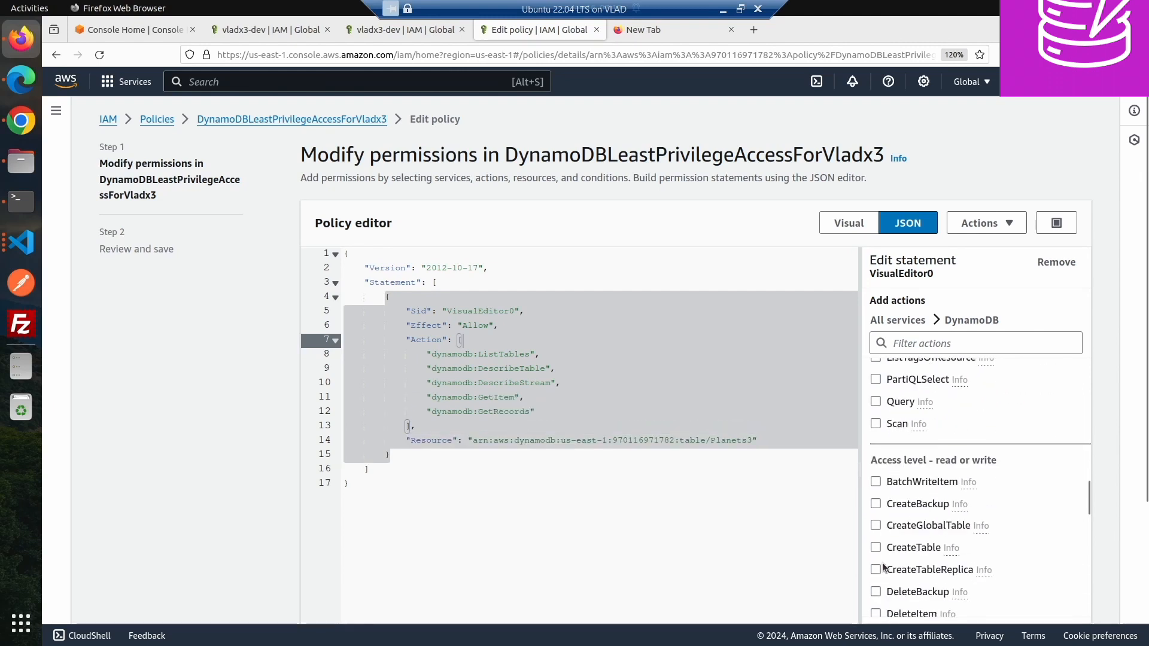
pyautogui.scroll(-10, 882, 563)
pyautogui.scroll(-3, 1101, 520)
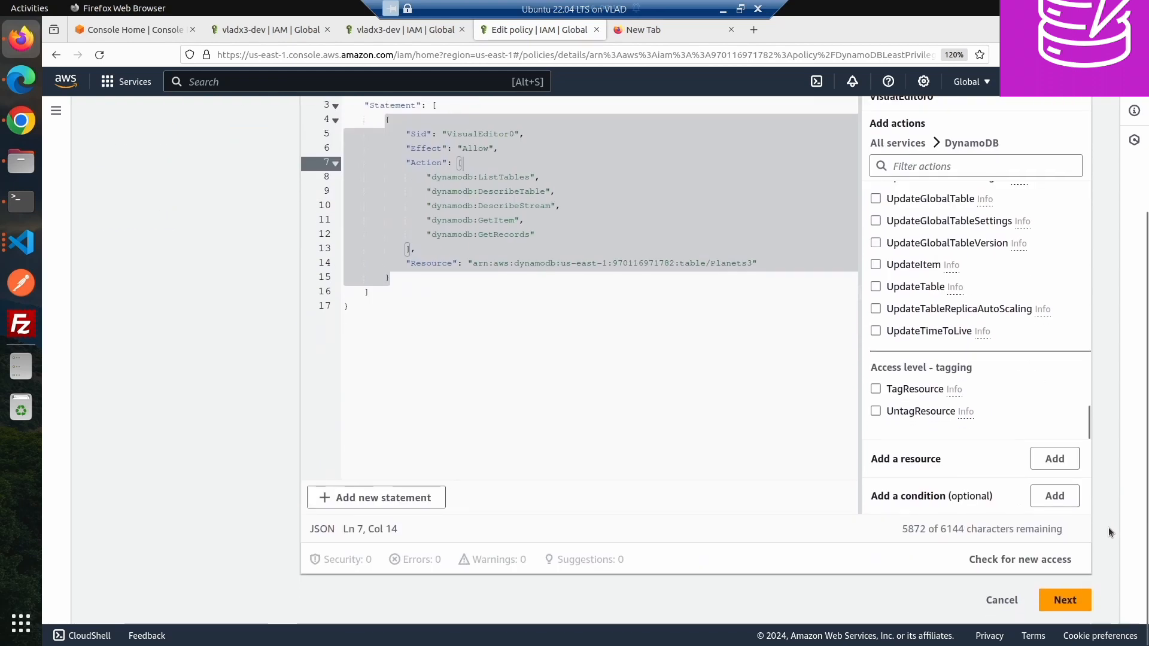
pyautogui.click(1065, 602)
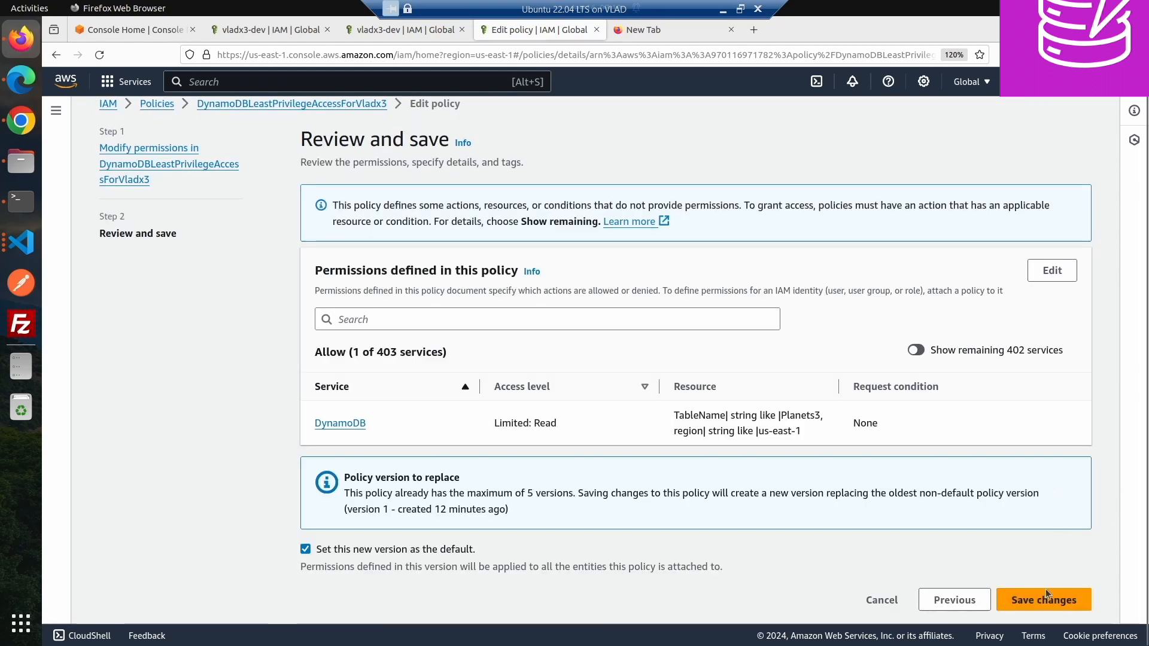
pyautogui.click(1045, 590)
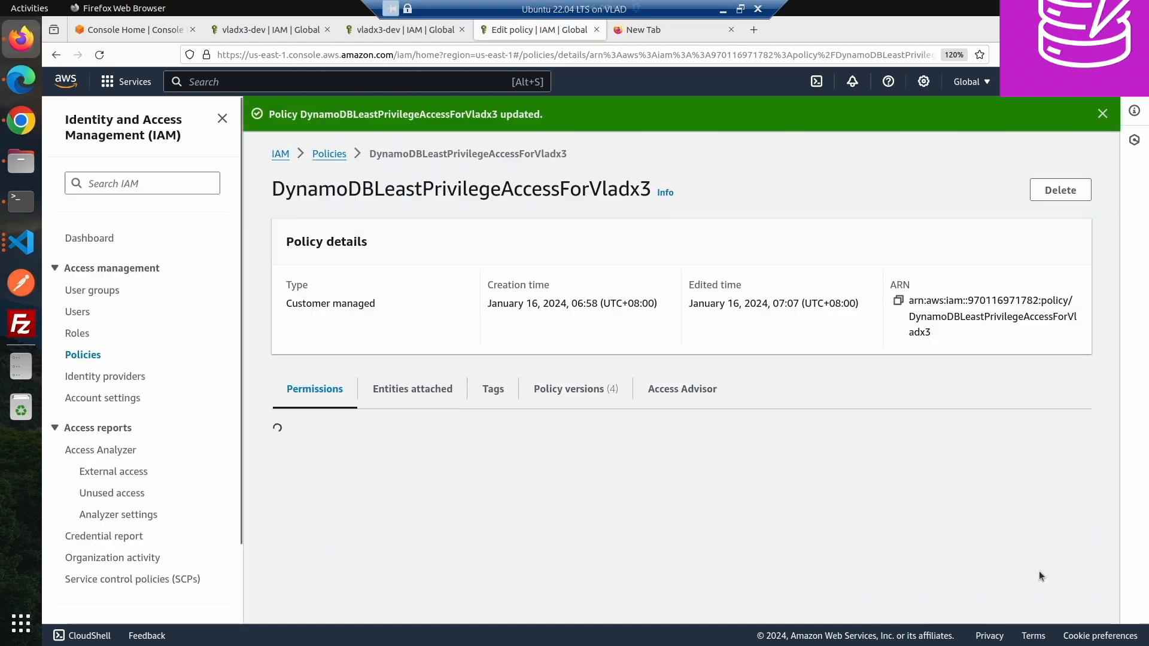
# - Reload the DynamoDB tables page in Chrome and refresh the table list to test access, then return to Firefox
pyautogui.scroll(-2, 367, 336)
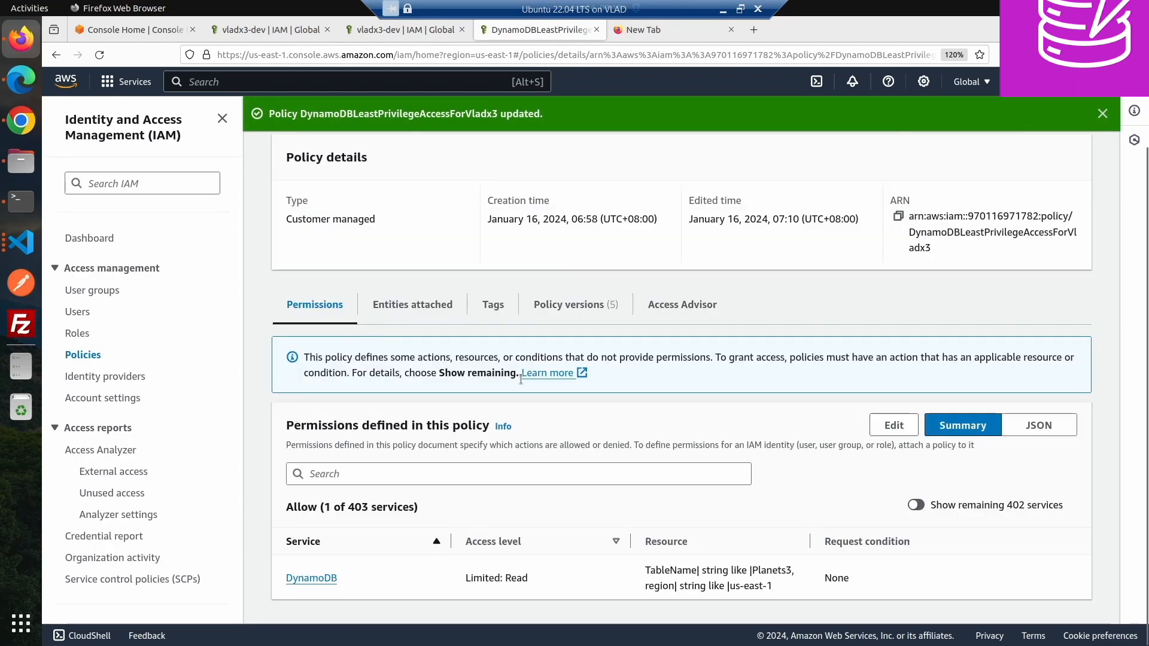
pyautogui.click(21, 121)
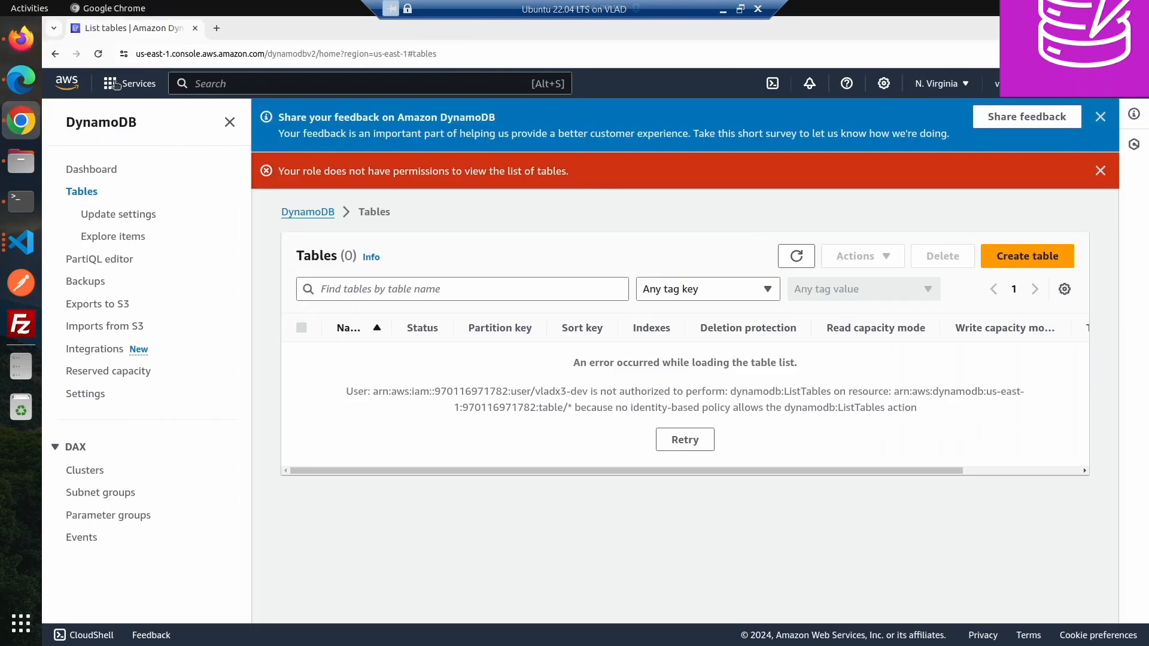
pyautogui.click(98, 54)
pyautogui.click(809, 258)
pyautogui.click(809, 258)
pyautogui.click(809, 258)
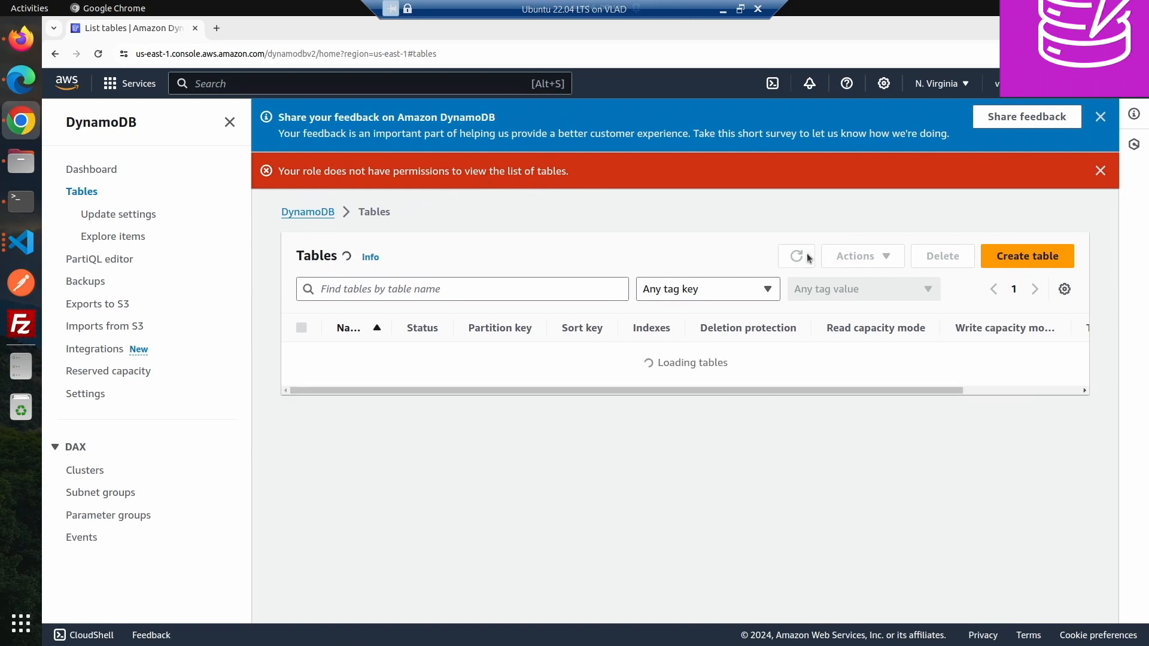
pyautogui.click(807, 259)
pyautogui.click(808, 258)
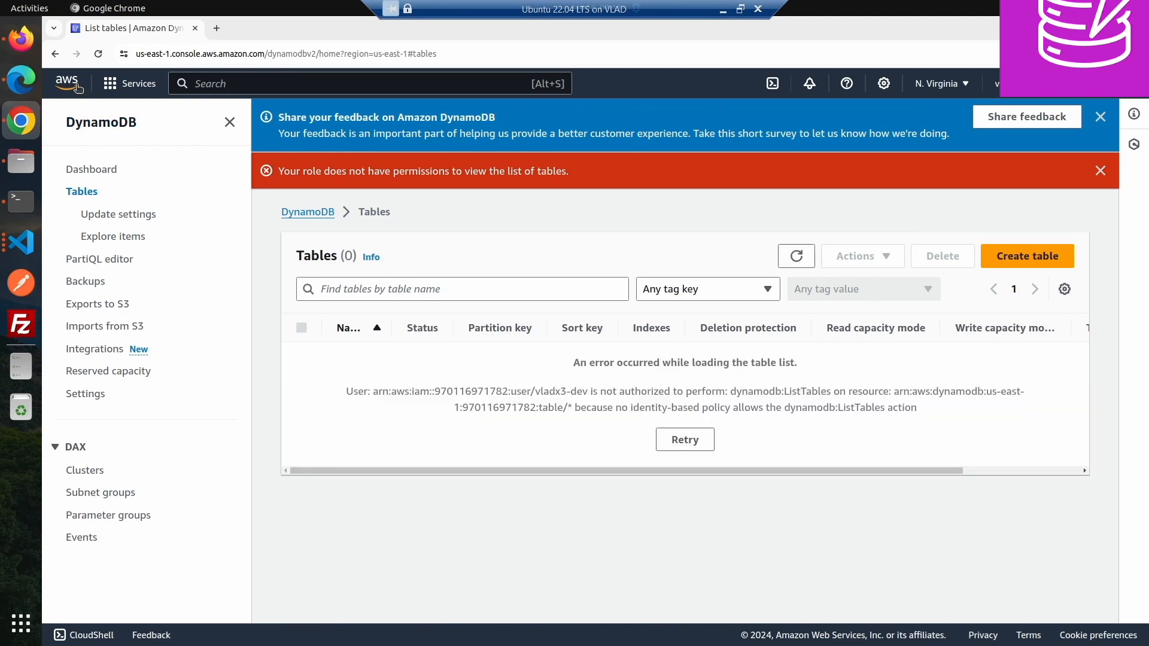
pyautogui.click(21, 37)
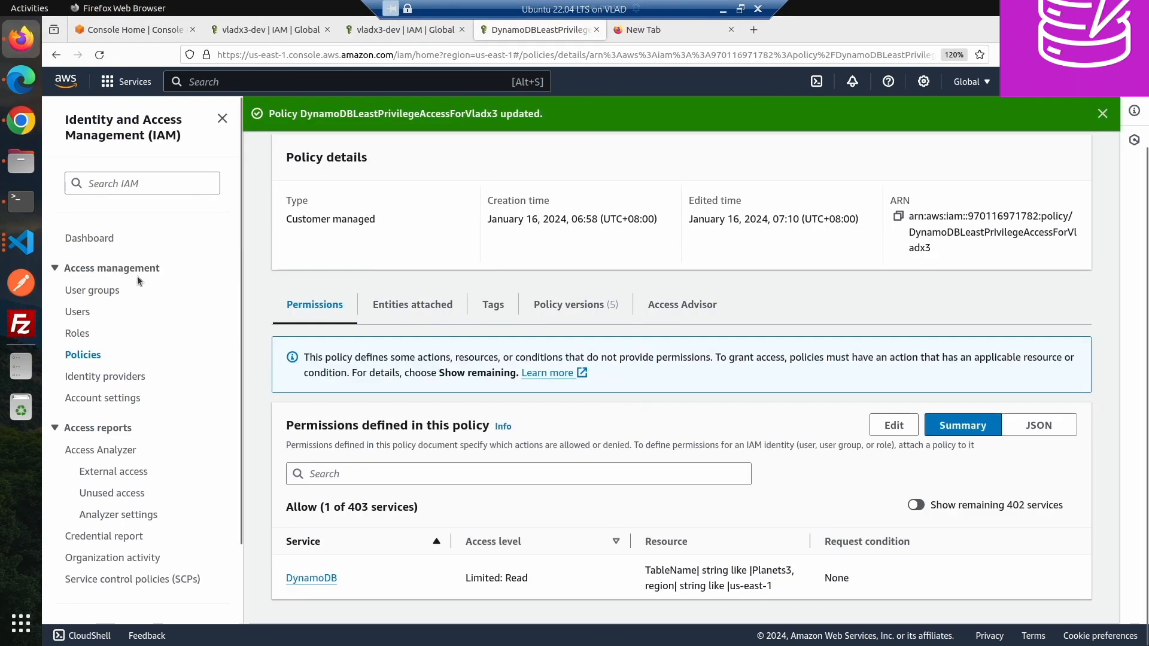
# - Open the IAM user's permissions and expand the attached DynamoDB least-privilege policy to review its JSON
pyautogui.scroll(3, 446, 286)
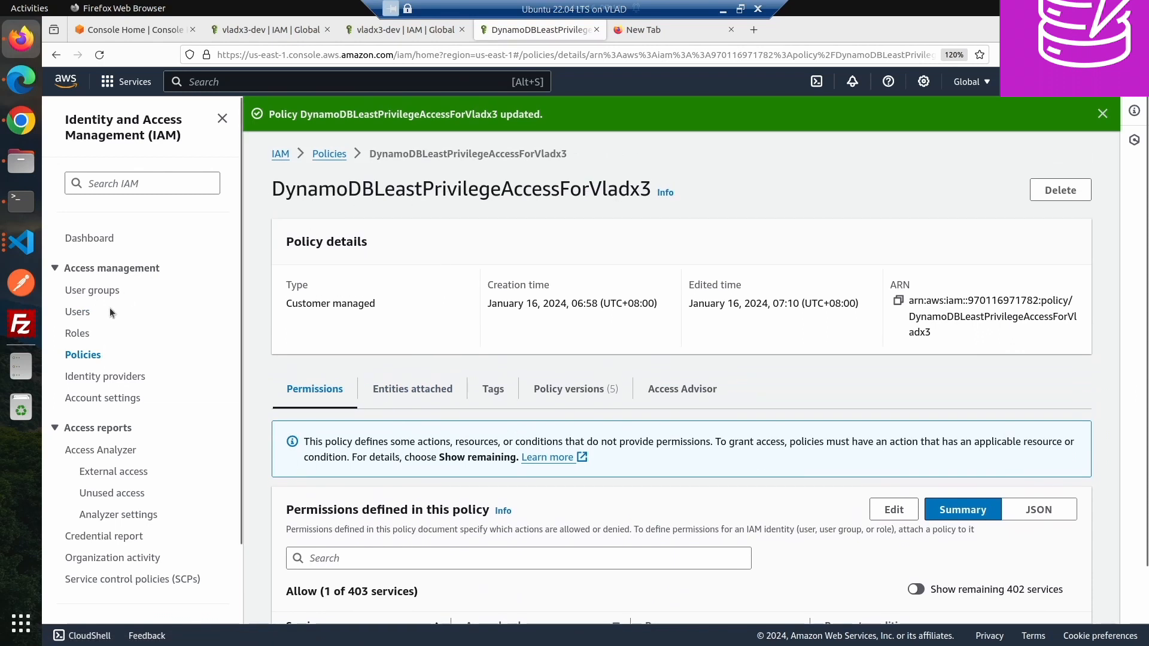
pyautogui.click(83, 317)
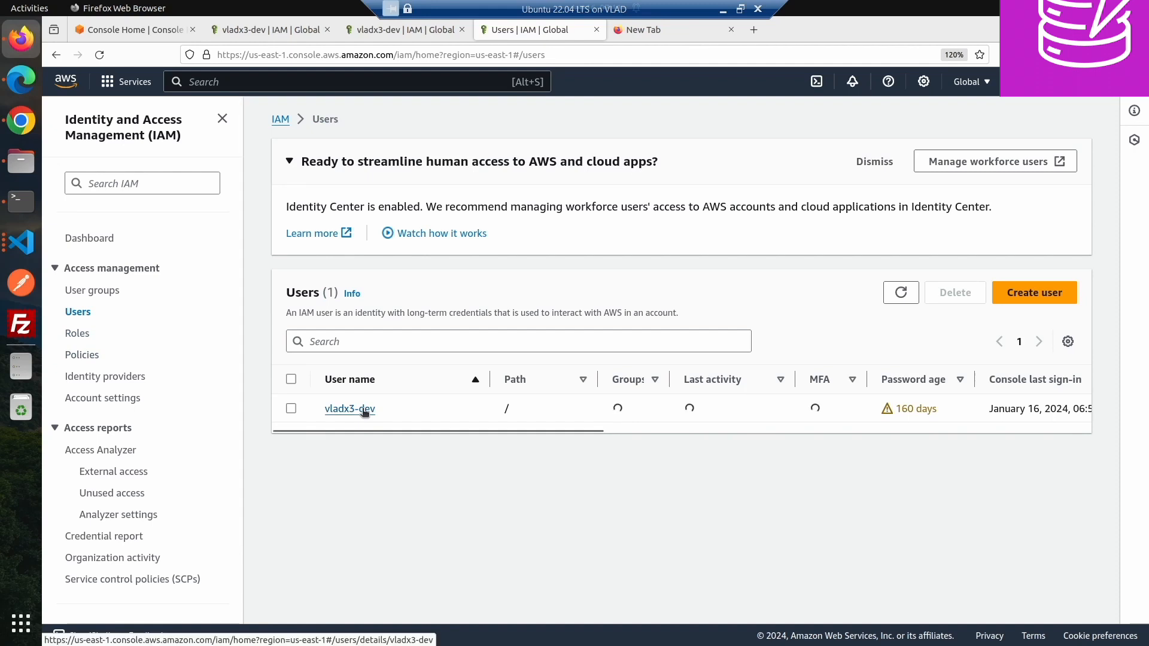
pyautogui.click(362, 408)
pyautogui.scroll(-2, 356, 451)
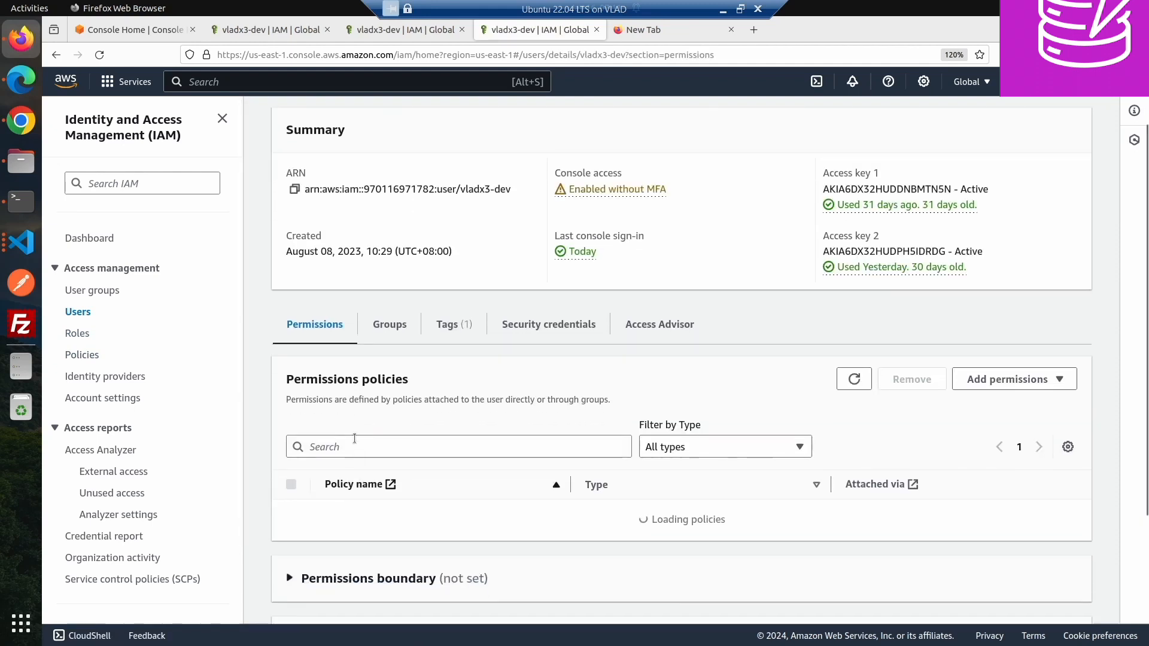
pyautogui.scroll(-5, 383, 531)
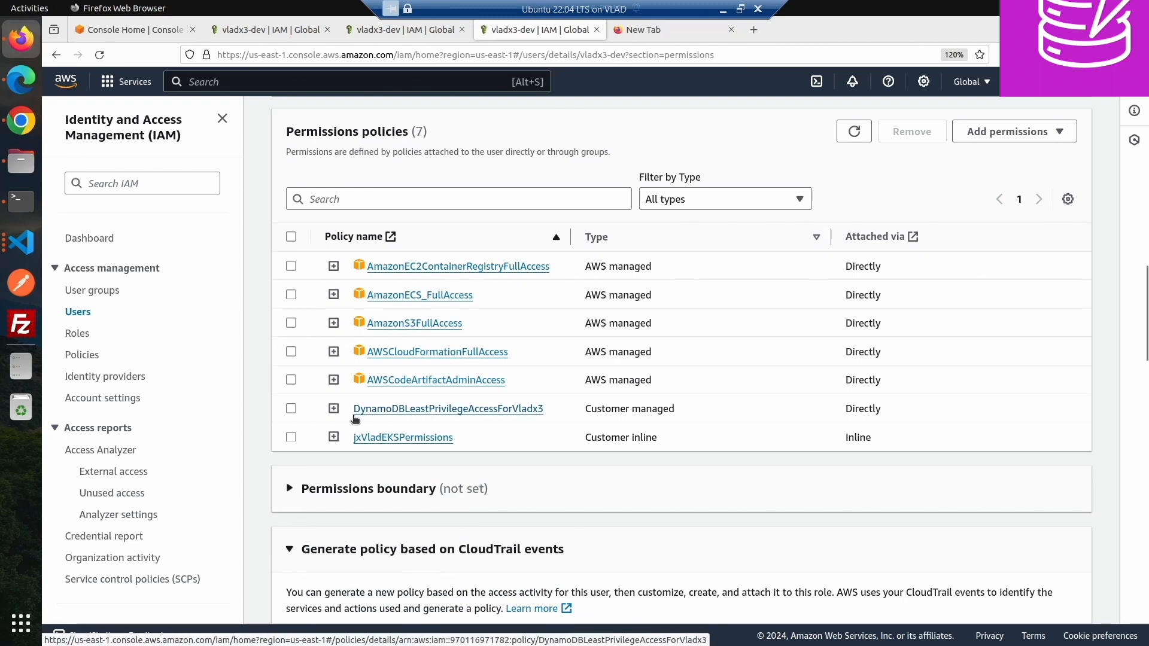
pyautogui.click(334, 409)
pyautogui.scroll(-5, 461, 473)
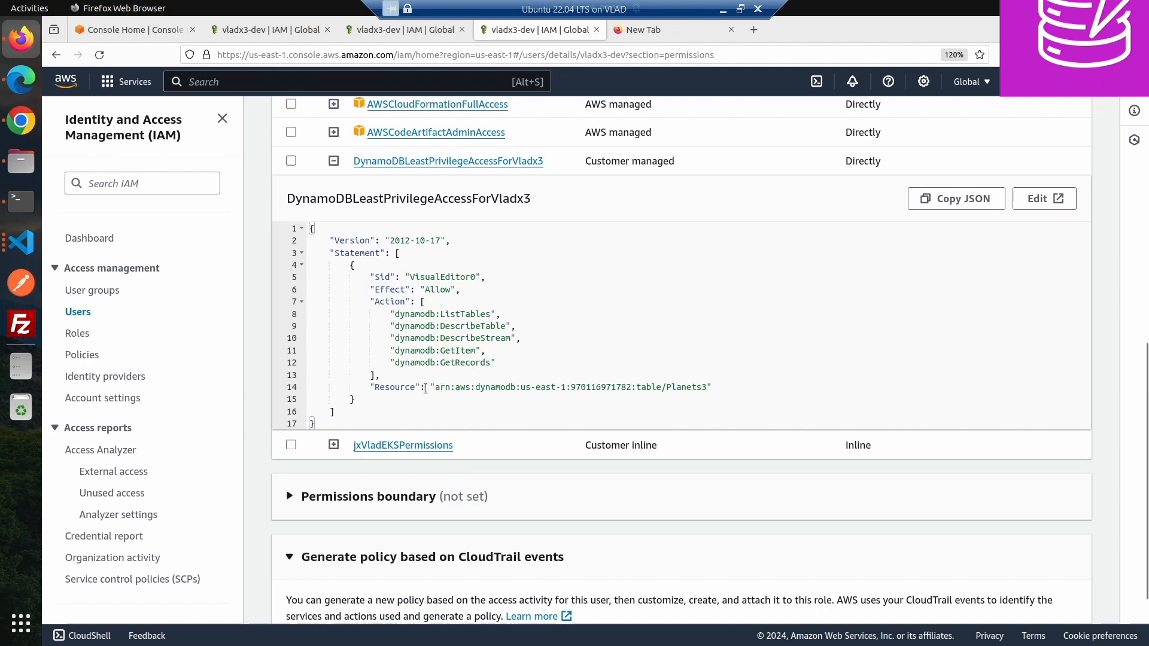
pyautogui.scroll(4, 425, 387)
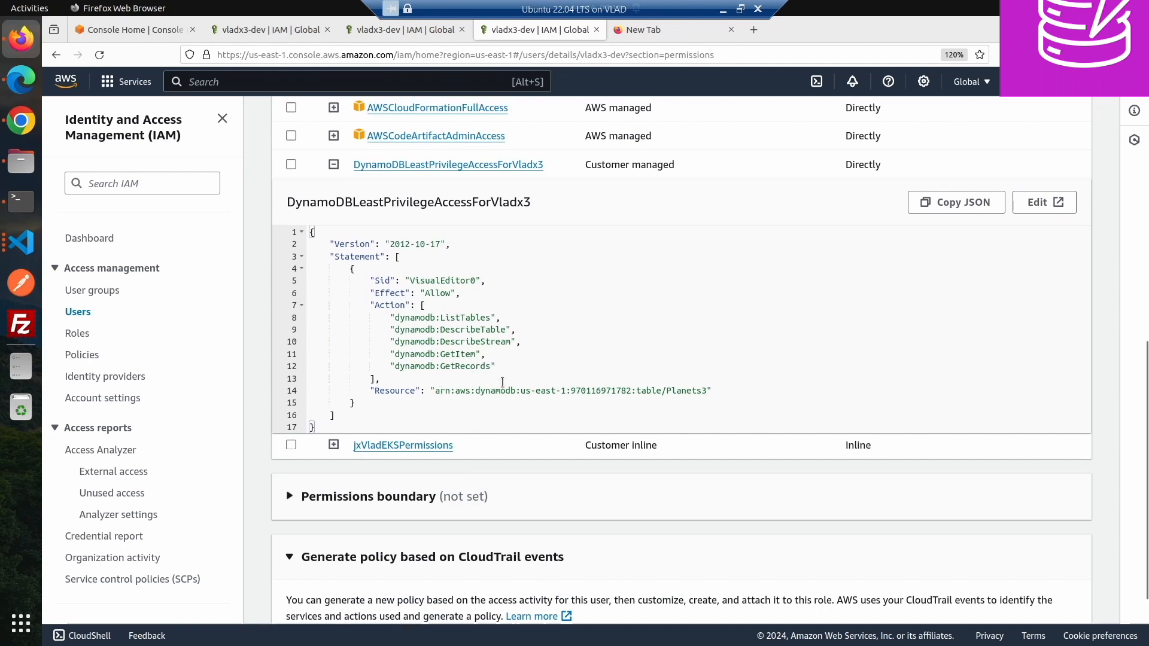
pyautogui.scroll(1, 502, 387)
# - Switch to Chrome and refresh the DynamoDB table list to retest access
pyautogui.click(21, 121)
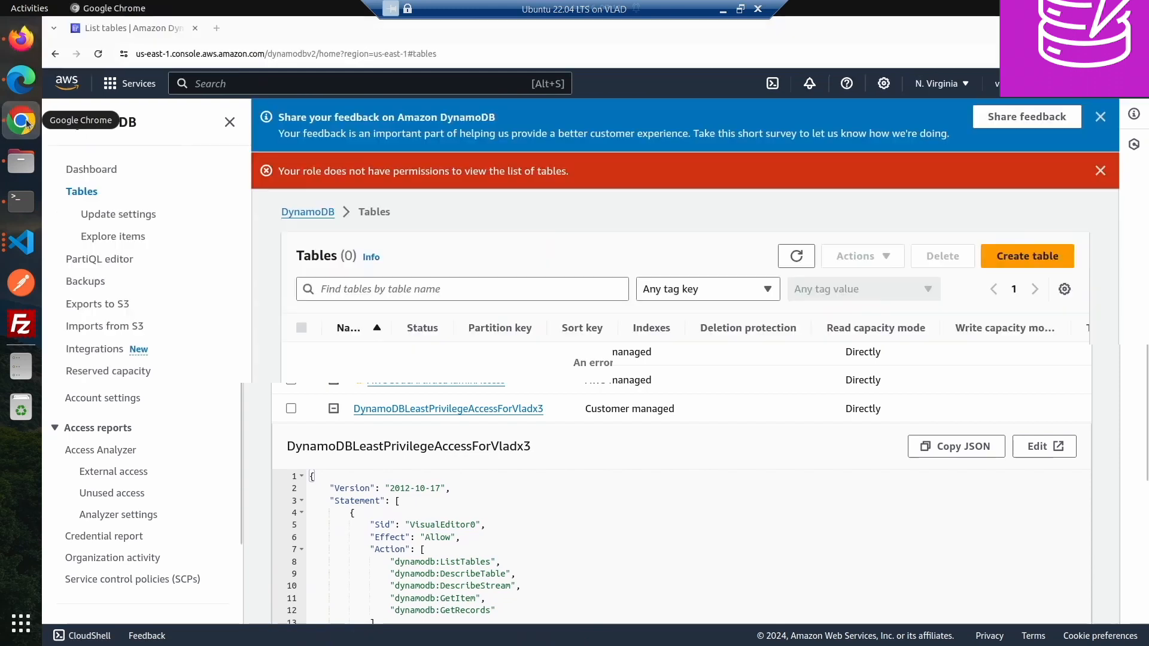
pyautogui.click(796, 256)
pyautogui.click(796, 256)
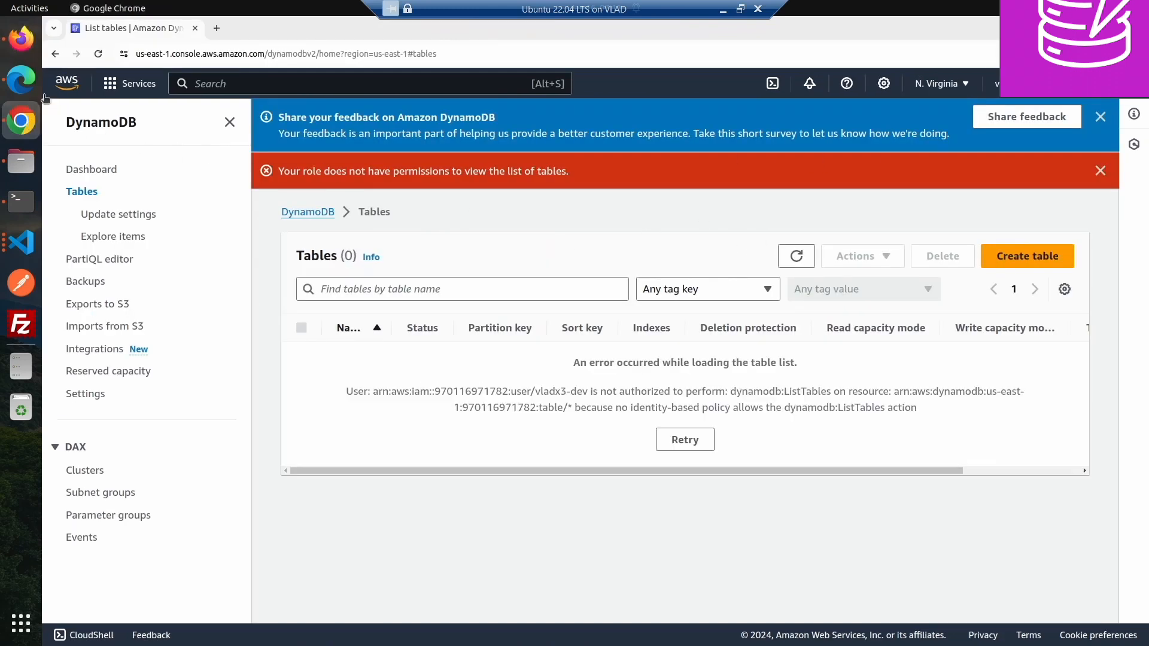
# - In Edge, open the Planets3 table's details and copy its Amazon Resource Name
pyautogui.click(24, 80)
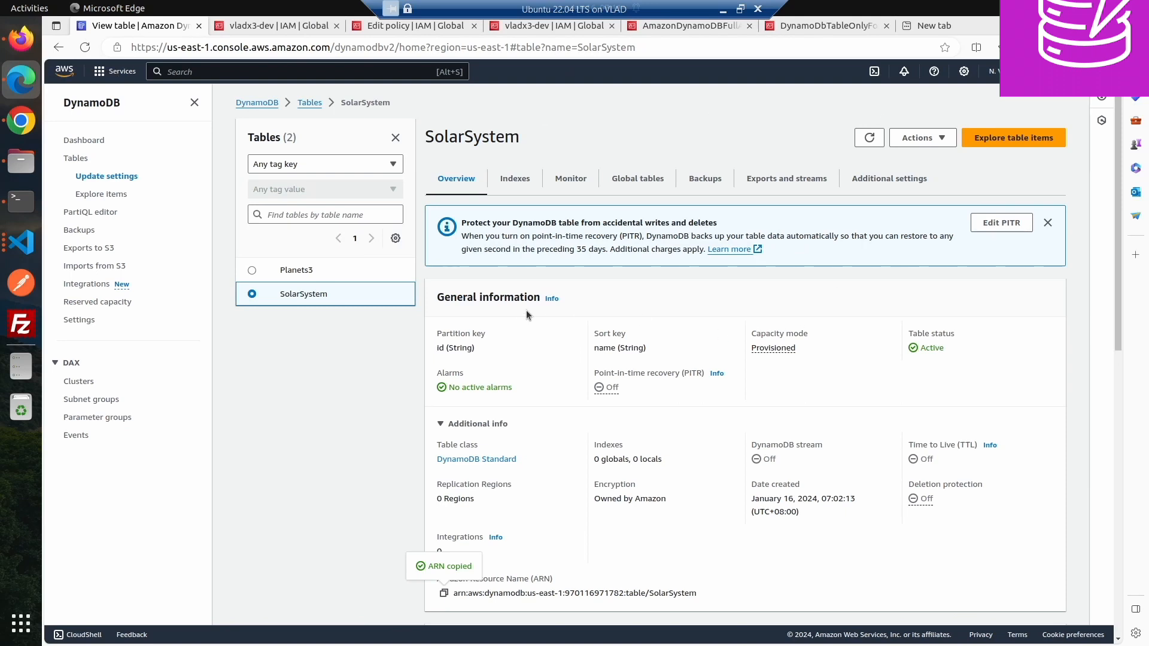
pyautogui.click(283, 272)
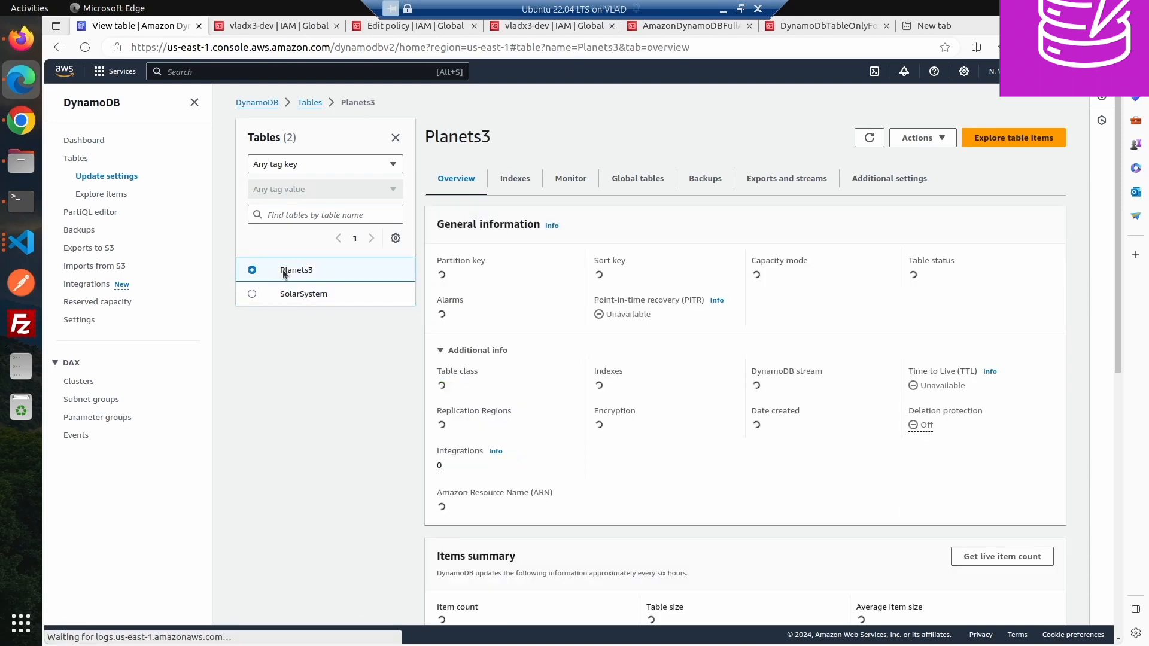
pyautogui.scroll(-3, 609, 445)
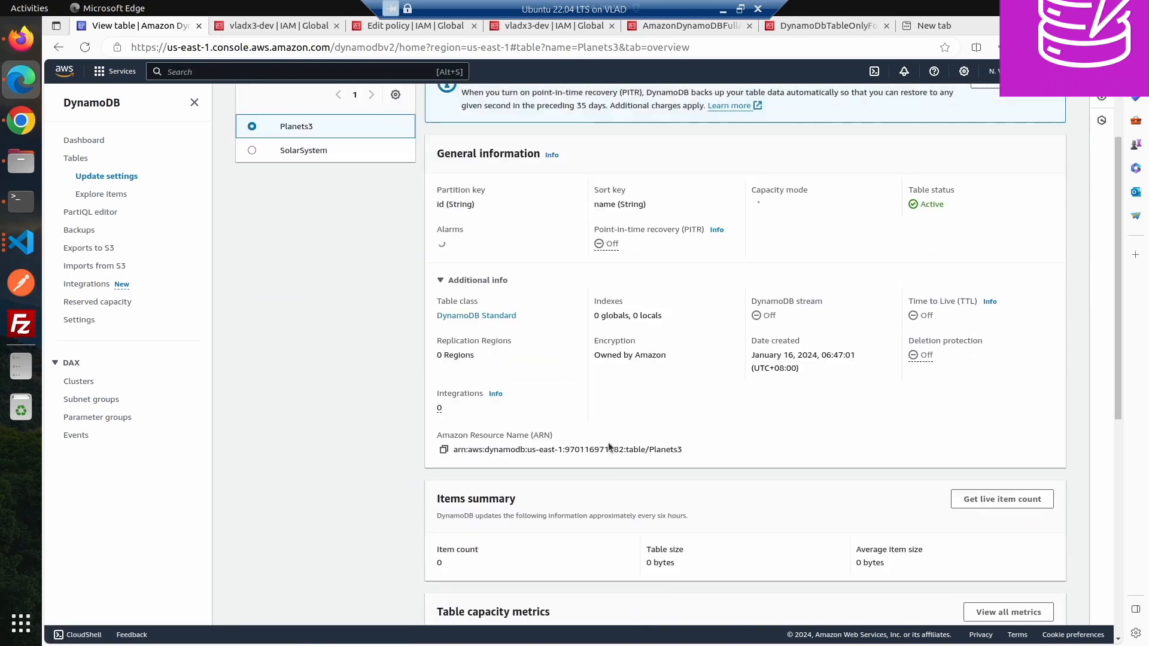
pyautogui.click(444, 451)
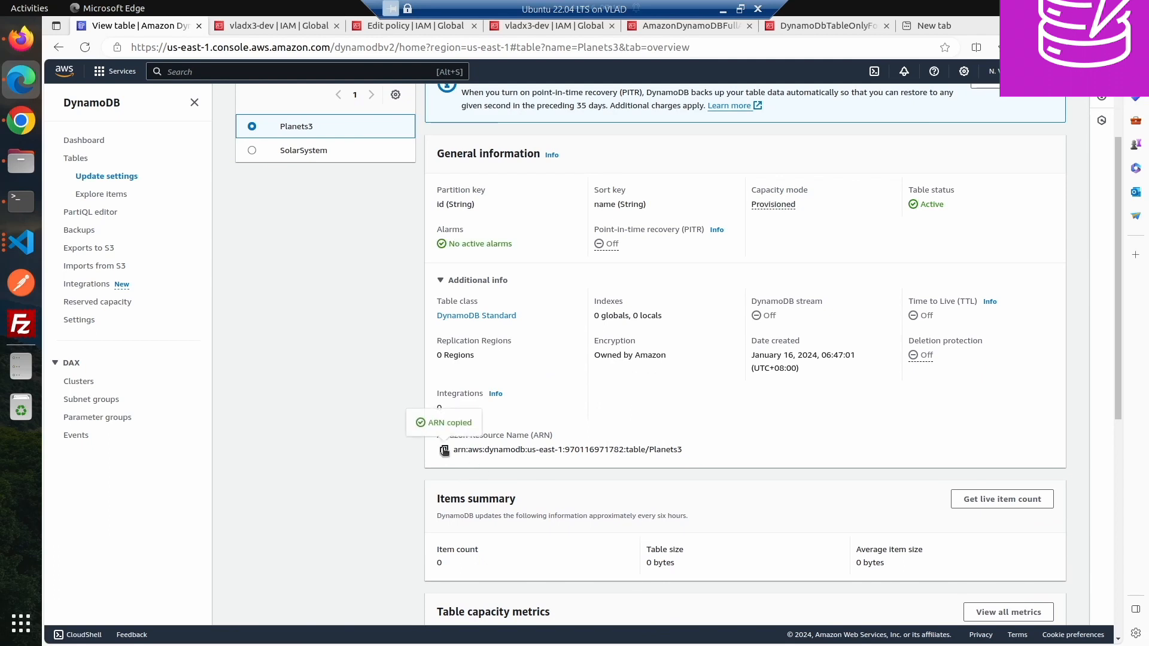
# - Edit the policy in Firefox and replace the Resource value with the copied Planets3 table ARN
pyautogui.click(21, 39)
pyautogui.scroll(-4, 490, 517)
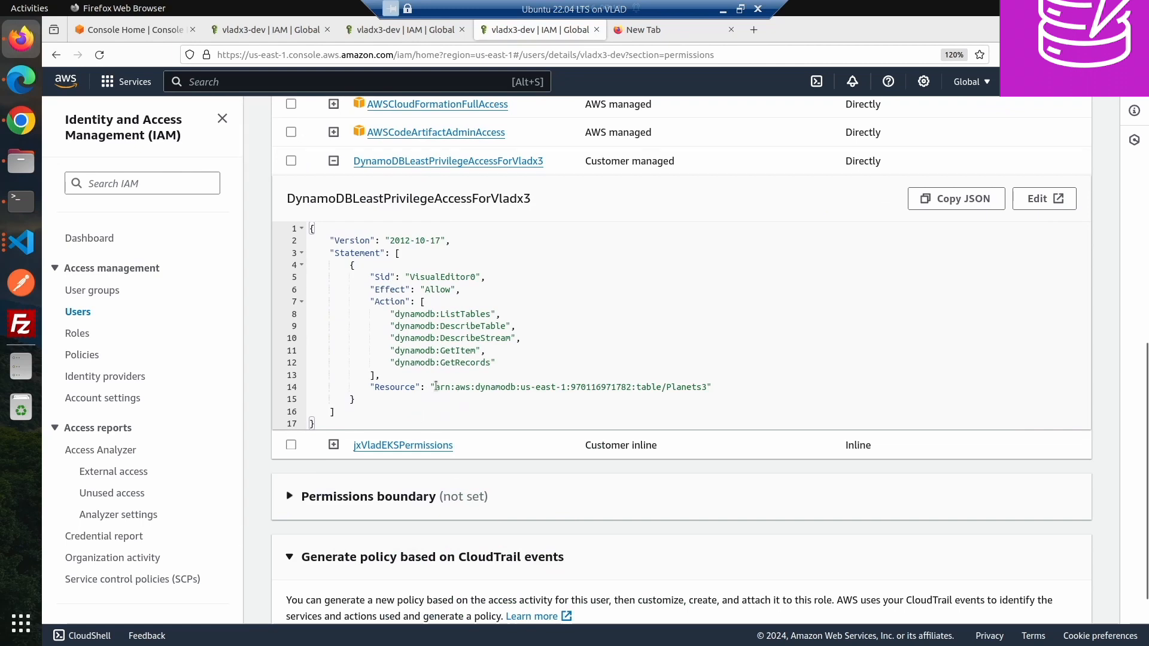
pyautogui.moveTo(435, 387); pyautogui.dragTo(705, 385)
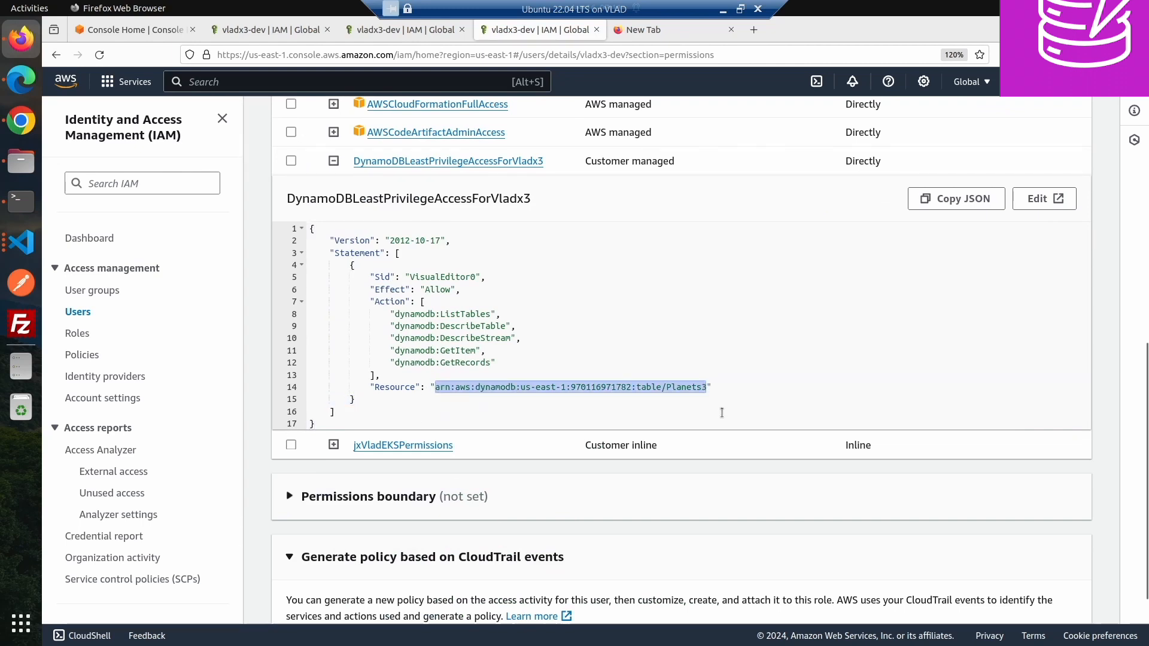
pyautogui.click(1032, 200)
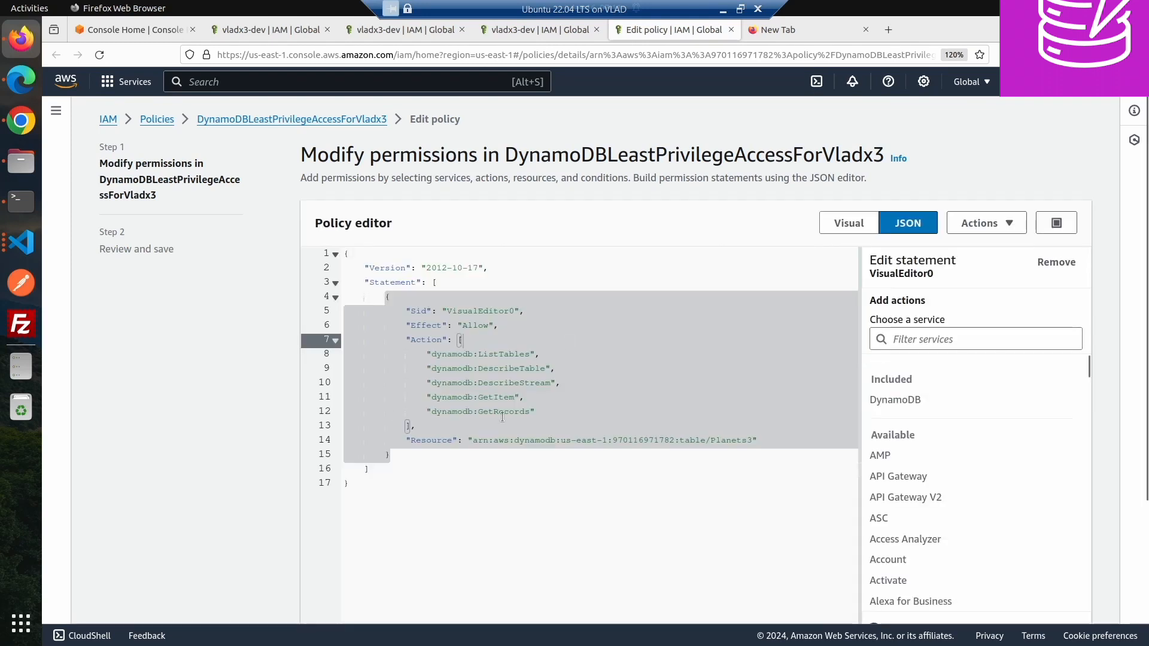
pyautogui.click(502, 414)
pyautogui.click(478, 441)
pyautogui.moveTo(472, 438); pyautogui.dragTo(747, 443)
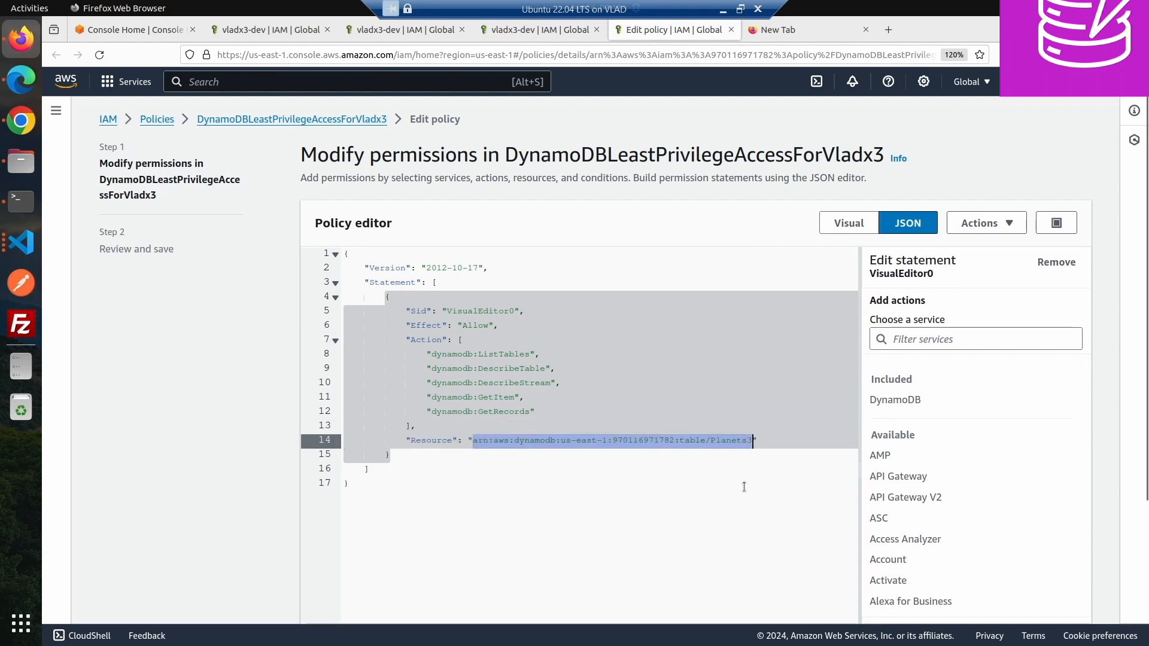
pyautogui.hotkey('ctrl', 'v')
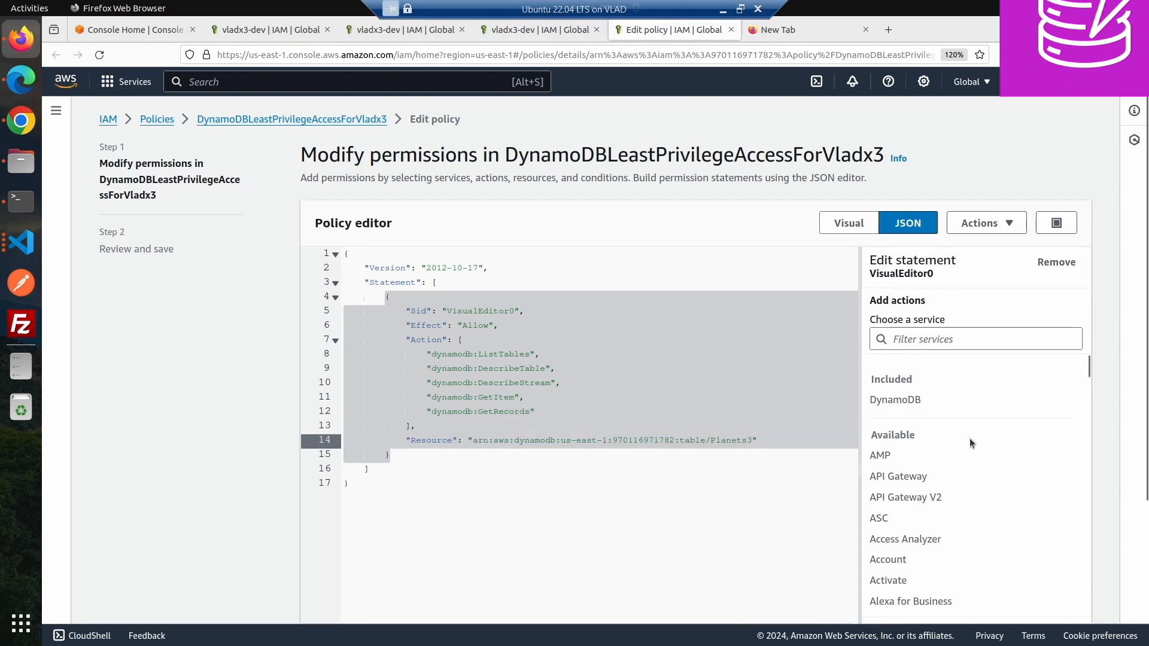
pyautogui.scroll(-3, 1079, 477)
pyautogui.scroll(-2, 1111, 459)
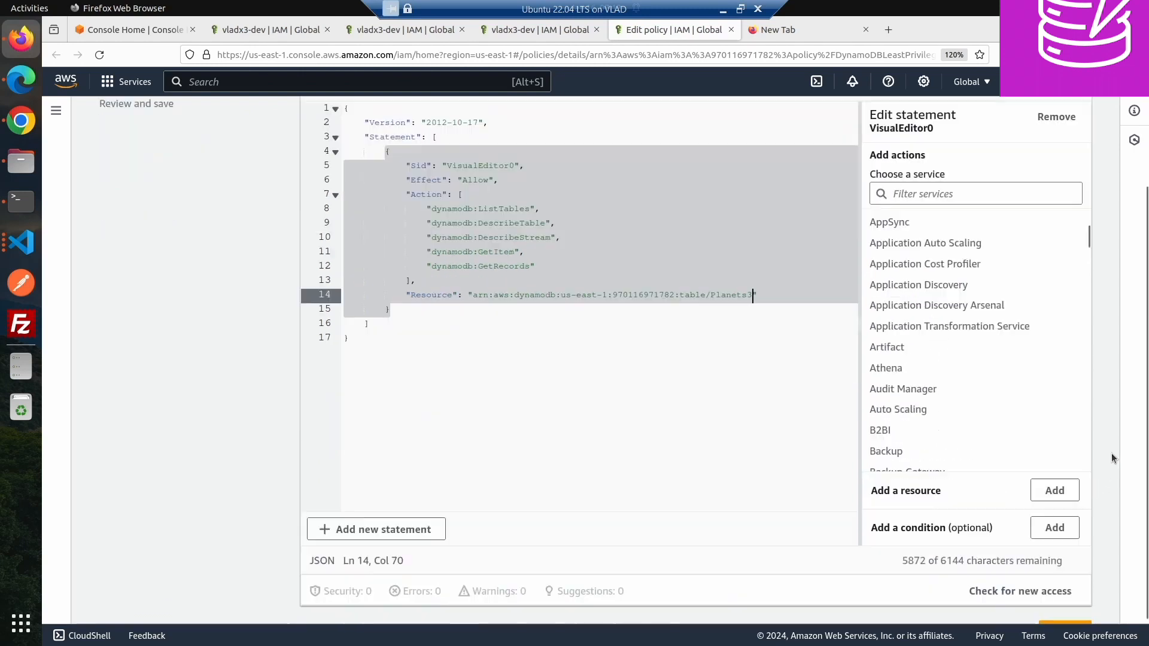
pyautogui.scroll(-1, 1112, 459)
pyautogui.click(1053, 597)
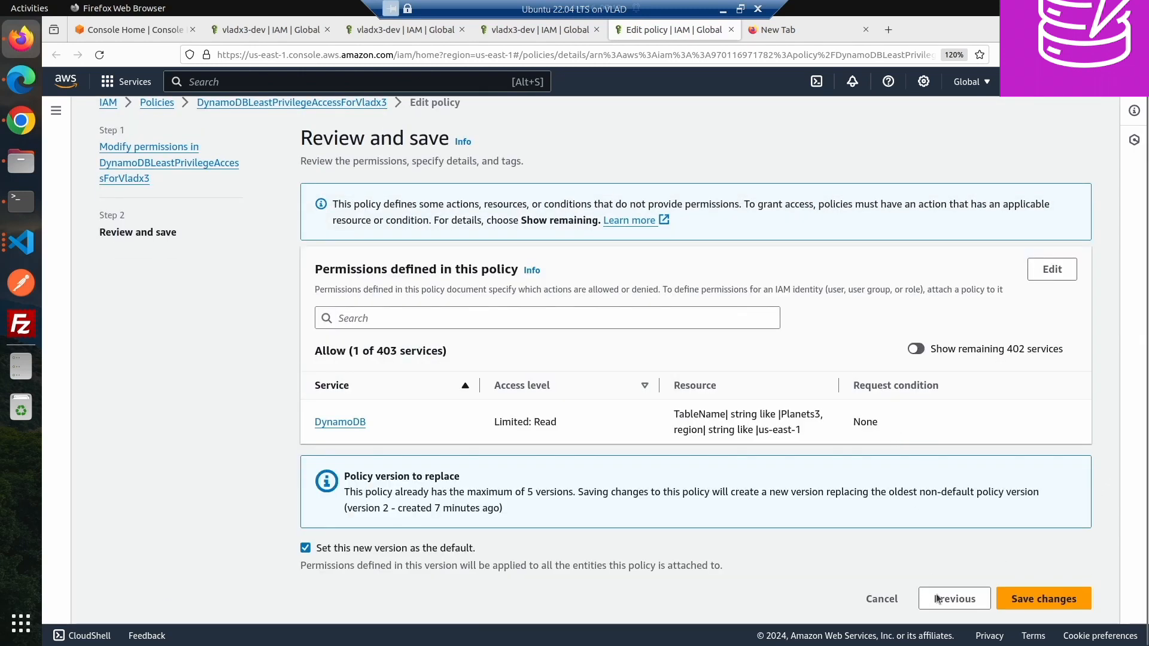
pyautogui.click(938, 599)
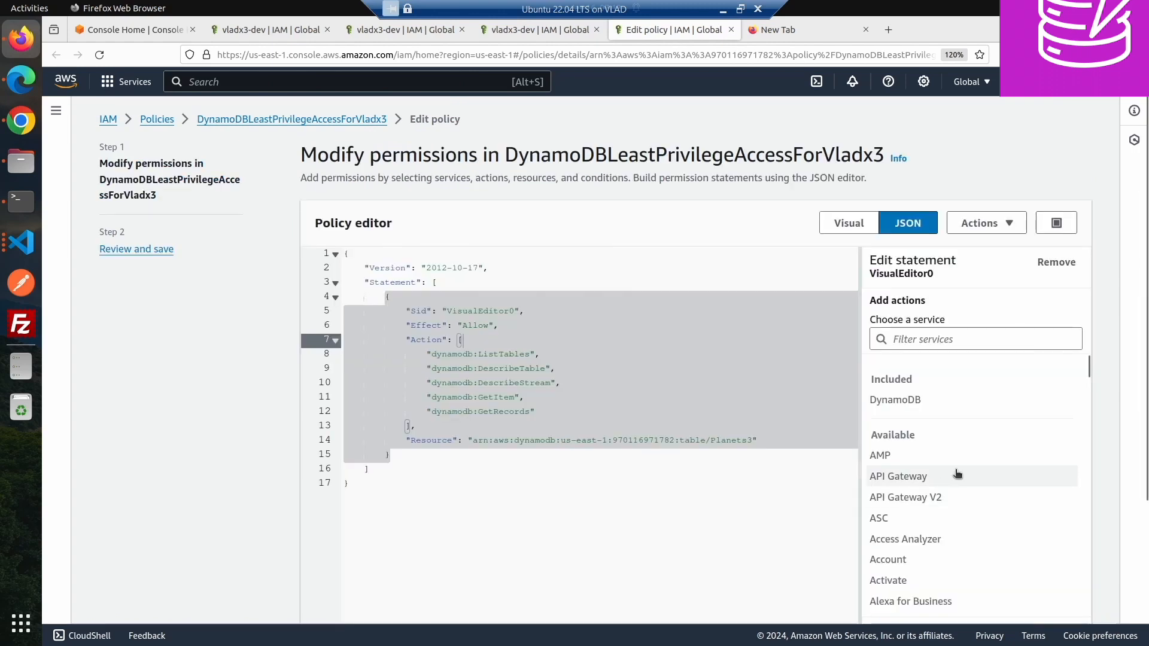
# - Run the Check for new access policy check on the modified policy
pyautogui.scroll(-10, 1082, 466)
pyautogui.scroll(-3, 1099, 494)
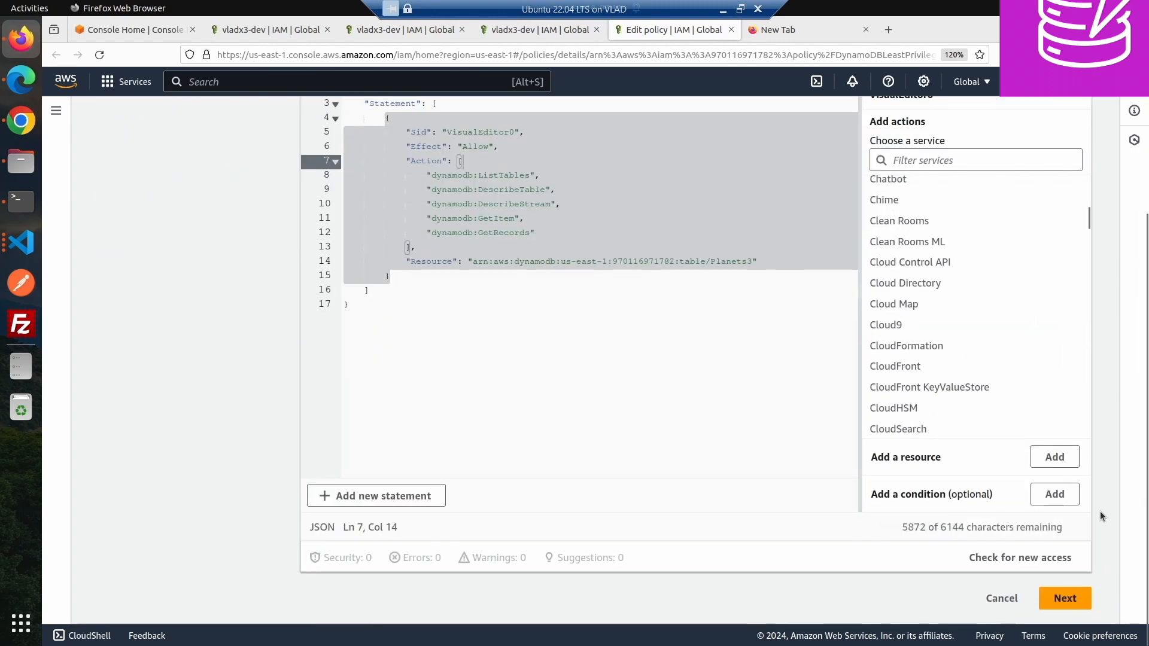
pyautogui.click(996, 559)
pyautogui.scroll(-2, 1071, 615)
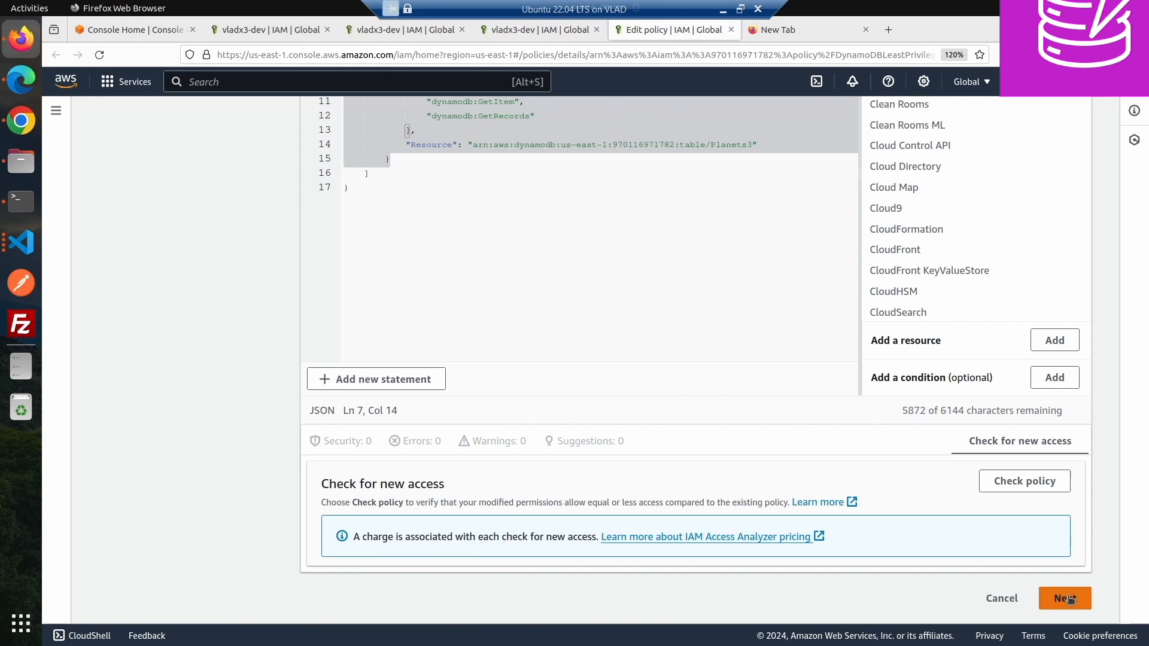
pyautogui.click(988, 489)
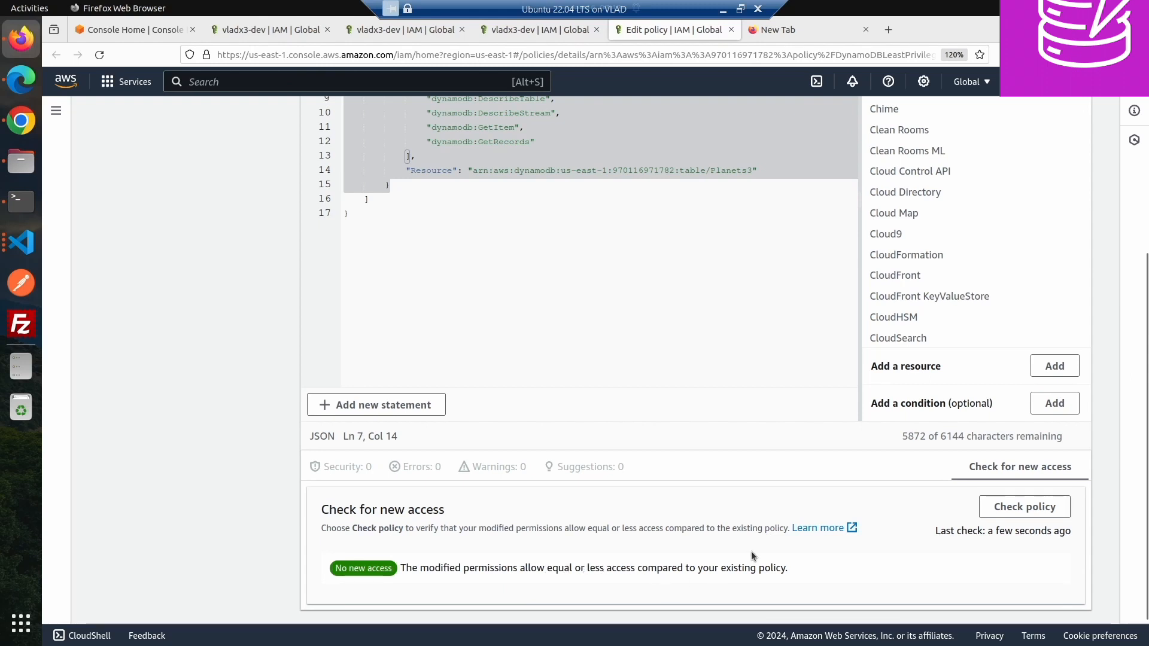
# - Review and save the policy changes as the new default version
pyautogui.scroll(-2, 752, 551)
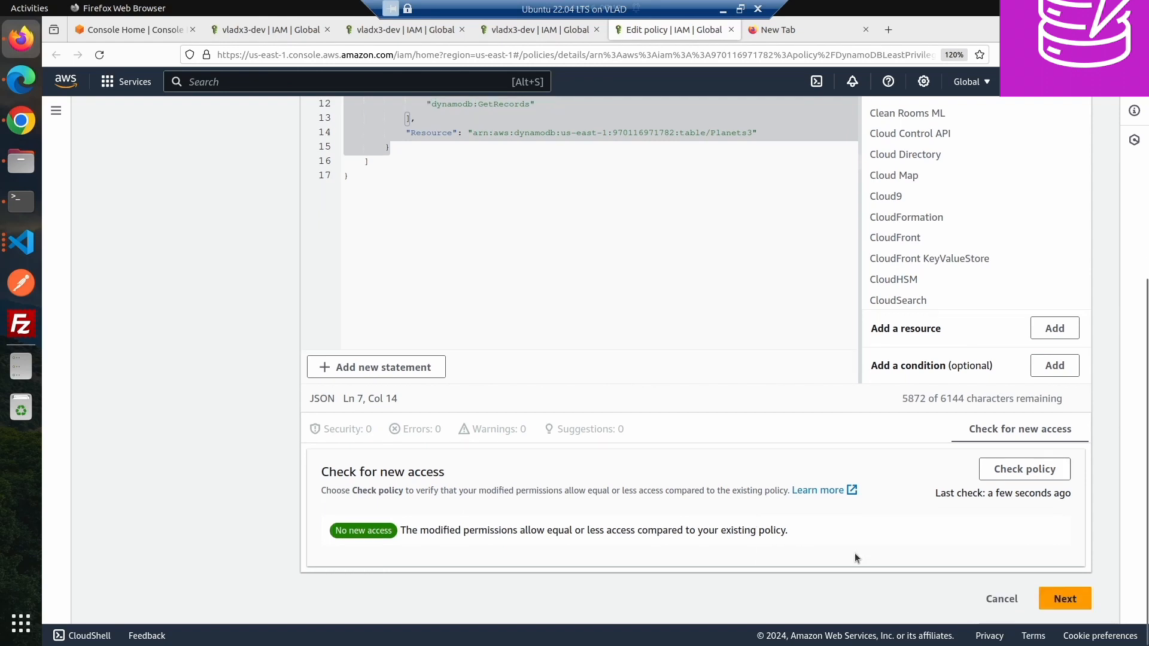
pyautogui.click(1069, 600)
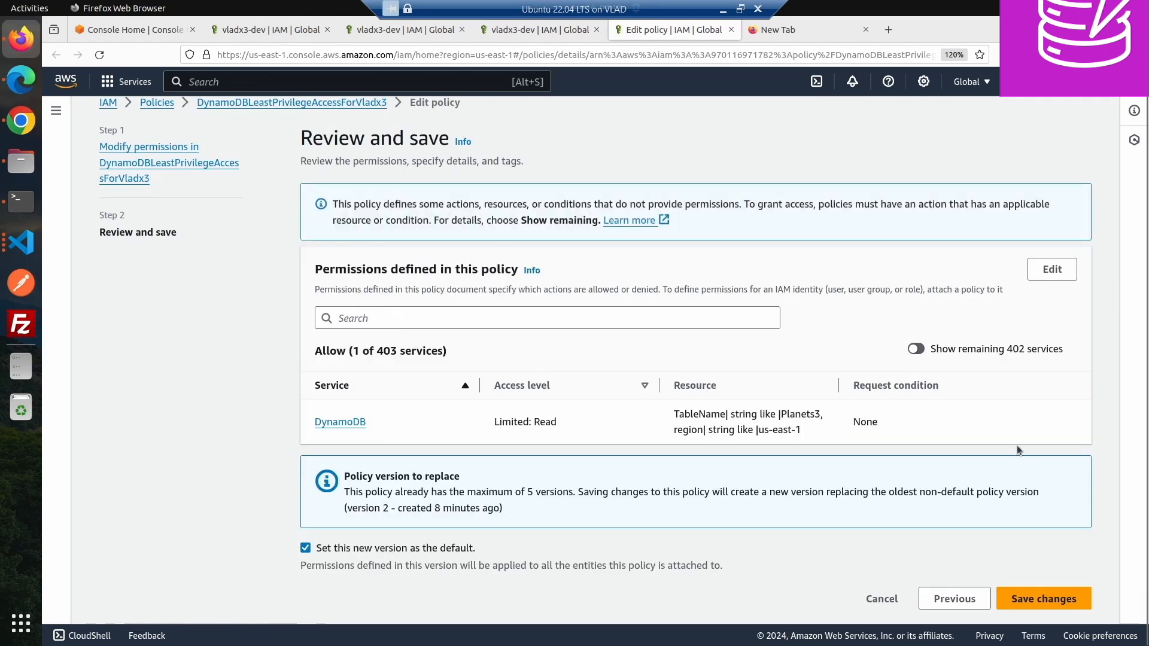
pyautogui.click(1031, 609)
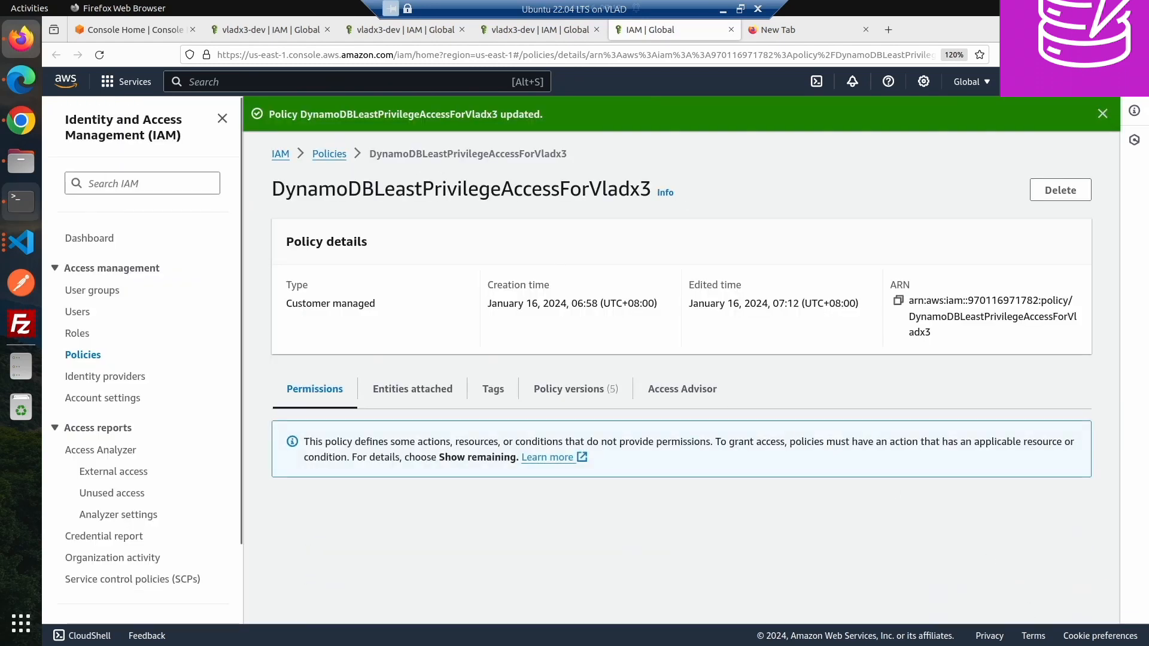
# - Switch to Chrome, dismiss the feedback and error banners, and refresh the DynamoDB table list
pyautogui.click(23, 133)
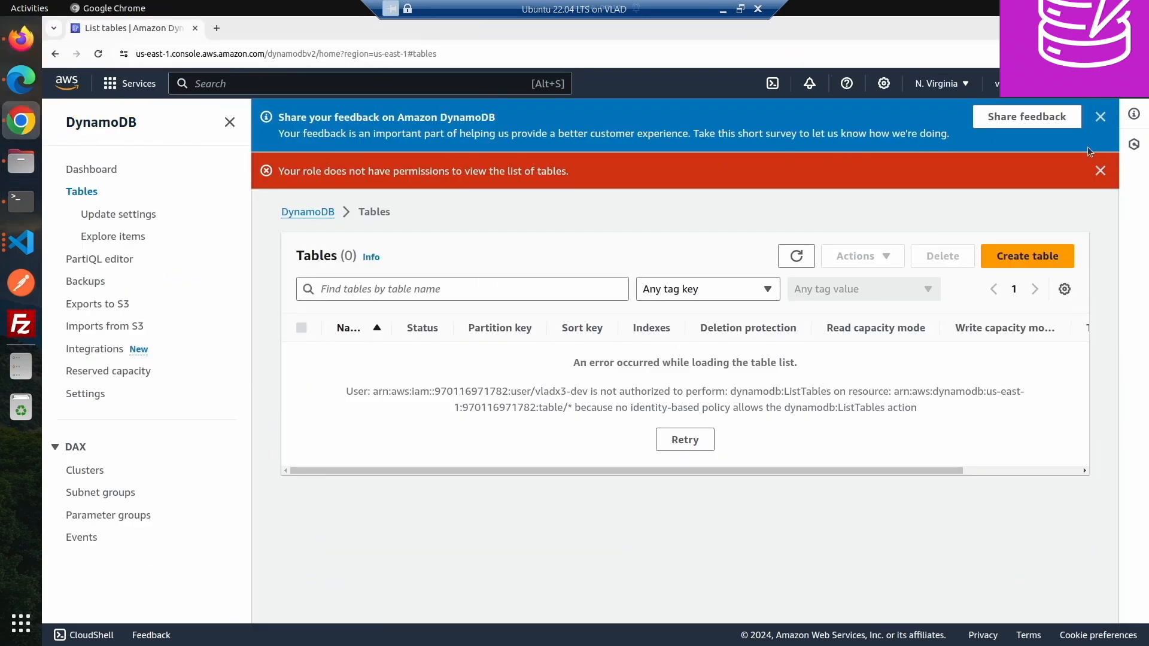
pyautogui.click(1100, 171)
pyautogui.click(1100, 116)
pyautogui.click(796, 165)
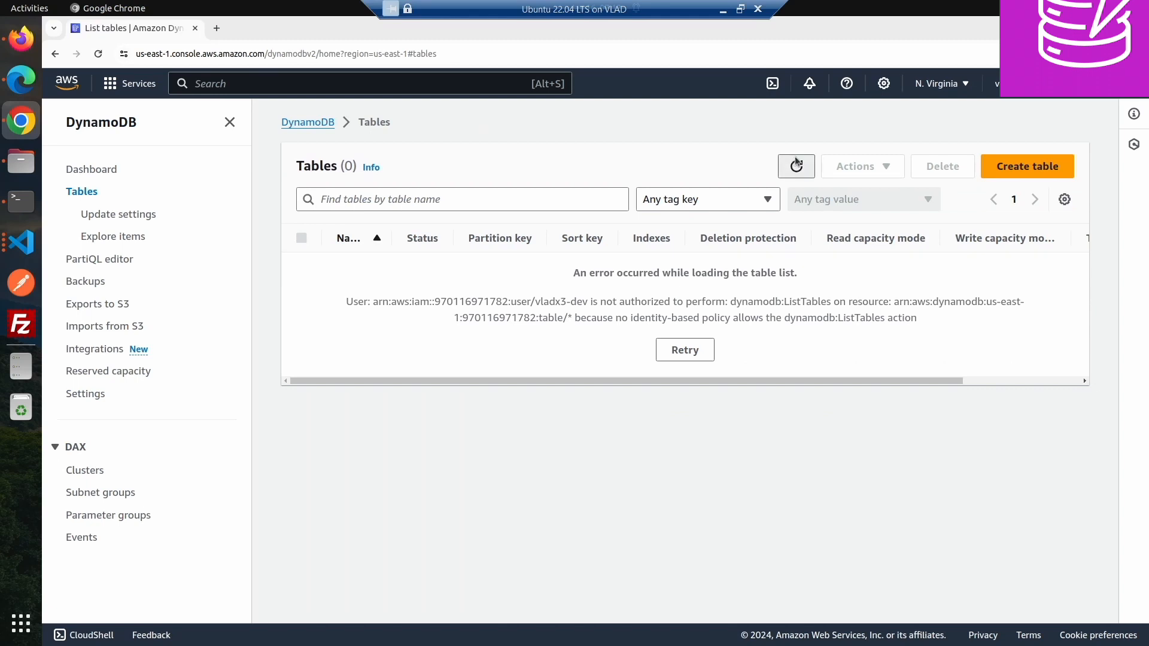
pyautogui.click(795, 192)
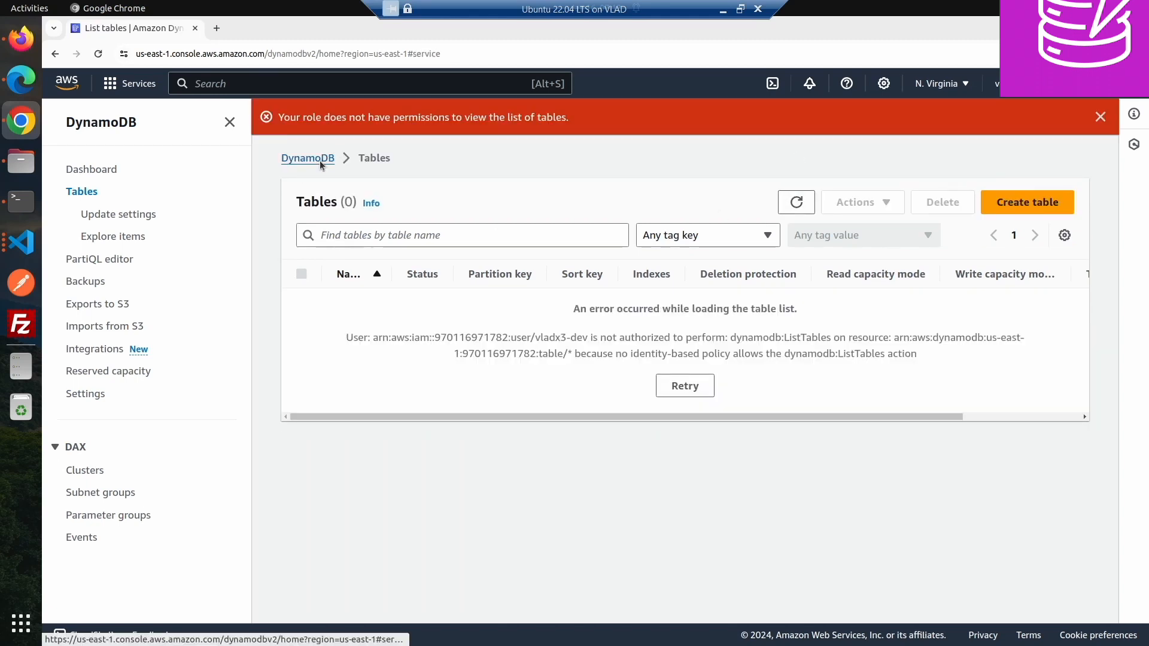
# - Reopen the Tables page, refresh it, and highlight the missing identity-based policy part of the error
pyautogui.click(319, 160)
pyautogui.click(82, 193)
pyautogui.click(805, 201)
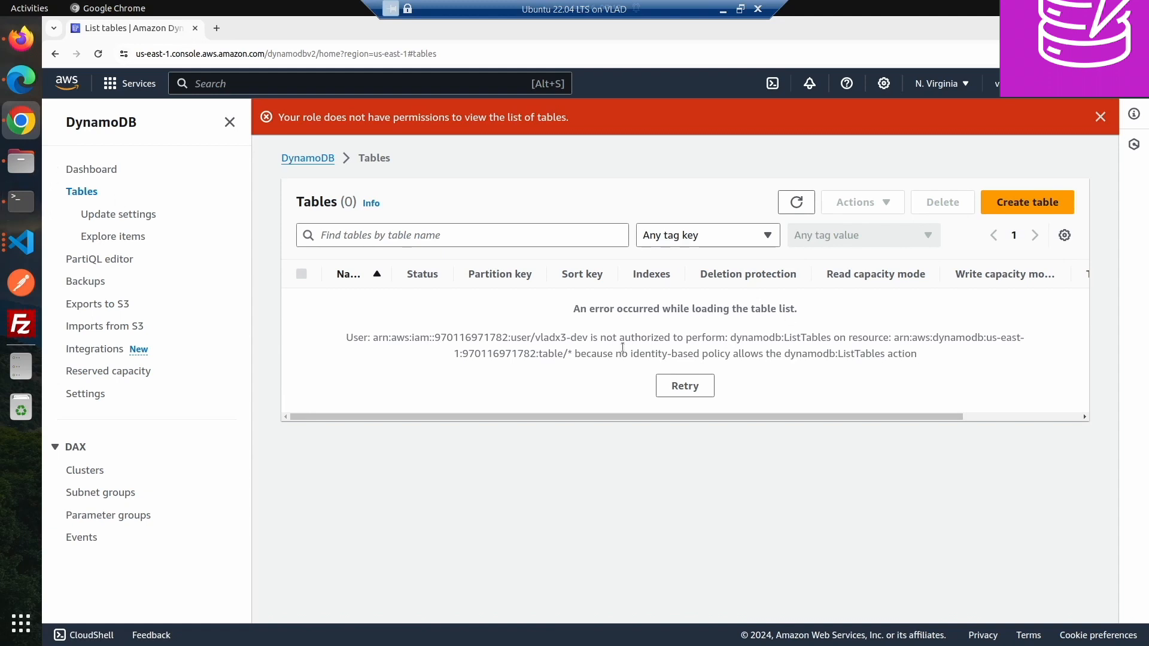
pyautogui.moveTo(622, 348); pyautogui.dragTo(844, 350)
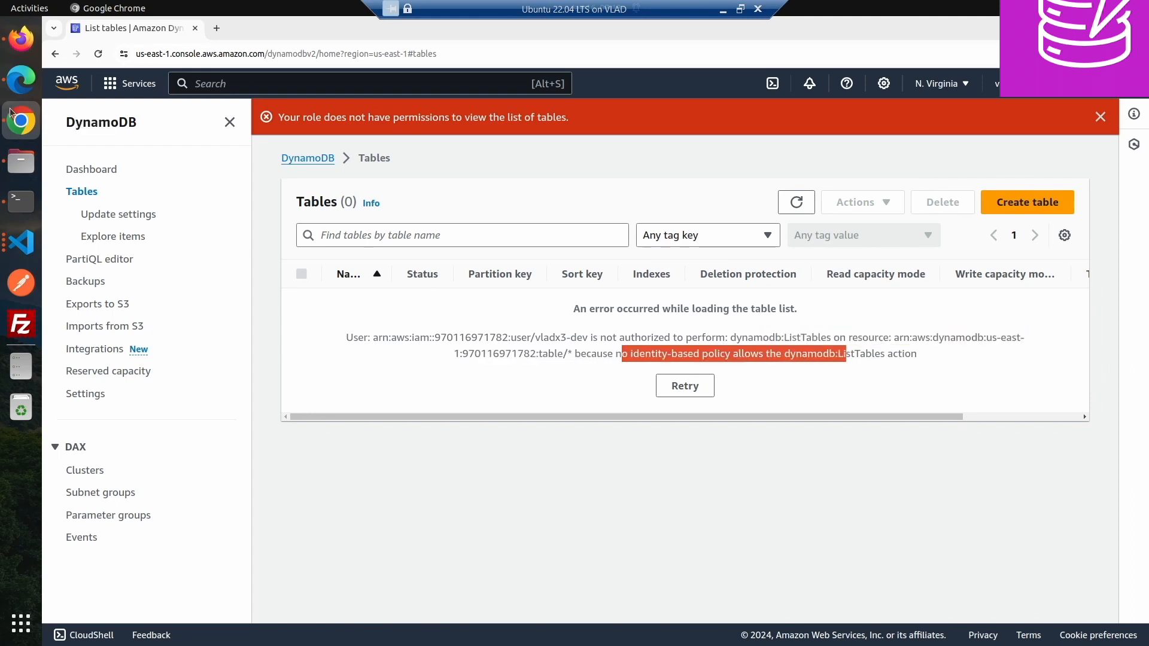
# - Return to Firefox and open the IAM user's permissions policies list
pyautogui.click(21, 80)
pyautogui.click(21, 41)
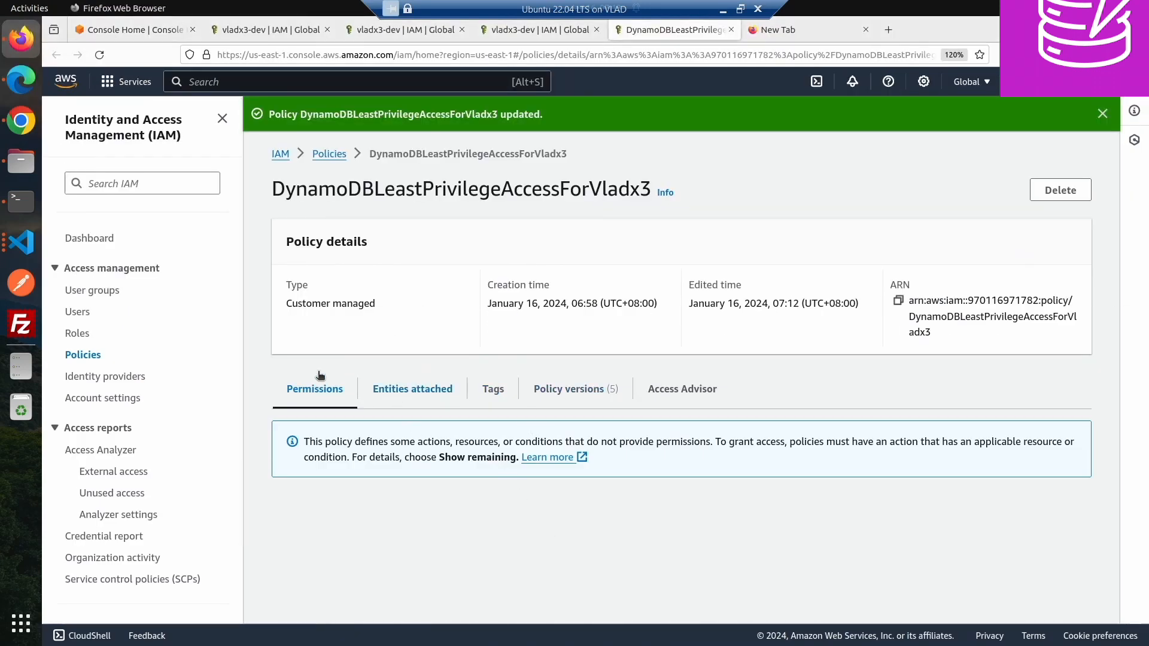
pyautogui.click(83, 355)
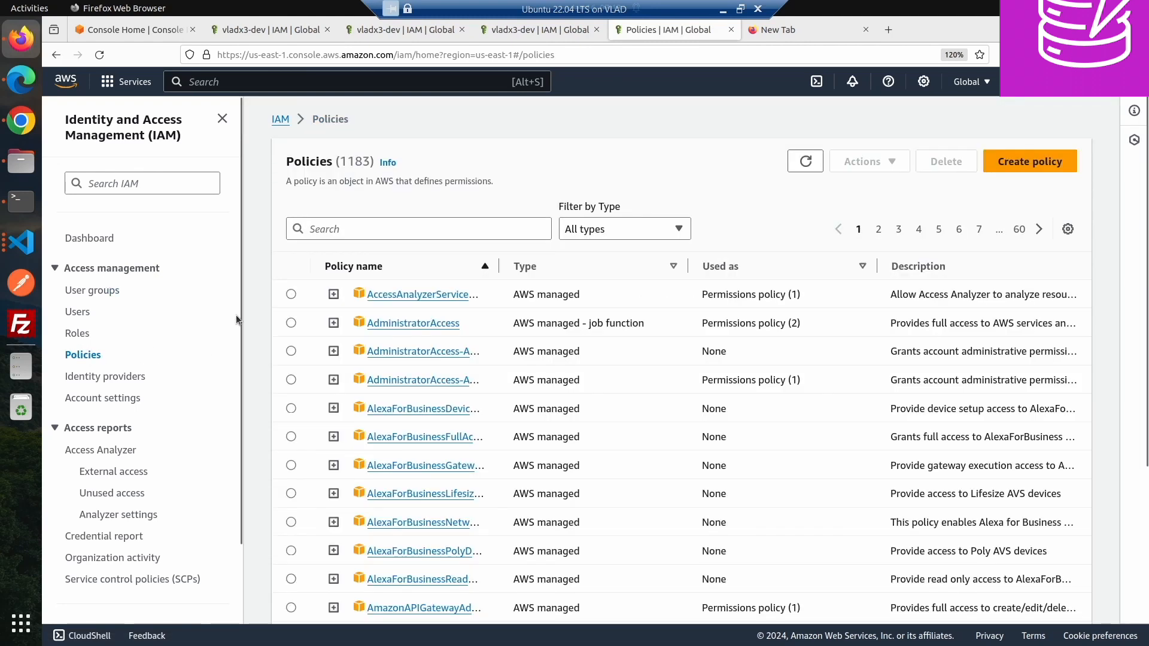
pyautogui.click(74, 311)
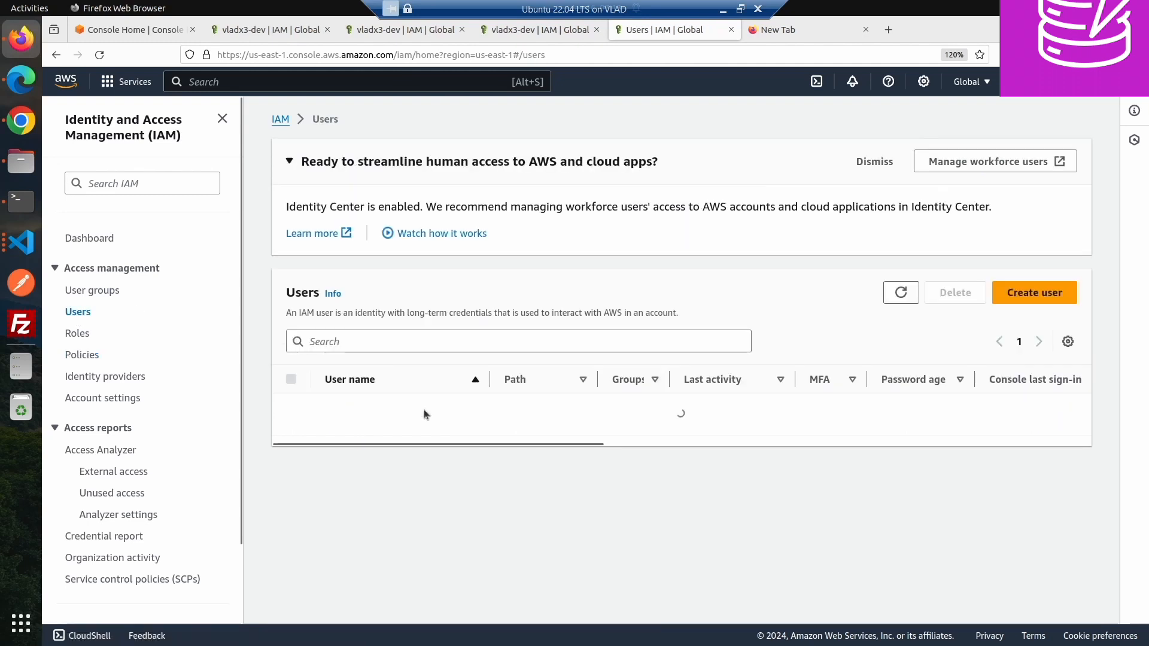
pyautogui.click(353, 409)
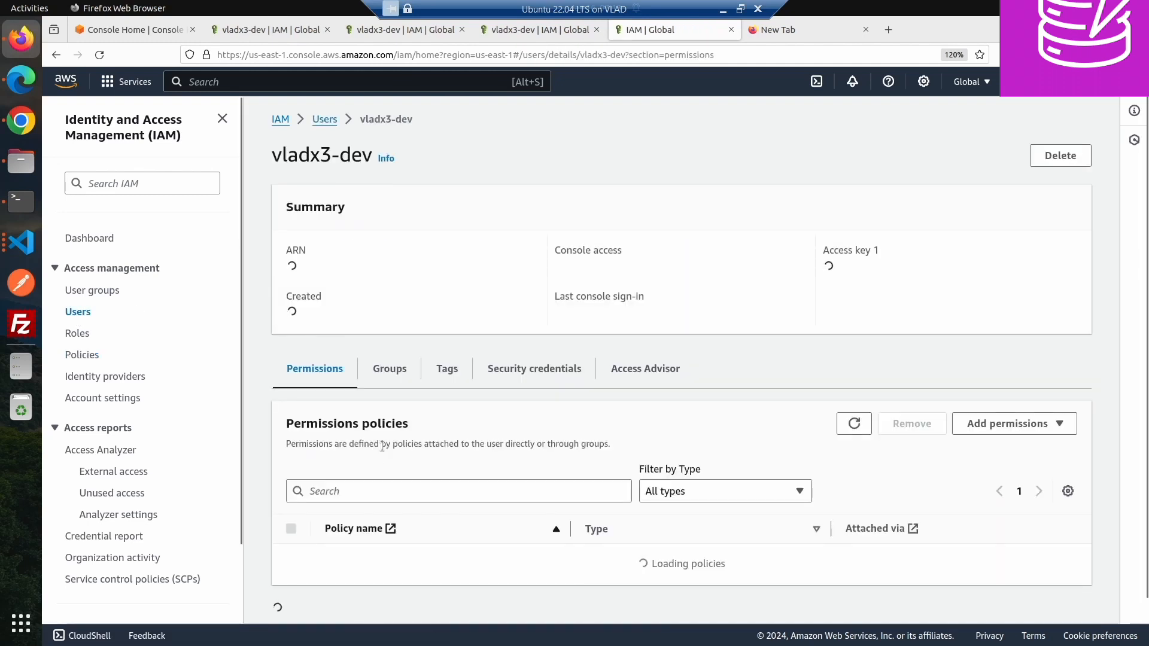
pyautogui.scroll(-2, 390, 514)
pyautogui.scroll(-3, 390, 515)
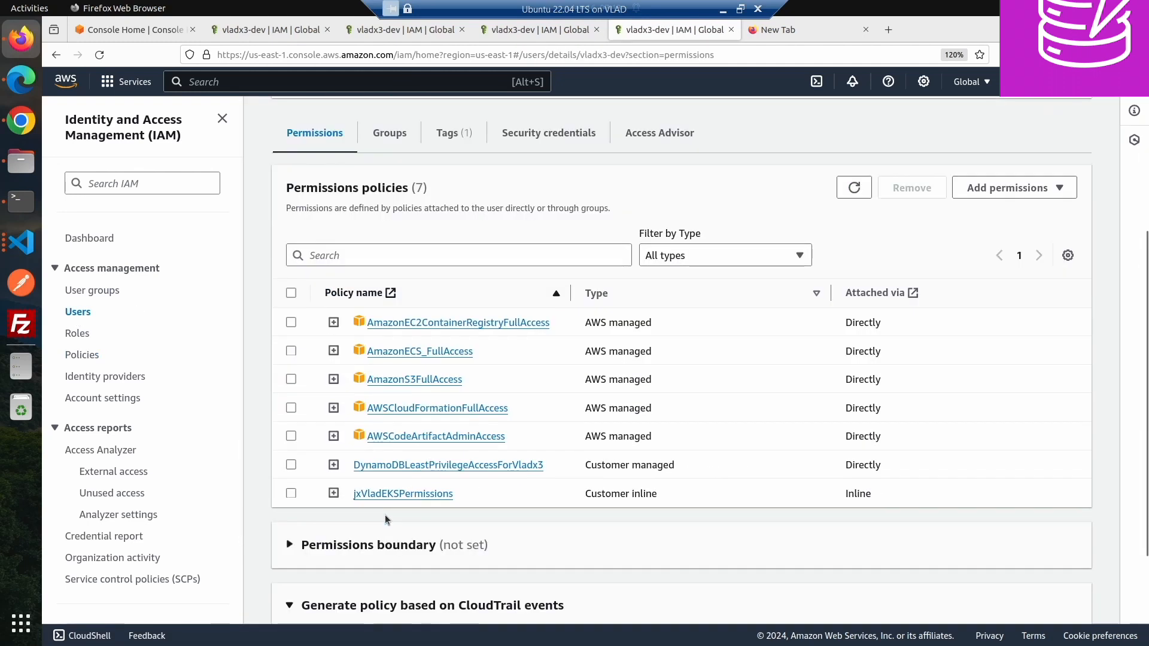
# - Expand the DynamoDBLeastPrivilegeAccessForVladx3 policy in the user's permissions list and select its dynamodb:ListTables action
pyautogui.click(392, 466)
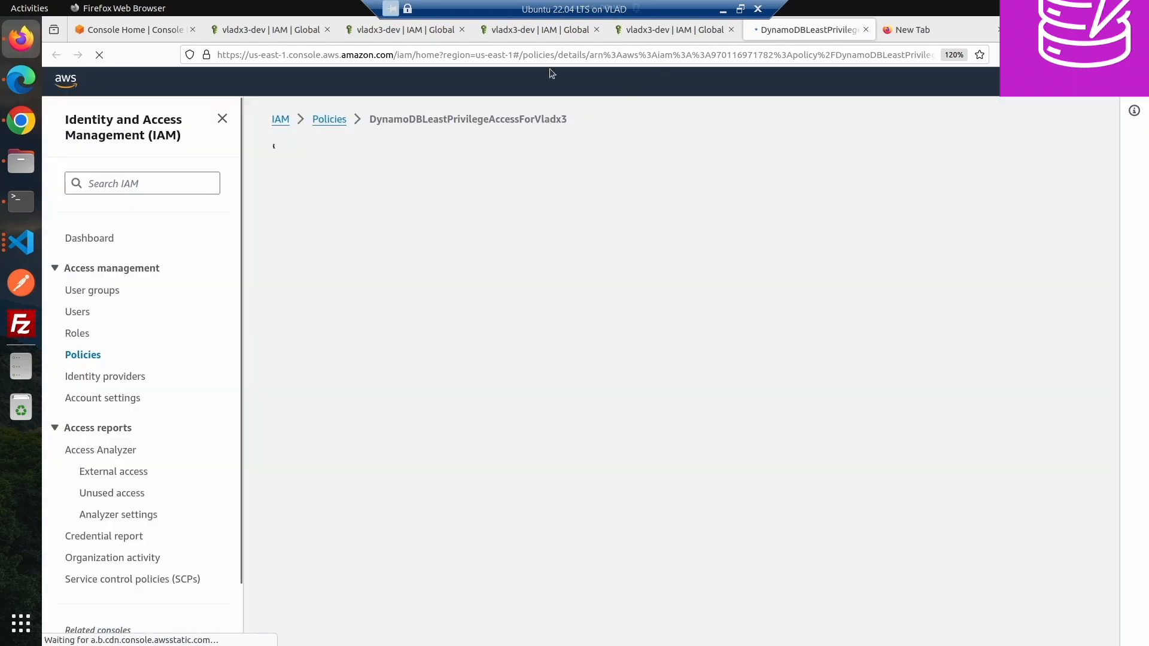
pyautogui.click(264, 30)
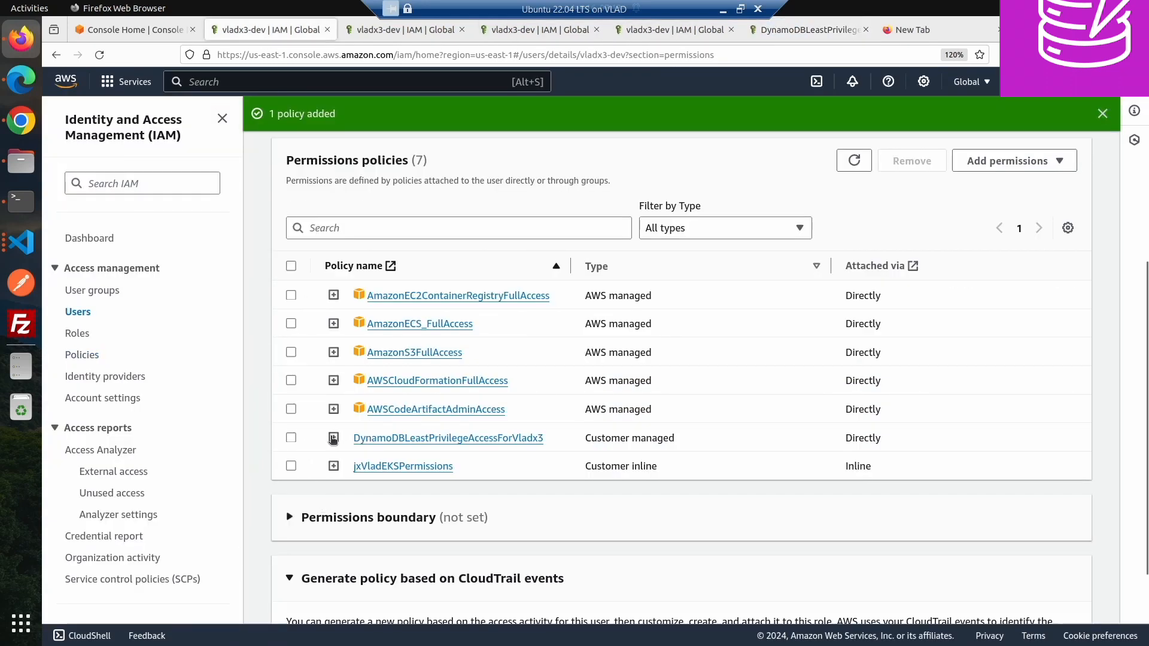
pyautogui.click(334, 439)
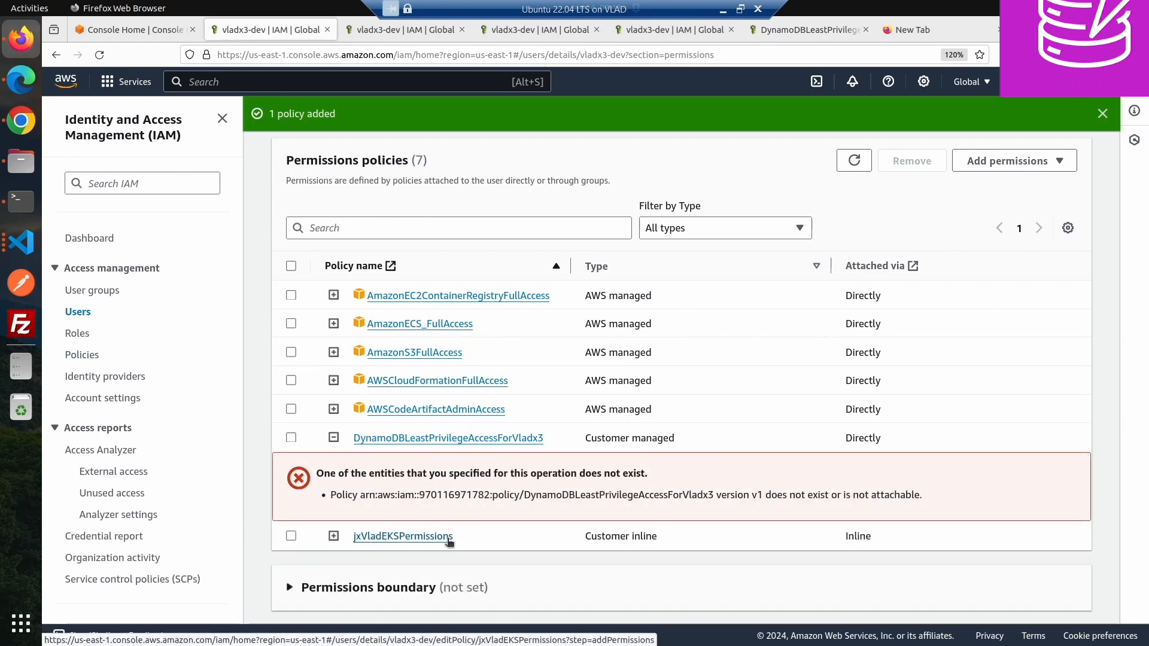
pyautogui.click(854, 160)
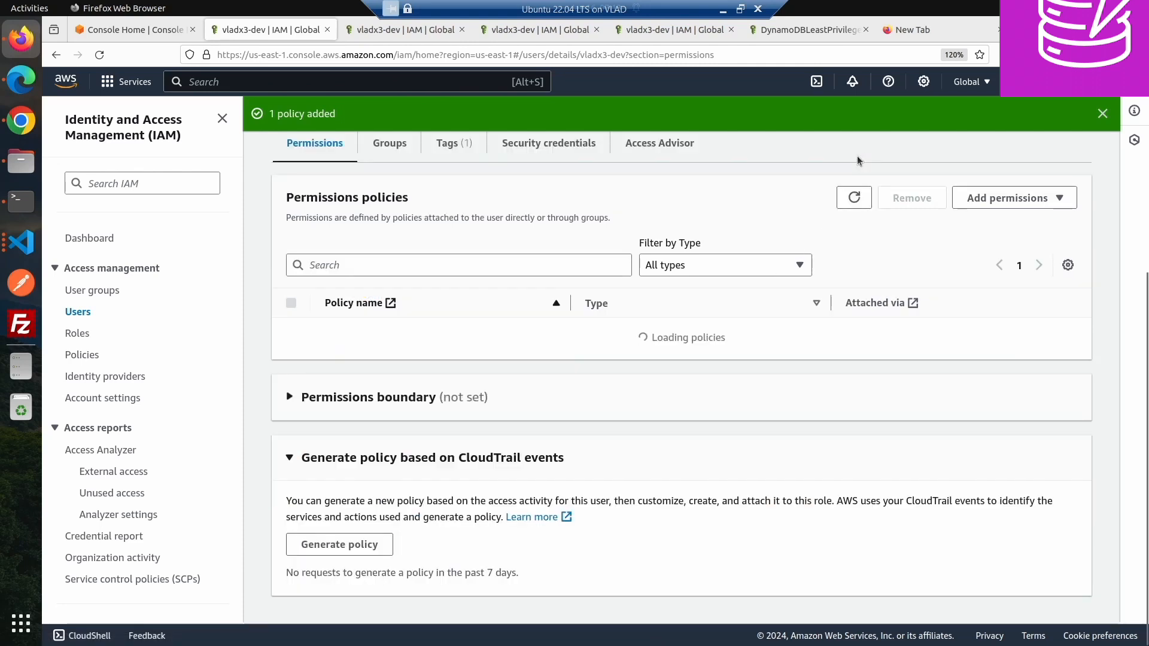
pyautogui.click(333, 475)
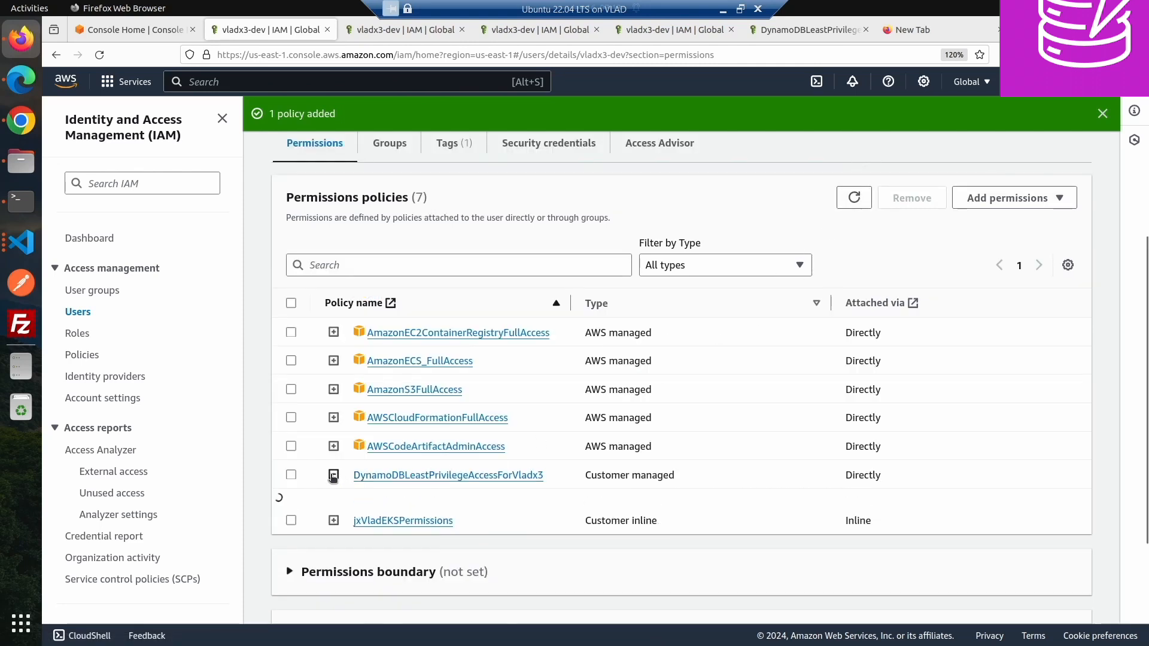
pyautogui.scroll(-4, 426, 536)
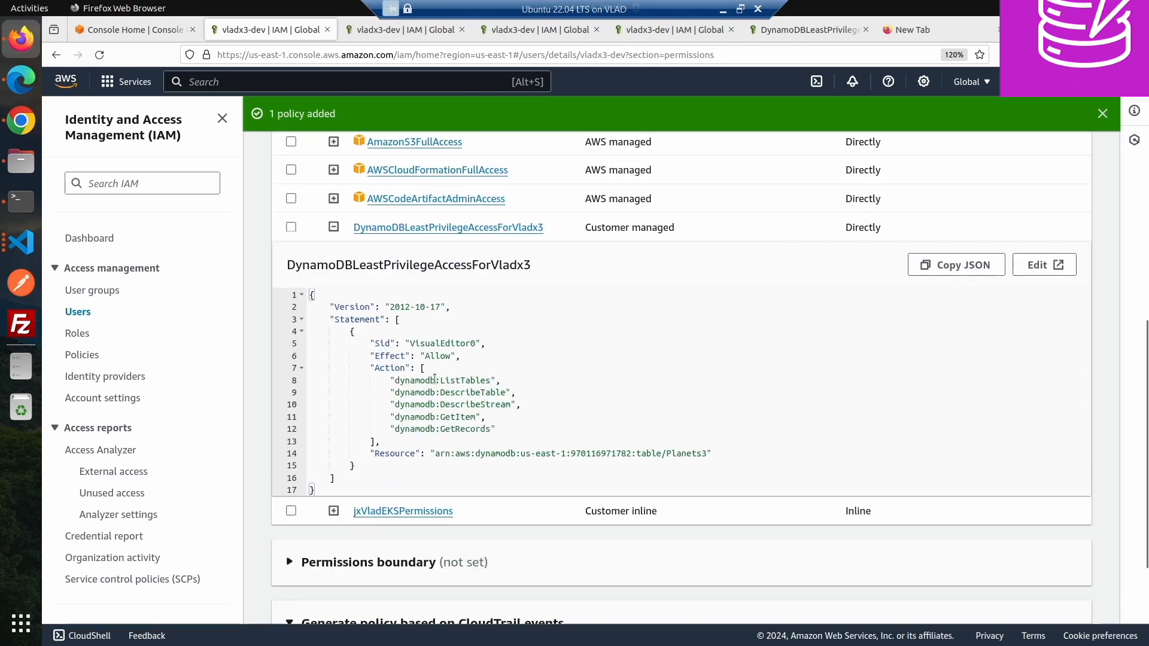
pyautogui.moveTo(395, 378); pyautogui.dragTo(483, 381)
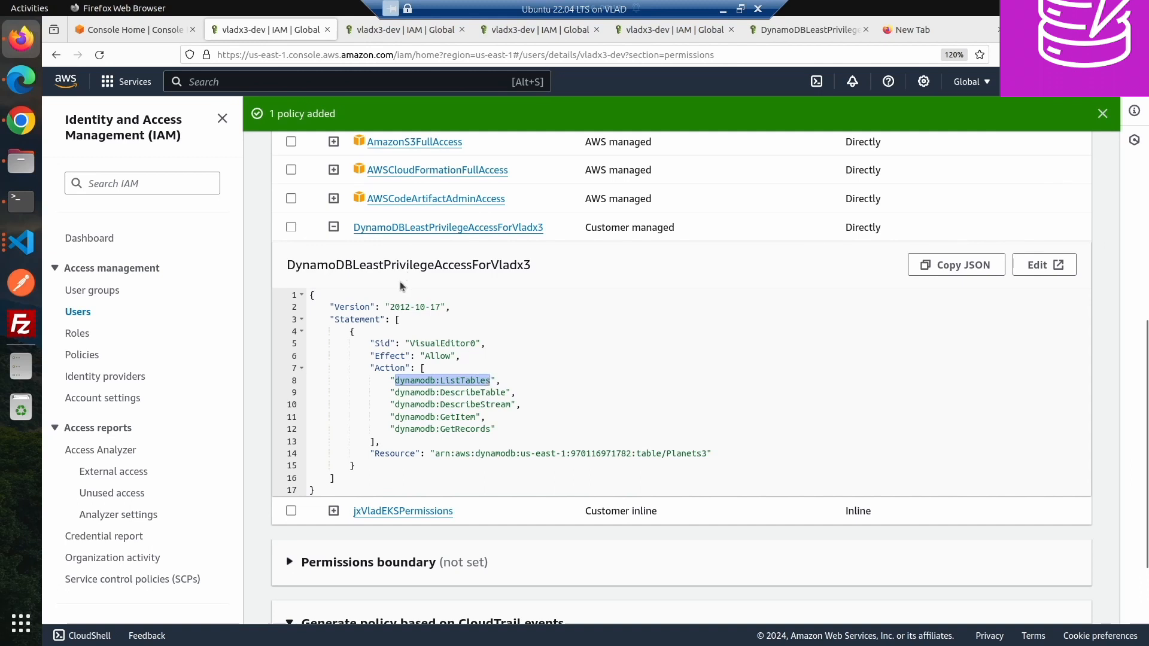
# - Switch to Chrome, search the error page for dynamodb:ListTables, and retry loading the table list
pyautogui.click(21, 120)
pyautogui.hotkey('ctrl', 'f')
pyautogui.write('dynamodb:ListTables')
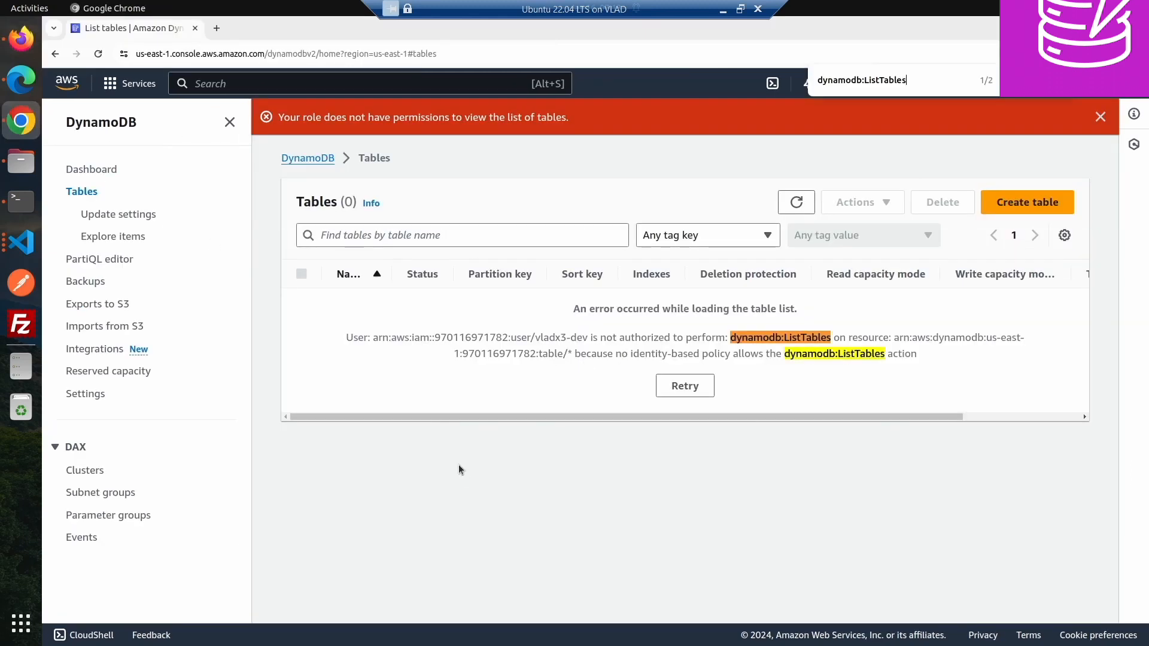
pyautogui.click(673, 384)
# - Copy the wildcard table/* resource ARN from the error message and return to Firefox
pyautogui.moveTo(896, 338); pyautogui.dragTo(570, 355)
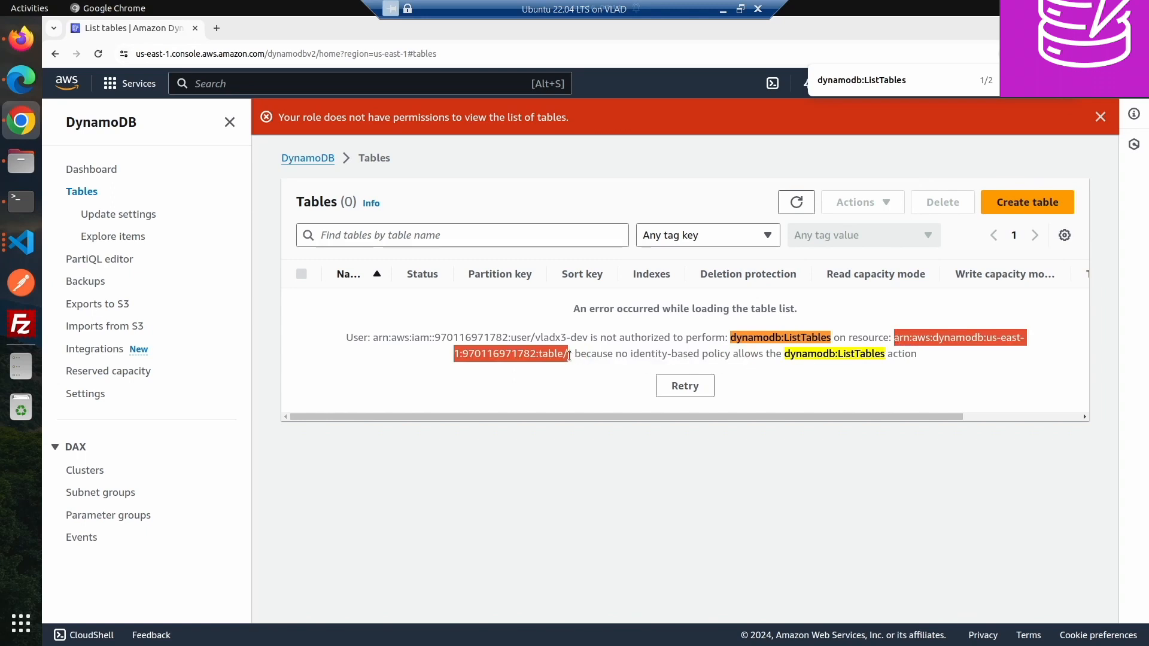
pyautogui.moveTo(573, 355); pyautogui.dragTo(577, 354)
pyautogui.hotkey('ctrl', 'c')
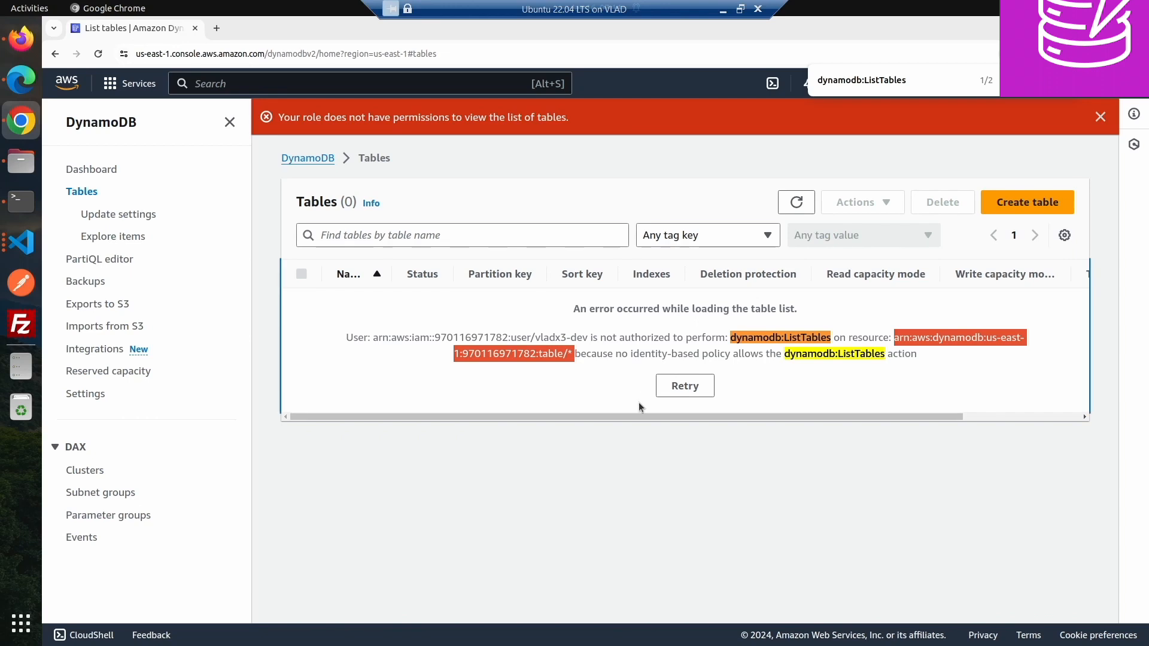
pyautogui.click(21, 39)
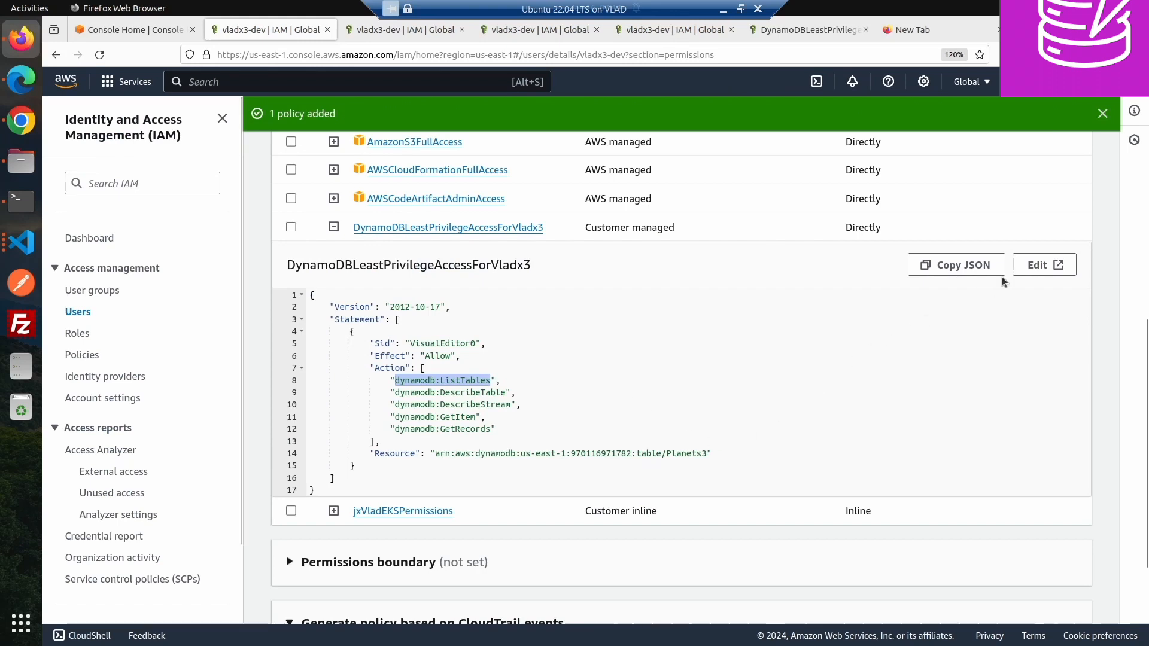
# - Edit the policy JSON, replacing the Resource with the copied wildcard table/* ARN for us-east-1
pyautogui.click(1043, 264)
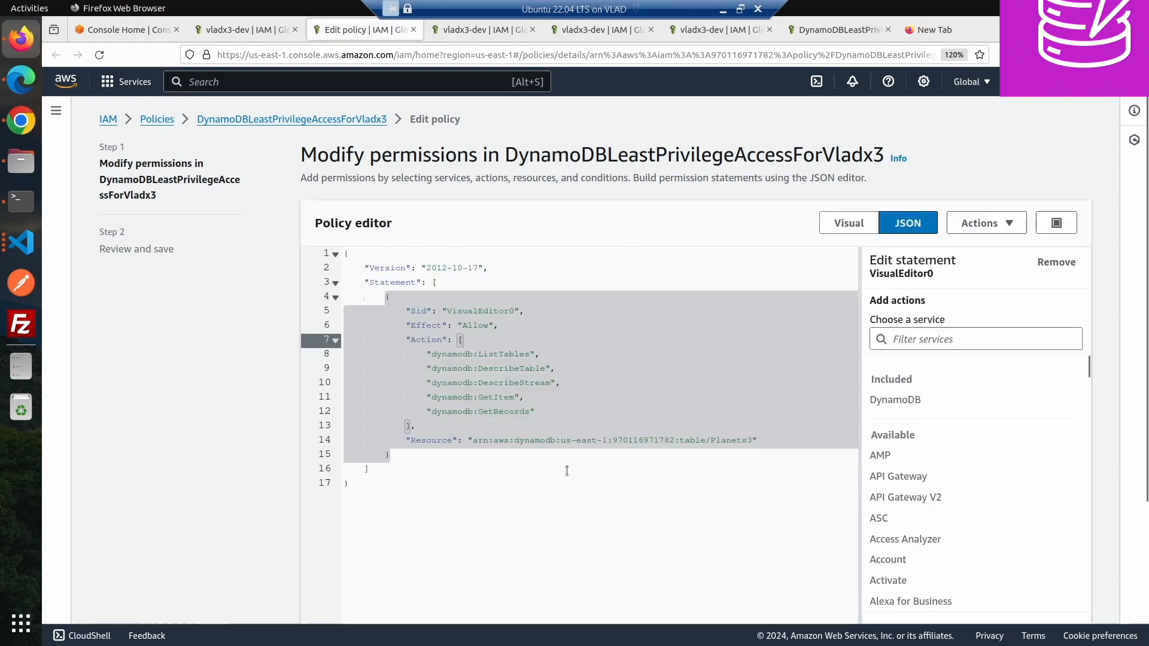
pyautogui.click(463, 441)
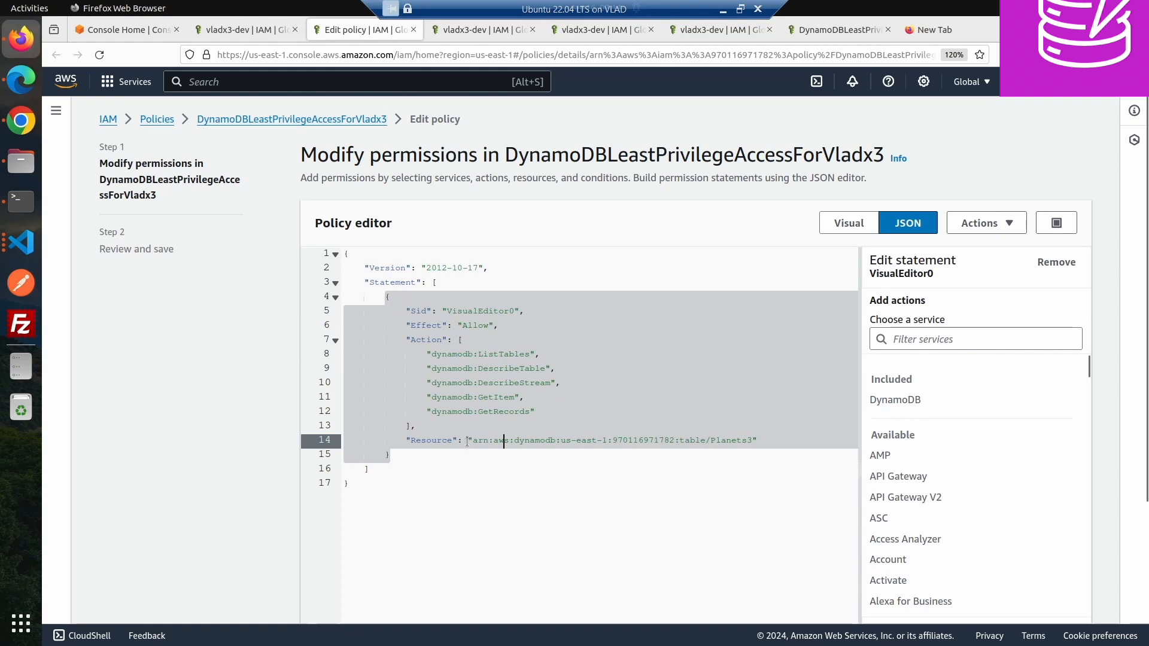
pyautogui.keyDown('shift'); pyautogui.click(753, 440); pyautogui.keyUp('shift')
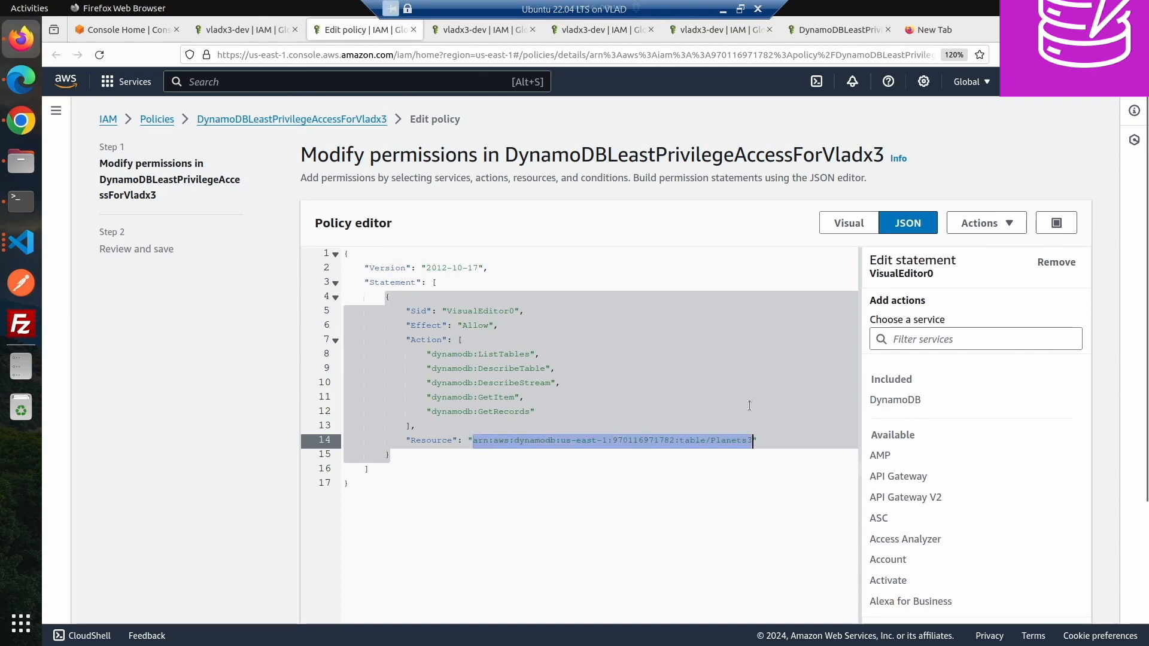
pyautogui.hotkey('ctrl', 'v')
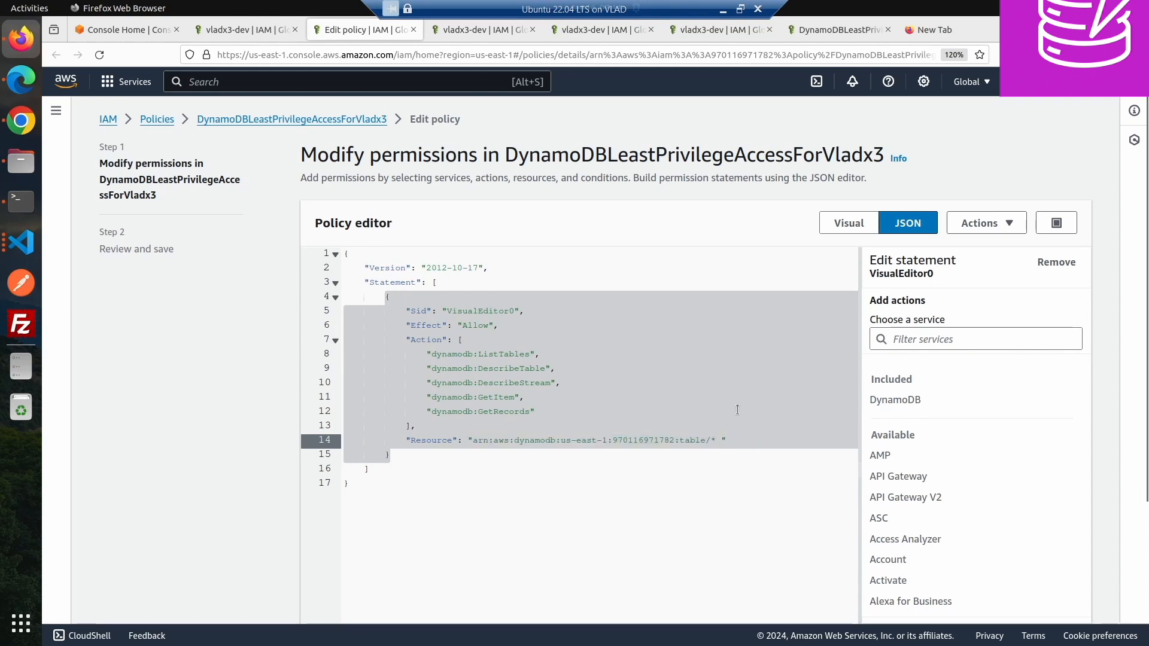
pyautogui.press('BackSpace')
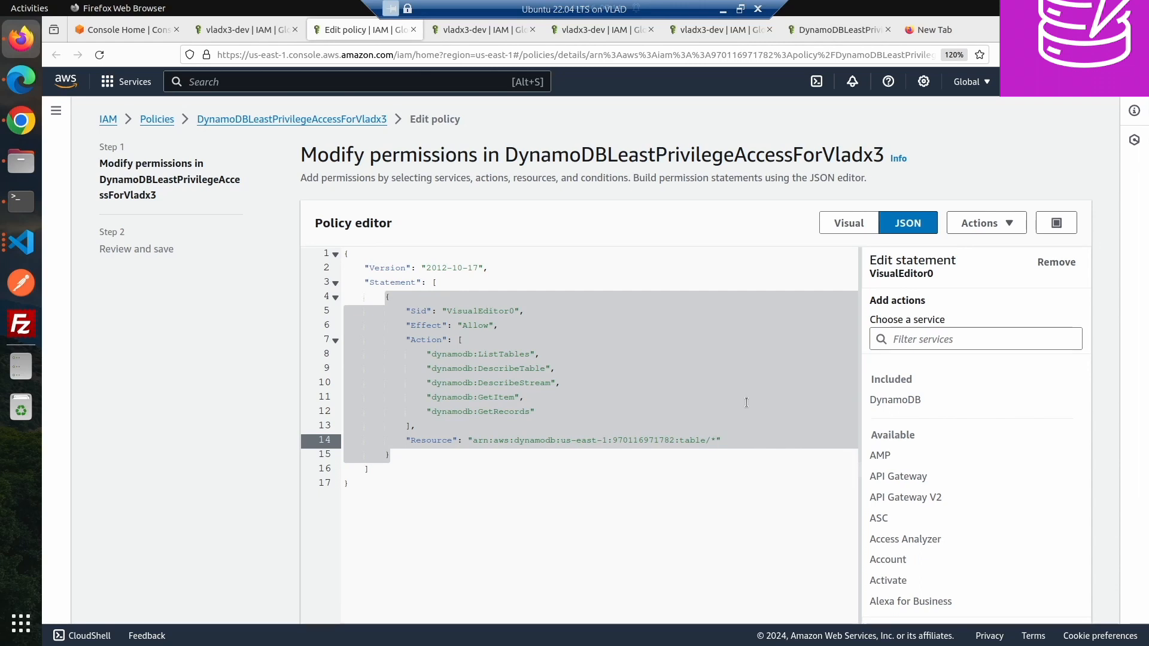
pyautogui.write('Planet3')
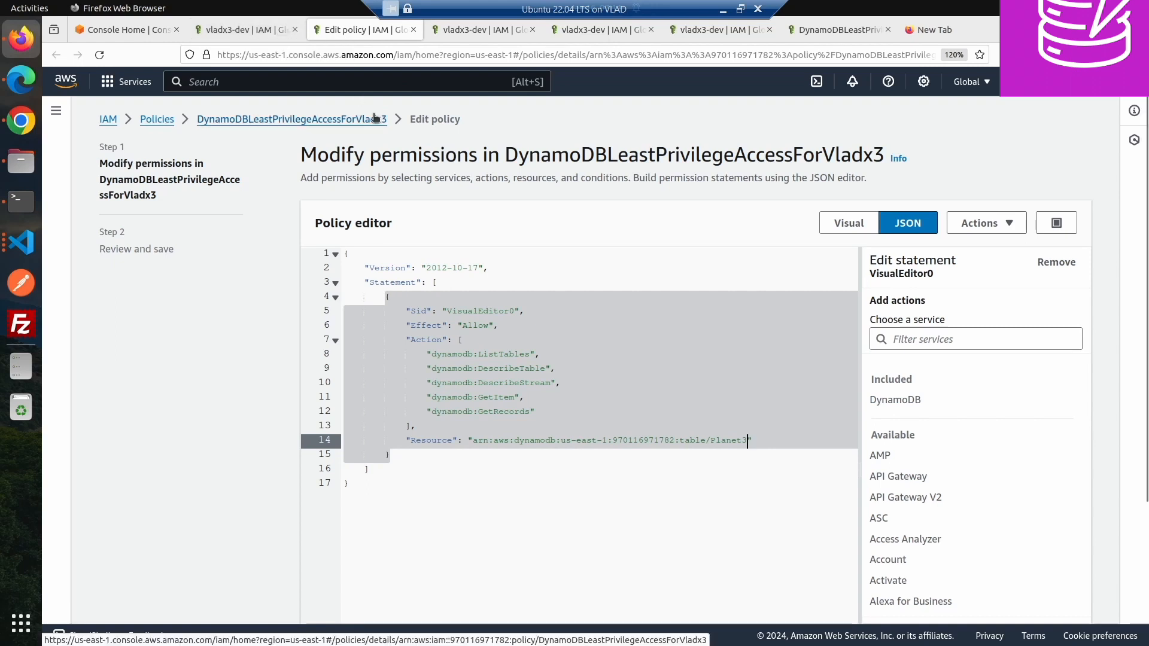
pyautogui.press('BackSpace')
pyautogui.press('BackSpace')
pyautogui.press('BackSpace')
pyautogui.press('BackSpace')
pyautogui.press('BackSpace')
pyautogui.press('BackSpace')
pyautogui.press('BackSpace')
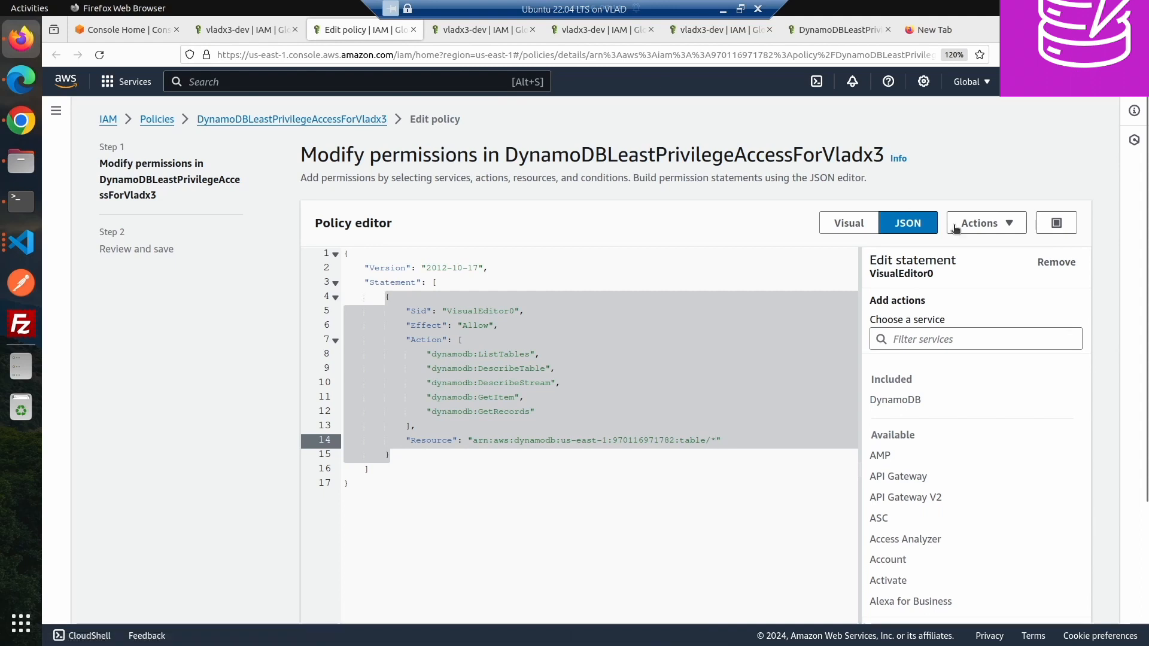
# - Review the edited policy and save it as the new default version
pyautogui.scroll(-10, 1025, 442)
pyautogui.scroll(-4, 1103, 544)
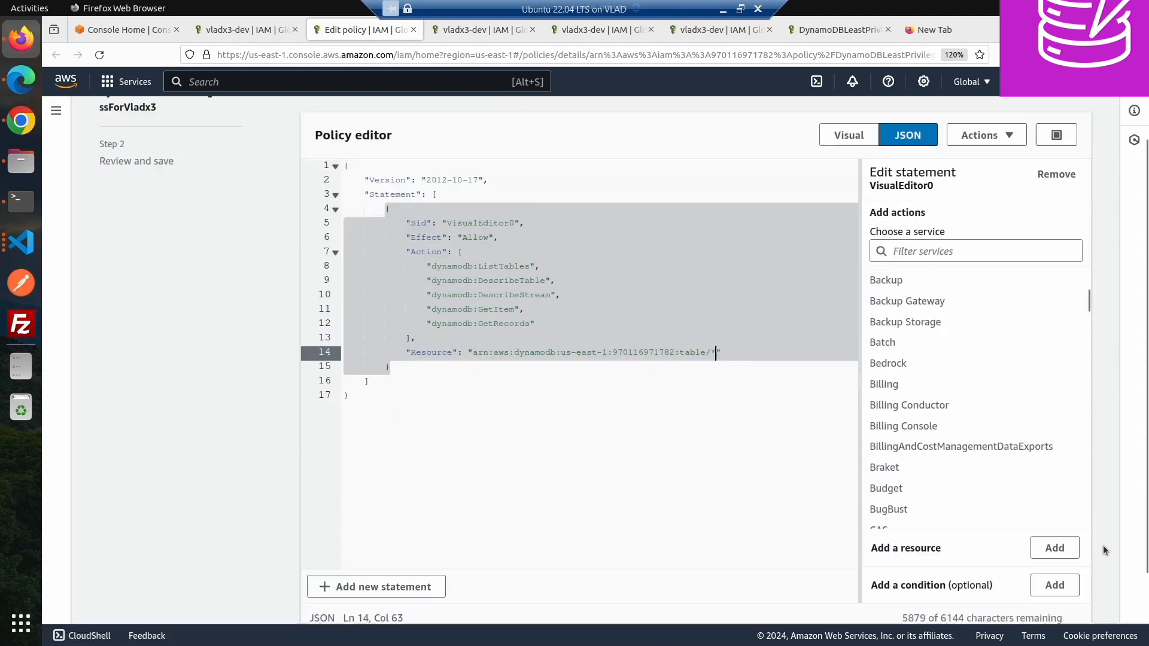
pyautogui.click(1063, 601)
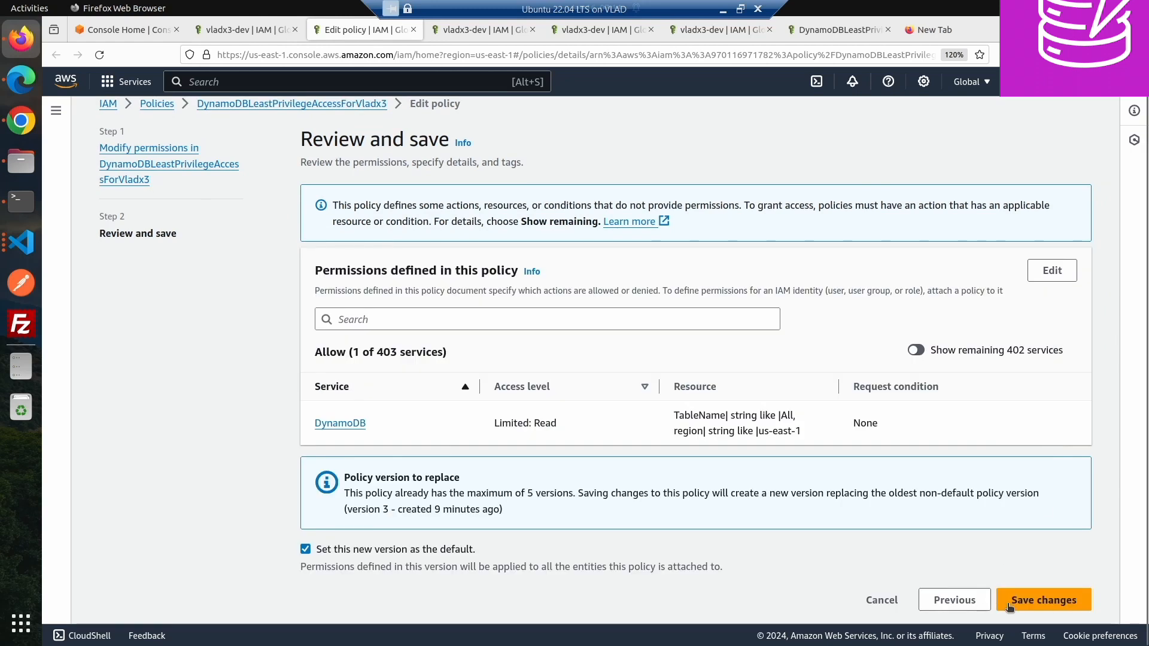
pyautogui.click(1026, 596)
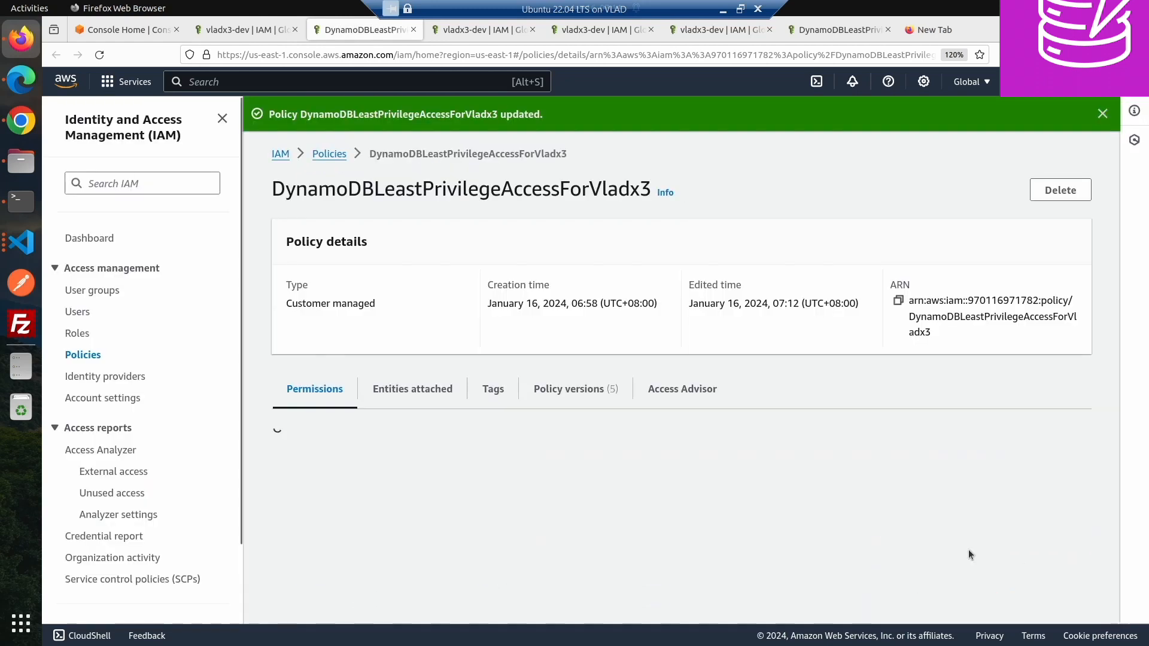
# - Switch to Chrome and reload the DynamoDB tables page
pyautogui.click(22, 122)
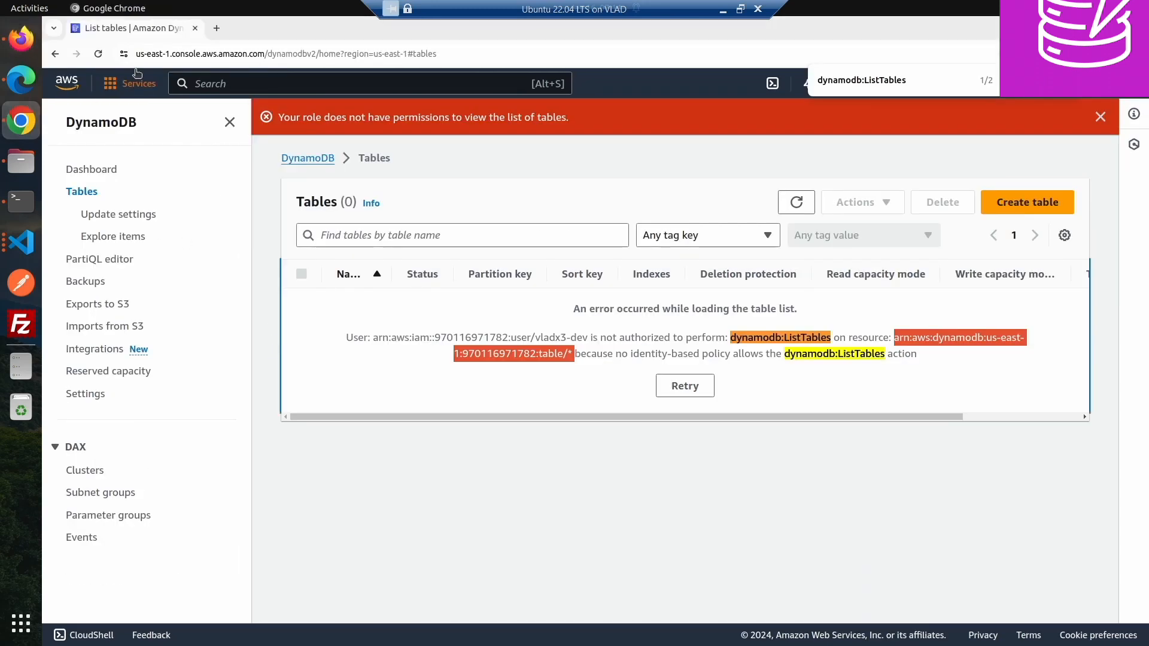
pyautogui.click(97, 55)
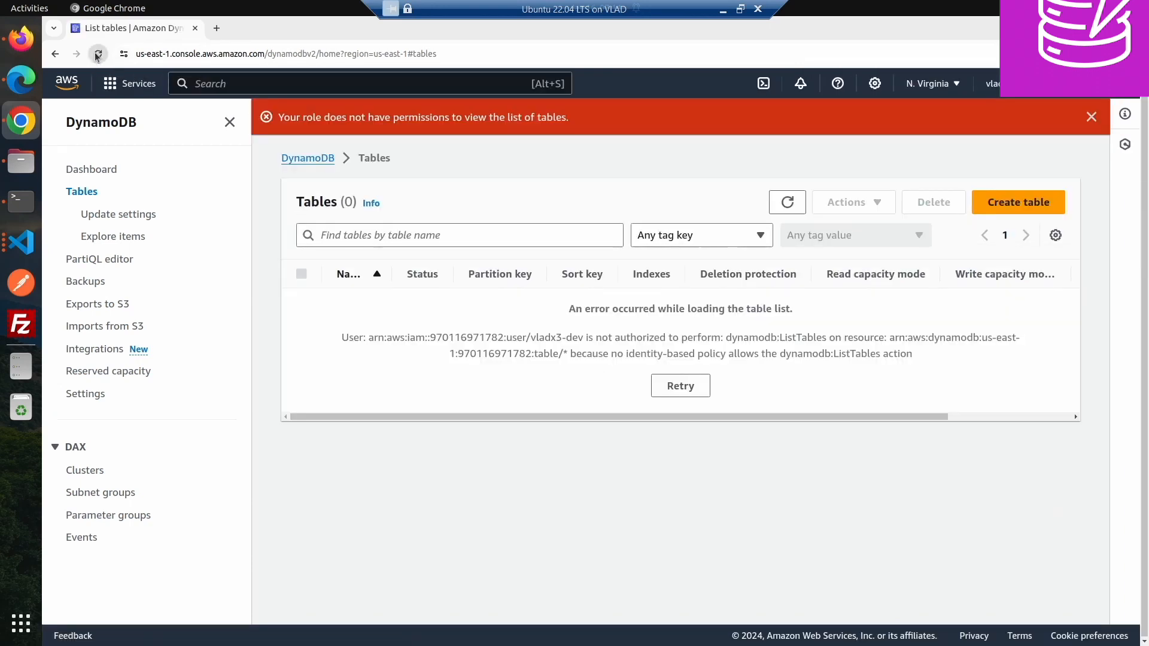
pyautogui.click(98, 55)
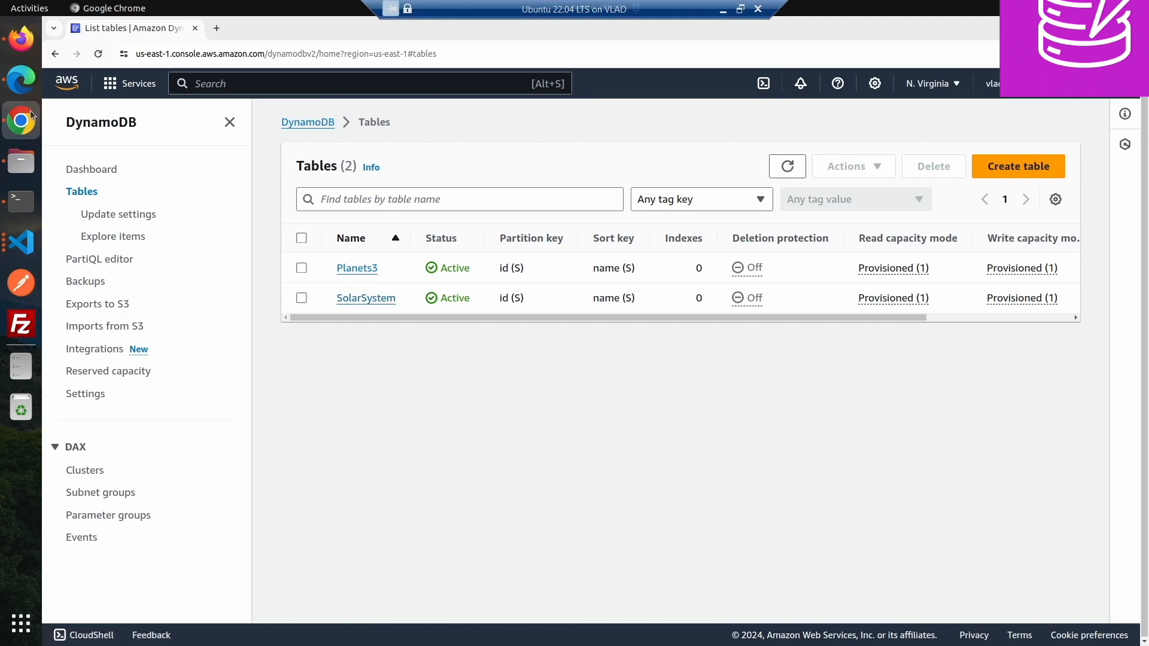
# - Open the Planets3 table, expand its additional info, and copy the table's ARN
pyautogui.click(368, 267)
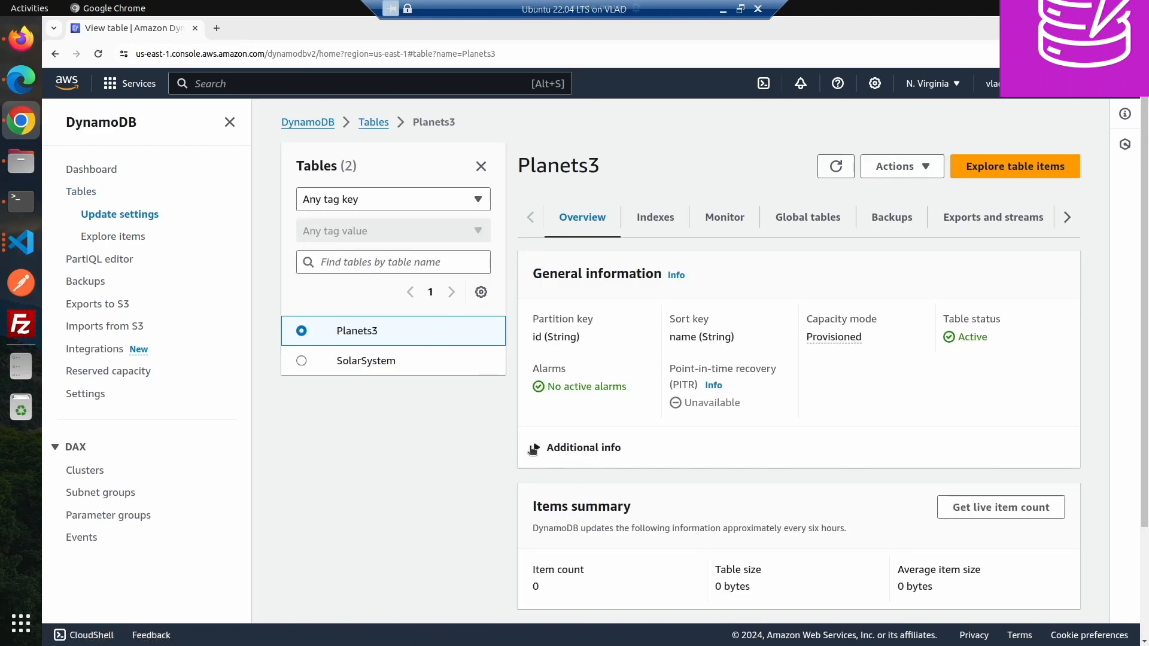
pyautogui.click(580, 447)
pyautogui.scroll(-3, 617, 536)
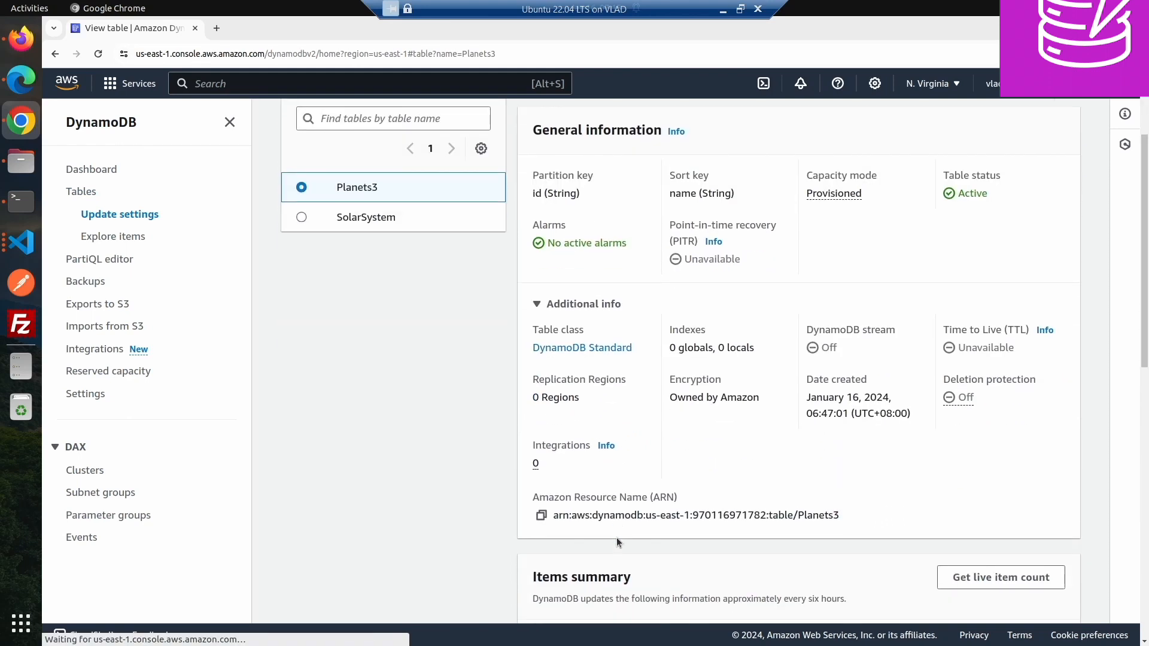
pyautogui.click(541, 516)
# - Return to Firefox, edit the policy JSON, and replace the Resource with the copied Planets3 table ARN
pyautogui.click(21, 38)
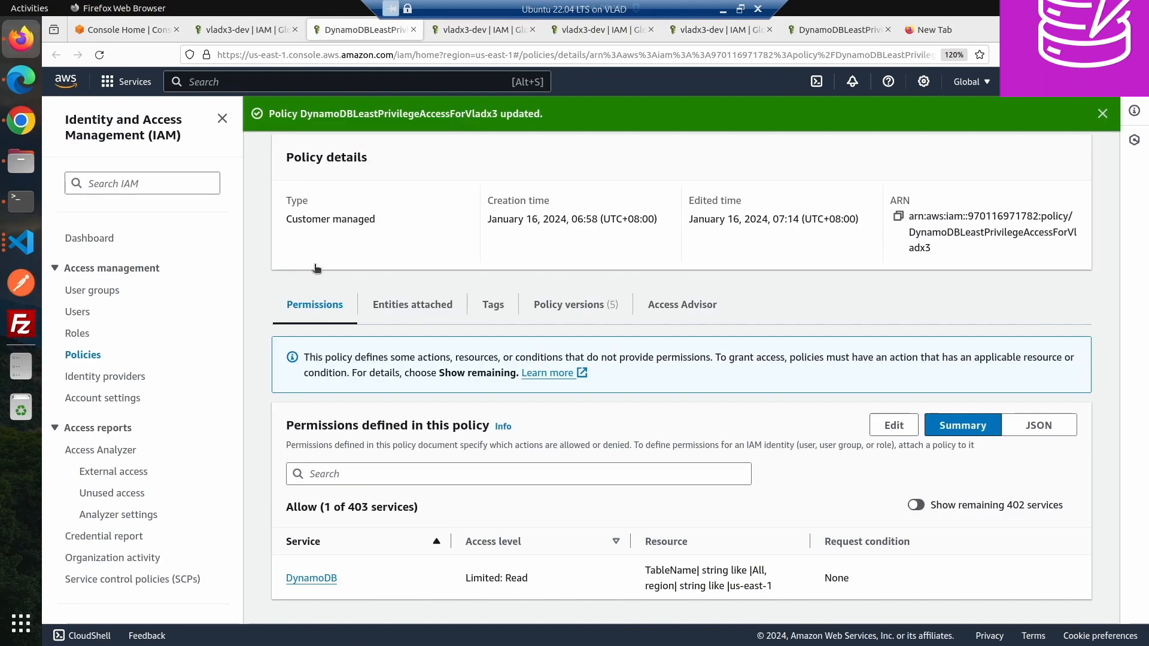
pyautogui.click(893, 426)
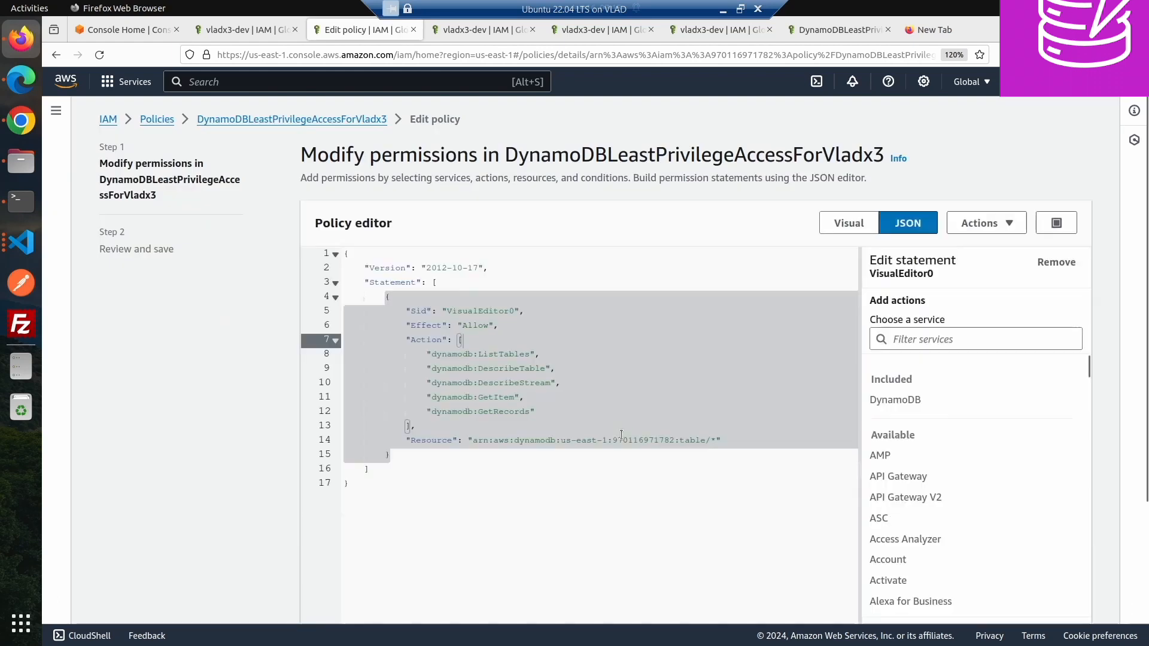
pyautogui.click(623, 426)
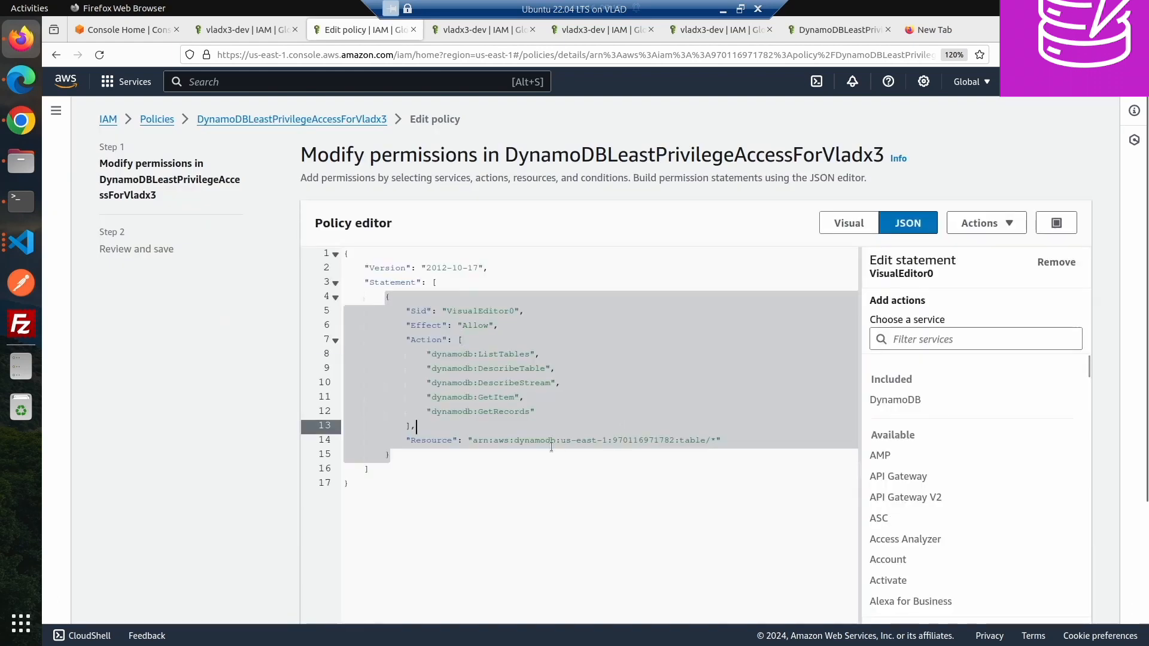
pyautogui.click(470, 441)
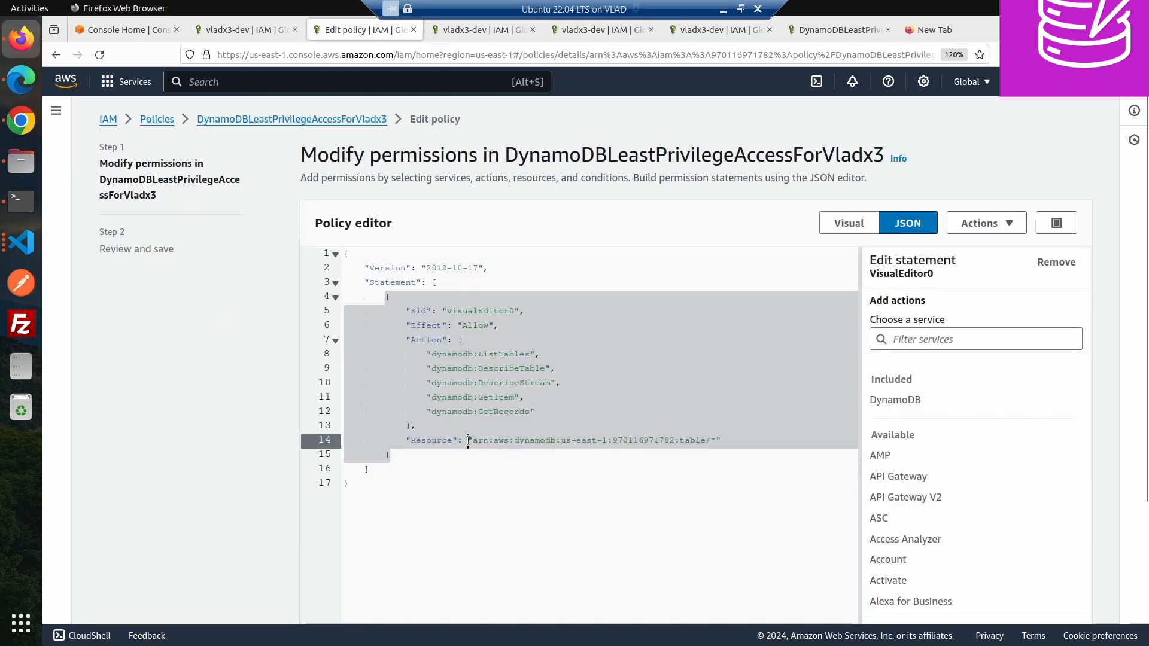
pyautogui.keyDown('shift'); pyautogui.click(716, 441); pyautogui.keyUp('shift')
pyautogui.hotkey('ctrl', 'v')
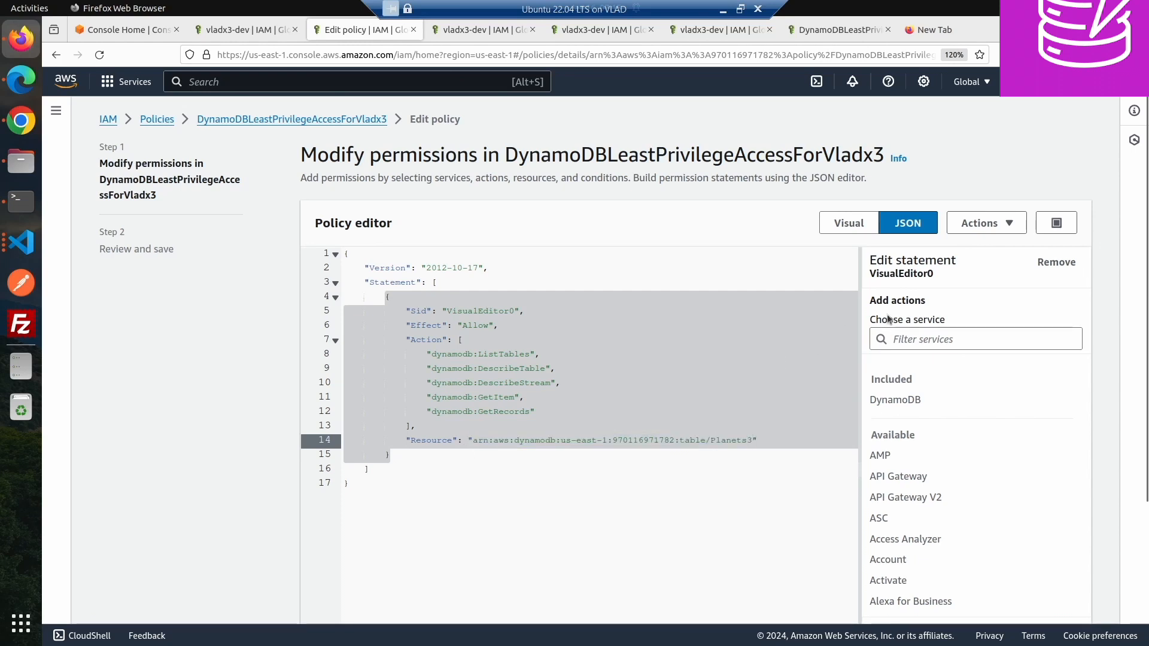
# - Review the updated policy and save the changes as the new default version
pyautogui.scroll(-5, 1077, 497)
pyautogui.scroll(-3, 1101, 500)
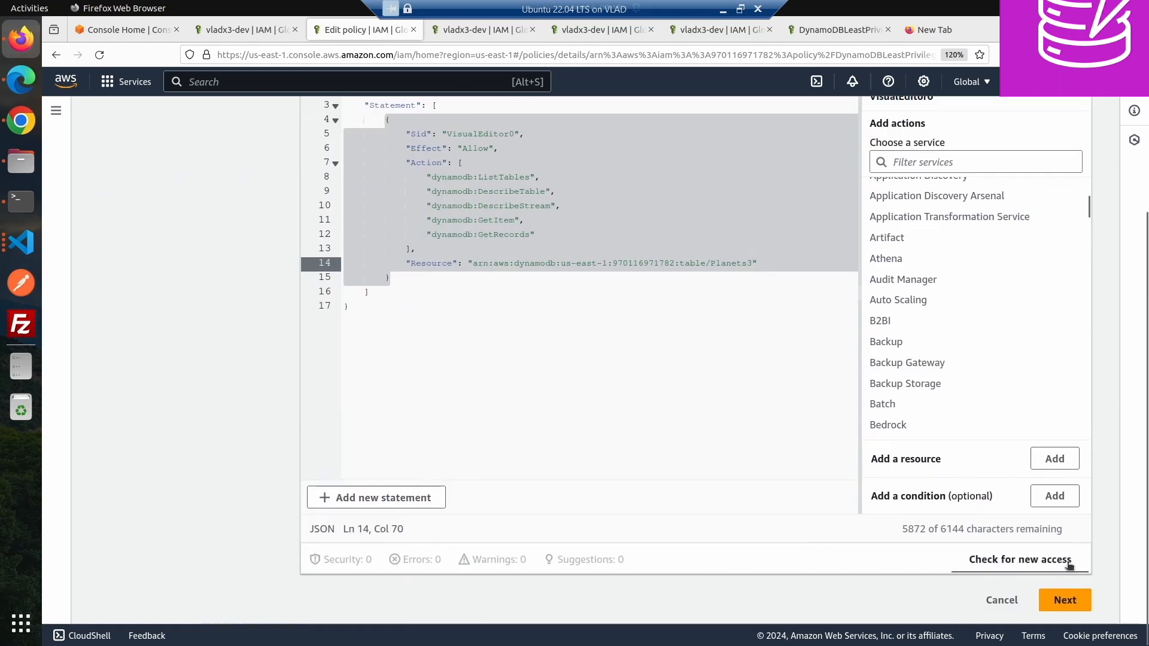
pyautogui.click(1064, 601)
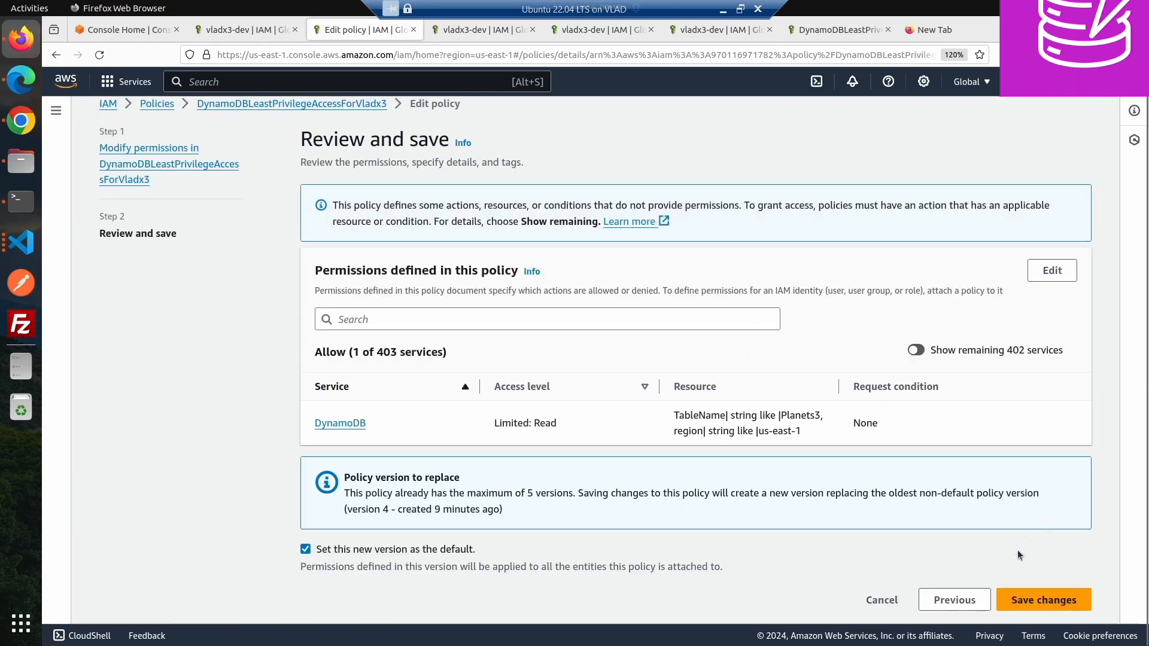
pyautogui.click(1020, 602)
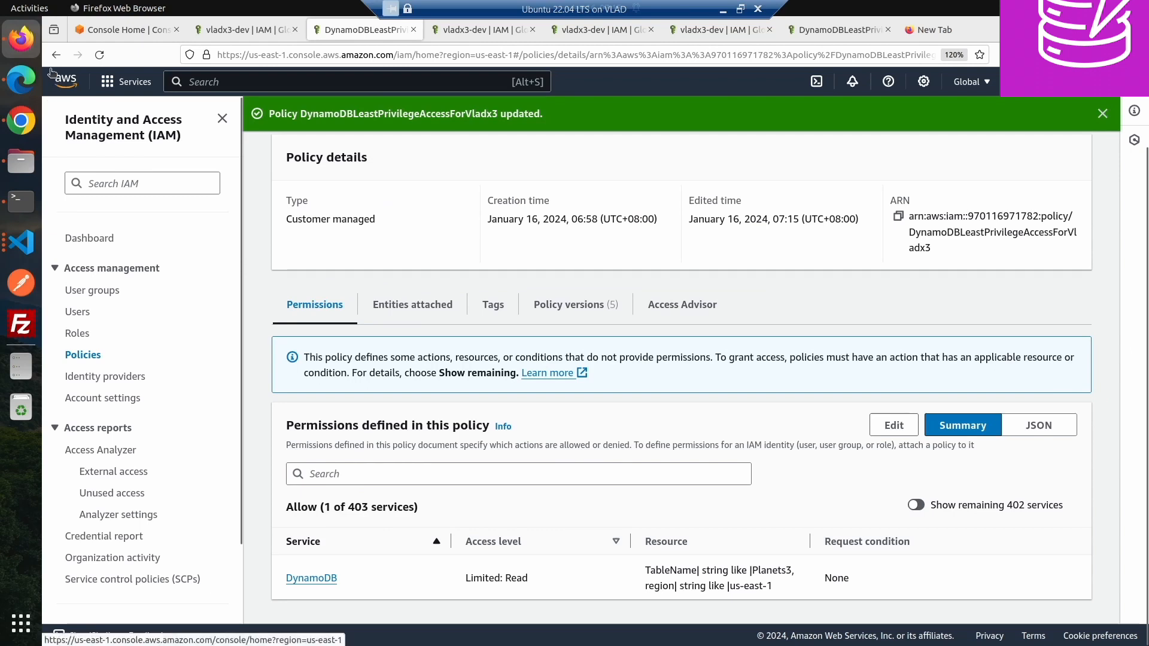
# - Switch back to Chrome and view the top of the Planets3 table page
pyautogui.hotkey('alt', 'Tab')
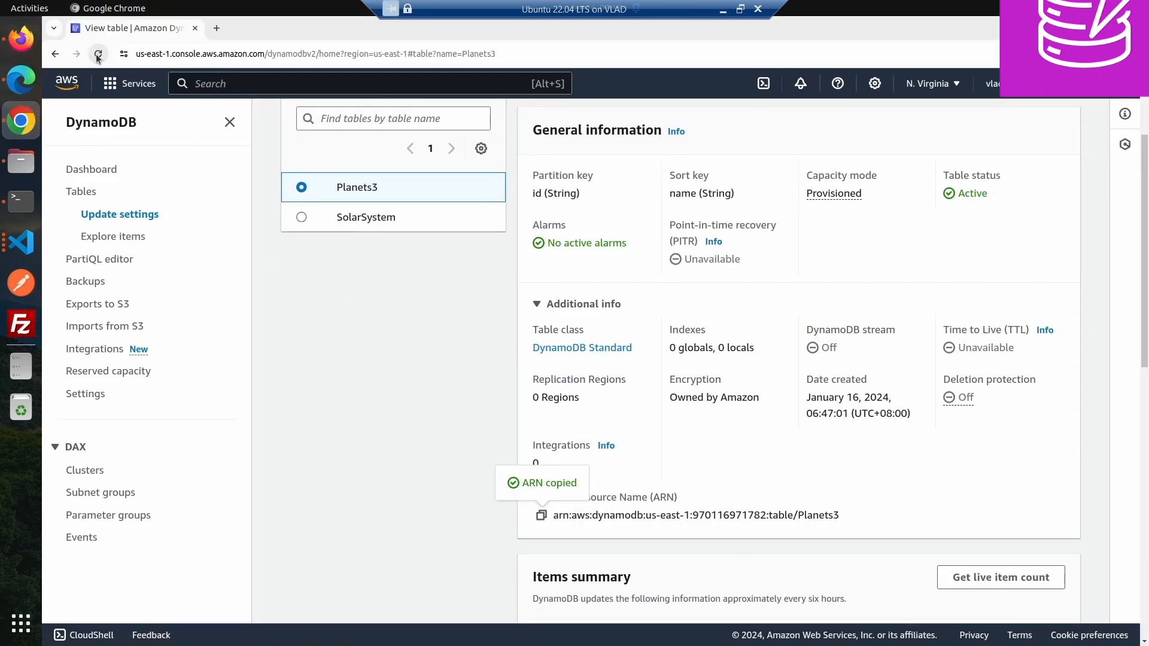
pyautogui.scroll(3, 338, 207)
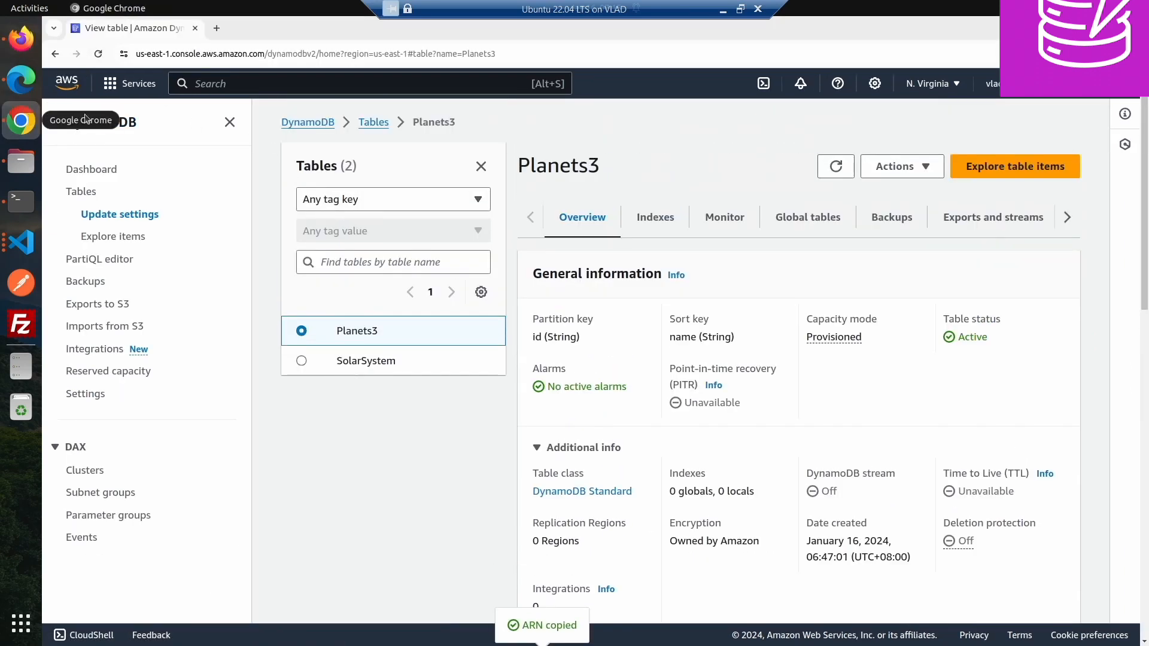
# - Return to the DynamoDB tables list and refresh and reload it to test whether the user can list tables
pyautogui.click(370, 123)
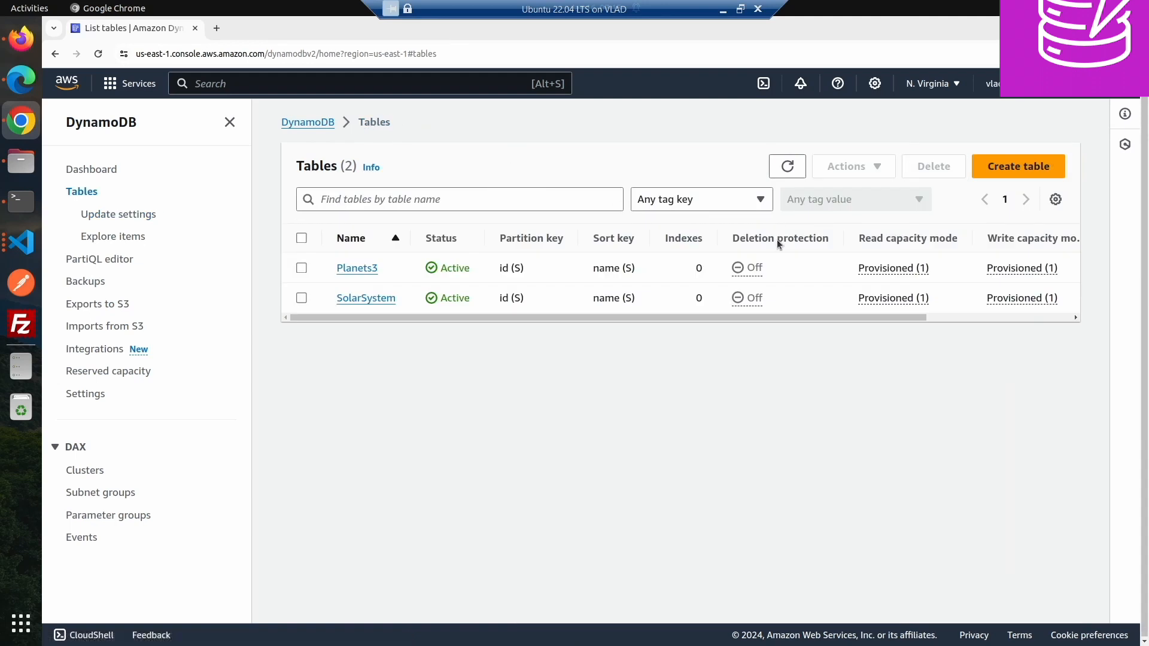
pyautogui.click(787, 166)
pyautogui.click(787, 167)
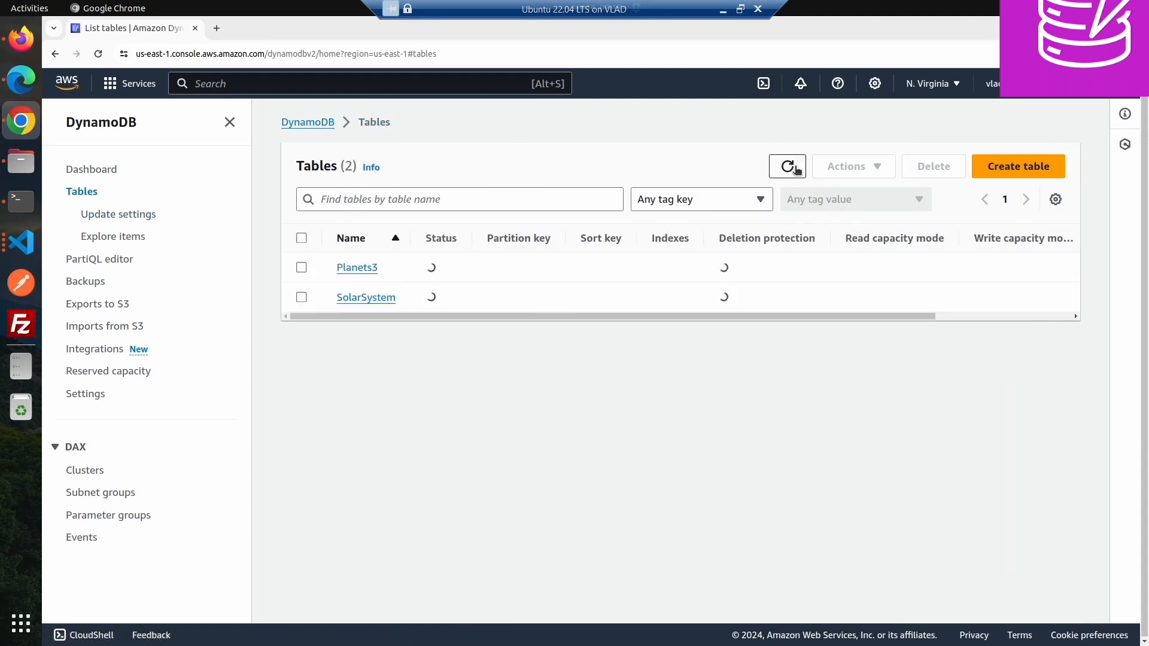
pyautogui.click(795, 169)
pyautogui.click(795, 168)
pyautogui.click(795, 169)
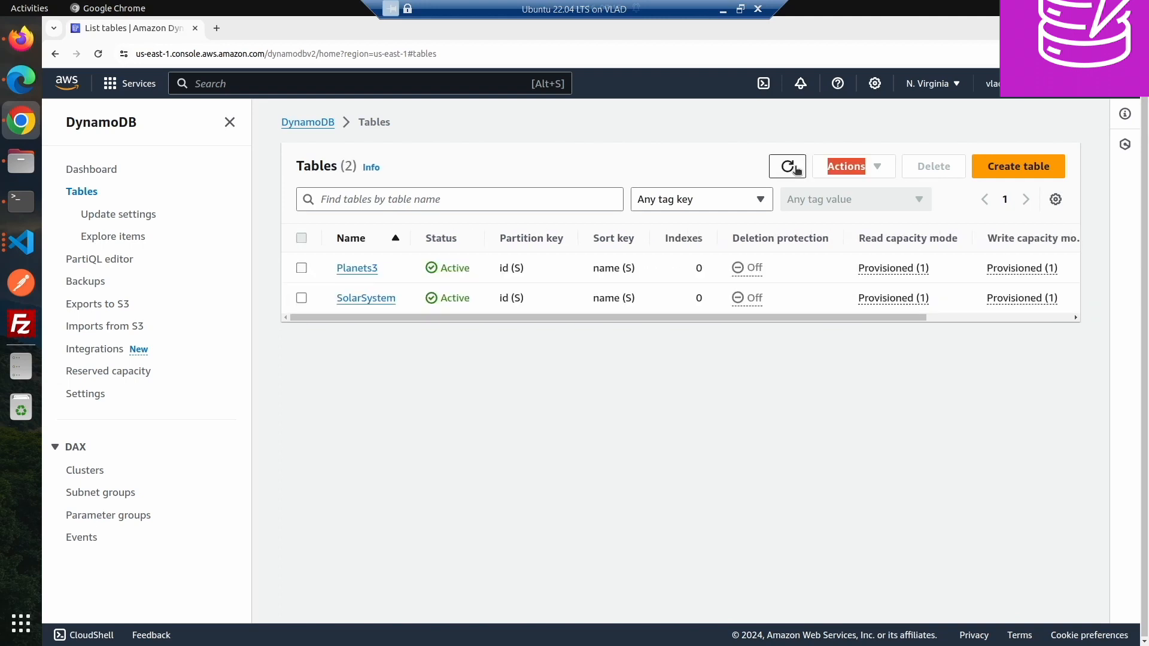
pyautogui.click(795, 169)
pyautogui.click(796, 168)
pyautogui.click(795, 169)
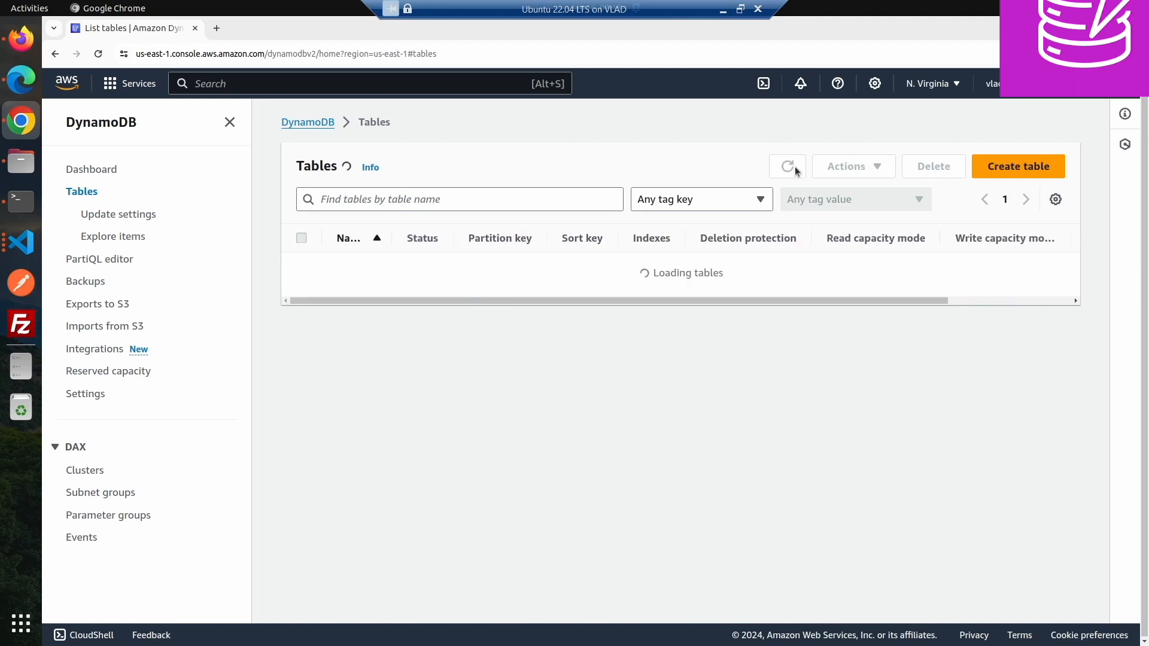
pyautogui.click(788, 166)
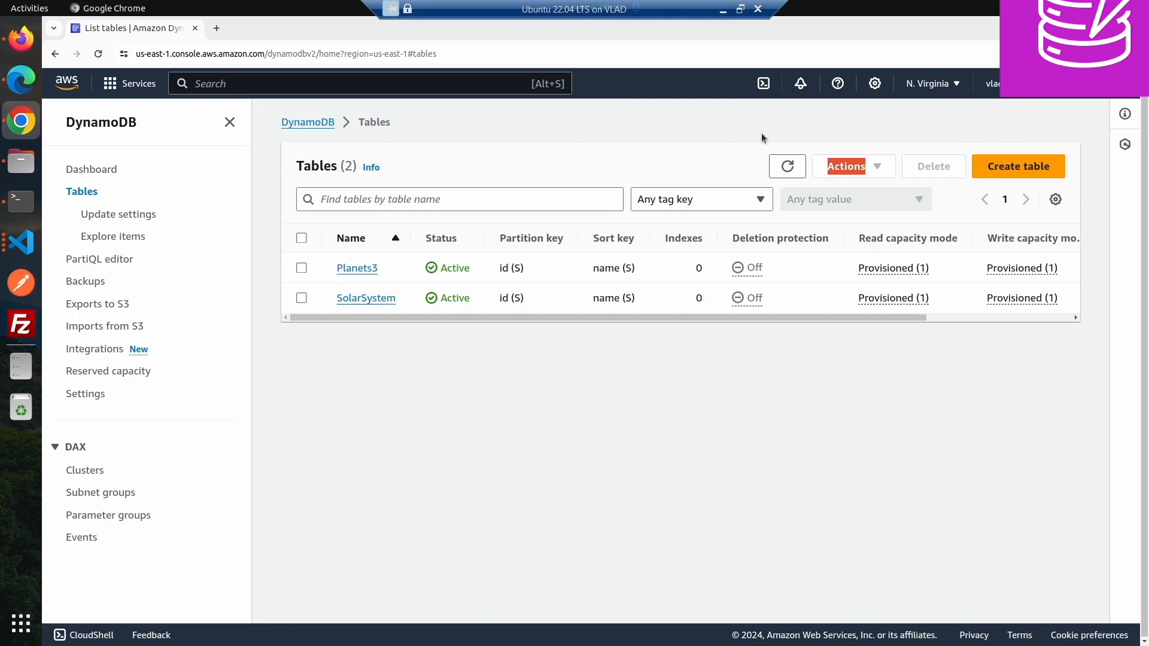
pyautogui.click(98, 54)
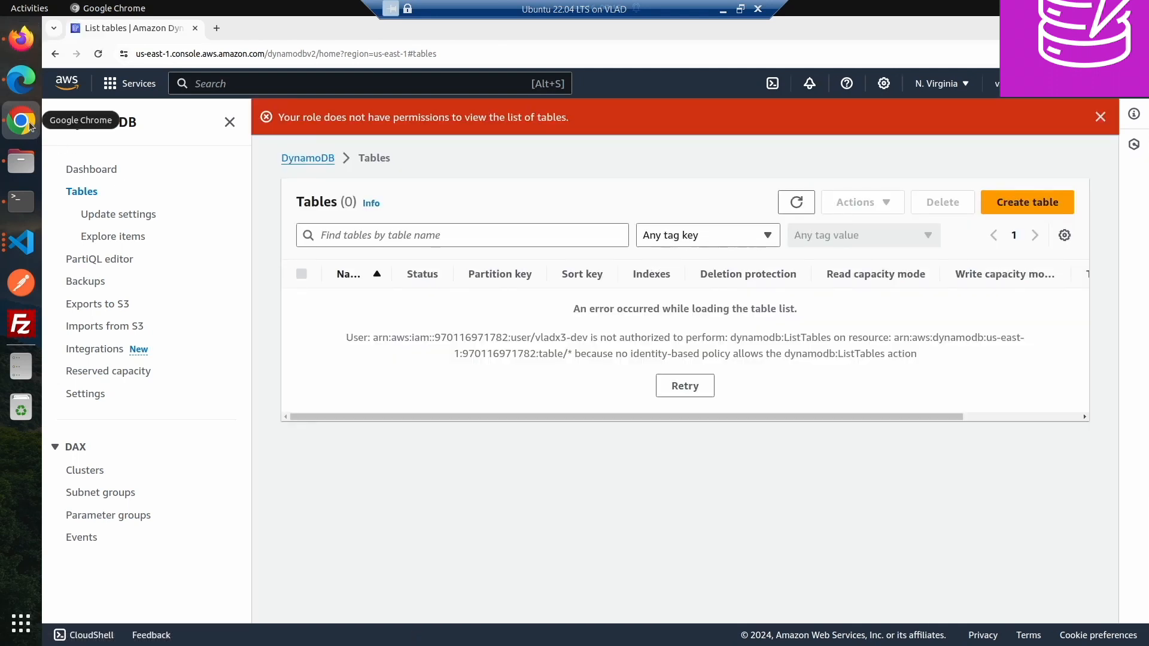
# - In Firefox, edit the policy JSON and duplicate the existing statement as a second statement with Sid VisualEditor1
pyautogui.click(26, 42)
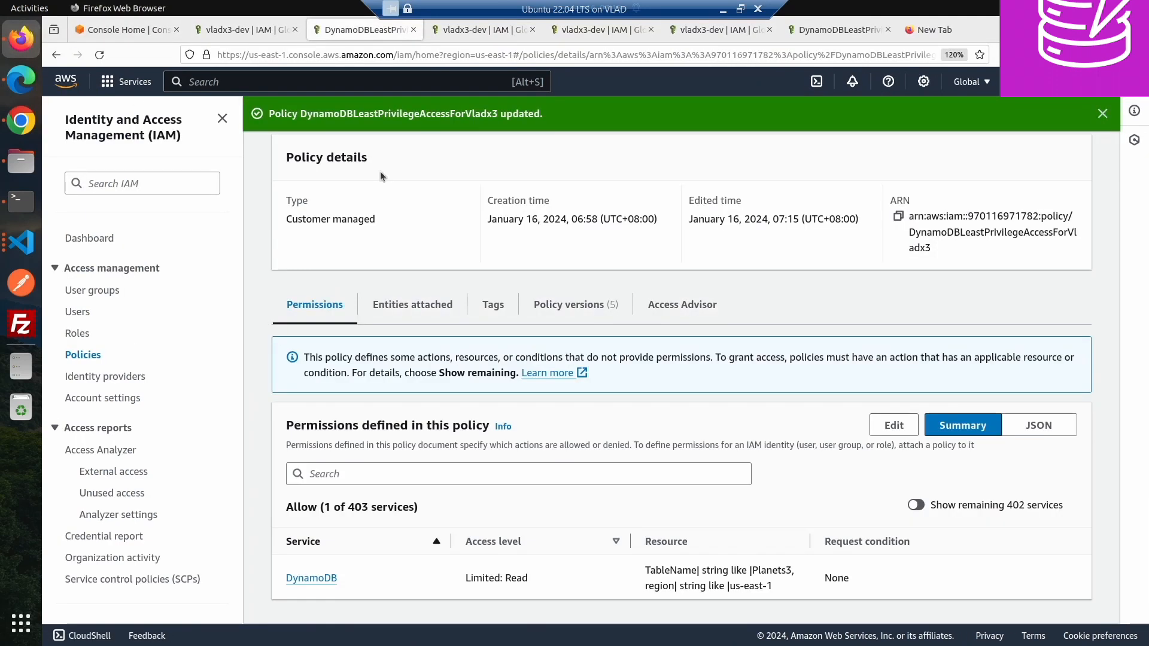
pyautogui.click(897, 426)
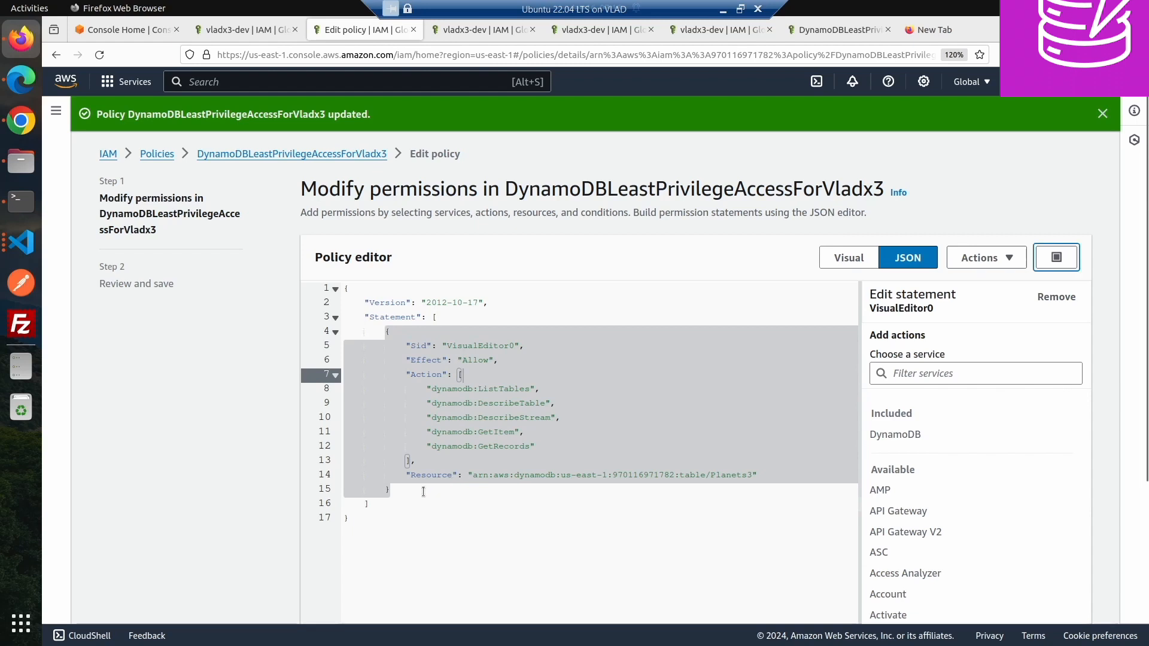
pyautogui.click(421, 488)
pyautogui.write(',')
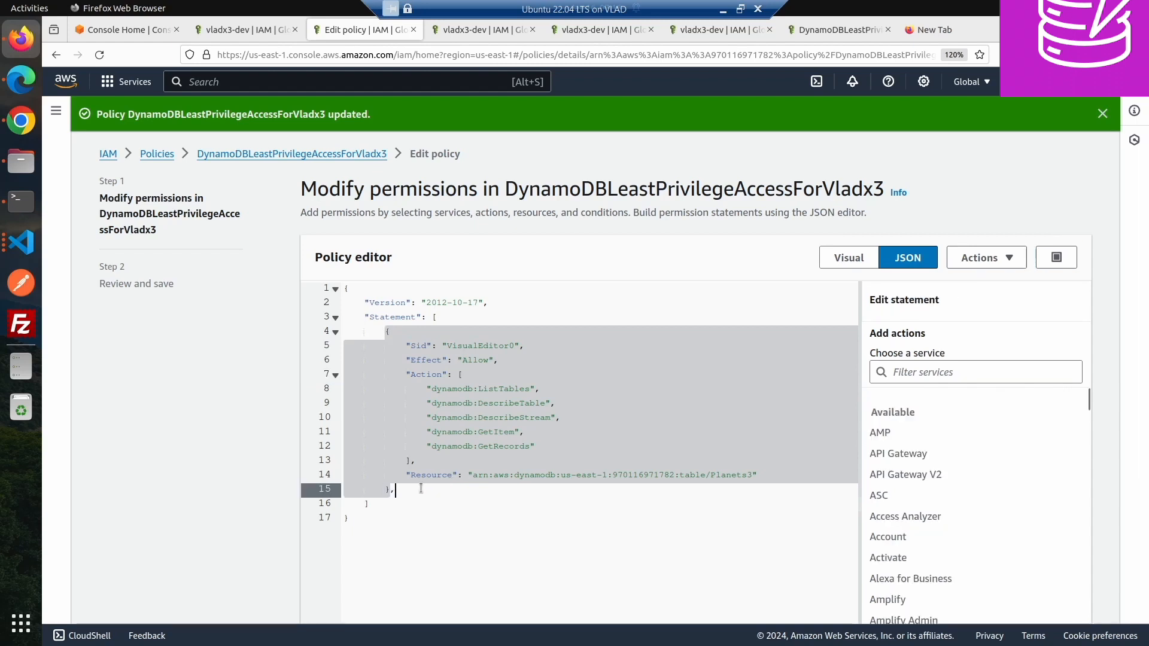
pyautogui.press('Return')
pyautogui.hotkey('ctrl', 'v')
pyautogui.hotkey('ctrl', 'z')
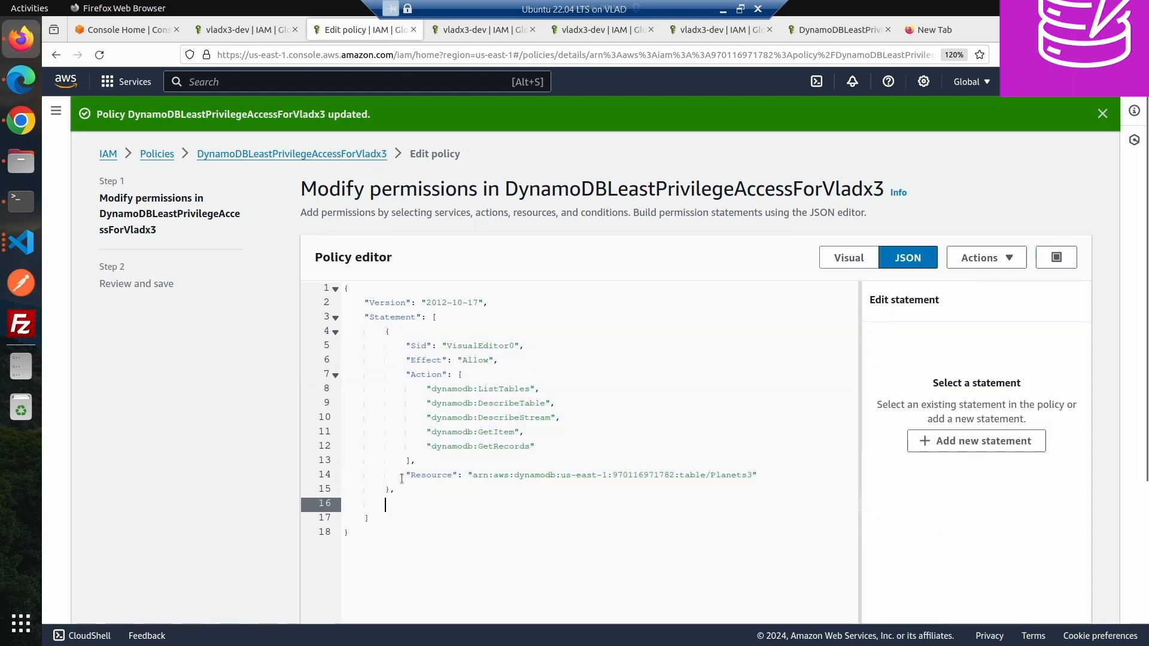
pyautogui.moveTo(398, 489); pyautogui.dragTo(372, 332)
pyautogui.hotkey('ctrl', 'c')
pyautogui.click(402, 502)
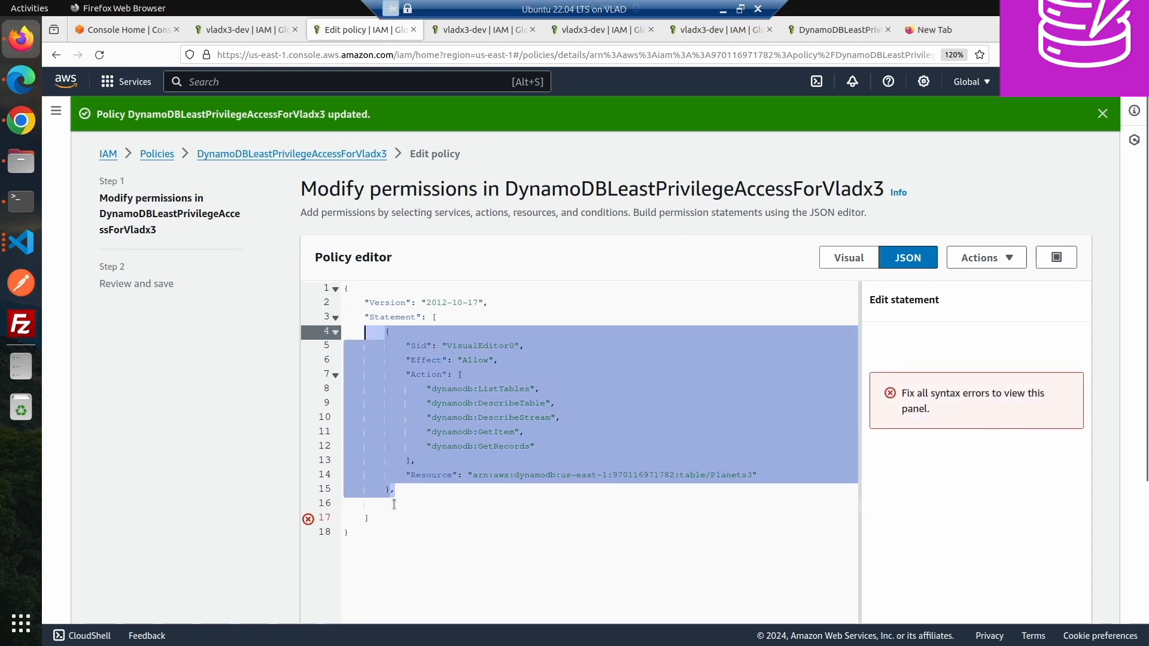
pyautogui.hotkey('ctrl', 'v')
pyautogui.click(392, 502)
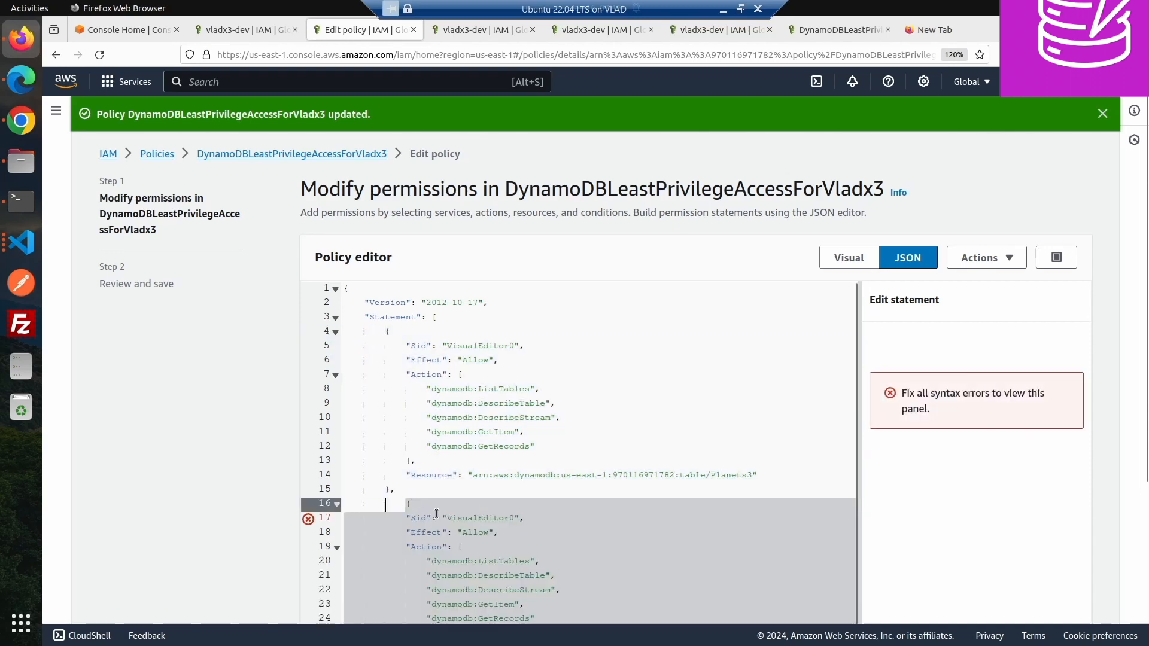
pyautogui.click(511, 519)
pyautogui.press('BackSpace')
pyautogui.write('1')
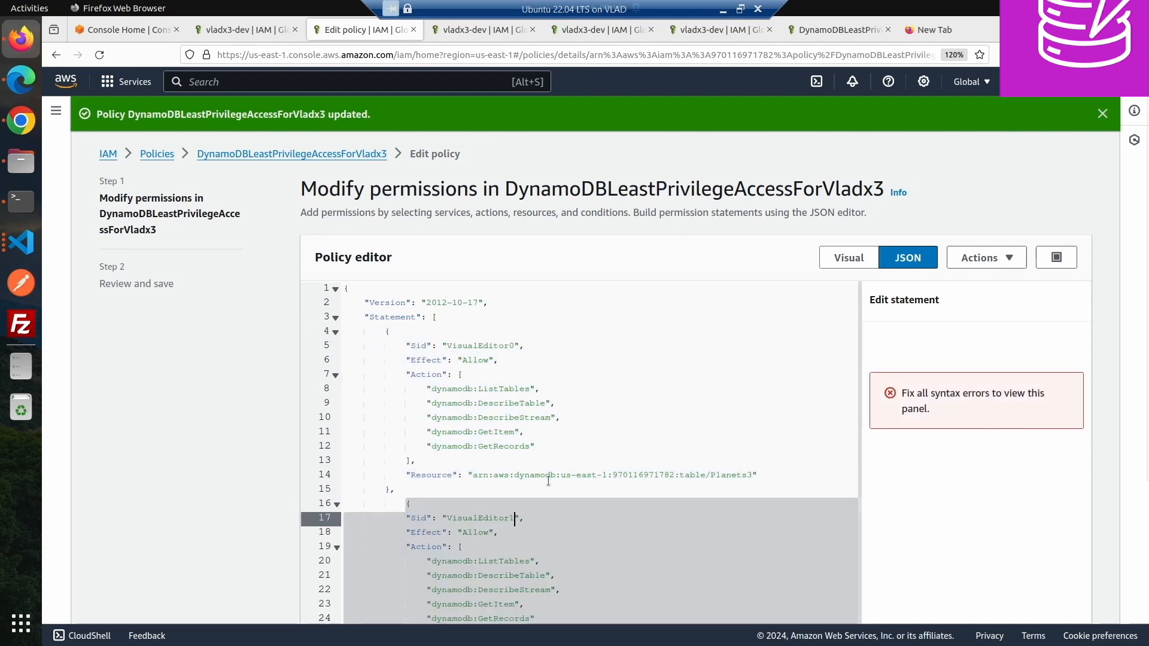
pyautogui.press('Up')
pyautogui.press('BackSpace')
pyautogui.press('BackSpace')
pyautogui.press('BackSpace')
pyautogui.press('BackSpace')
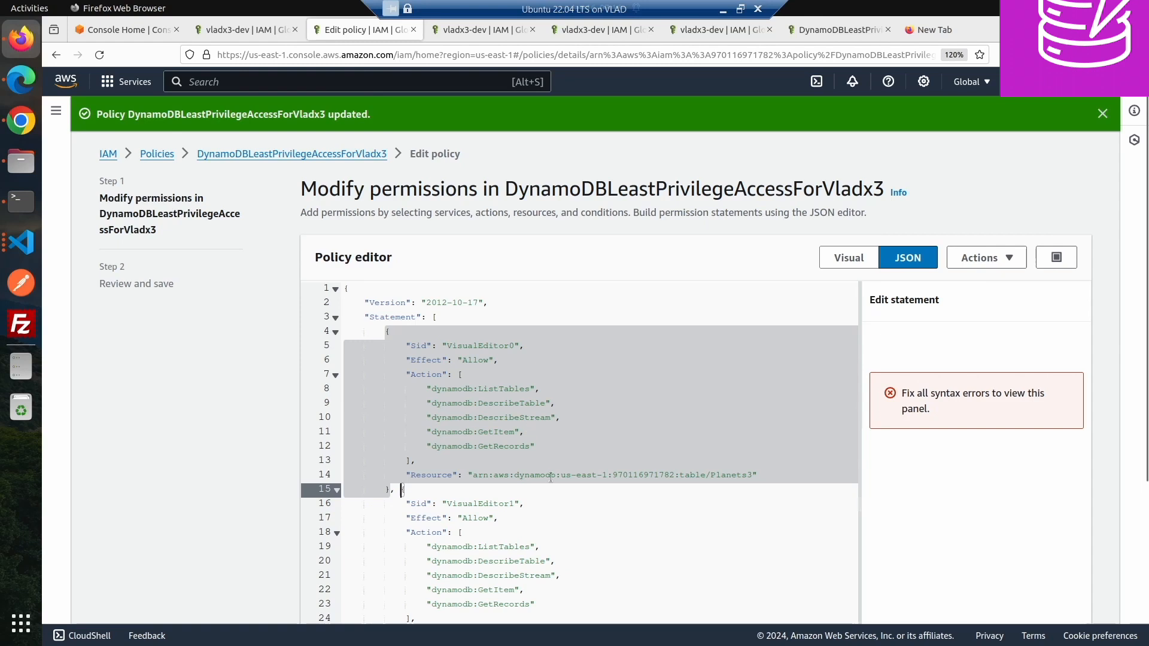
# - Change the second statement's Resource to cover all tables, replacing Planets3 with * in the ARN
pyautogui.scroll(-3, 540, 523)
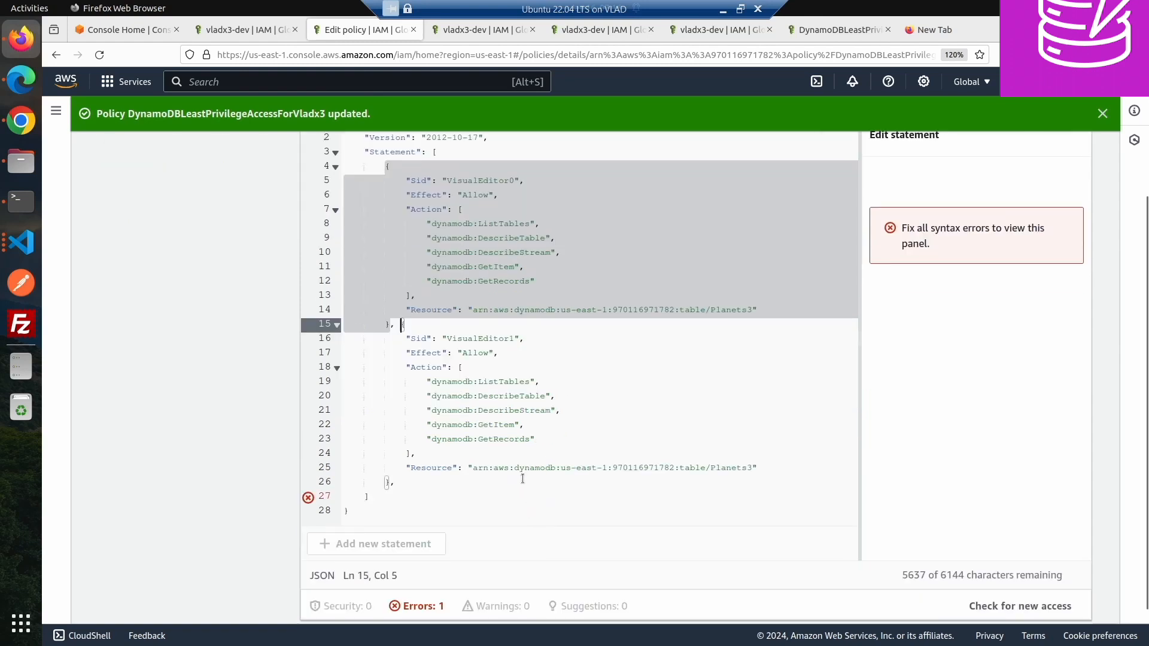
pyautogui.moveTo(473, 468); pyautogui.dragTo(752, 467)
pyautogui.write('*')
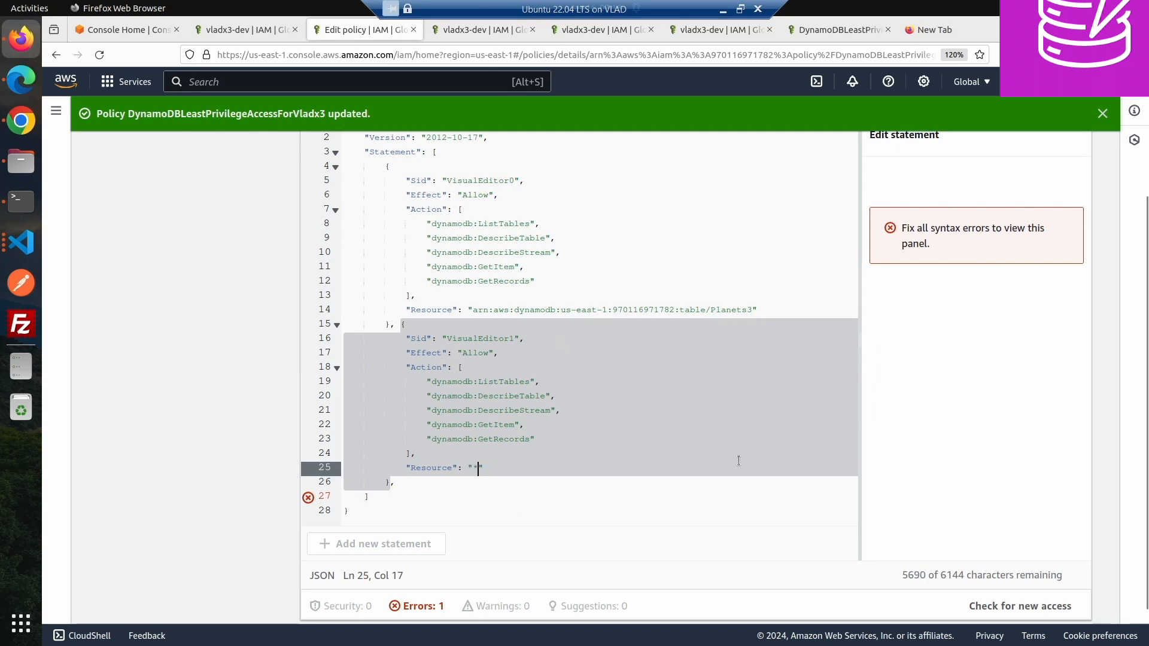
pyautogui.hotkey('ctrl', 'z')
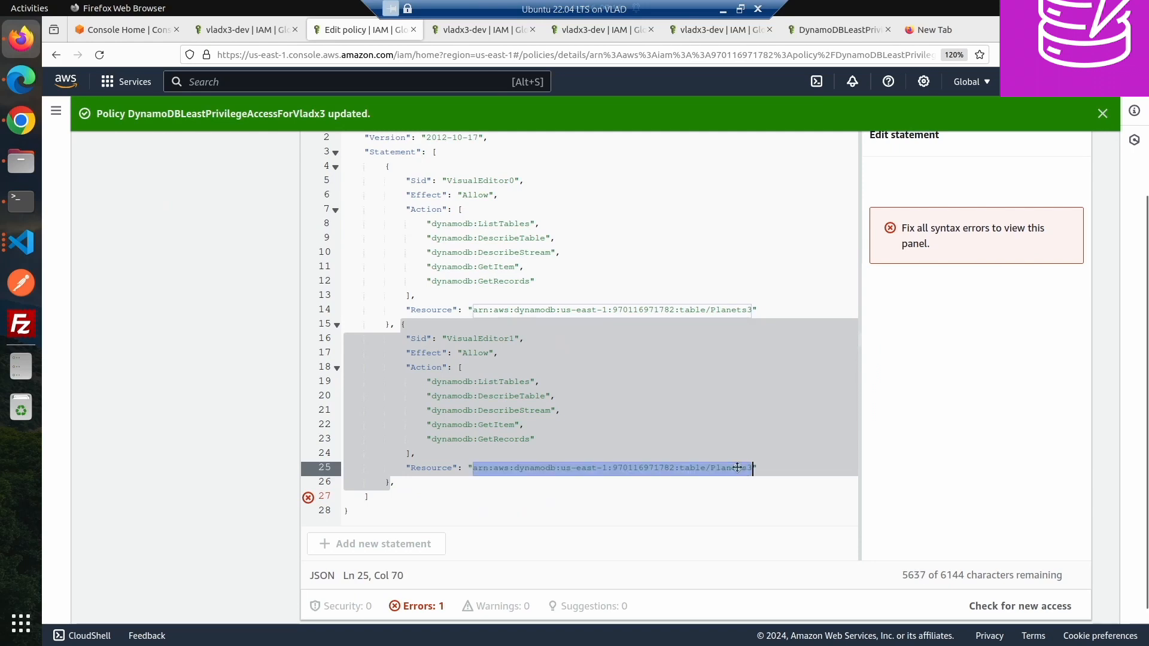
pyautogui.doubleClick(736, 468)
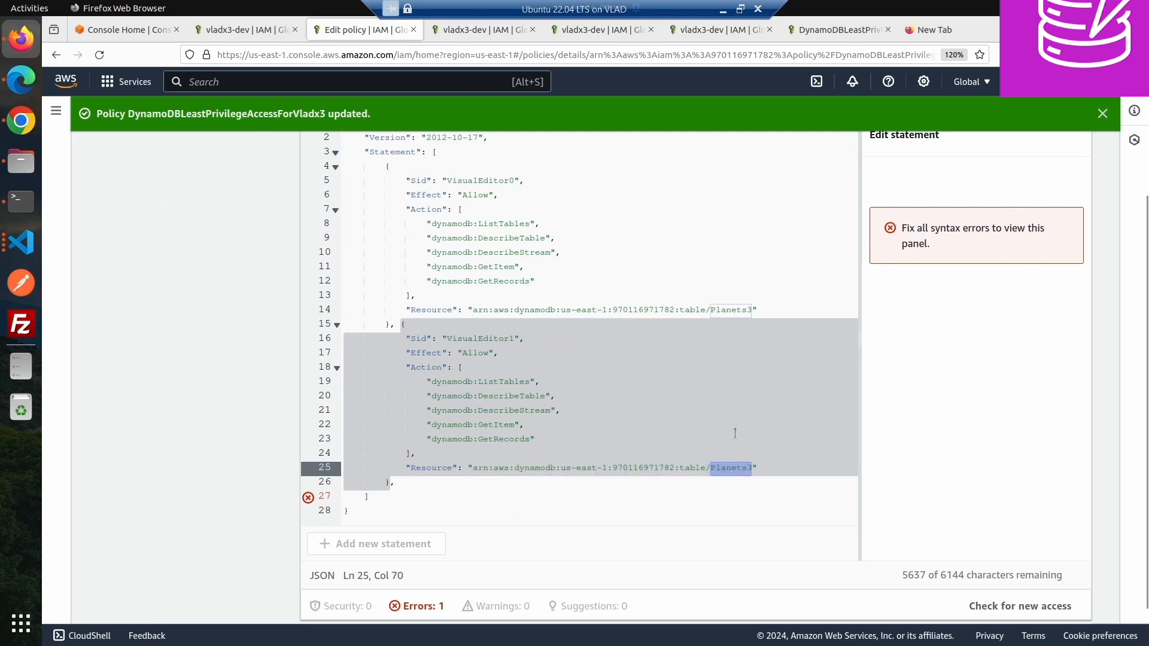
pyautogui.write('*')
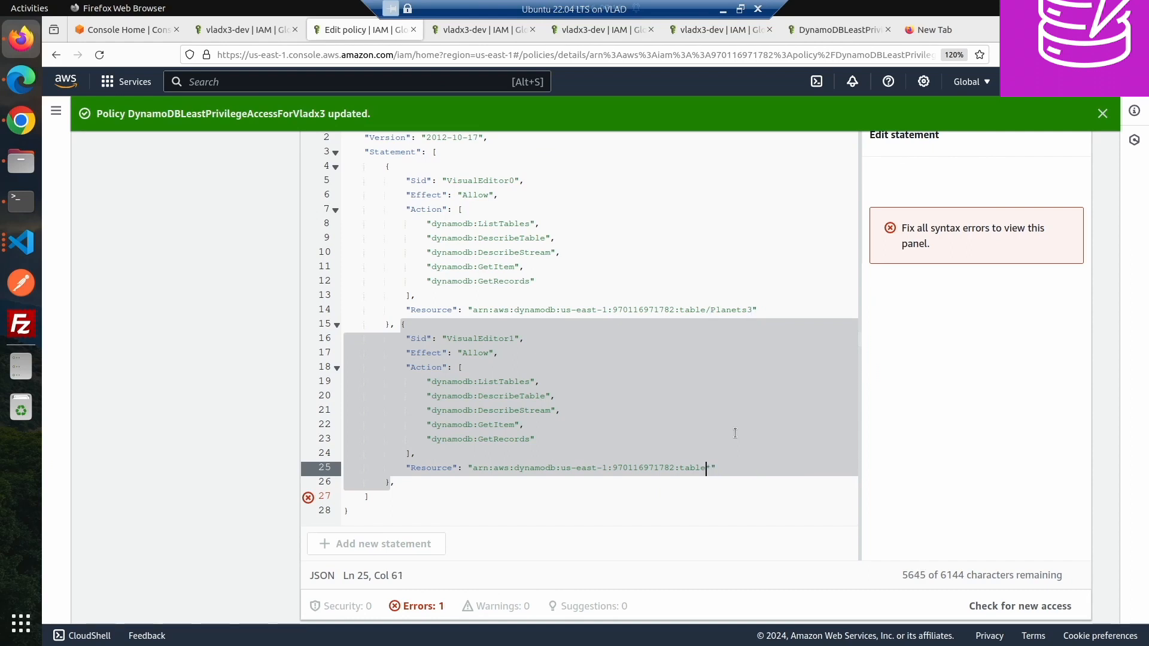
# - Reduce the second statement's actions to only dynamodb:ListTables
pyautogui.click(707, 354)
pyautogui.scroll(2, 601, 341)
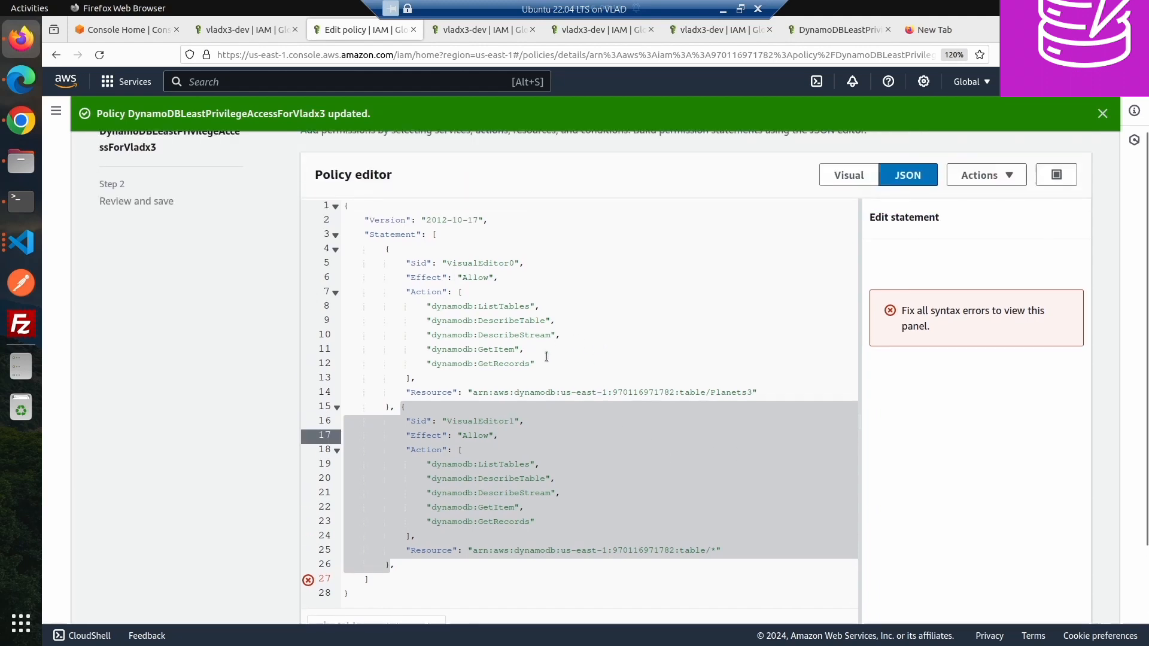
pyautogui.moveTo(548, 462); pyautogui.dragTo(555, 498)
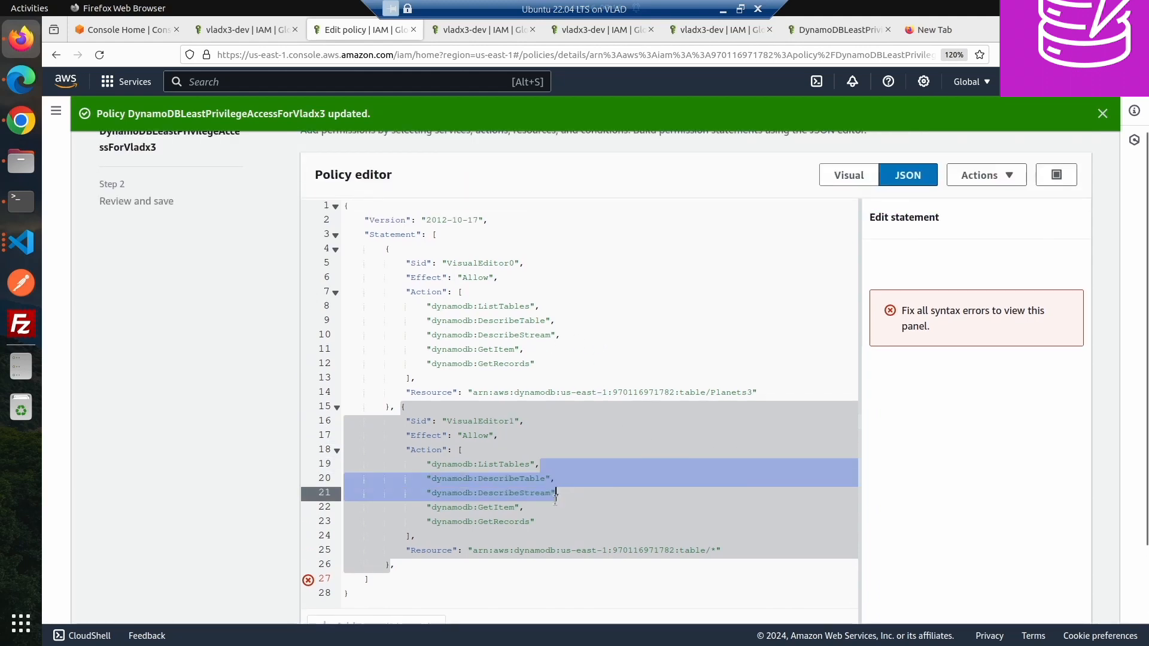
pyautogui.keyDown('shift'); pyautogui.click(557, 524); pyautogui.keyUp('shift')
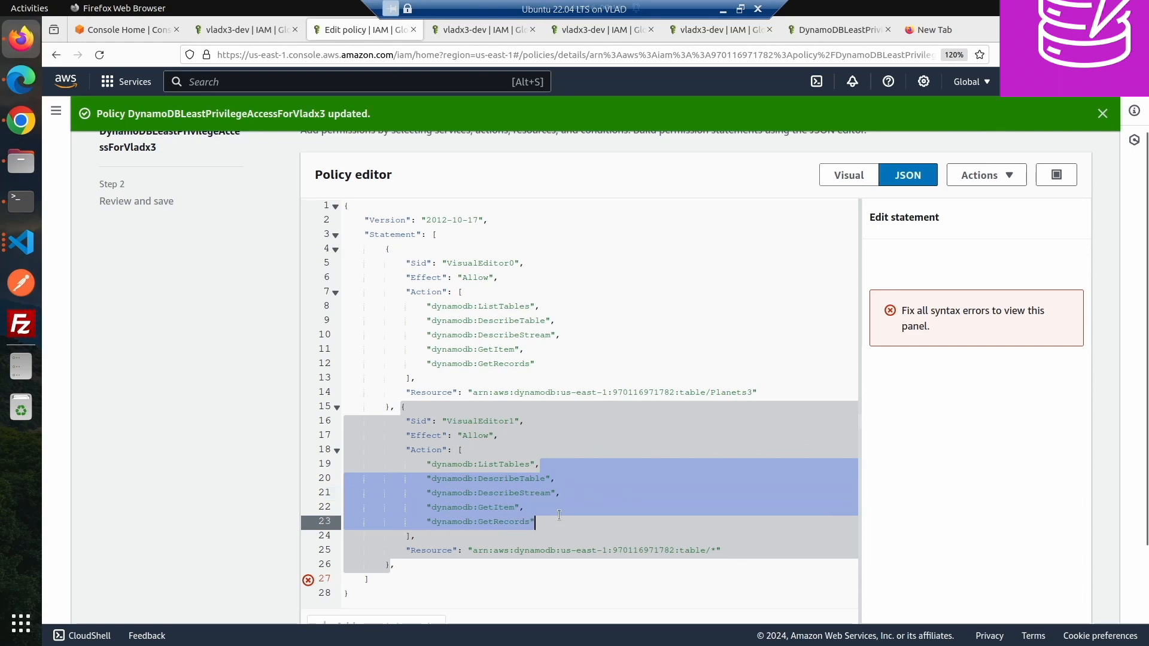
pyautogui.press('BackSpace')
pyautogui.press('BackSpace')
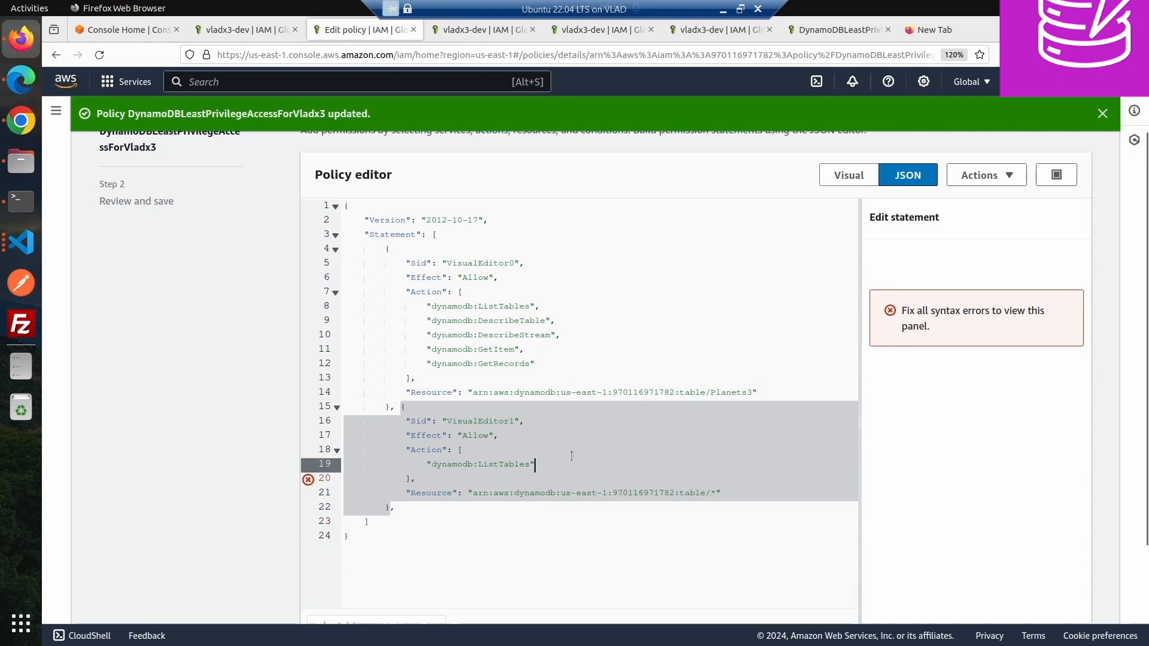
# - Remove dynamodb:ListTables from the first statement's action list
pyautogui.press('Up')
pyautogui.press('Up')
pyautogui.press('Up')
pyautogui.press('Up')
pyautogui.press('Up')
pyautogui.press('Up')
pyautogui.press('Up')
pyautogui.press('Up')
pyautogui.press('Up')
pyautogui.press('Up')
pyautogui.press('Up')
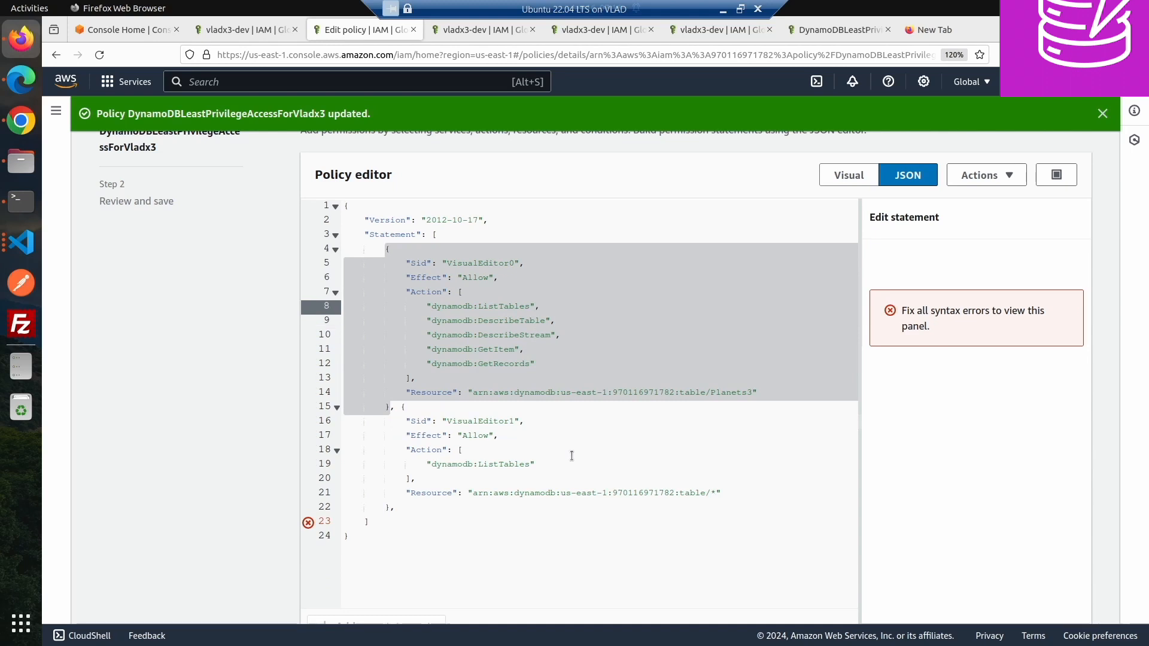
pyautogui.hotkey('shift', 'Up')
pyautogui.press('BackSpace')
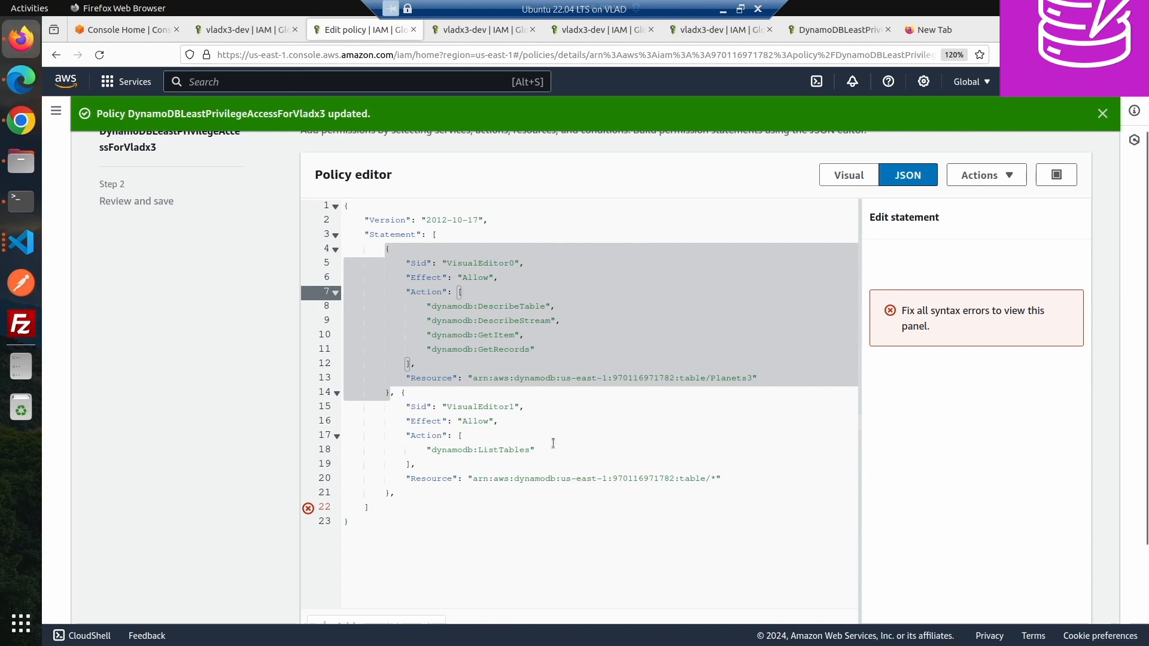
# - Fix the commas and braces between the two statements so the policy JSON is valid
pyautogui.click(478, 464)
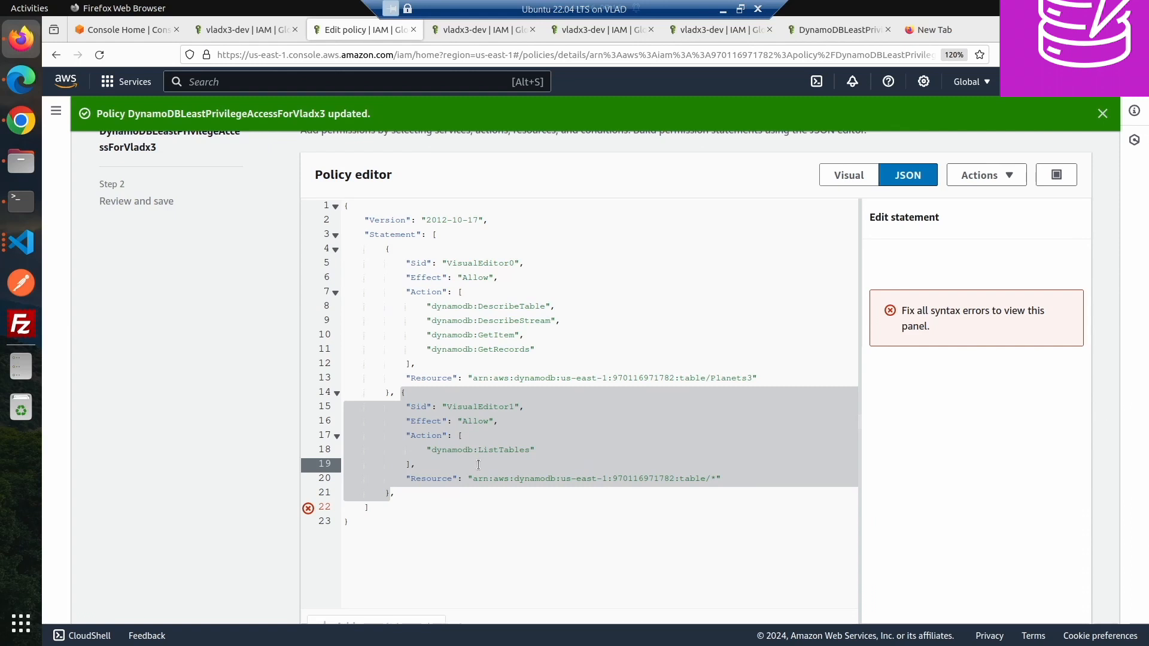
pyautogui.press('BackSpace')
pyautogui.write(',')
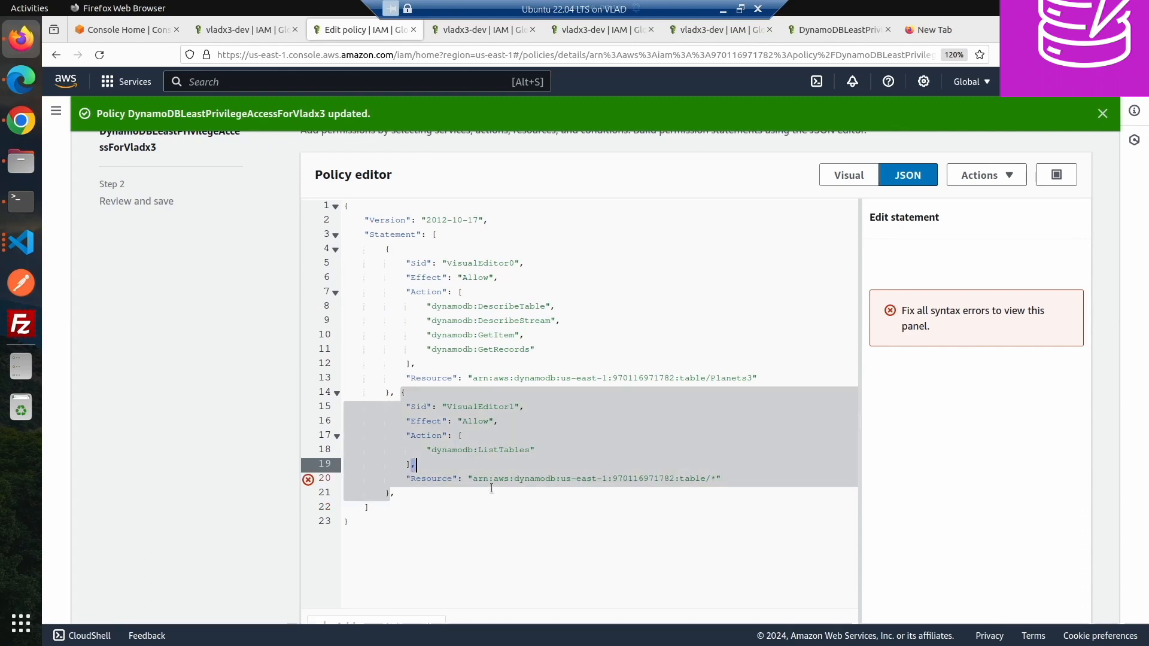
pyautogui.click(443, 499)
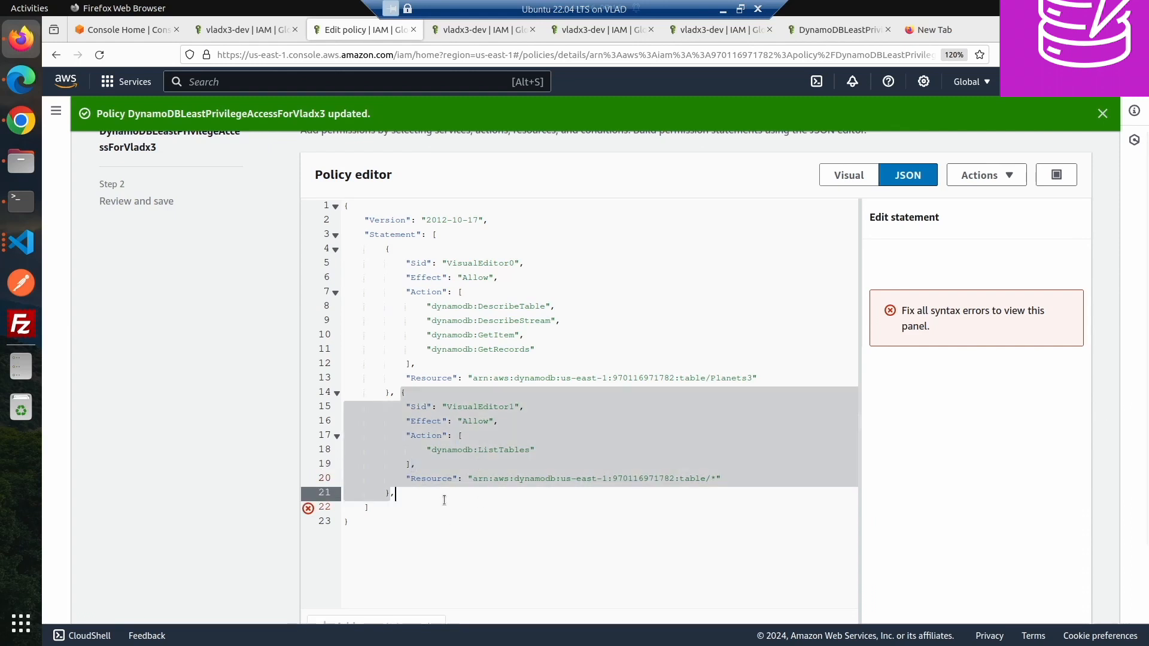
pyautogui.press('BackSpace')
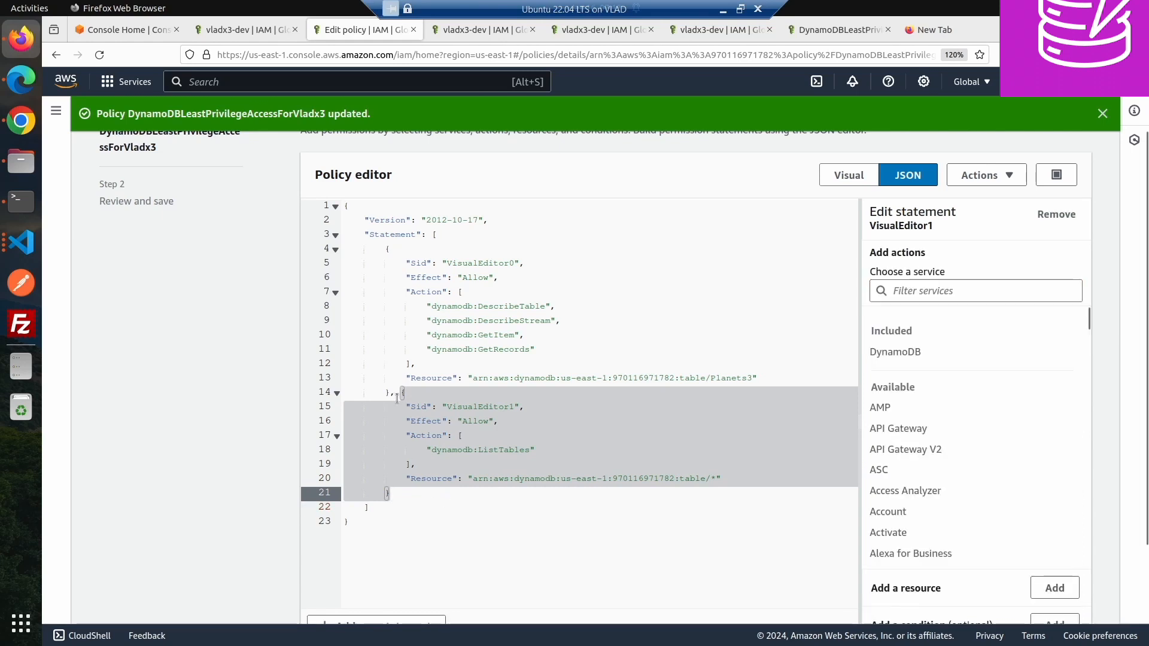
pyautogui.click(396, 396)
pyautogui.press('Return')
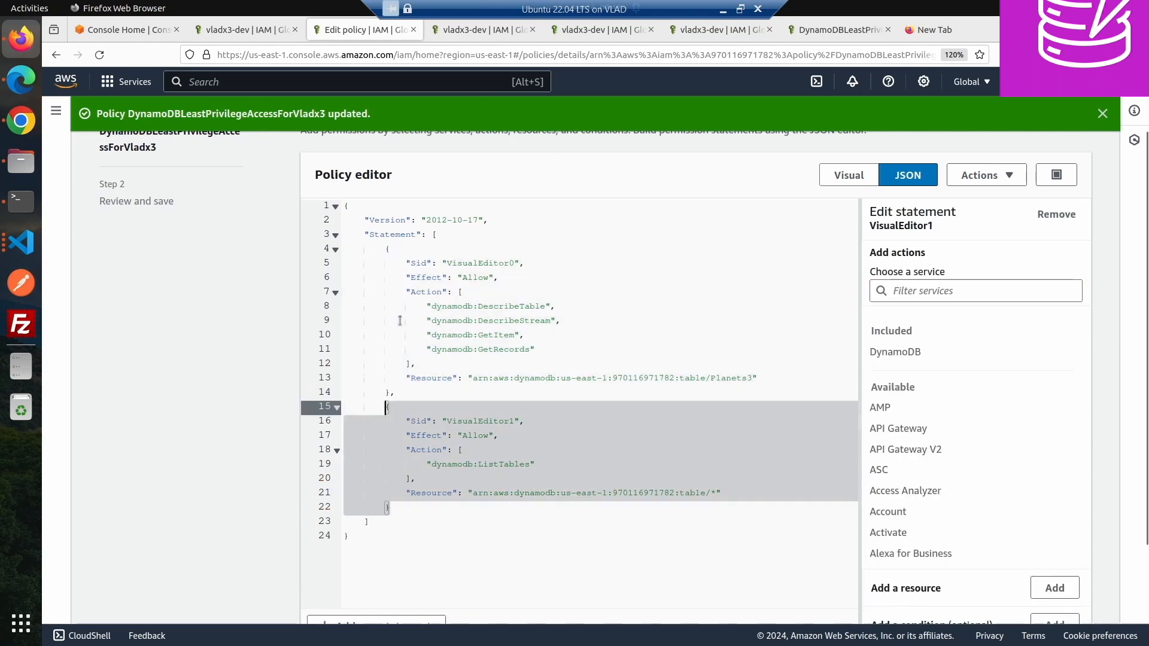
# - Proceed to review and save the two-statement policy as the new default version
pyautogui.click(557, 267)
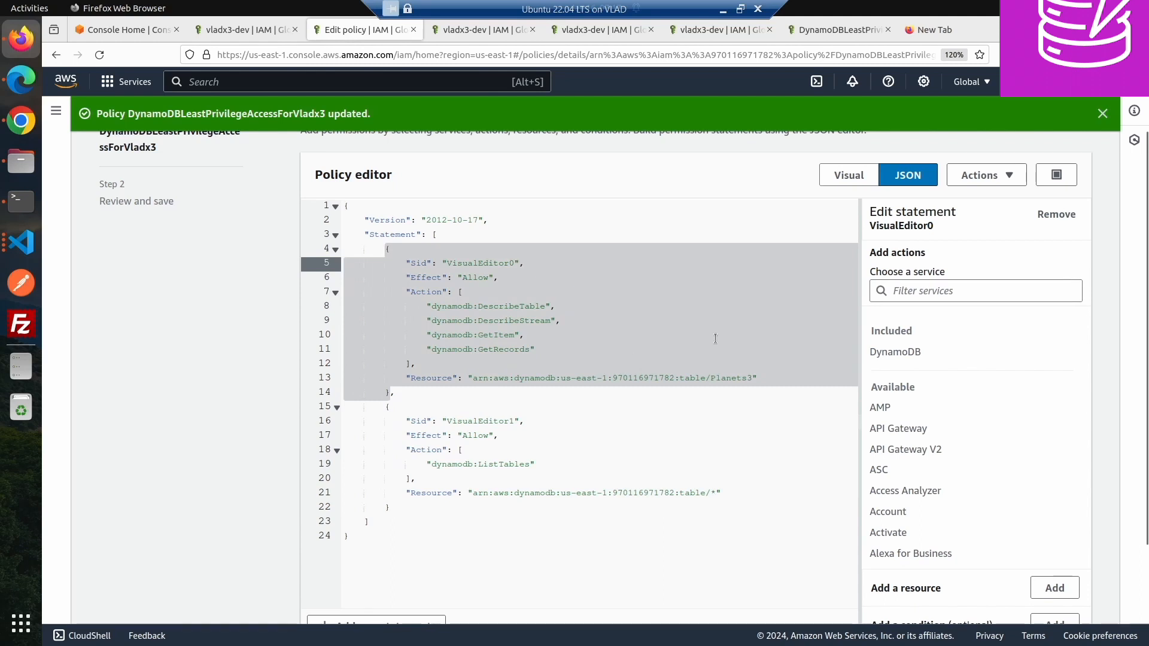
pyautogui.scroll(-5, 1077, 455)
pyautogui.scroll(-3, 1100, 504)
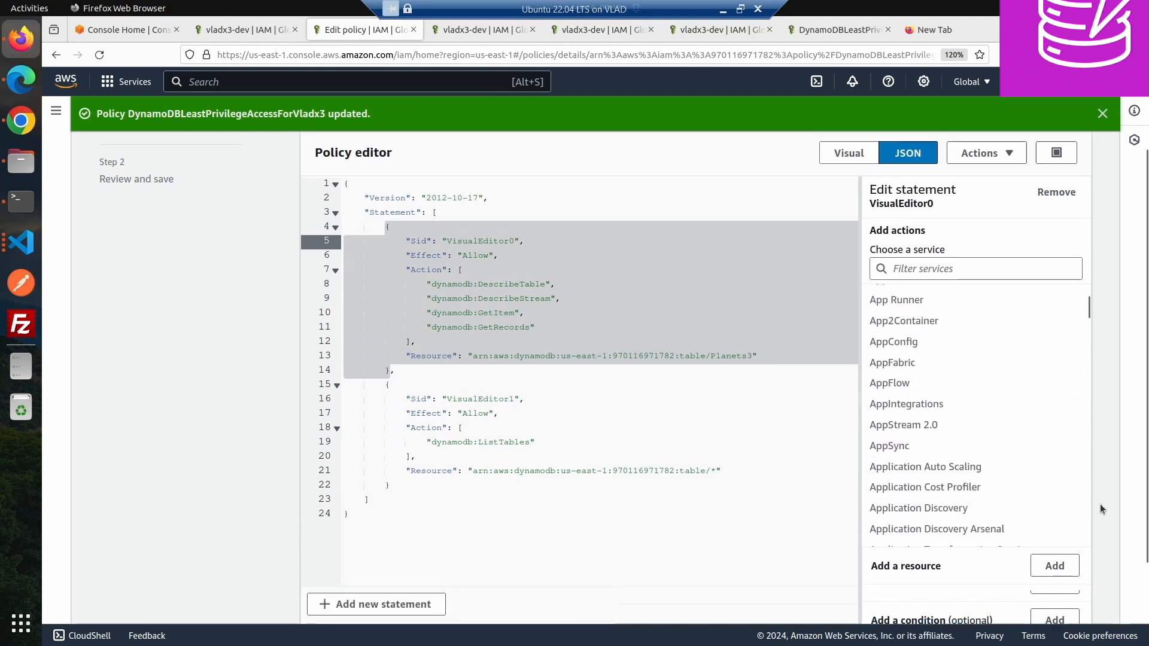
pyautogui.click(1061, 599)
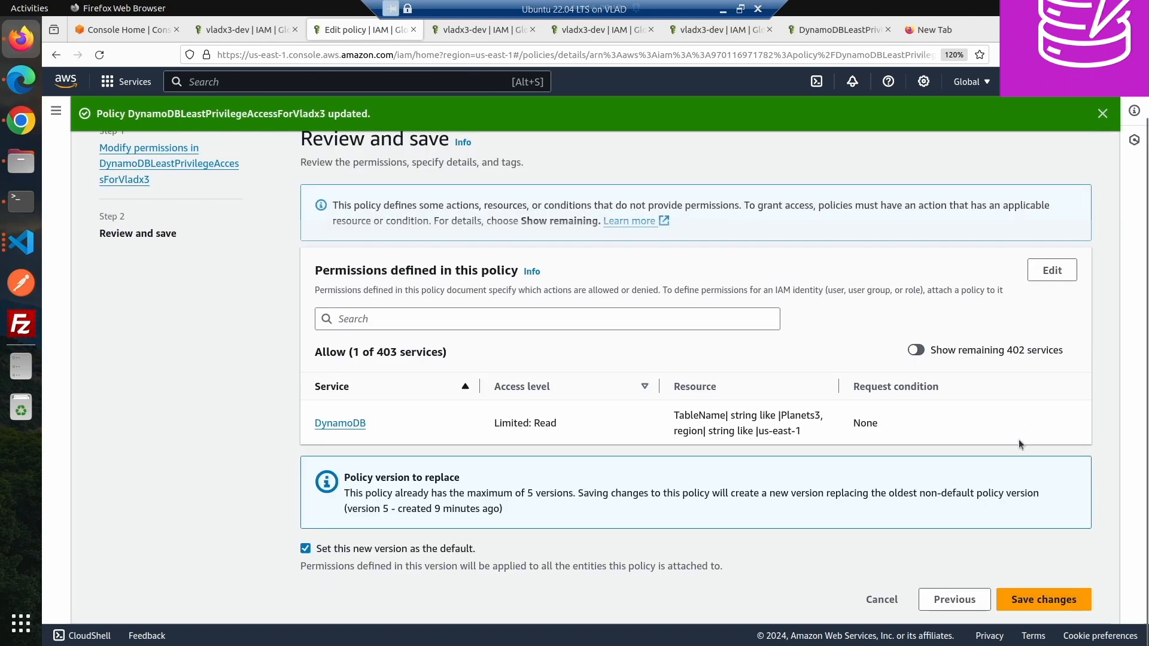
pyautogui.click(1016, 606)
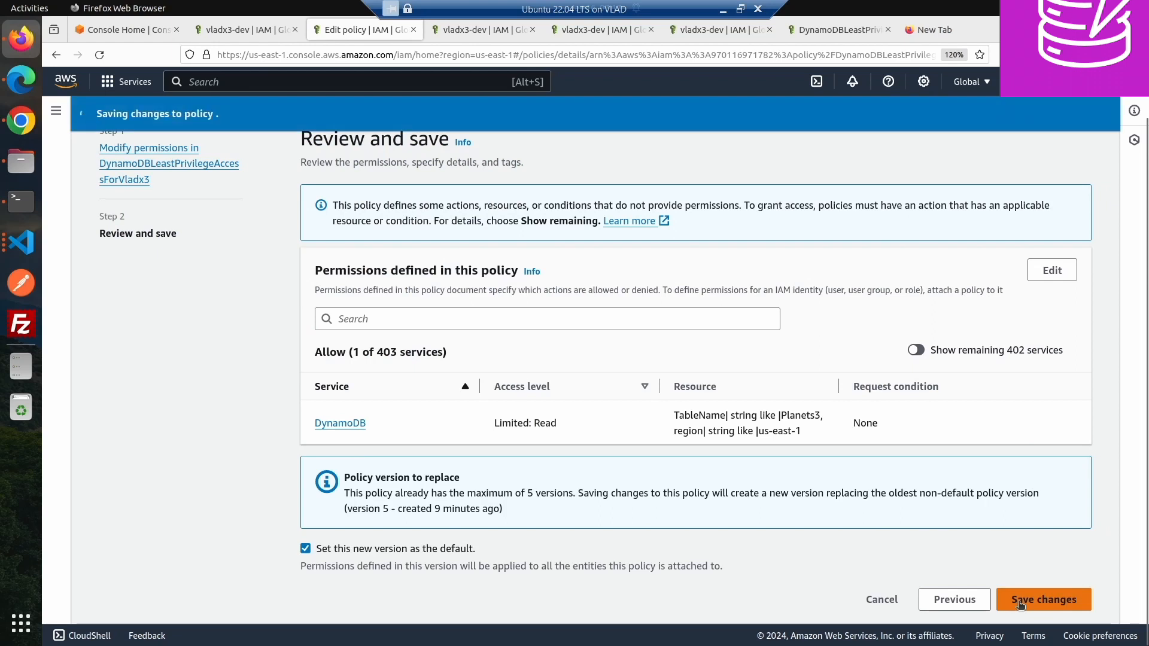
pyautogui.scroll(-2, 365, 287)
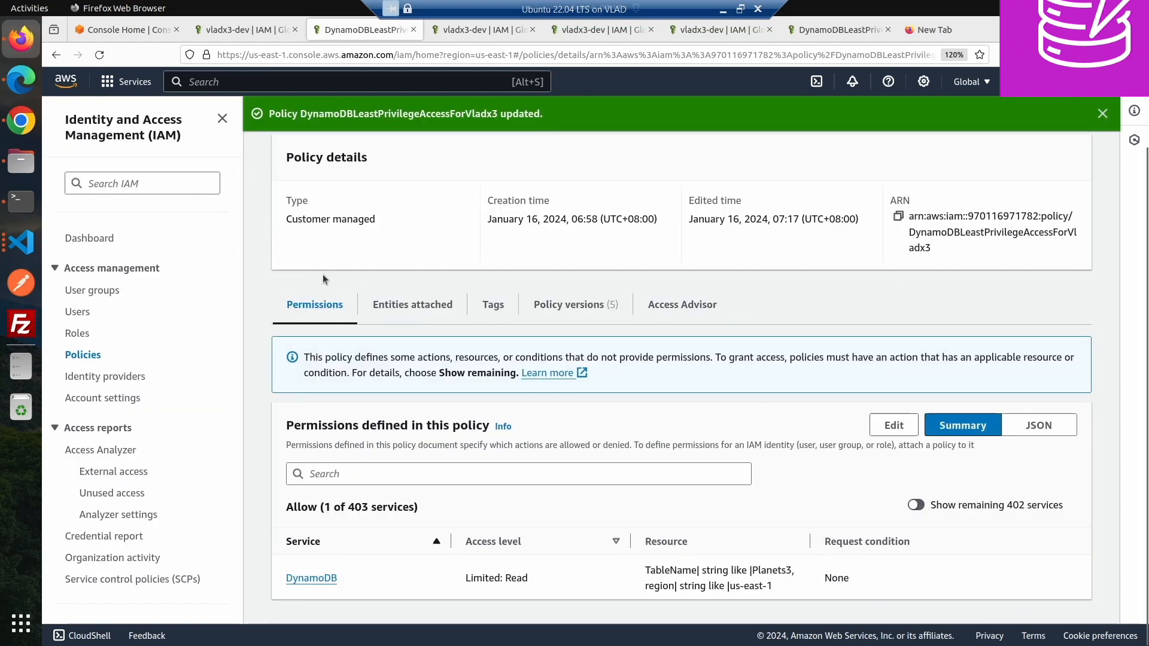
# - Switch to the other browser and refresh the DynamoDB table list to test the user's access
pyautogui.click(22, 123)
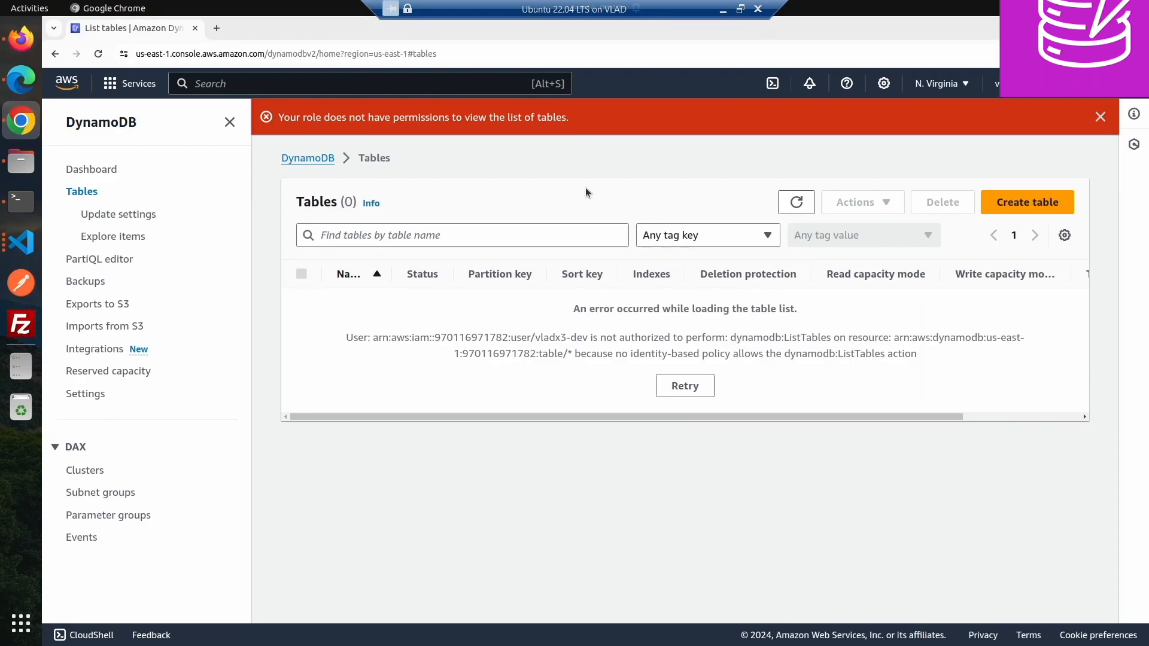
pyautogui.click(797, 204)
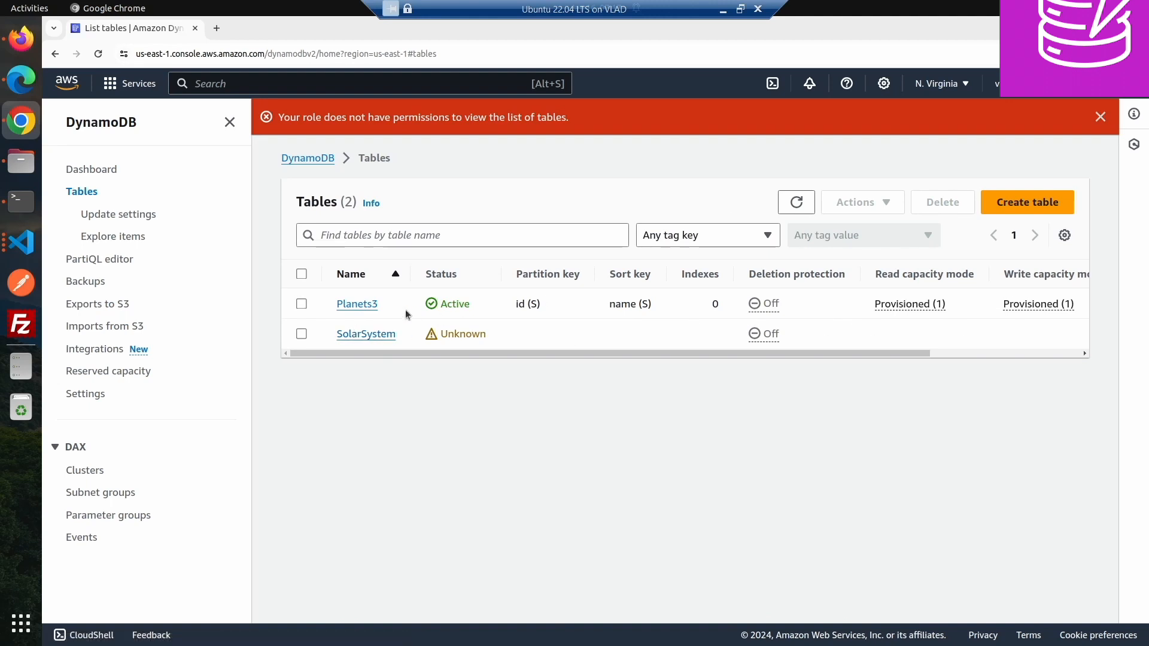
# - Open the policy for editing and compare its two statements against the DynamoDB access error in the other browser
pyautogui.click(17, 54)
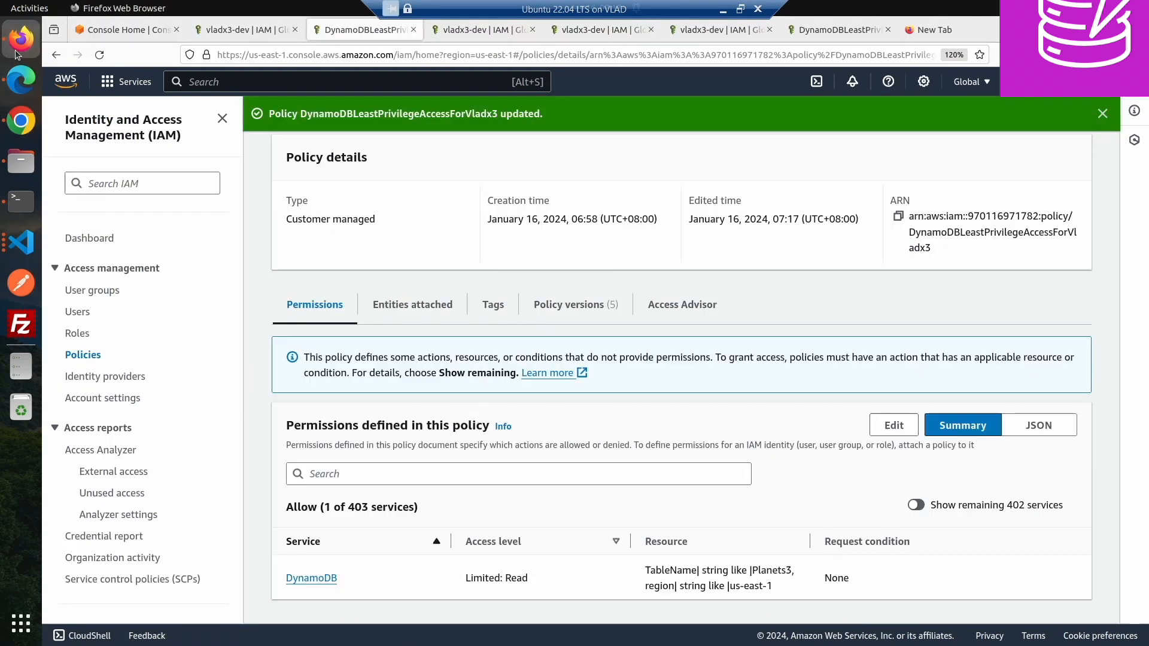
pyautogui.click(23, 83)
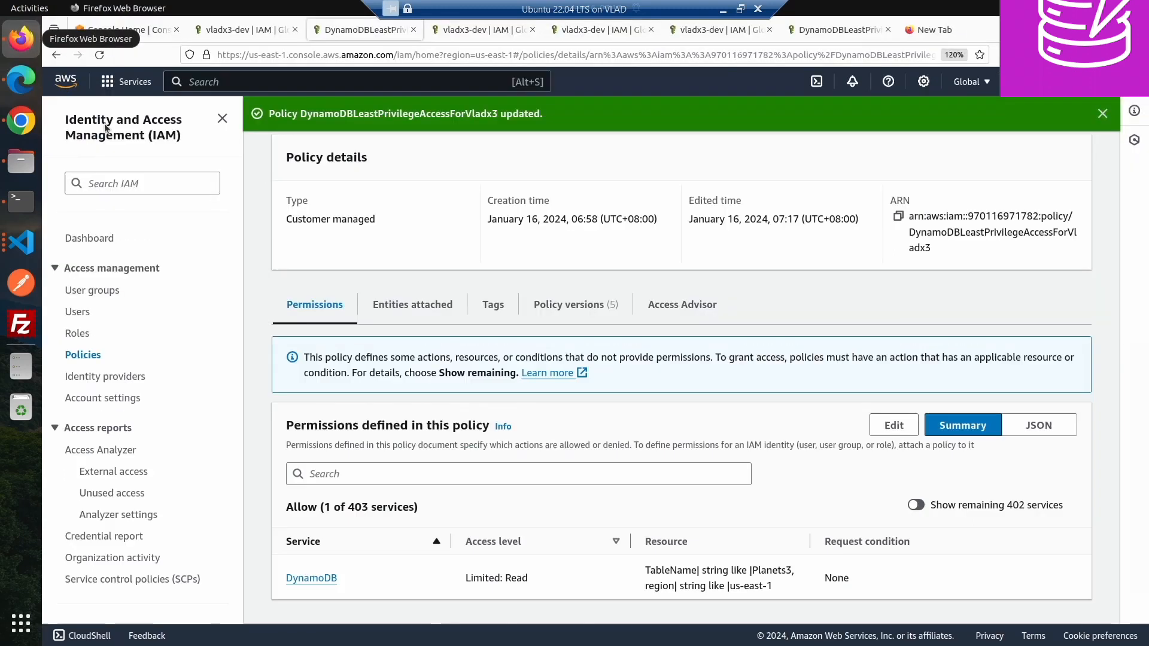
pyautogui.click(20, 48)
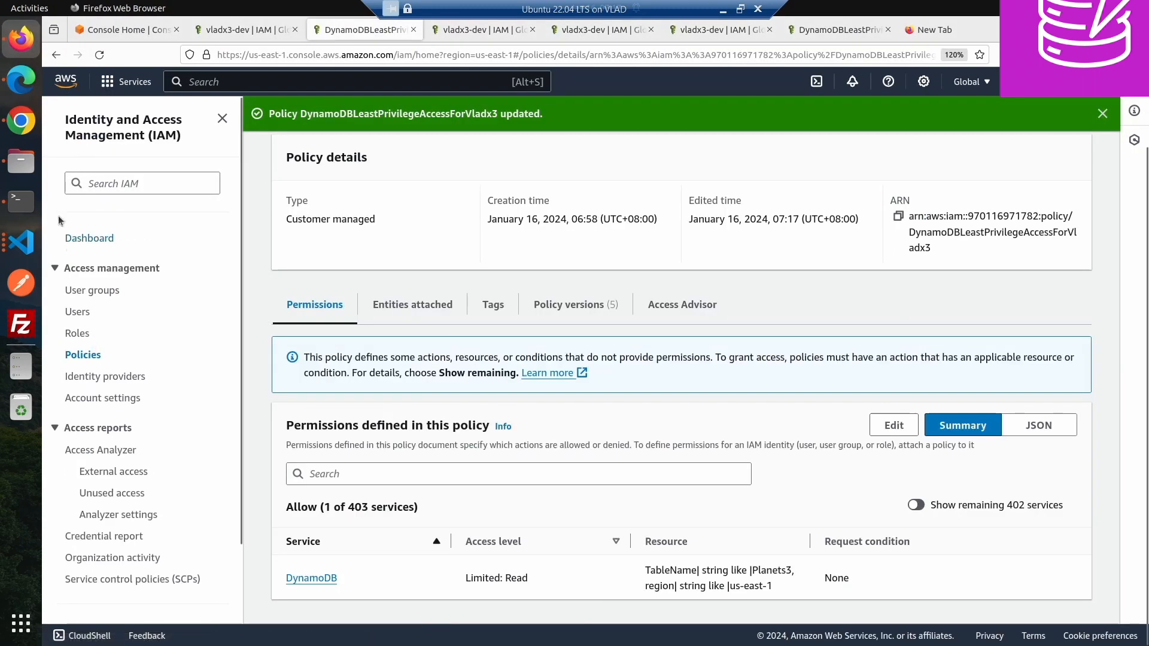
pyautogui.click(892, 426)
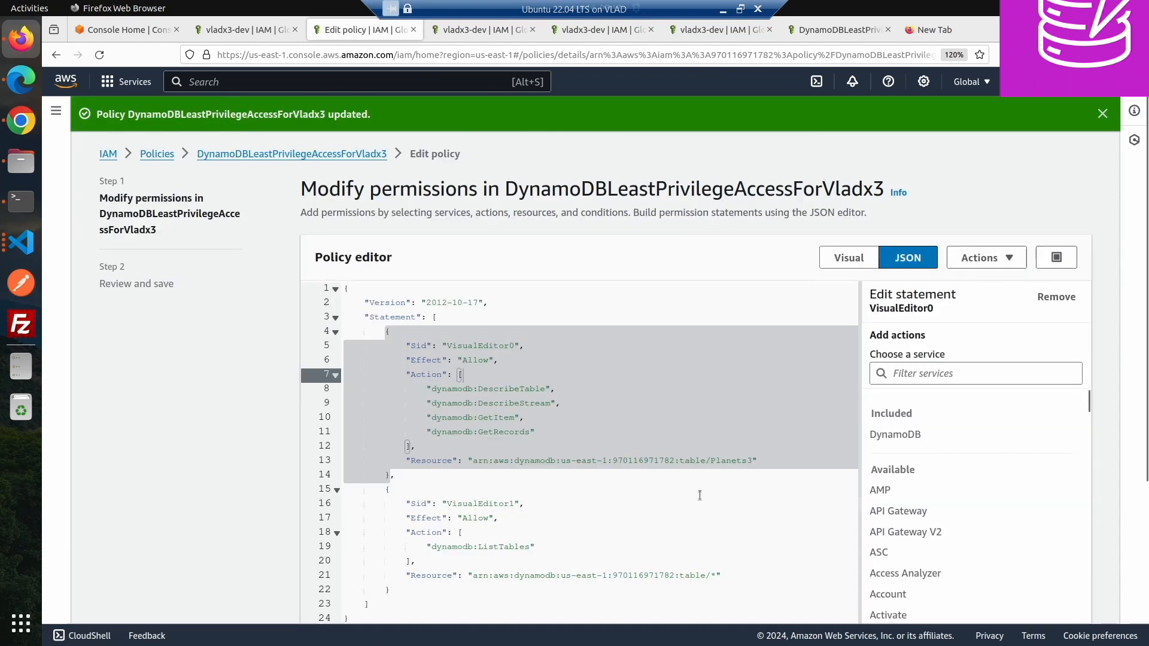
pyautogui.click(666, 474)
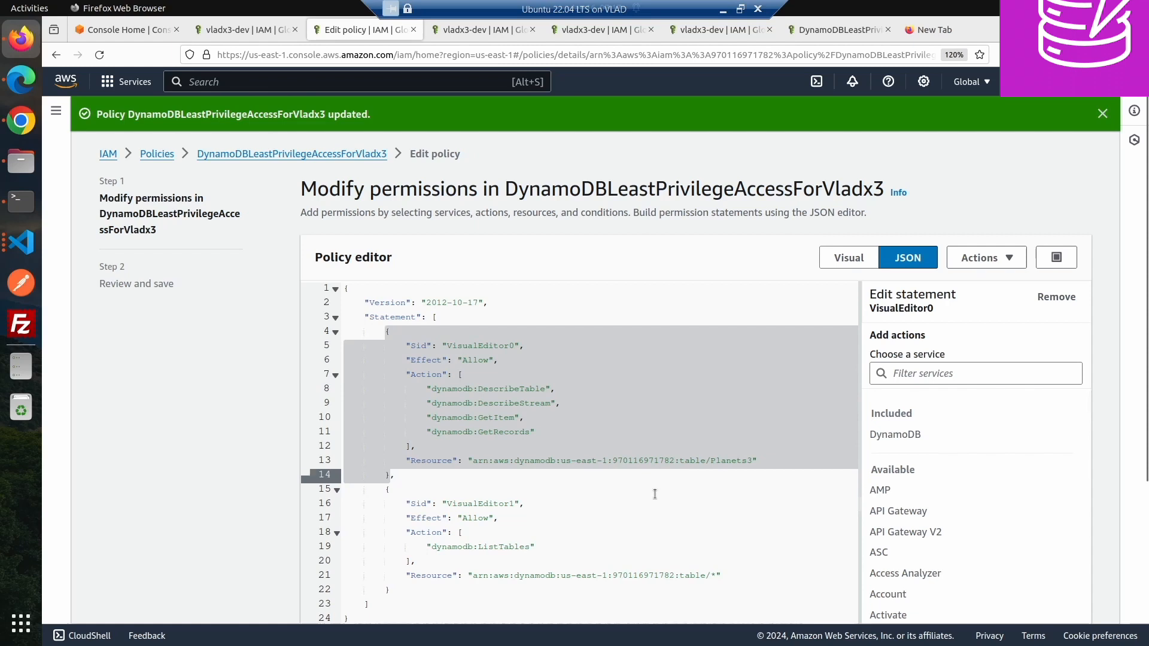
pyautogui.click(654, 493)
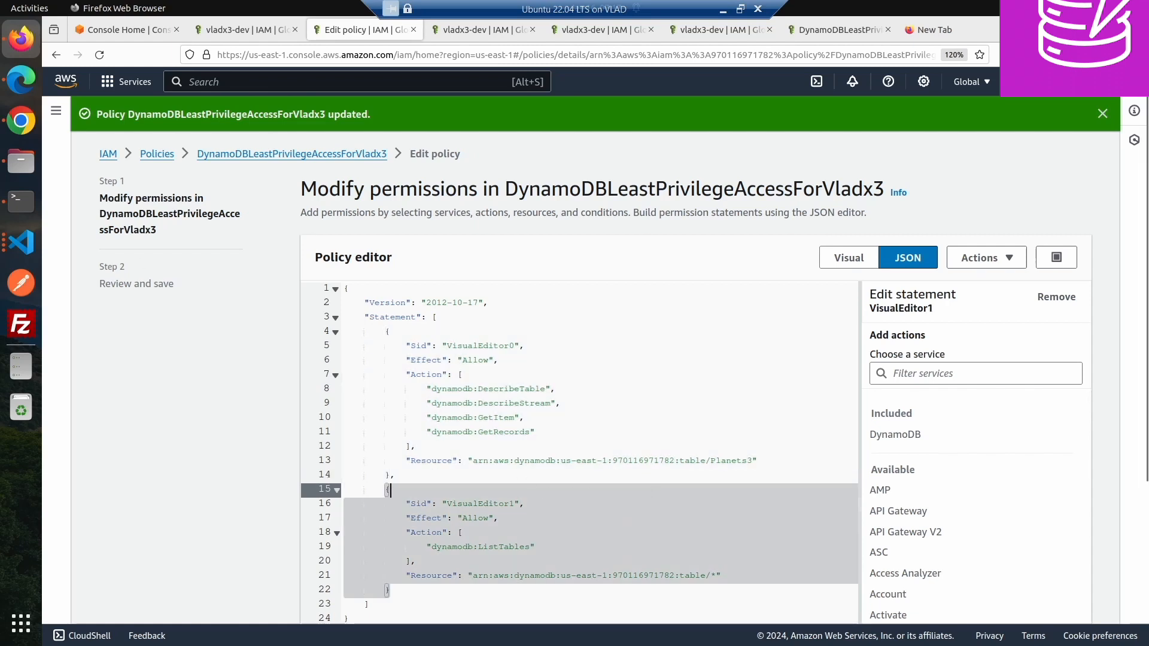
pyautogui.click(23, 121)
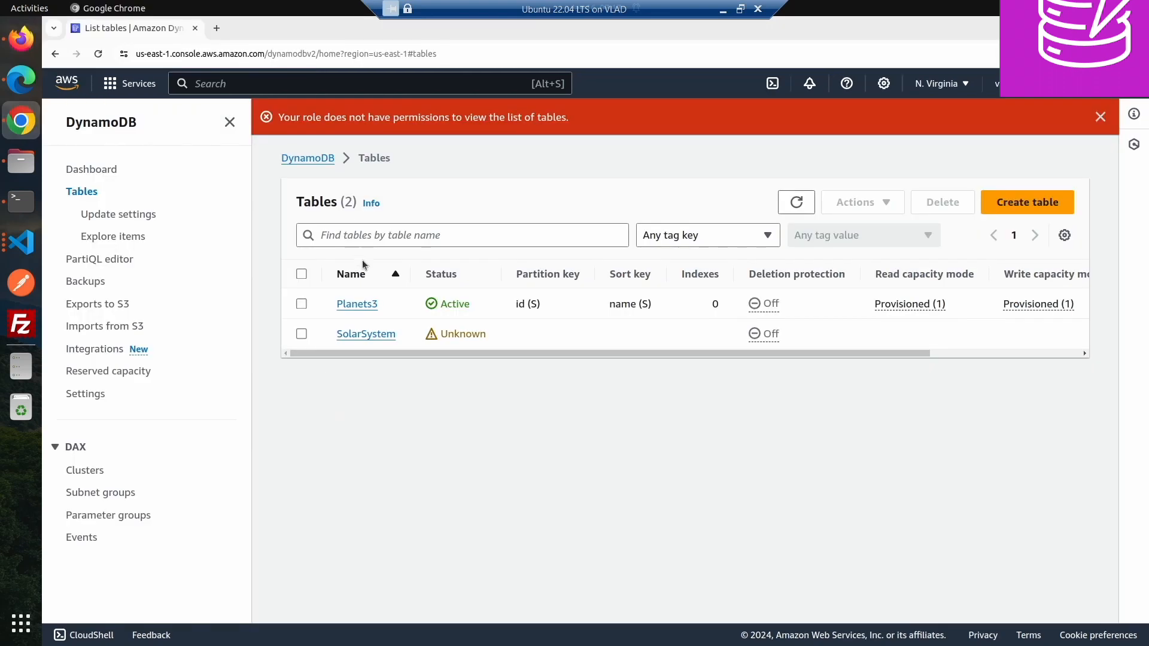
pyautogui.click(18, 37)
pyautogui.click(485, 445)
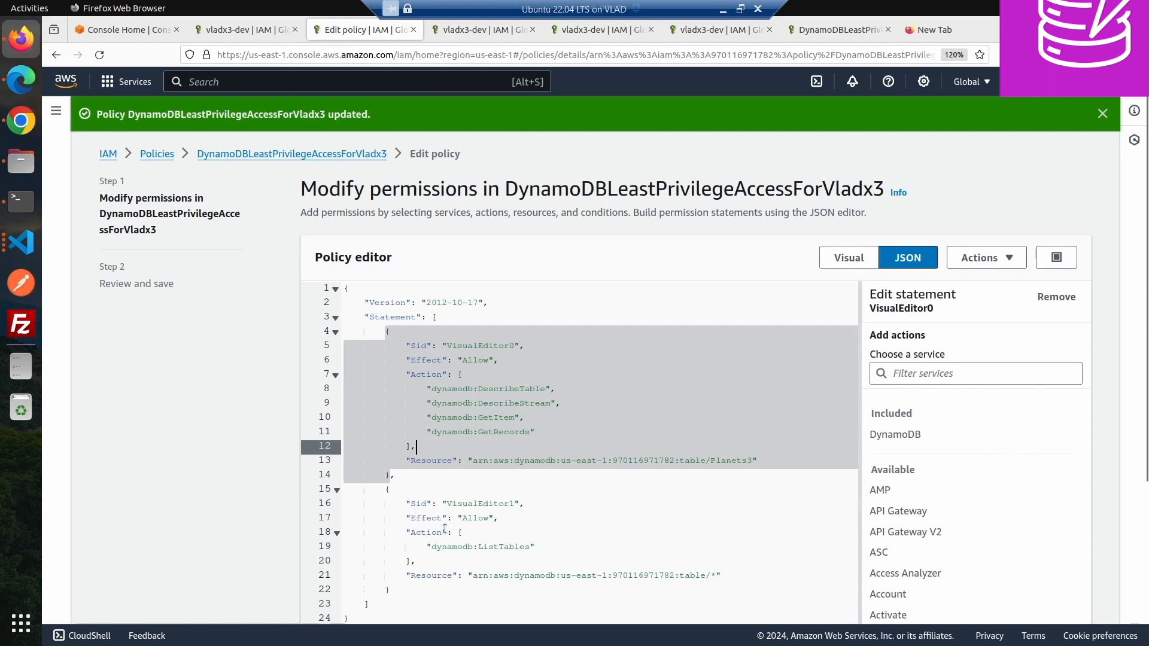
pyautogui.click(20, 121)
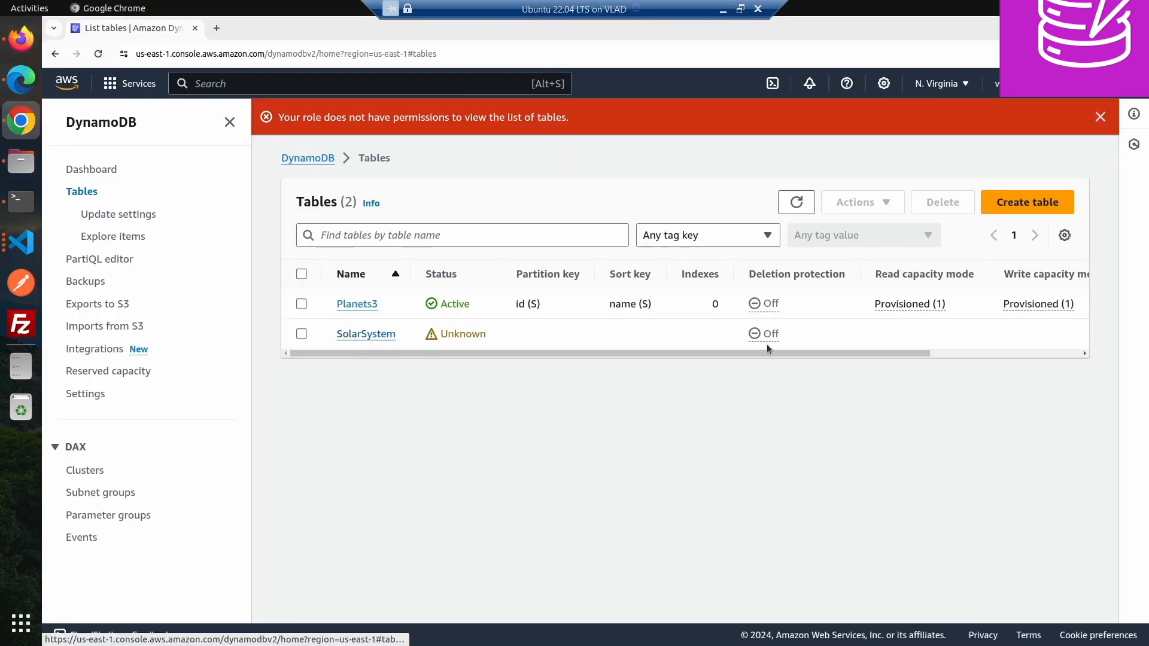
pyautogui.click(21, 38)
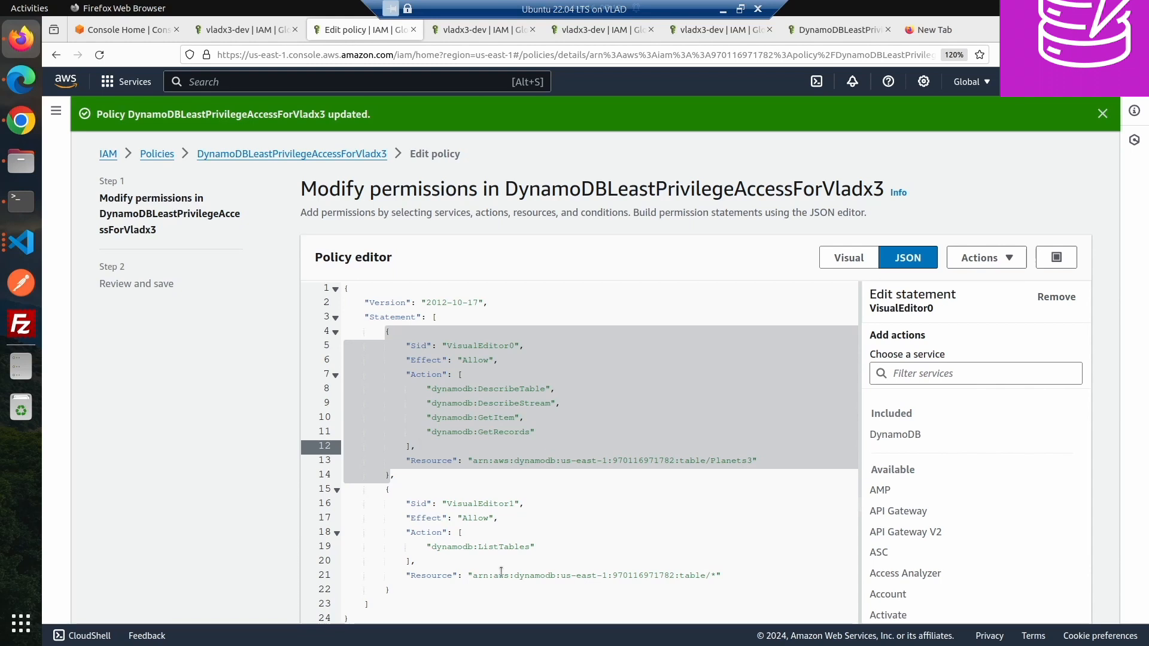
# - Replace the second statement's wildcard table resource with the Planets3 table ARN
pyautogui.moveTo(535, 546); pyautogui.dragTo(386, 547)
pyautogui.click(564, 536)
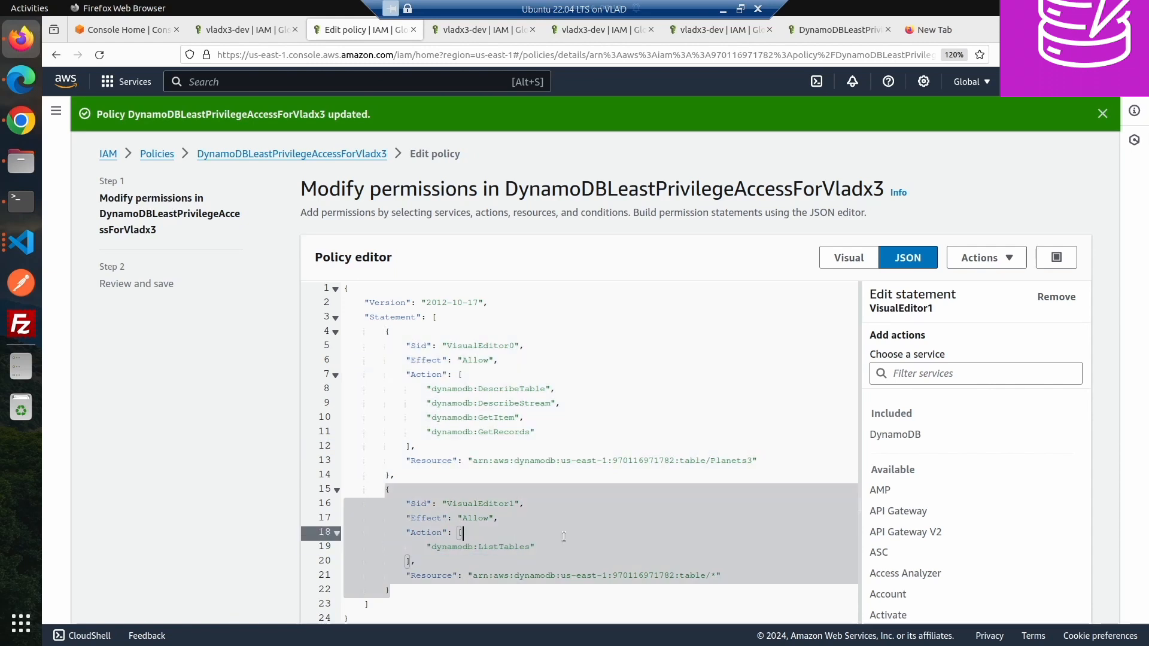
pyautogui.scroll(-5, 1030, 474)
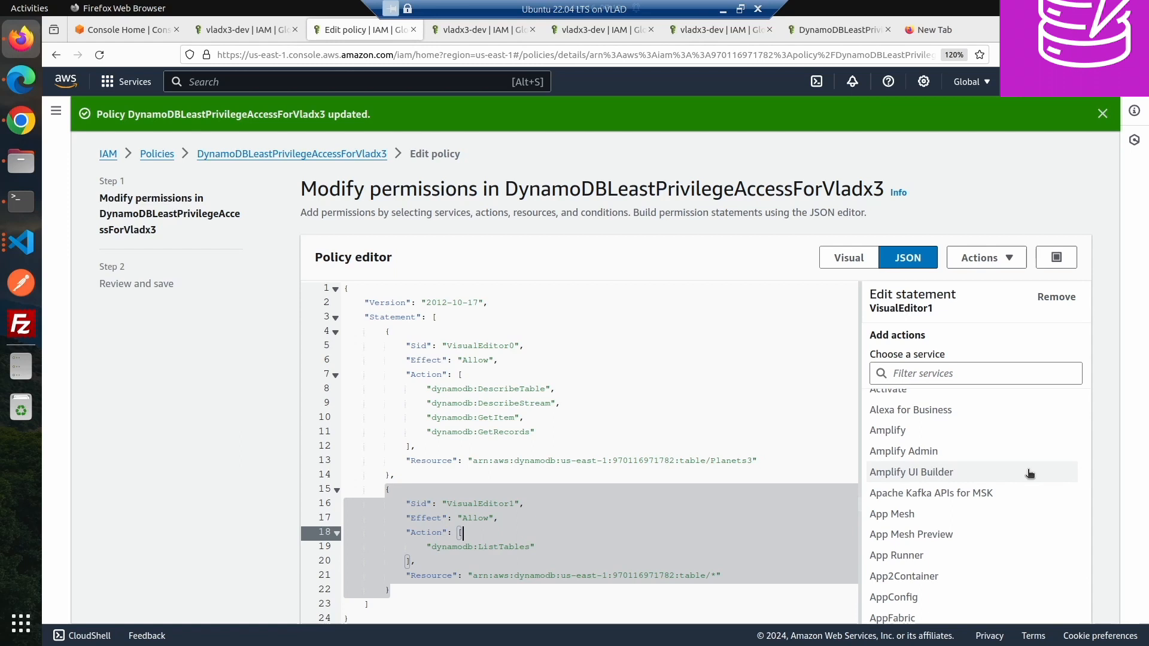
pyautogui.doubleClick(730, 461)
pyautogui.hotkey('ctrl', 'c')
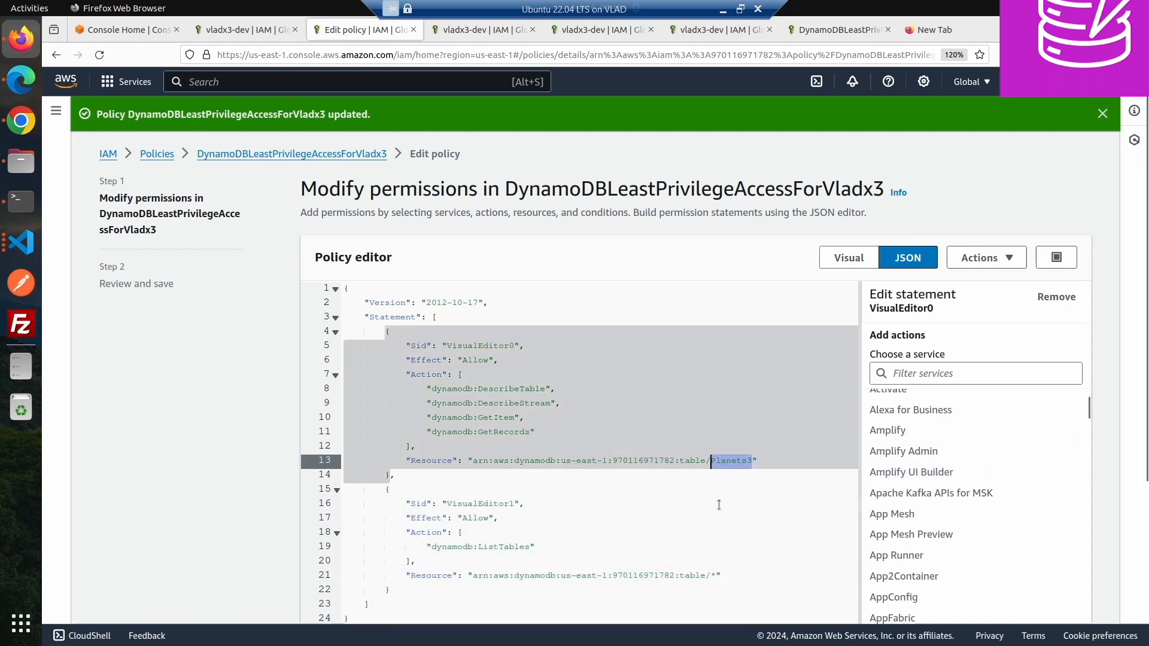
pyautogui.doubleClick(714, 575)
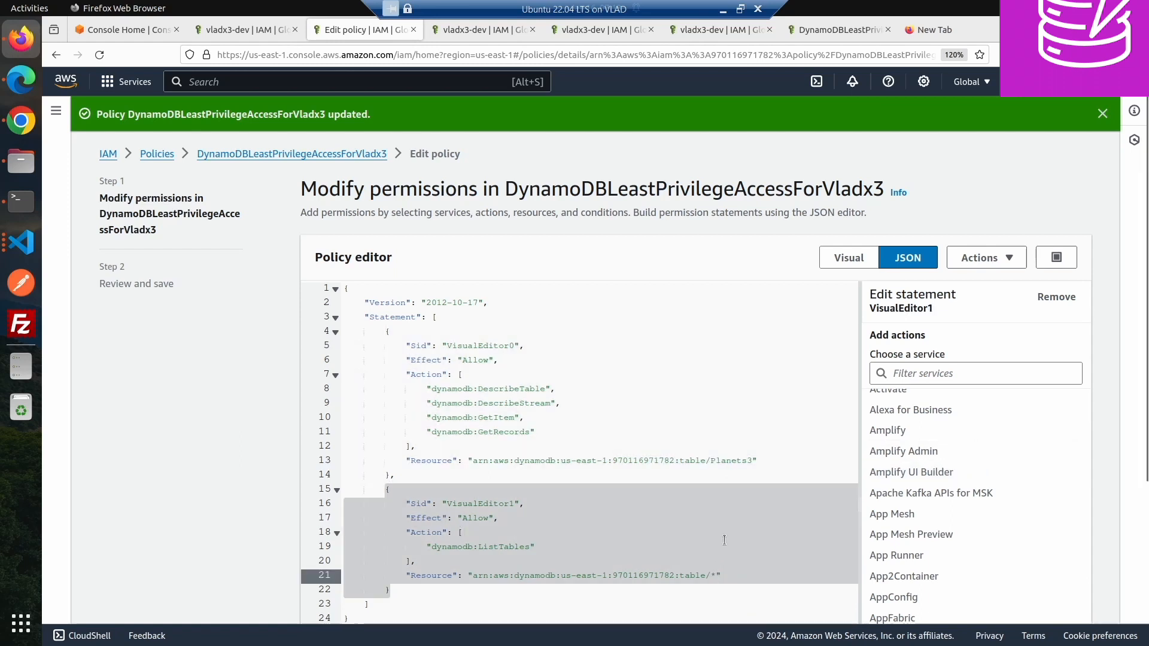
pyautogui.hotkey('ctrl', 'v')
pyautogui.hotkey('shift', 'Left')
pyautogui.hotkey('shift', 'Left')
pyautogui.hotkey('shift', 'Left')
pyautogui.hotkey('shift', 'Left')
pyautogui.hotkey('shift', 'Left')
pyautogui.hotkey('shift', 'Left')
pyautogui.hotkey('shift', 'Left')
pyautogui.hotkey('shift', 'Left')
pyautogui.hotkey('shift', 'Left')
pyautogui.hotkey('shift', 'Left')
pyautogui.hotkey('shift', 'Left')
pyautogui.hotkey('shift', 'Left')
pyautogui.hotkey('shift', 'Left')
pyautogui.hotkey('shift', 'Left')
pyautogui.hotkey('shift', 'Left')
pyautogui.hotkey('shift', 'Left')
pyautogui.hotkey('shift', 'Left')
pyautogui.hotkey('shift', 'Left')
pyautogui.hotkey('shift', 'Left')
pyautogui.hotkey('shift', 'Left')
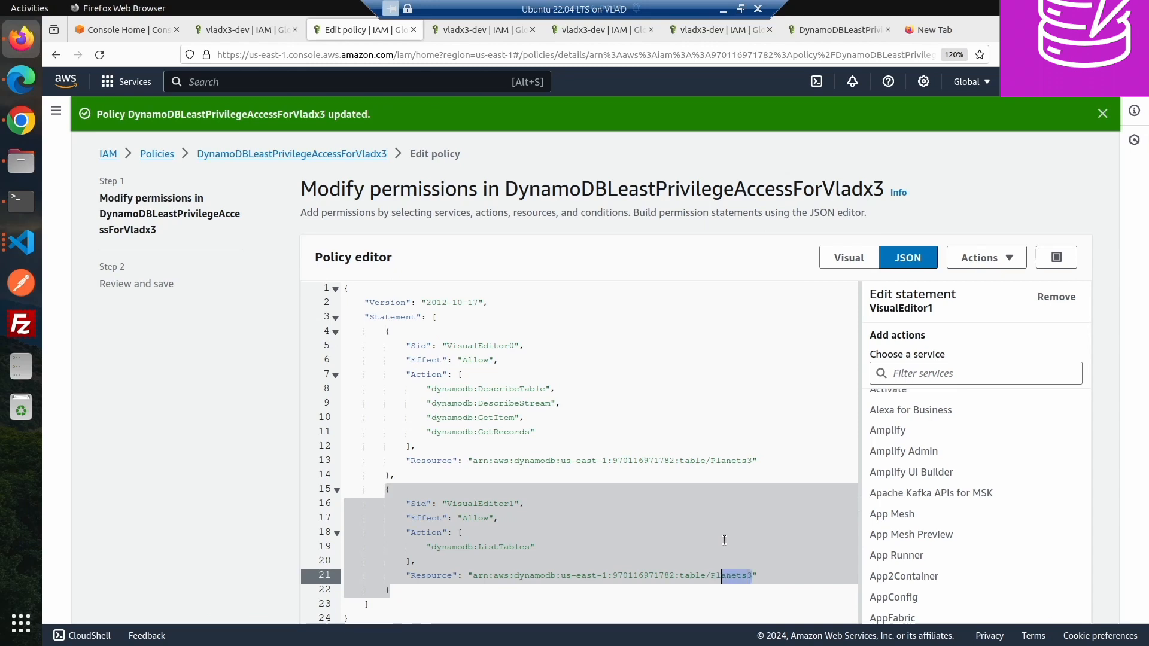
pyautogui.hotkey('shift', 'Left')
pyautogui.hotkey('shift', 'Left')
pyautogui.hotkey('shift', 'Left')
pyautogui.hotkey('shift', 'Left')
pyautogui.hotkey('shift', 'Left')
pyautogui.hotkey('shift', 'Left')
pyautogui.hotkey('shift', 'Left')
pyautogui.hotkey('shift', 'Left')
pyautogui.hotkey('shift', 'Left')
pyautogui.hotkey('shift', 'Left')
pyautogui.hotkey('shift', 'Left')
pyautogui.hotkey('shift', 'Left')
pyautogui.hotkey('shift', 'Left')
pyautogui.hotkey('shift', 'Left')
pyautogui.hotkey('shift', 'Left')
pyautogui.hotkey('shift', 'Left')
pyautogui.hotkey('shift', 'Left')
pyautogui.hotkey('shift', 'Left')
pyautogui.hotkey('shift', 'Left')
pyautogui.hotkey('ctrl', 'c')
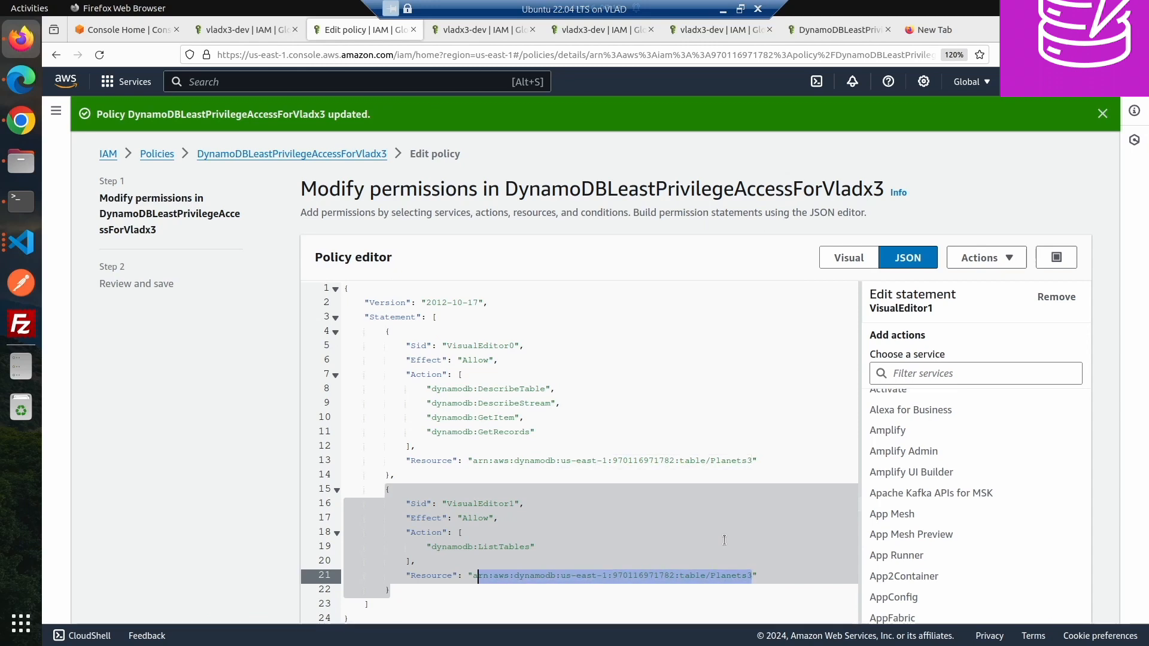
pyautogui.press('BackSpace')
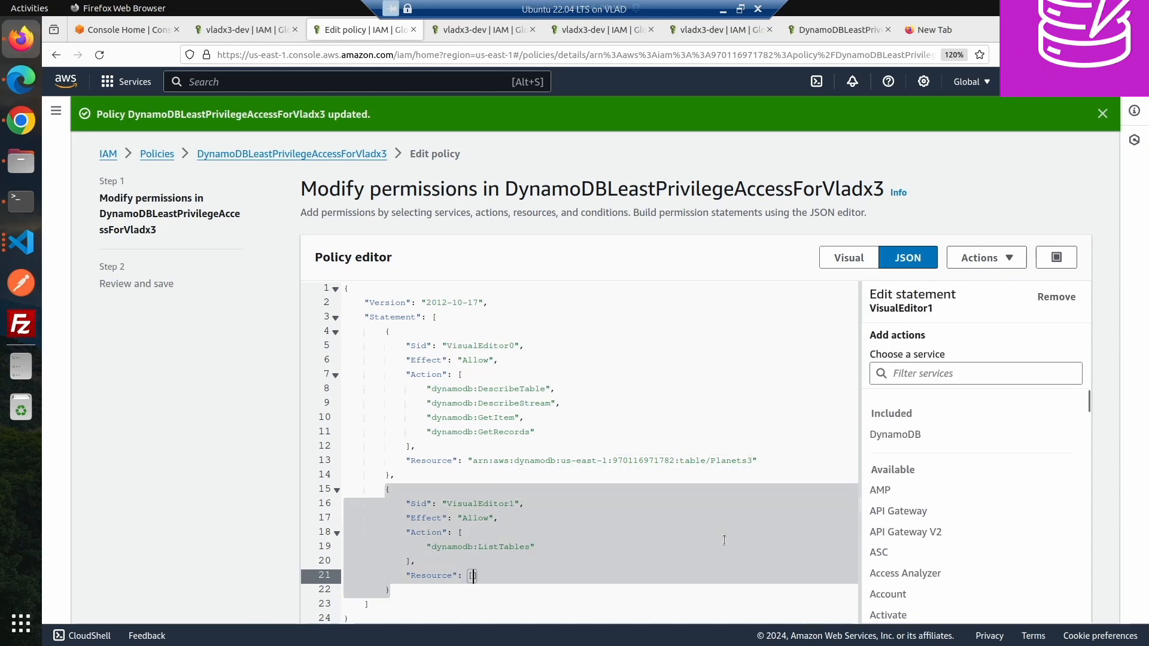
# - Wrap the second statement's resource in a list holding the Planets3 table ARN
pyautogui.press('BackSpace')
pyautogui.write('[')
pyautogui.press('Return')
pyautogui.hotkey('ctrl', 'v')
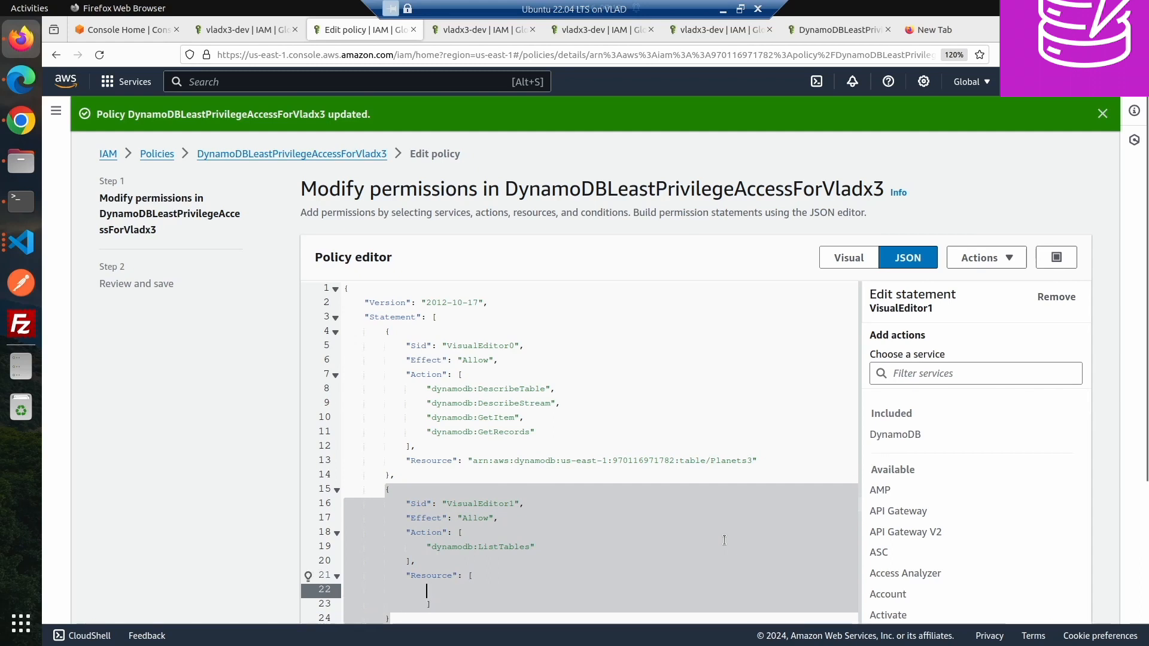
pyautogui.hotkey('ctrl', 'z')
pyautogui.write('"')
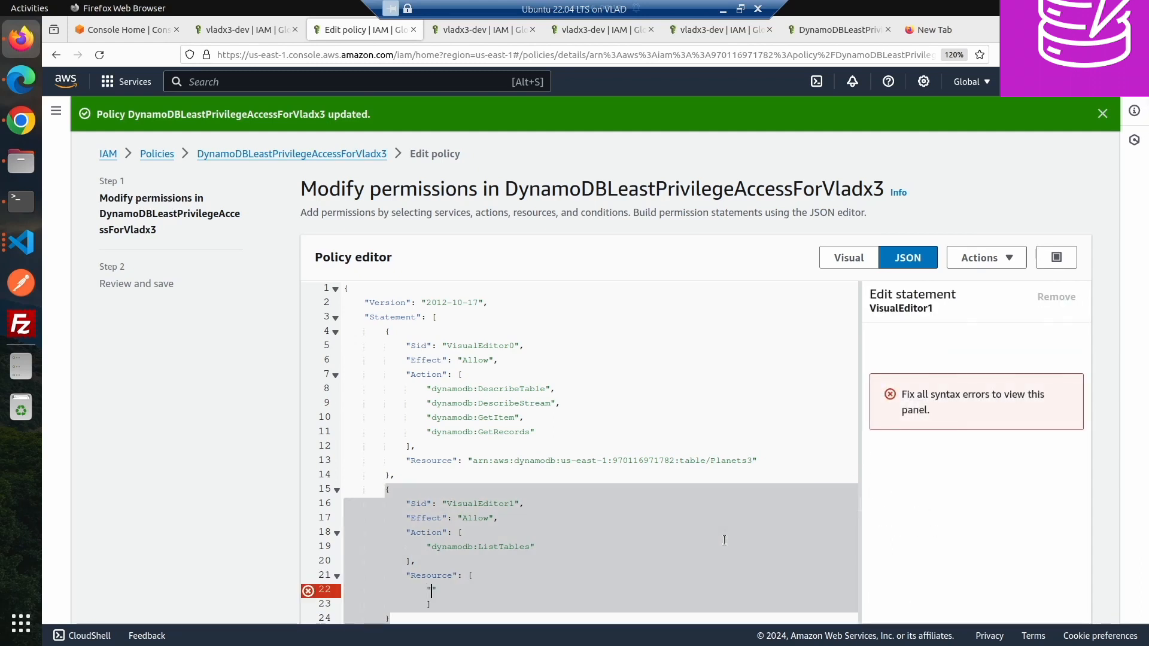
pyautogui.hotkey('ctrl', 'v')
pyautogui.click(717, 530)
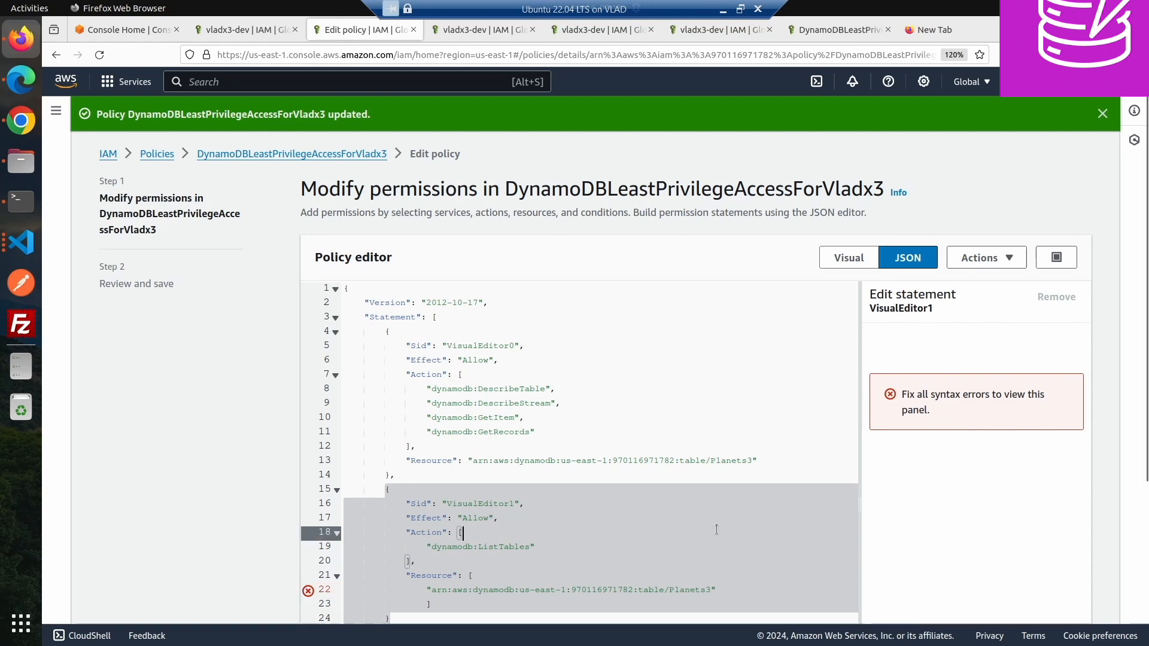
pyautogui.scroll(-3, 865, 464)
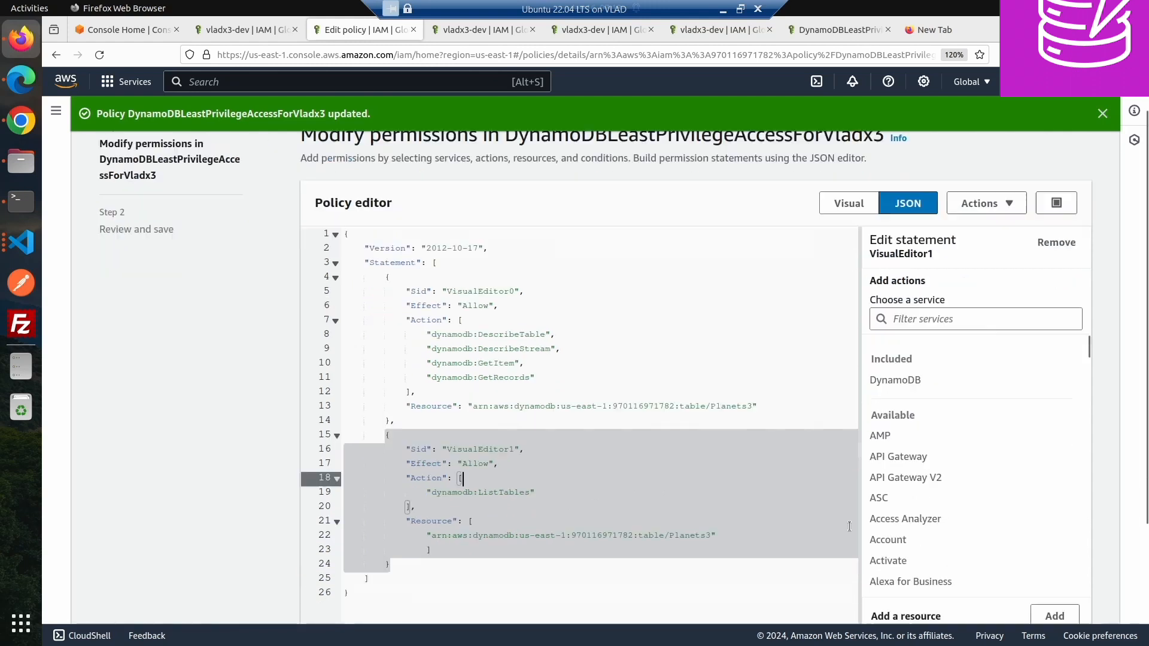
# - Proceed to review and save the edited policy as the new default version
pyautogui.click(1056, 601)
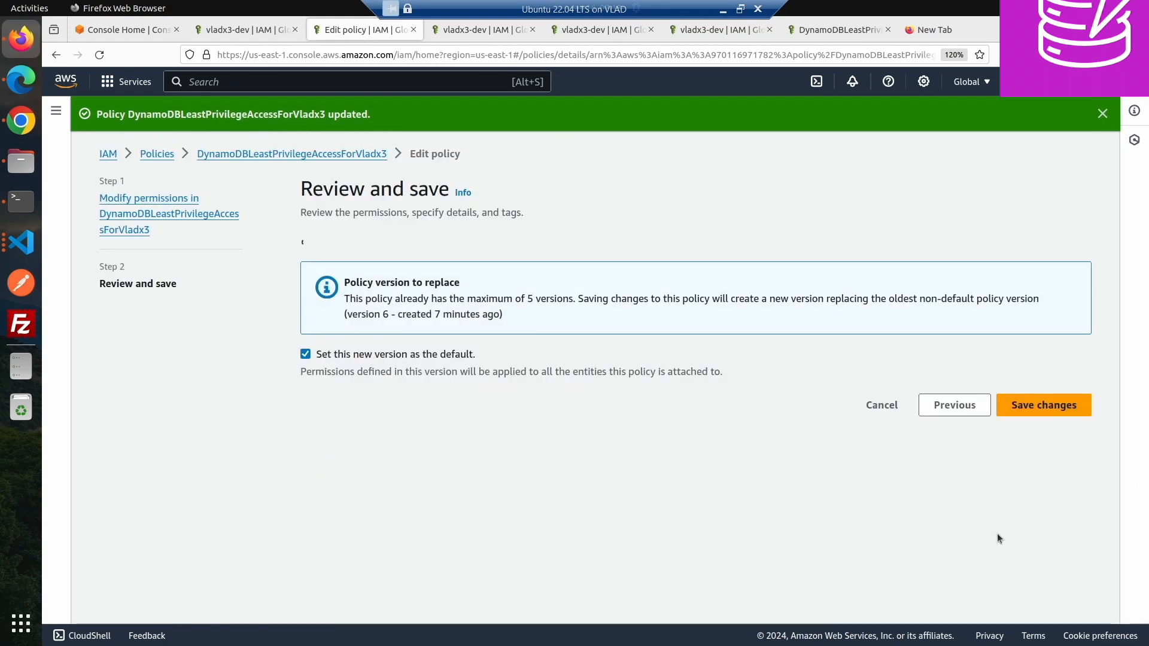
pyautogui.click(1040, 601)
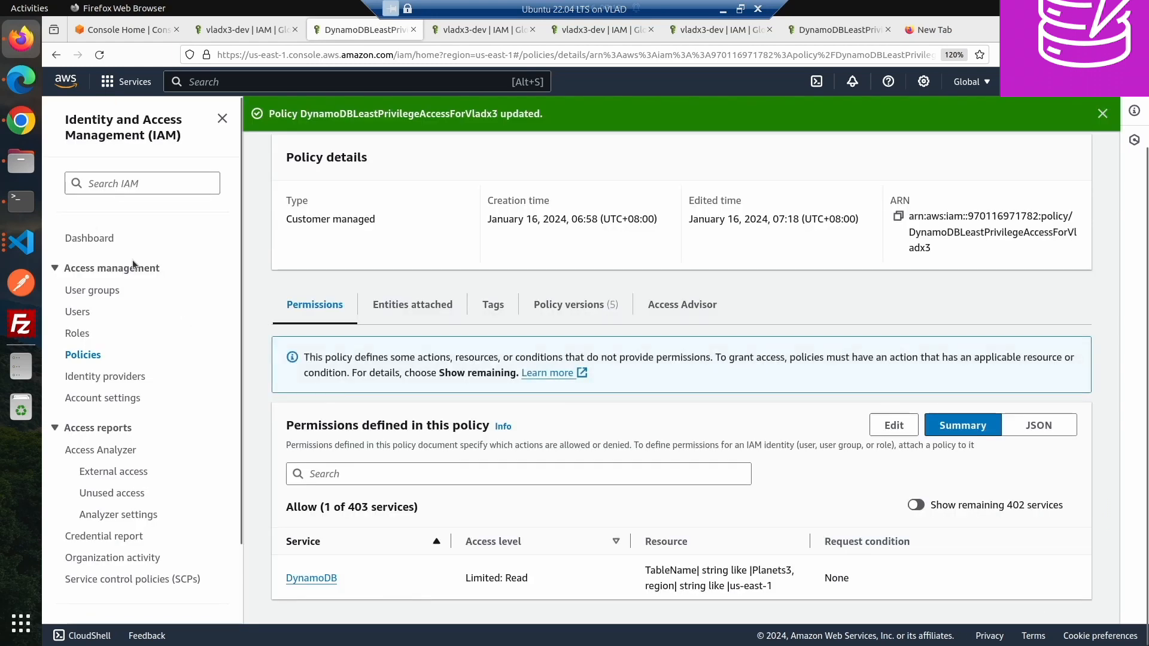
# - Switch to the other browser and reload the DynamoDB tables page to retest access
pyautogui.click(20, 120)
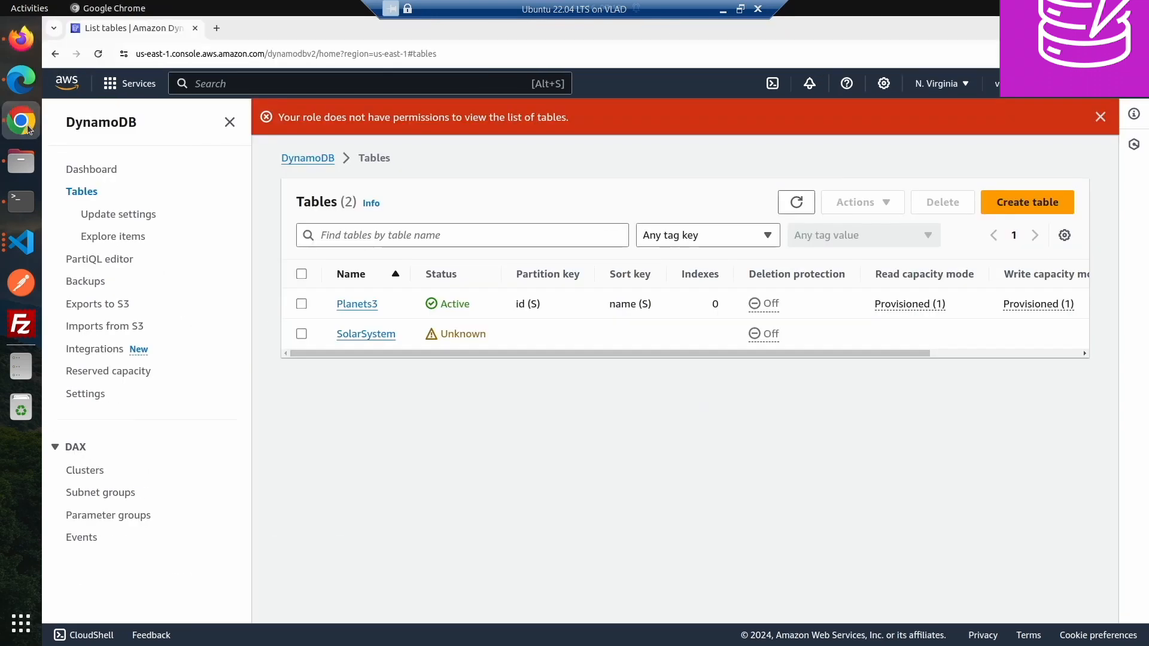
pyautogui.click(99, 54)
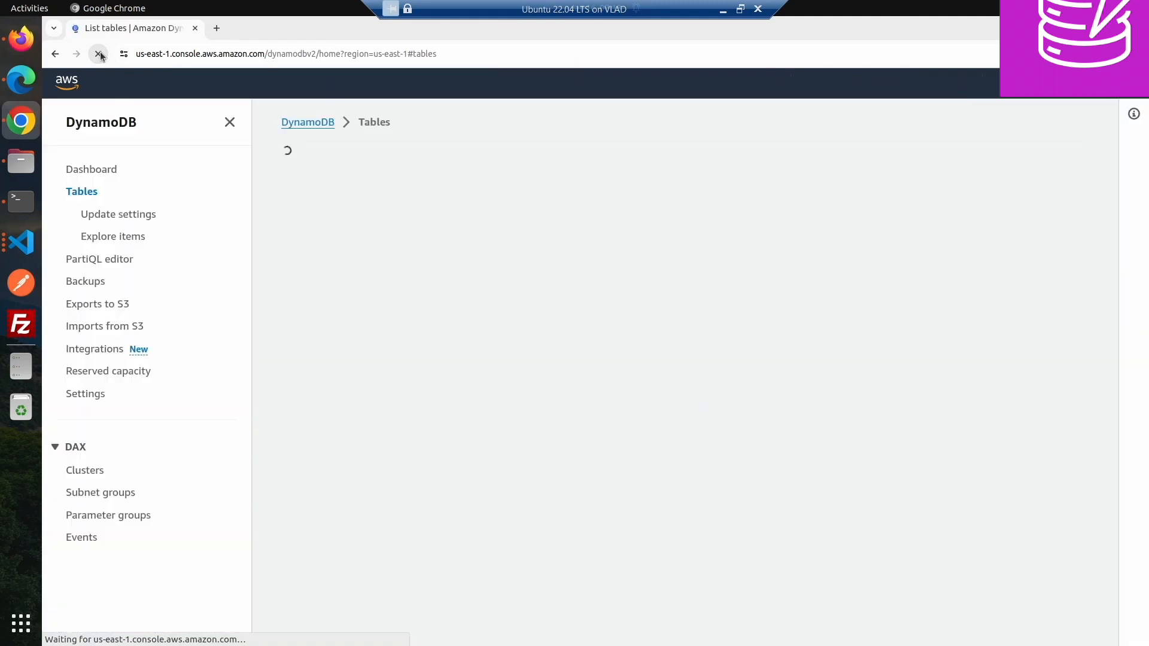
pyautogui.click(100, 54)
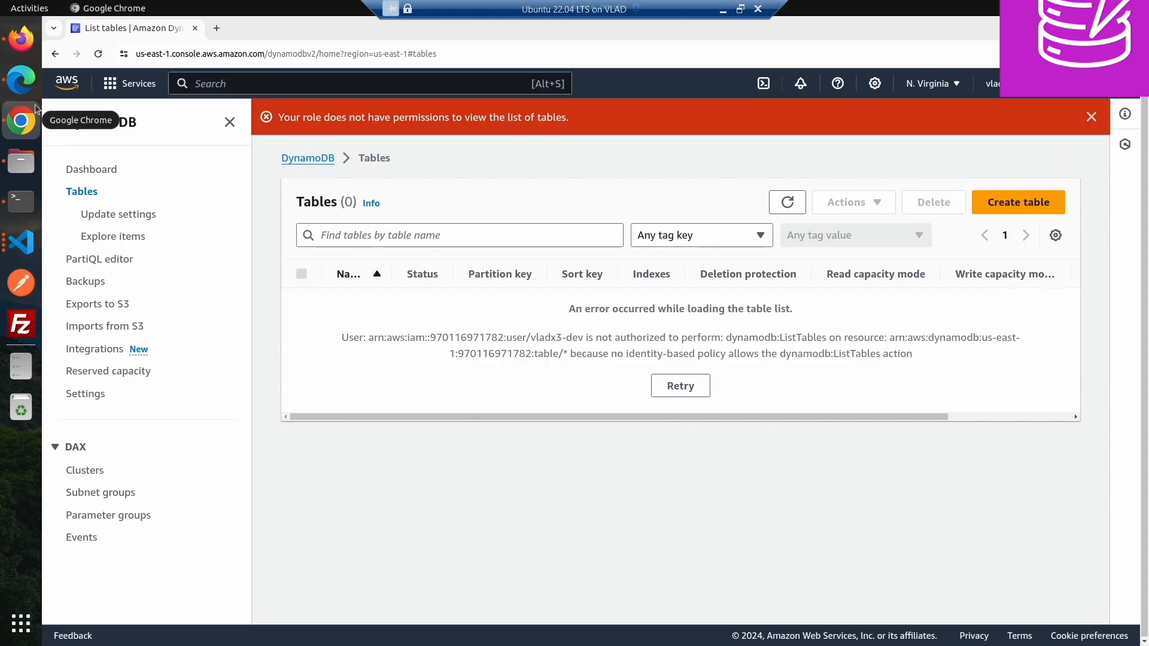
# - Reopen the policy editor and turn the second statement's resource back into a single Planets3 table ARN string
pyautogui.click(21, 38)
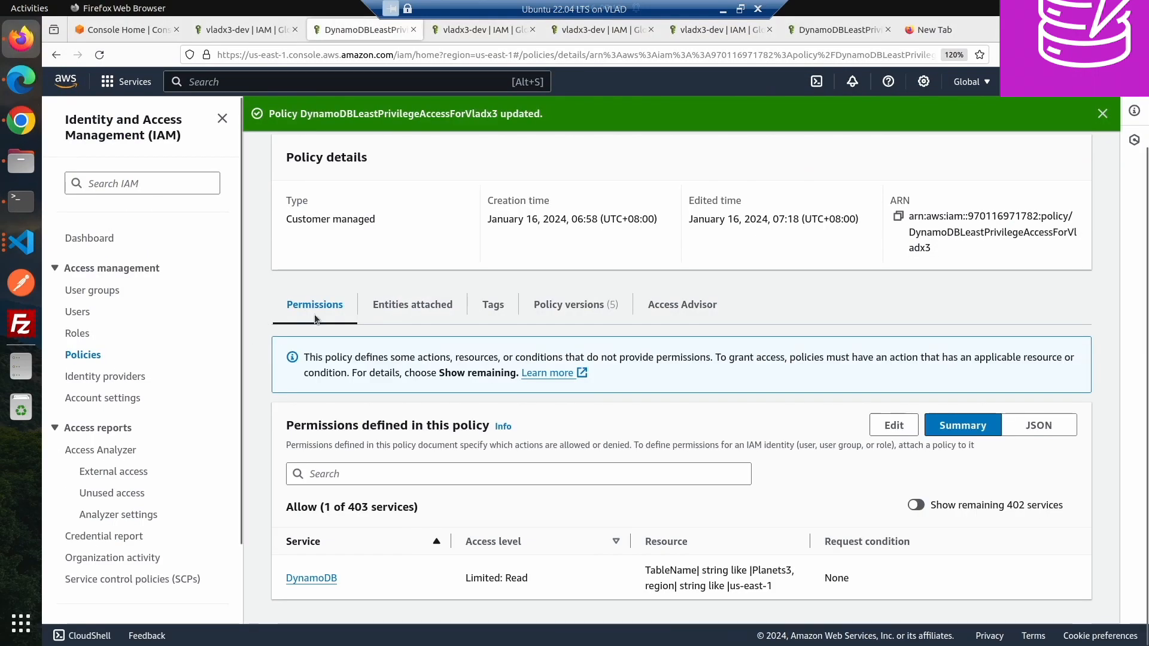
pyautogui.click(893, 424)
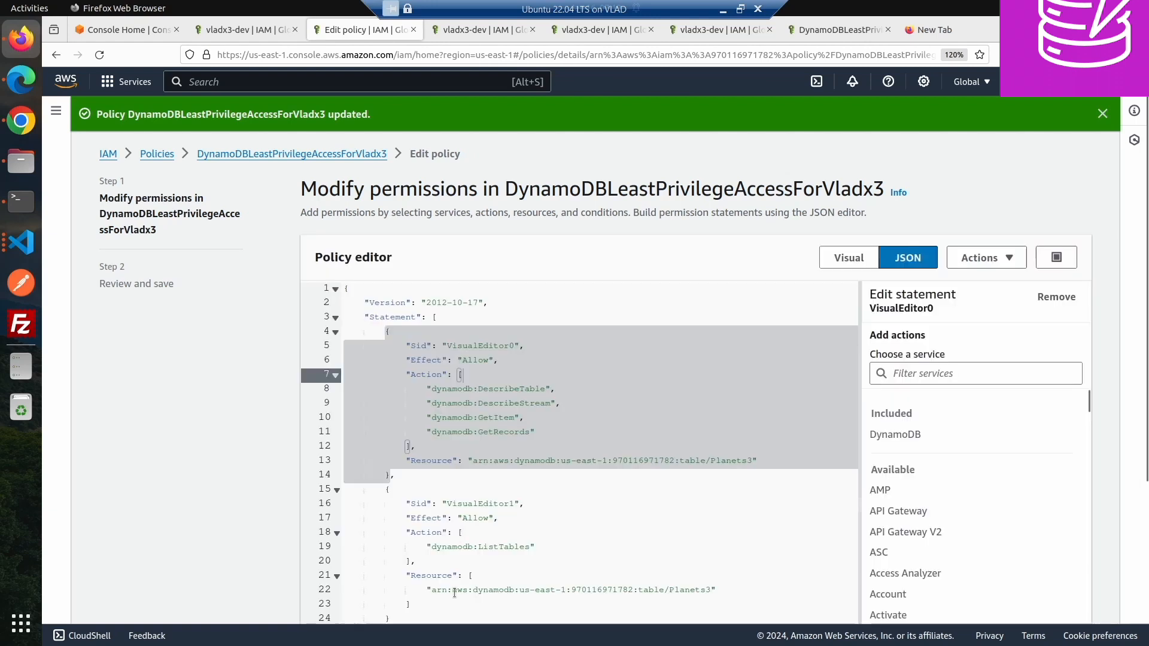
pyautogui.click(452, 575)
pyautogui.write('s')
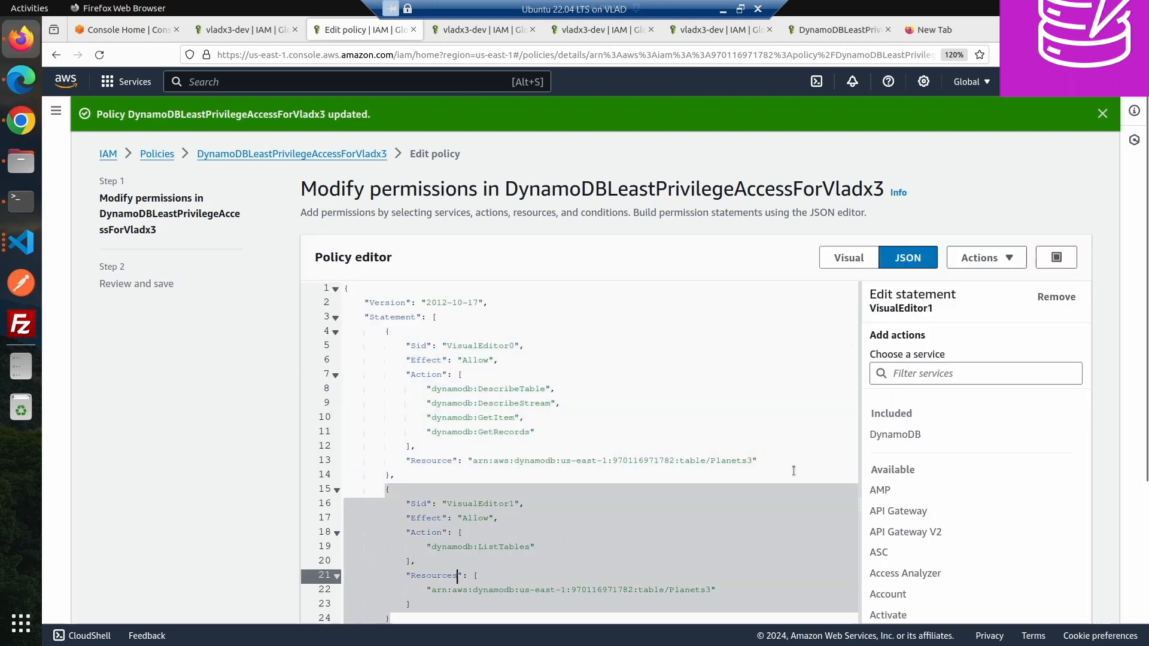
pyautogui.scroll(-3, 878, 333)
pyautogui.scroll(1, 1057, 609)
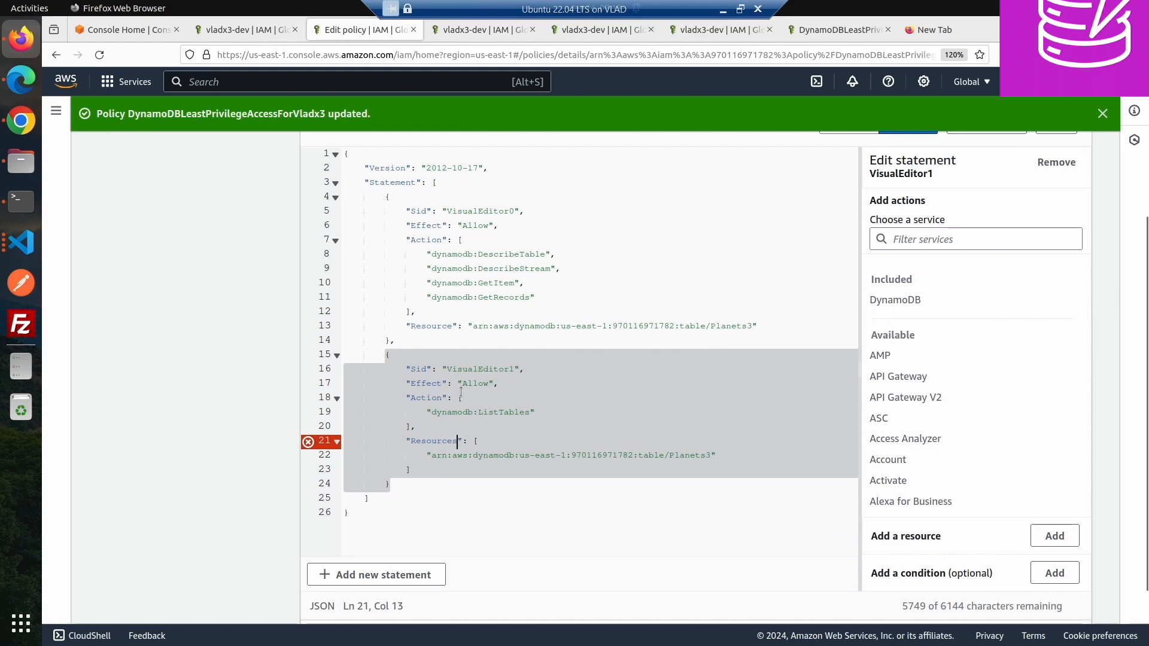
pyautogui.press('BackSpace')
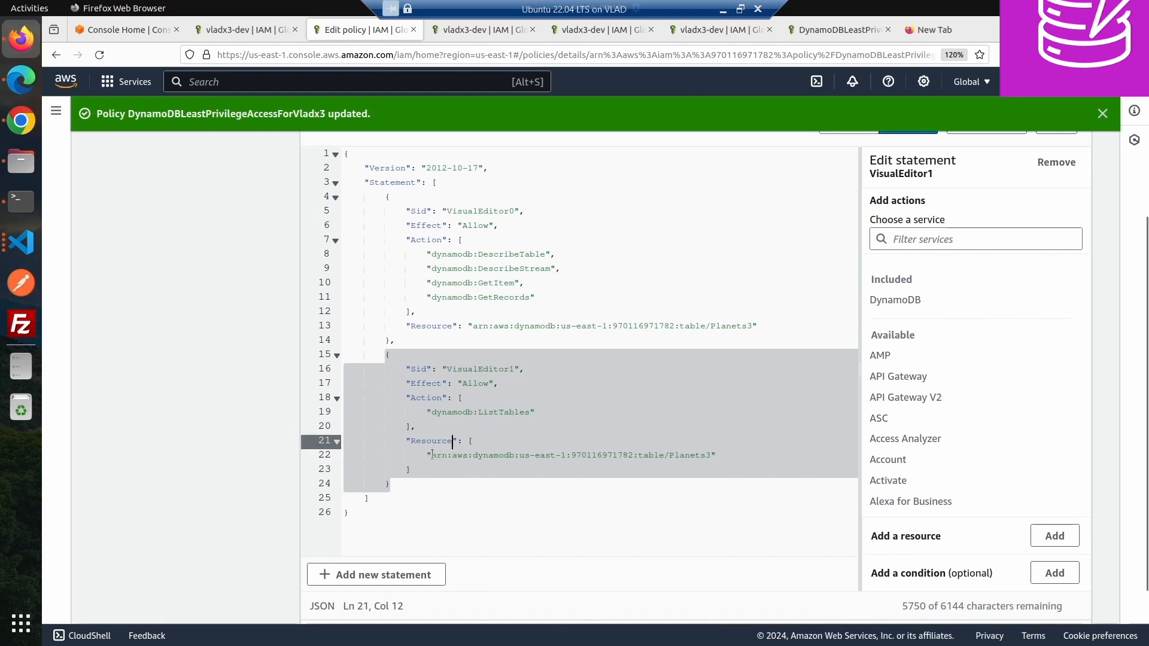
pyautogui.moveTo(428, 453); pyautogui.dragTo(716, 456)
pyautogui.hotkey('ctrl', 'c')
pyautogui.press('BackSpace')
pyautogui.moveTo(469, 440); pyautogui.dragTo(412, 470)
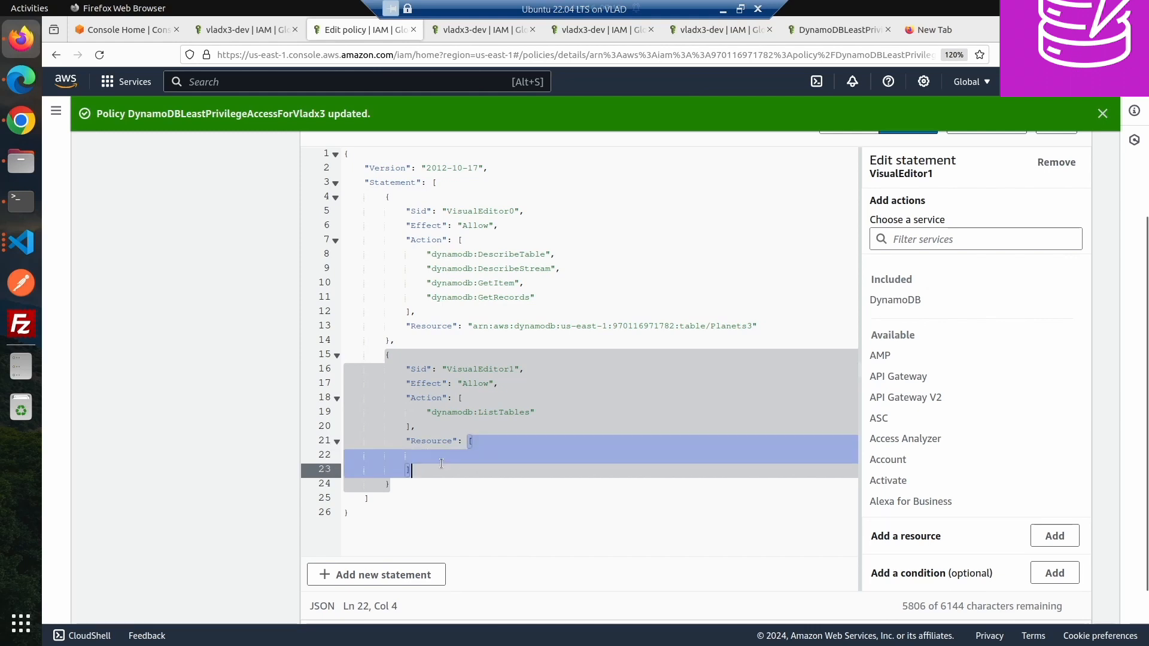
pyautogui.hotkey('ctrl', 'v')
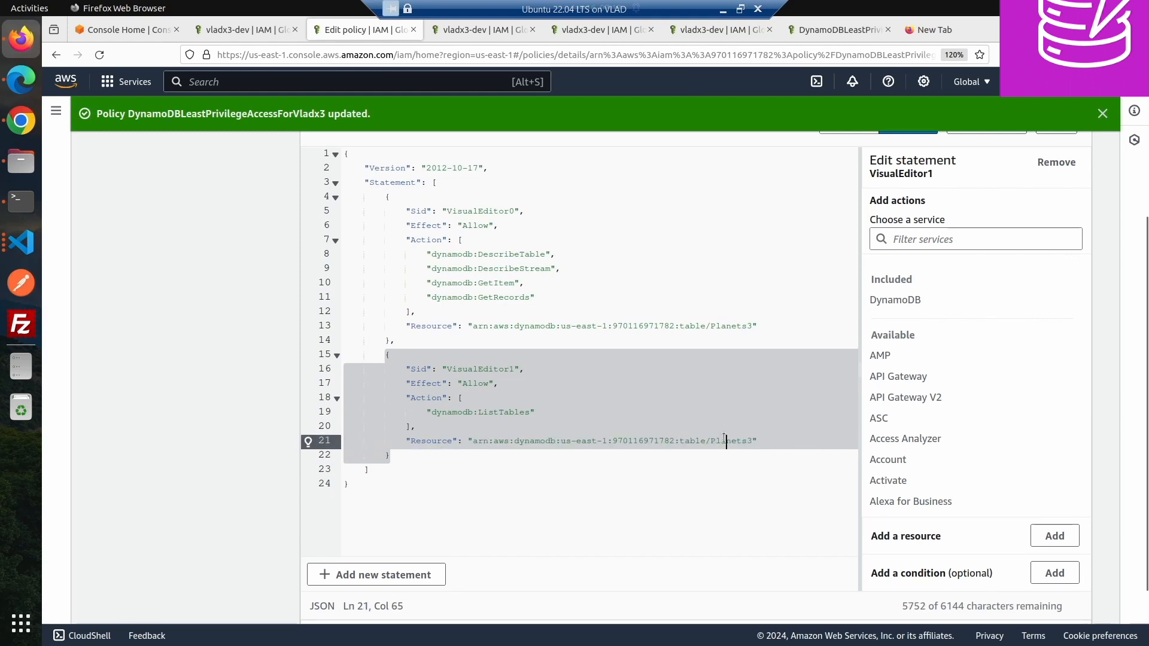
# - Change the second statement's resource to the wildcard table ARN ending in table/* and save it as the new default version
pyautogui.doubleClick(724, 441)
pyautogui.write('*')
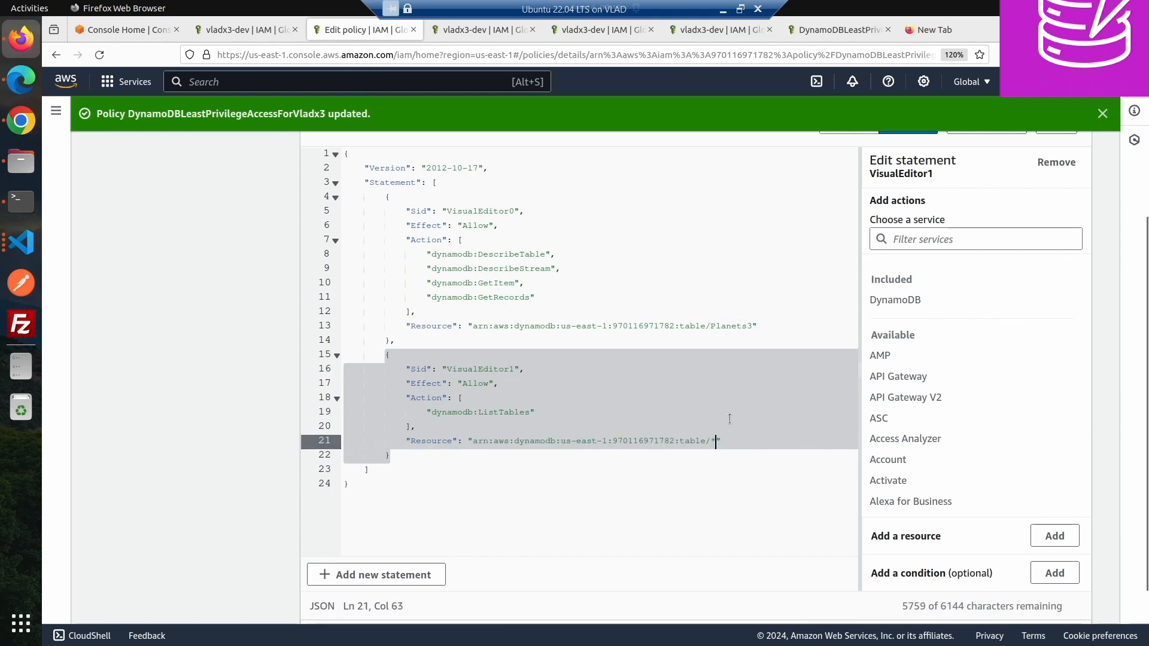
pyautogui.scroll(-5, 879, 356)
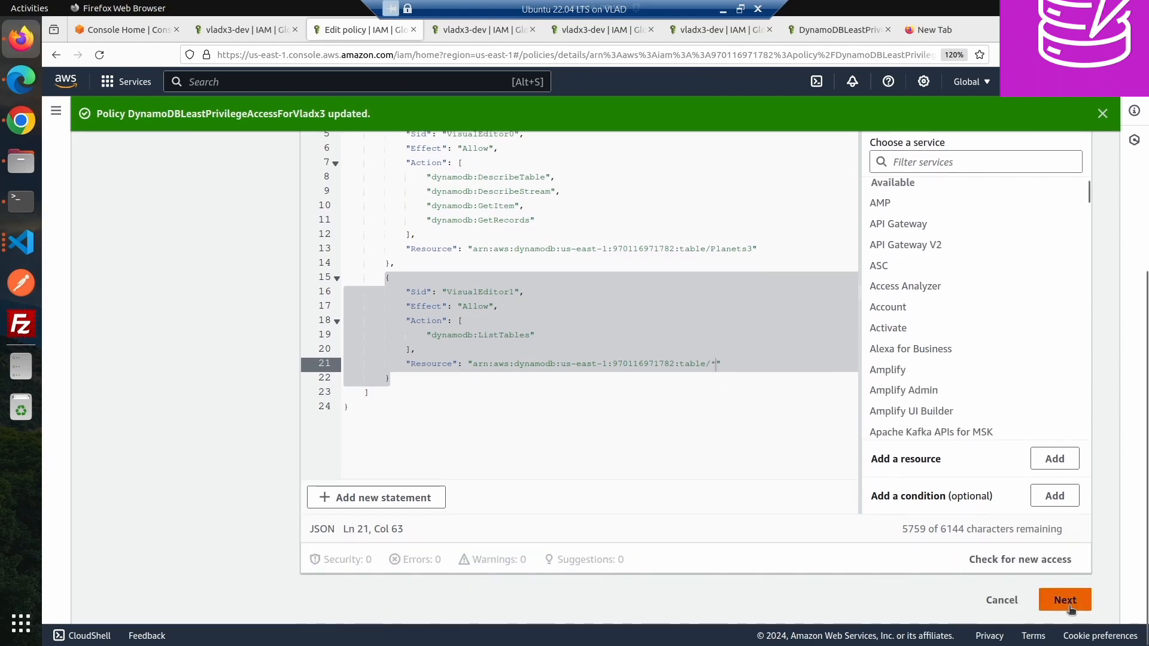
pyautogui.click(1068, 605)
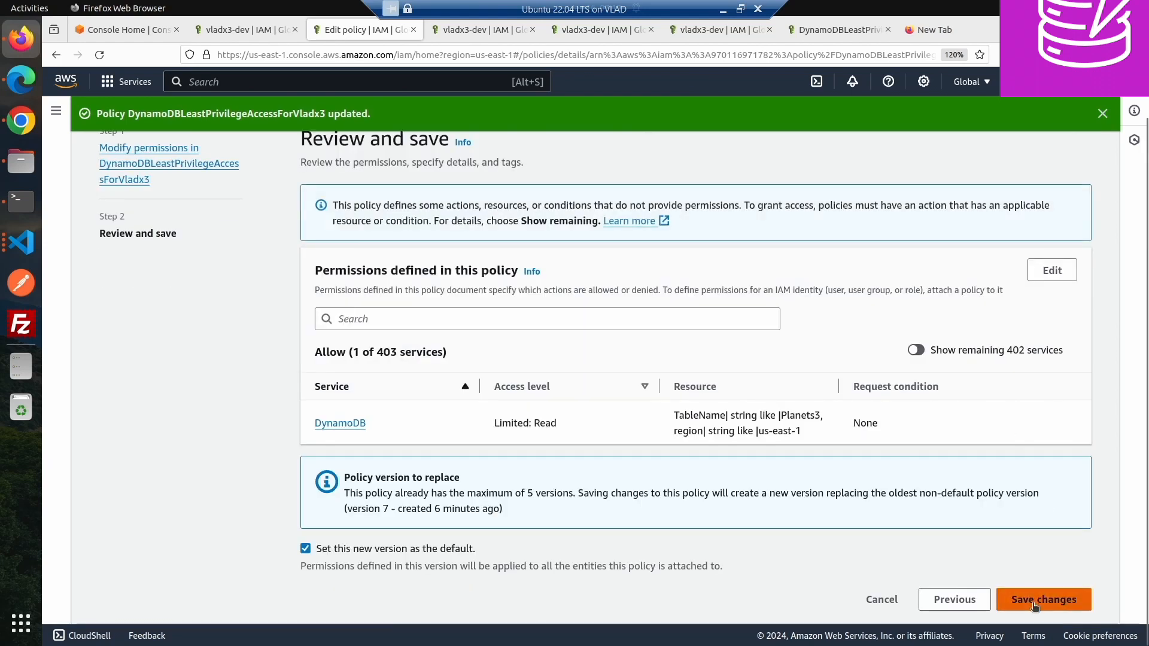
pyautogui.click(1033, 606)
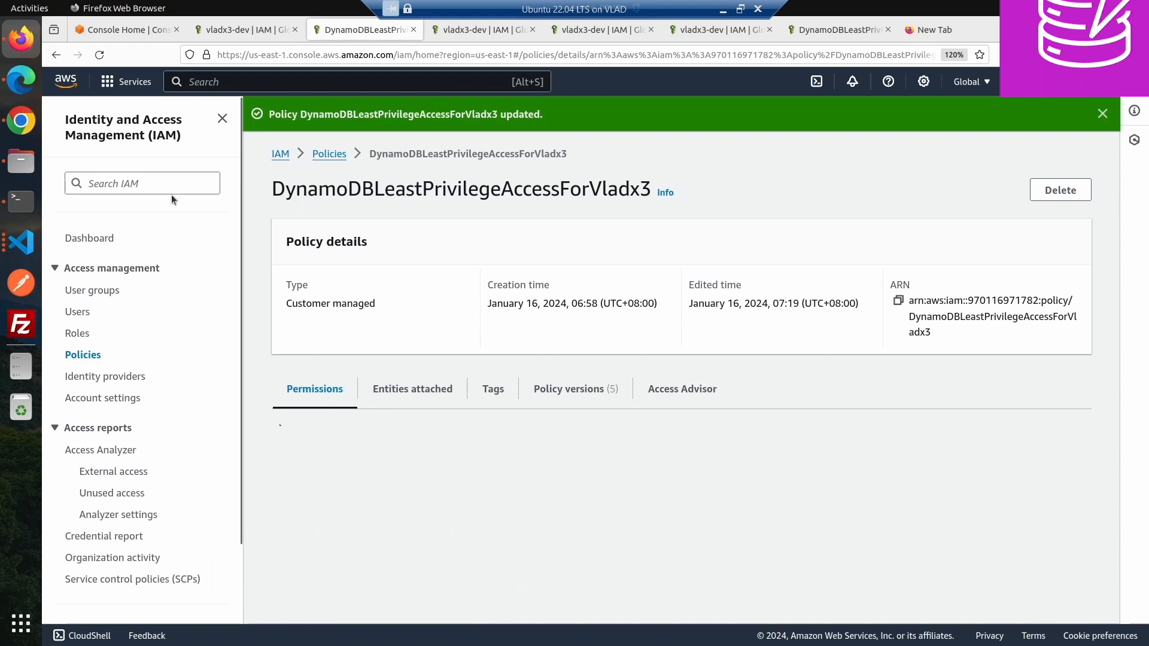
# - Switch to the Chrome session and refresh the DynamoDB tables list to retest the user's access
pyautogui.click(21, 120)
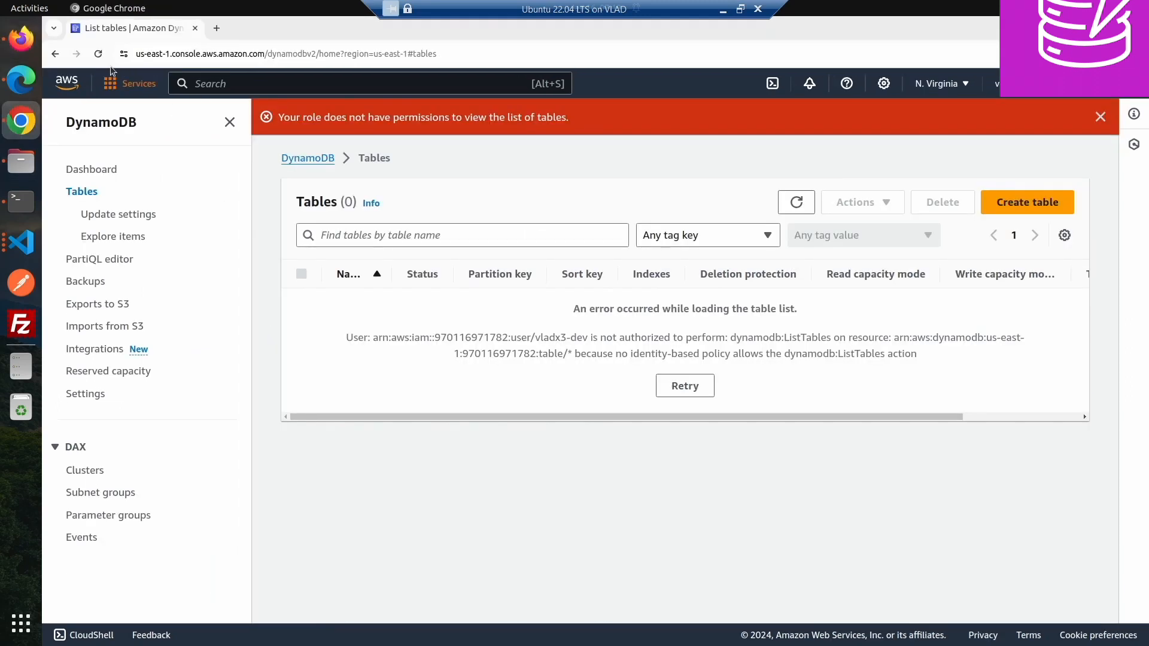
pyautogui.click(795, 203)
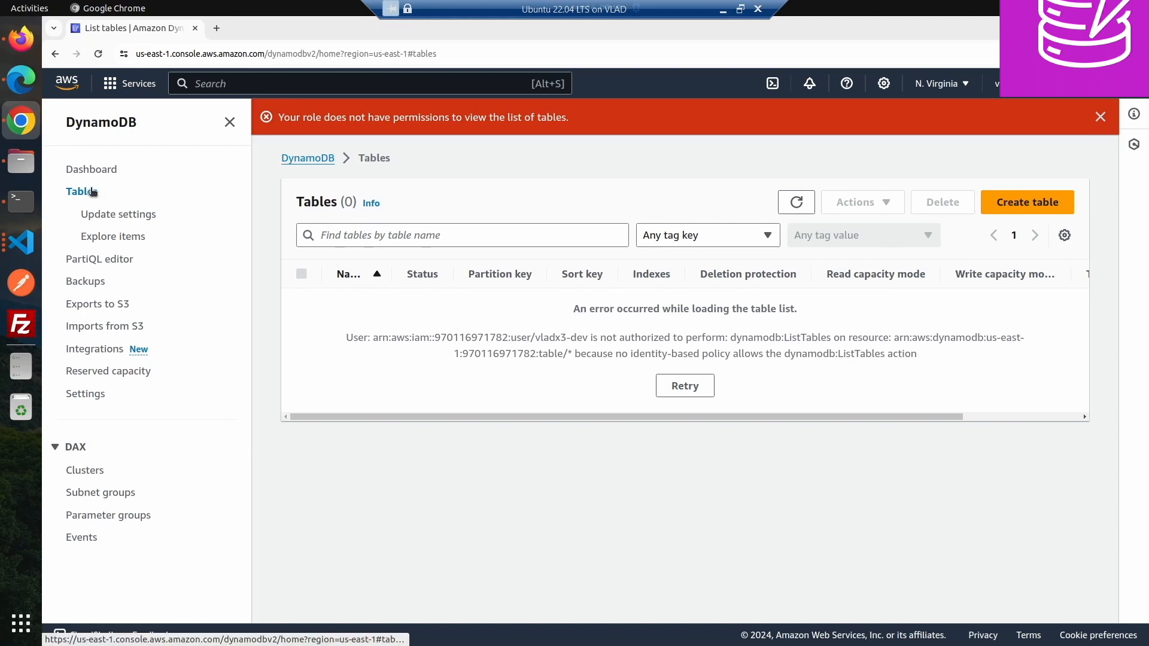
pyautogui.click(102, 56)
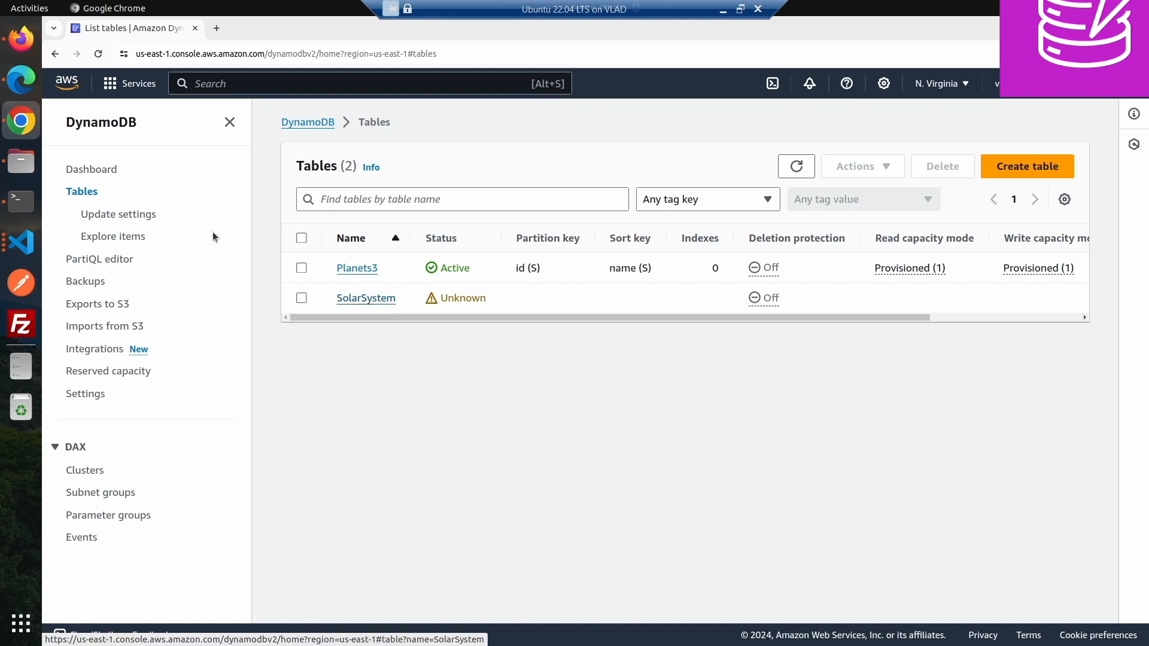
# - Switch to the Edge browser and open the DynamoDB tables list there
pyautogui.click(21, 38)
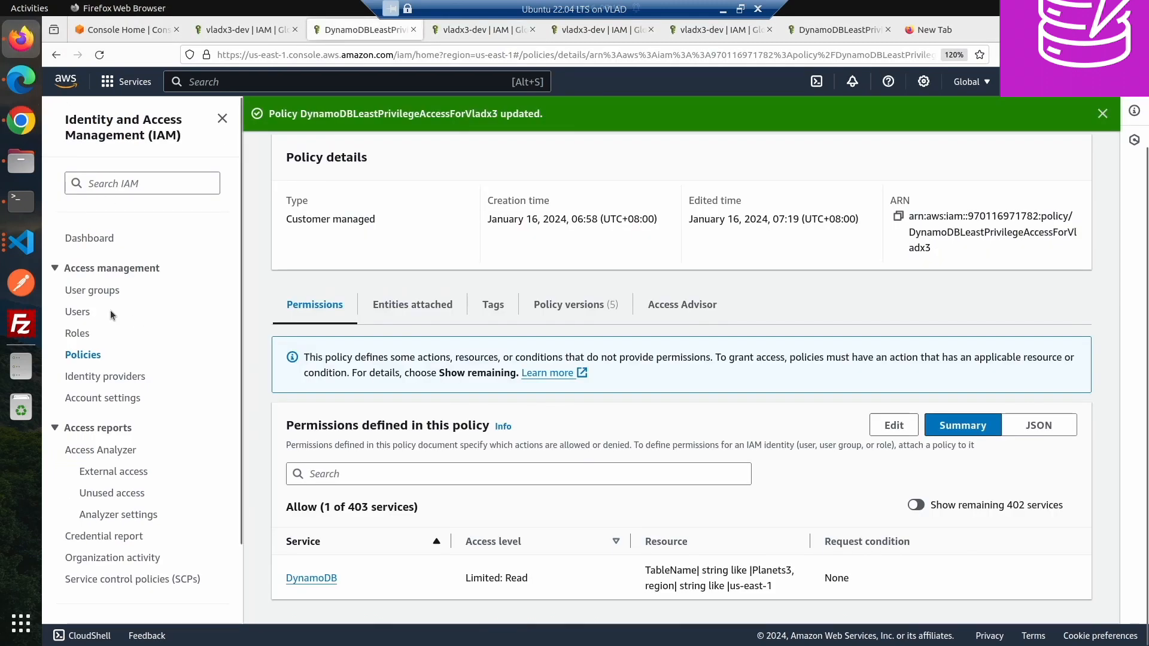
pyautogui.click(21, 79)
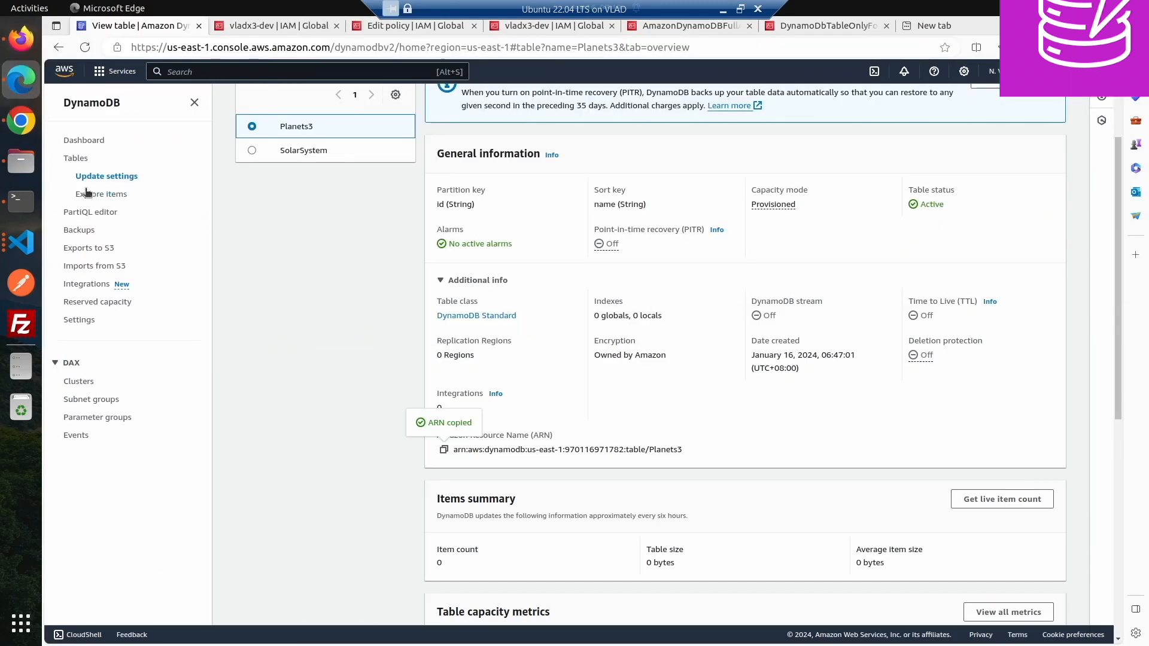
pyautogui.click(76, 159)
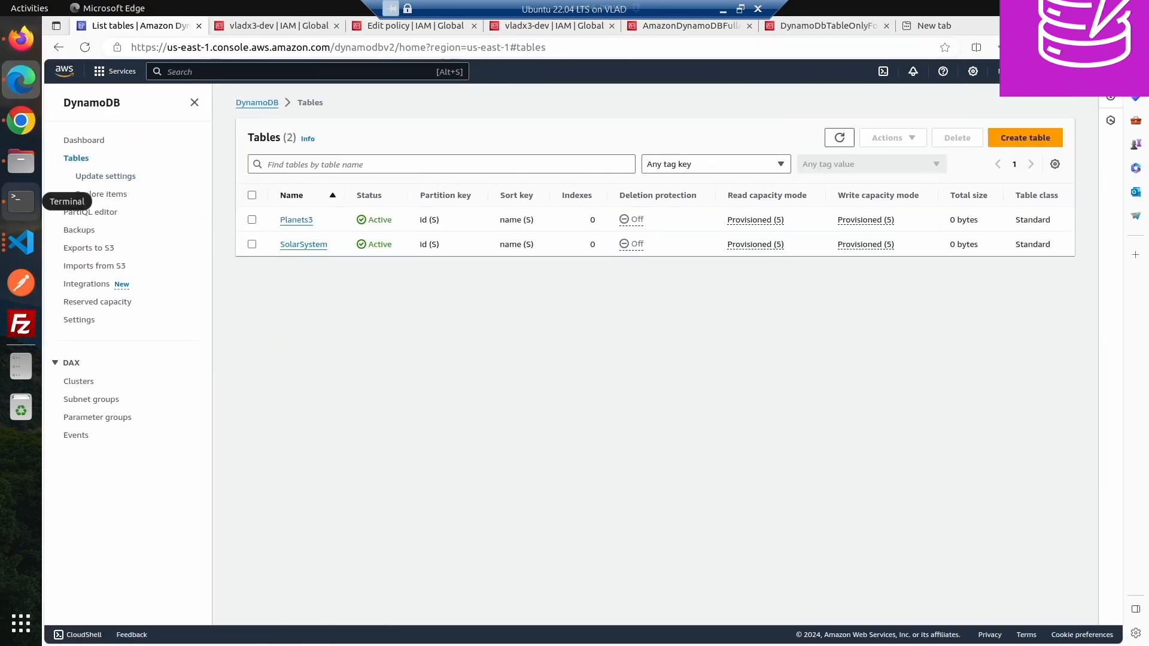